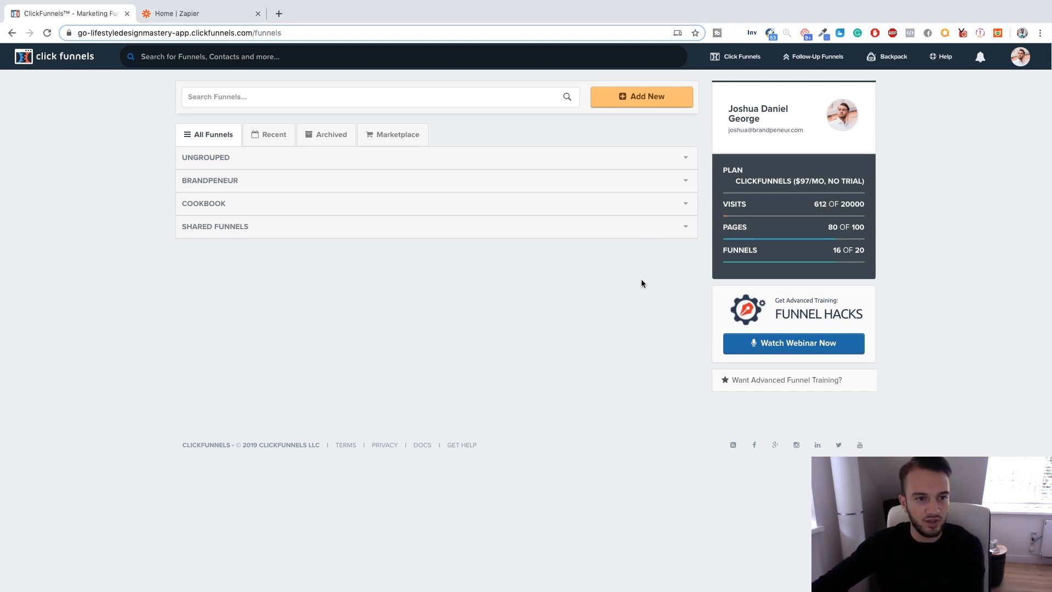
Start a new funnel in the Classic Funnel Builder with Collect Emails as its goal.
{"action": "left_click", "coordinate": [647, 96]}
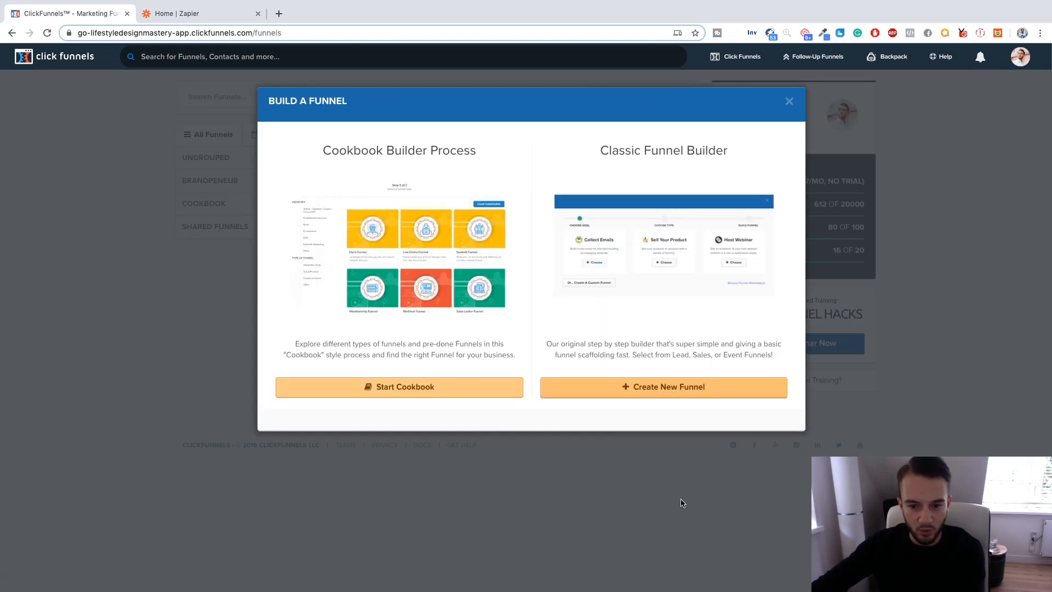
{"action": "left_click", "coordinate": [674, 392]}
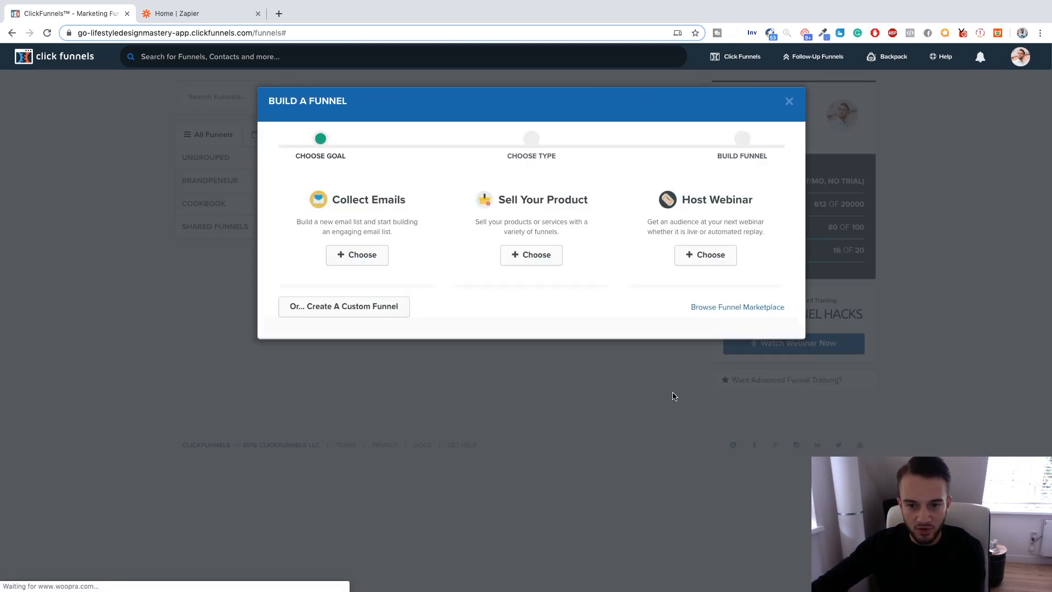
{"action": "left_click", "coordinate": [361, 261]}
Name the funnel Lead Generation Funnel, assign it to the Brandpeneur group and build it.
{"action": "left_click", "coordinate": [353, 206]}
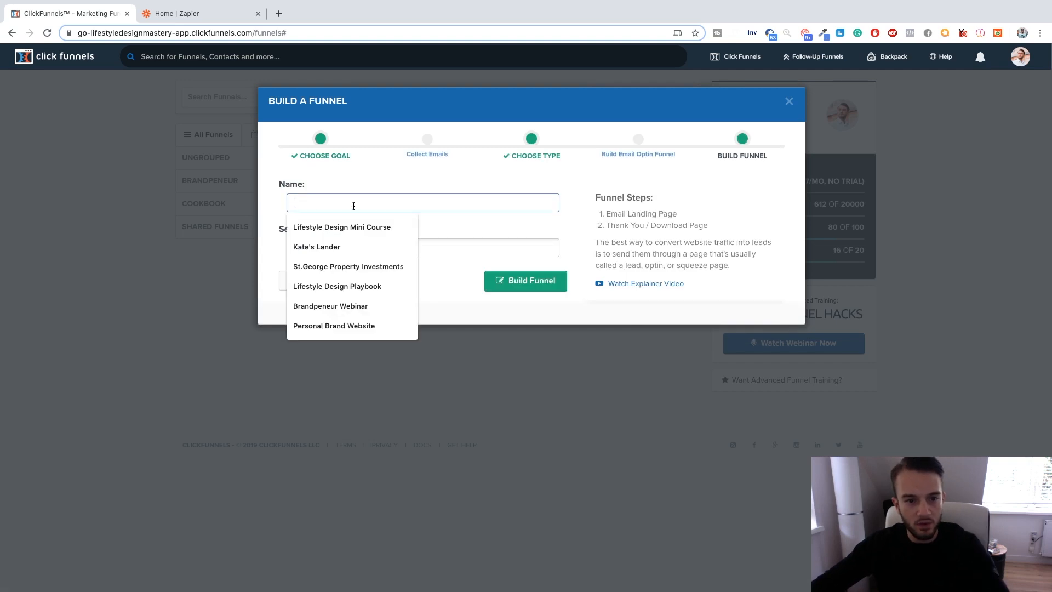
{"action": "key", "text": "Escape"}
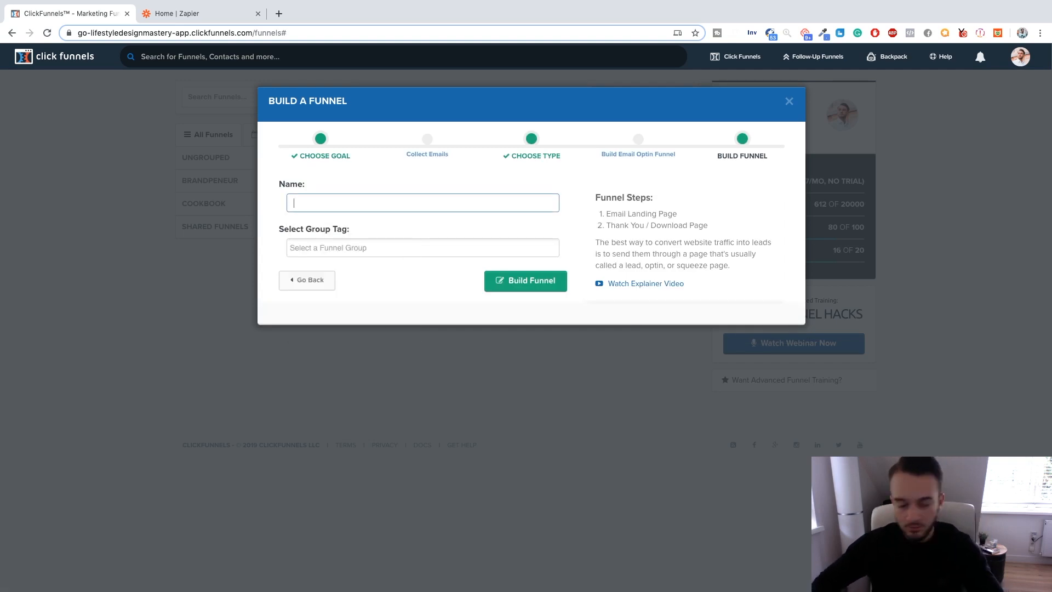
{"action": "type", "text": "Lead Gene"}
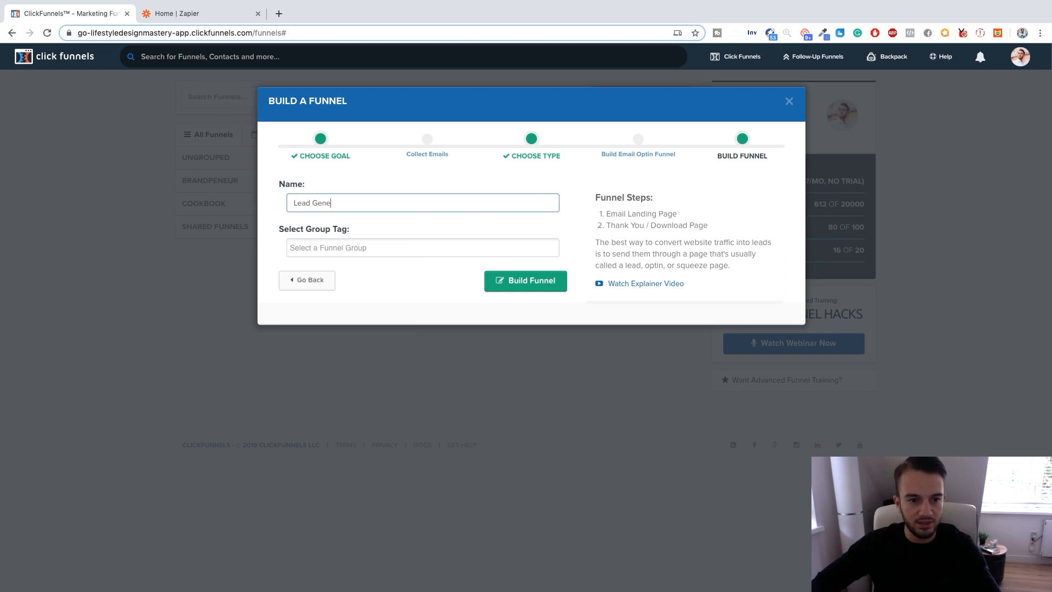
{"action": "type", "text": "ration Funnel"}
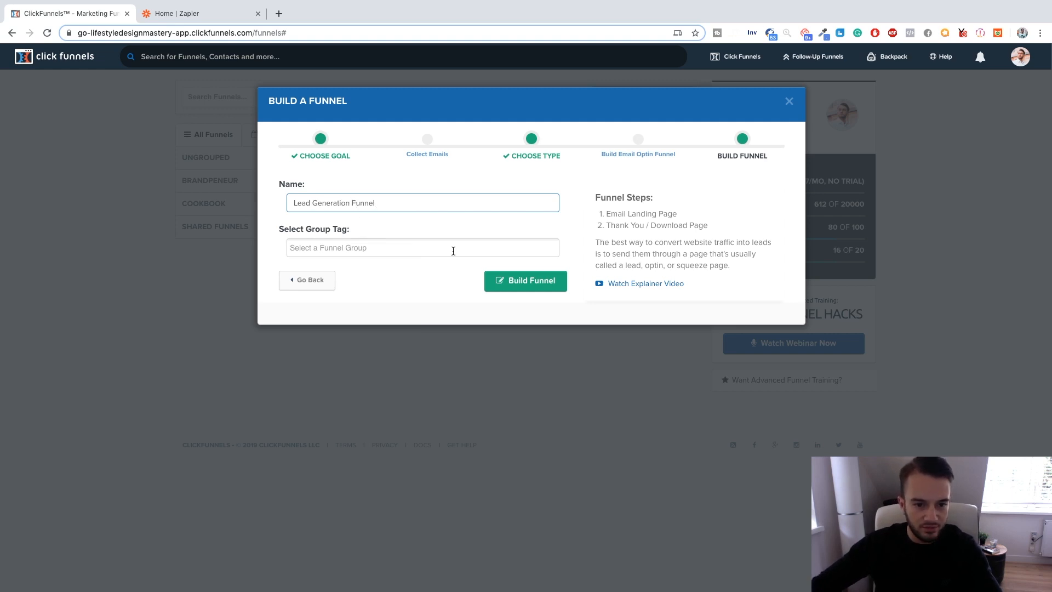
{"action": "left_click", "coordinate": [383, 247]}
{"action": "left_click", "coordinate": [329, 267]}
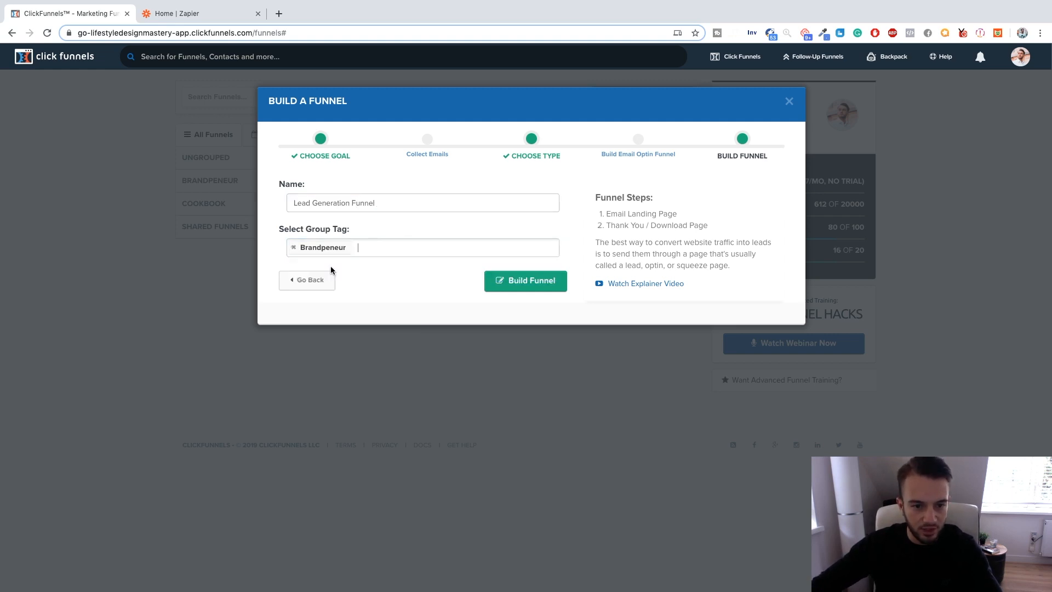
{"action": "left_click", "coordinate": [496, 282]}
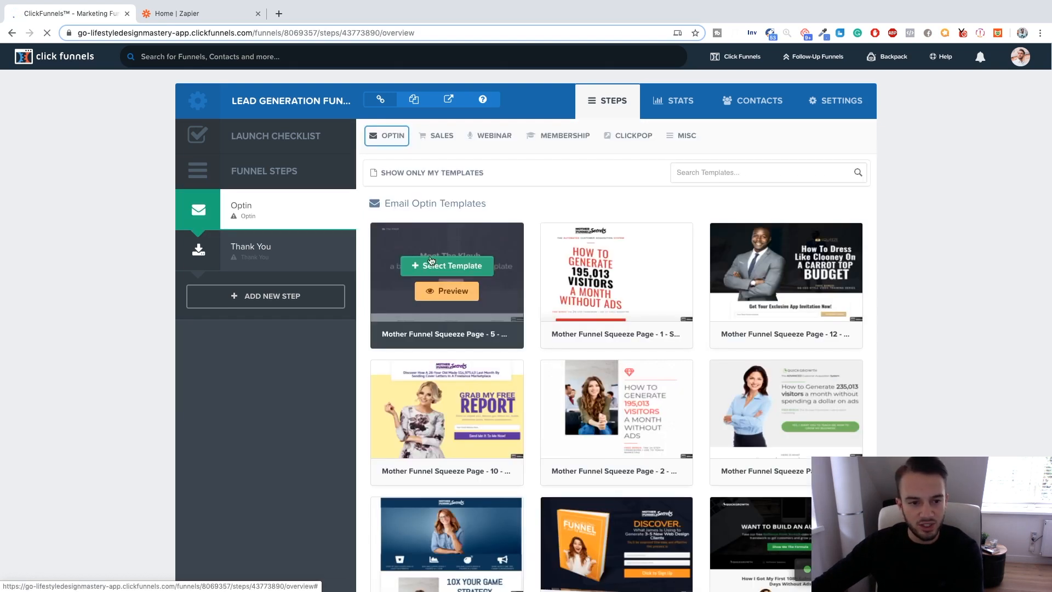
Delete the Thank You step from the funnel.
{"action": "mouse_move", "coordinate": [327, 263]}
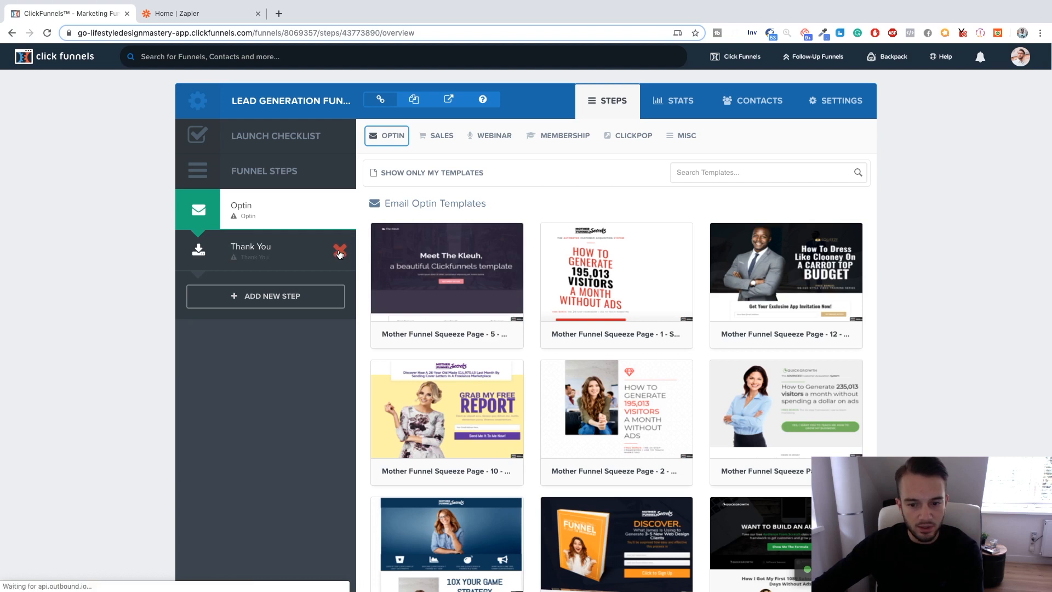
{"action": "left_click", "coordinate": [339, 252]}
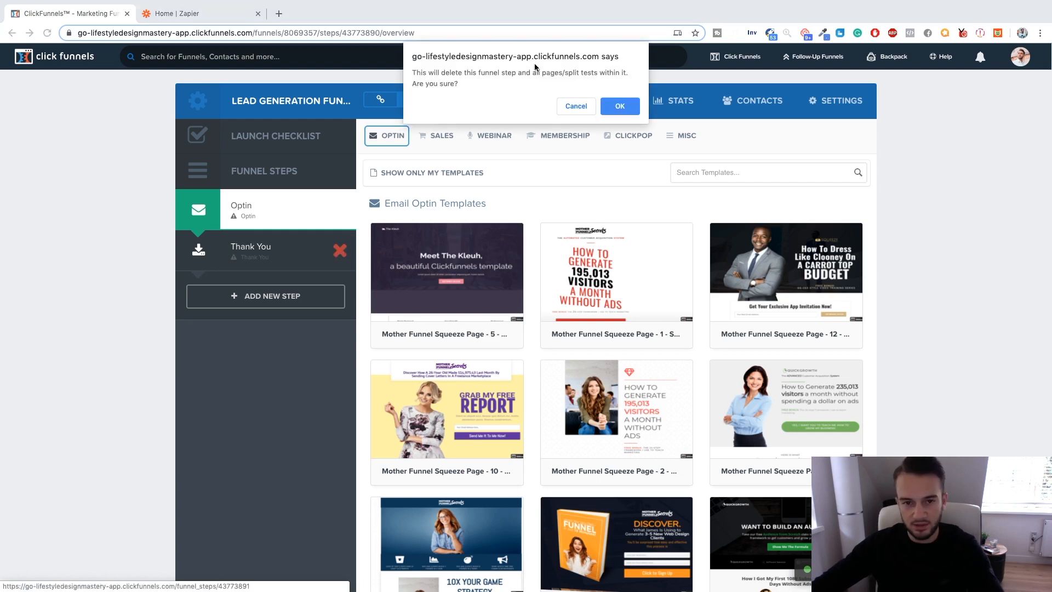
{"action": "left_click", "coordinate": [622, 108]}
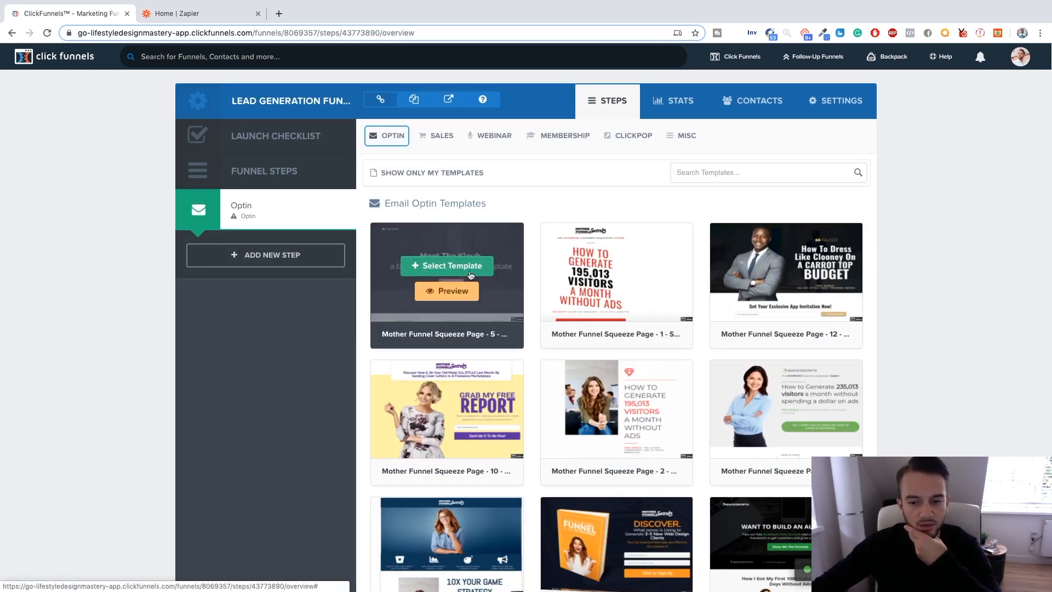
Apply the Clean Box Optin template to the Optin step and open its page for editing.
{"action": "scroll", "coordinate": [477, 279], "scroll_direction": "down", "scroll_amount": 2}
{"action": "scroll", "coordinate": [477, 279], "scroll_direction": "down", "scroll_amount": 8}
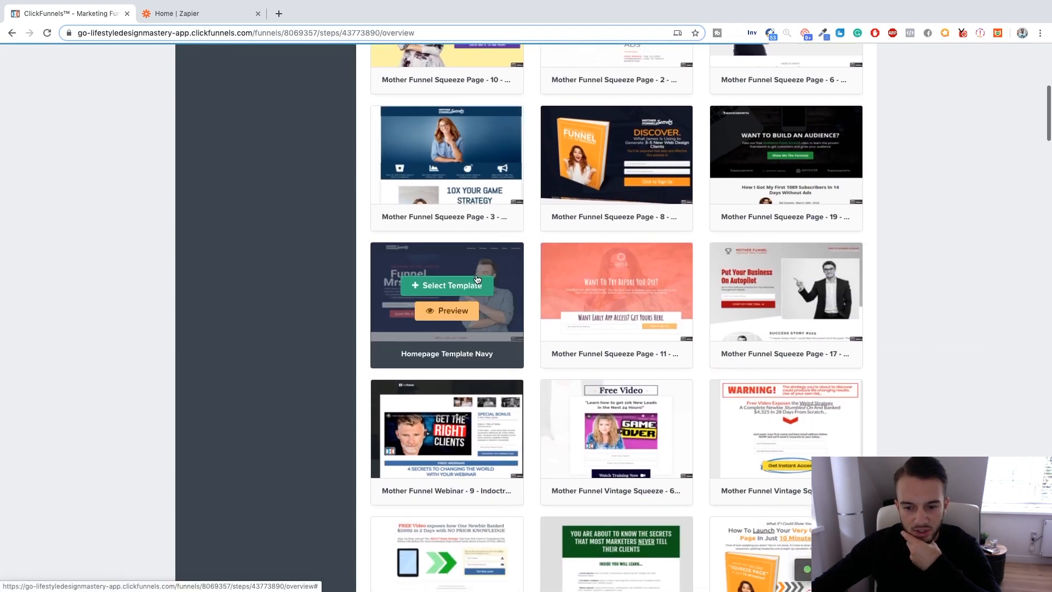
{"action": "scroll", "coordinate": [477, 279], "scroll_direction": "down", "scroll_amount": 9}
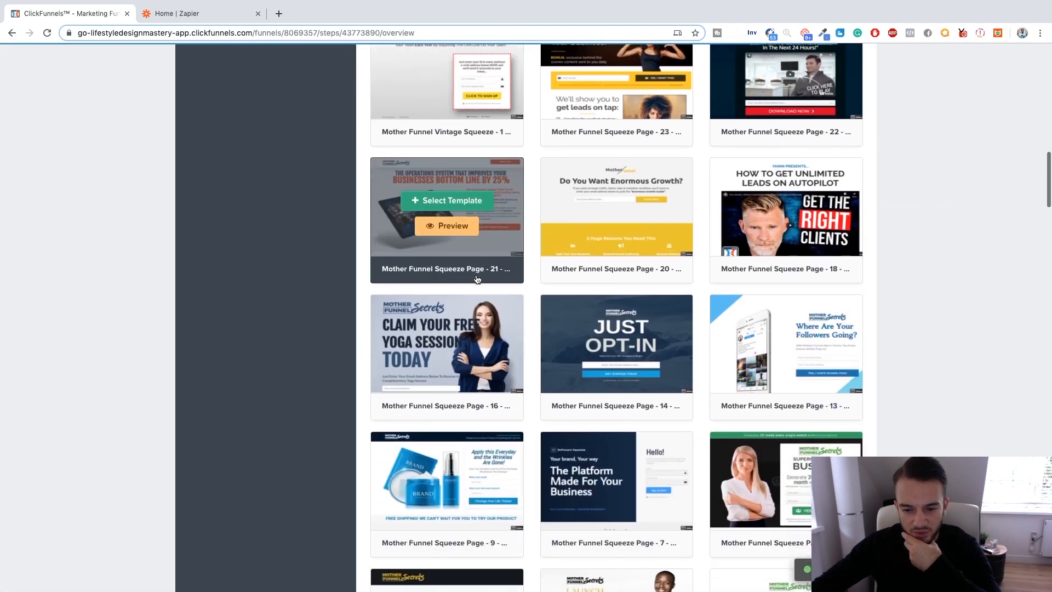
{"action": "scroll", "coordinate": [477, 279], "scroll_direction": "down", "scroll_amount": 11}
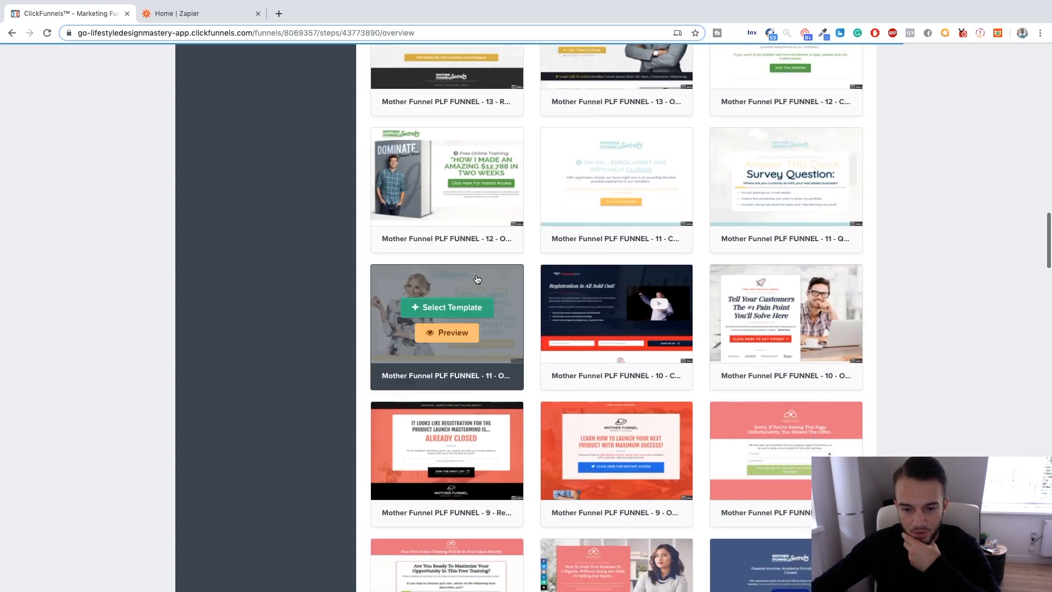
{"action": "scroll", "coordinate": [478, 279], "scroll_direction": "down", "scroll_amount": 8}
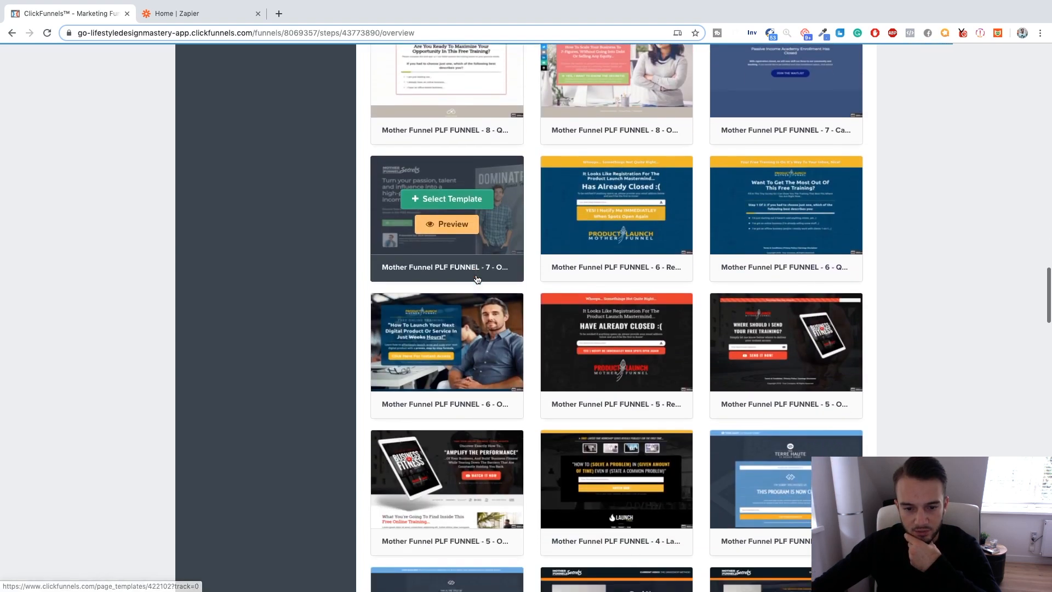
{"action": "scroll", "coordinate": [477, 278], "scroll_direction": "down", "scroll_amount": 8}
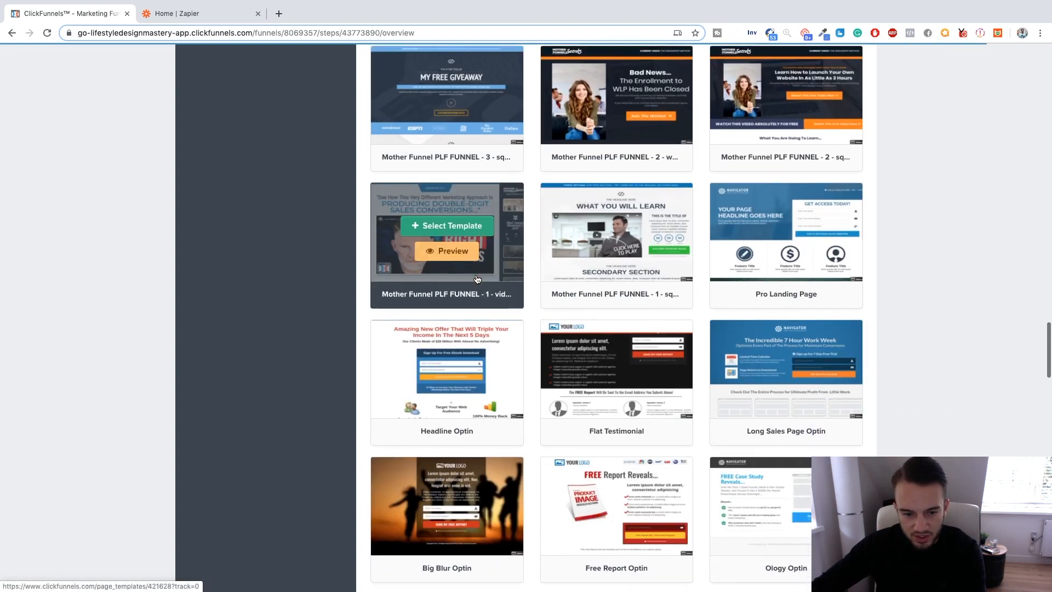
{"action": "scroll", "coordinate": [477, 279], "scroll_direction": "down", "scroll_amount": 1}
{"action": "scroll", "coordinate": [477, 278], "scroll_direction": "down", "scroll_amount": 10}
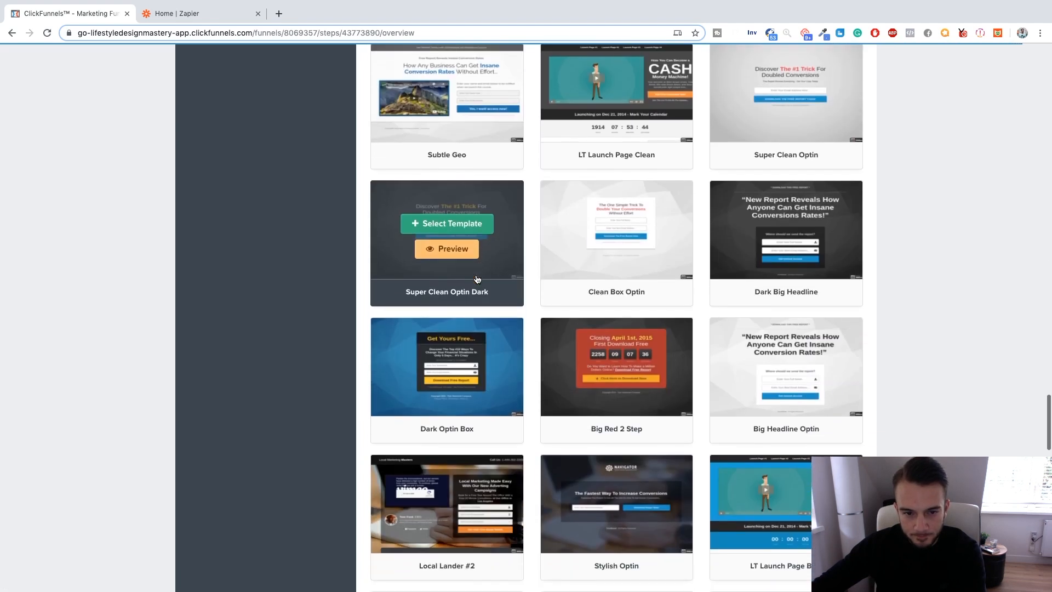
{"action": "scroll", "coordinate": [477, 279], "scroll_direction": "down", "scroll_amount": 1}
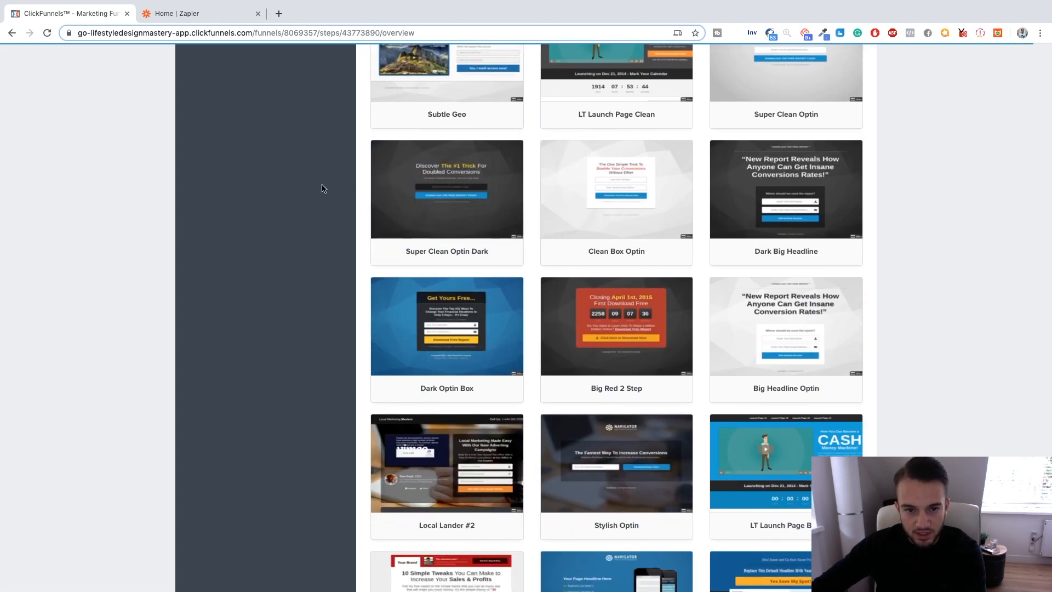
{"action": "scroll", "coordinate": [543, 241], "scroll_direction": "down", "scroll_amount": 6}
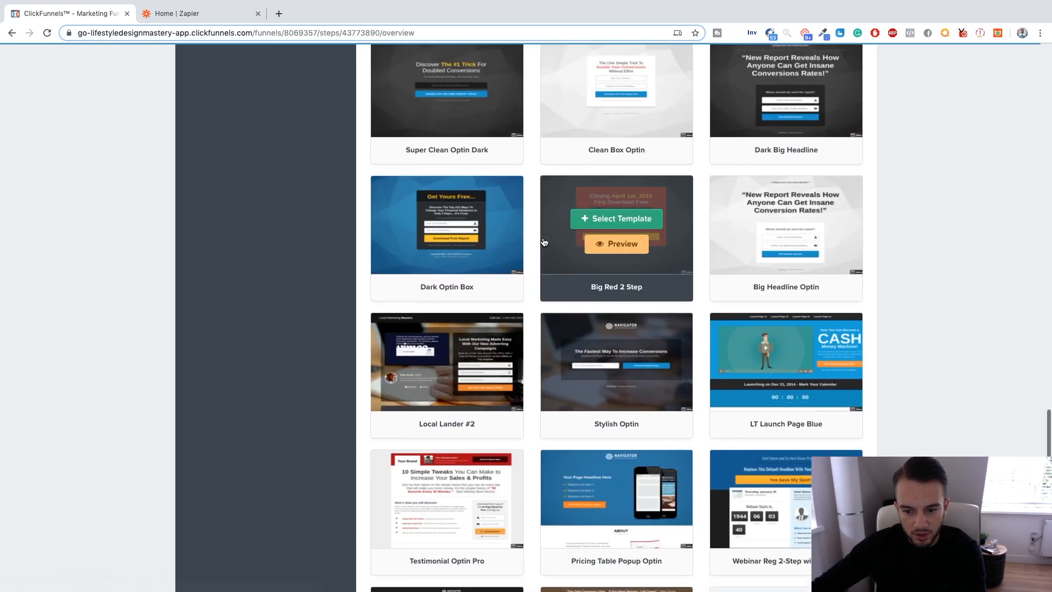
{"action": "scroll", "coordinate": [543, 242], "scroll_direction": "down", "scroll_amount": 12}
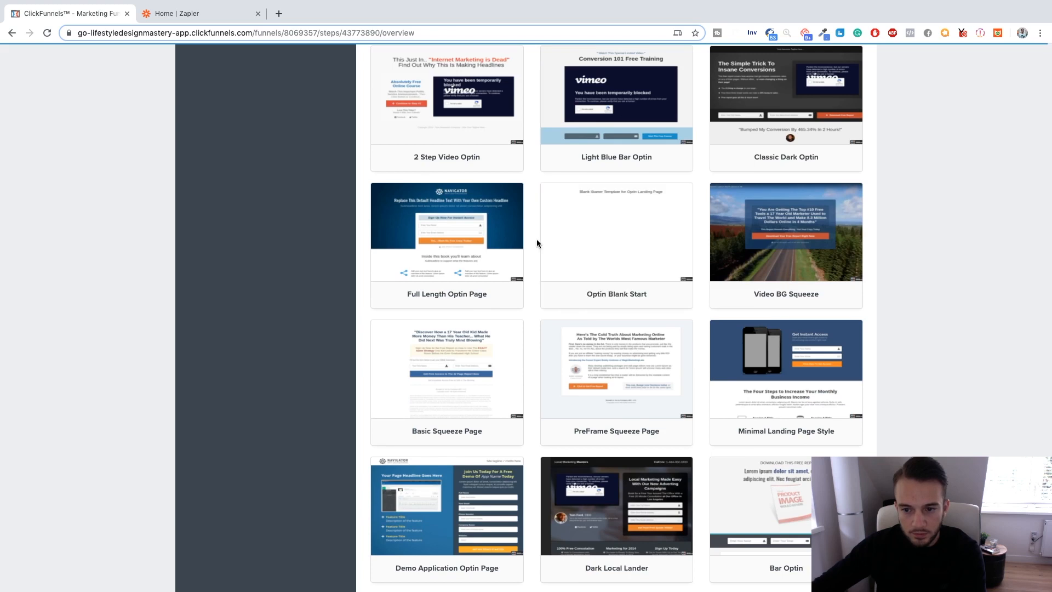
{"action": "scroll", "coordinate": [537, 242], "scroll_direction": "down", "scroll_amount": 1}
{"action": "scroll", "coordinate": [537, 244], "scroll_direction": "down", "scroll_amount": 3}
{"action": "scroll", "coordinate": [537, 241], "scroll_direction": "up", "scroll_amount": 20}
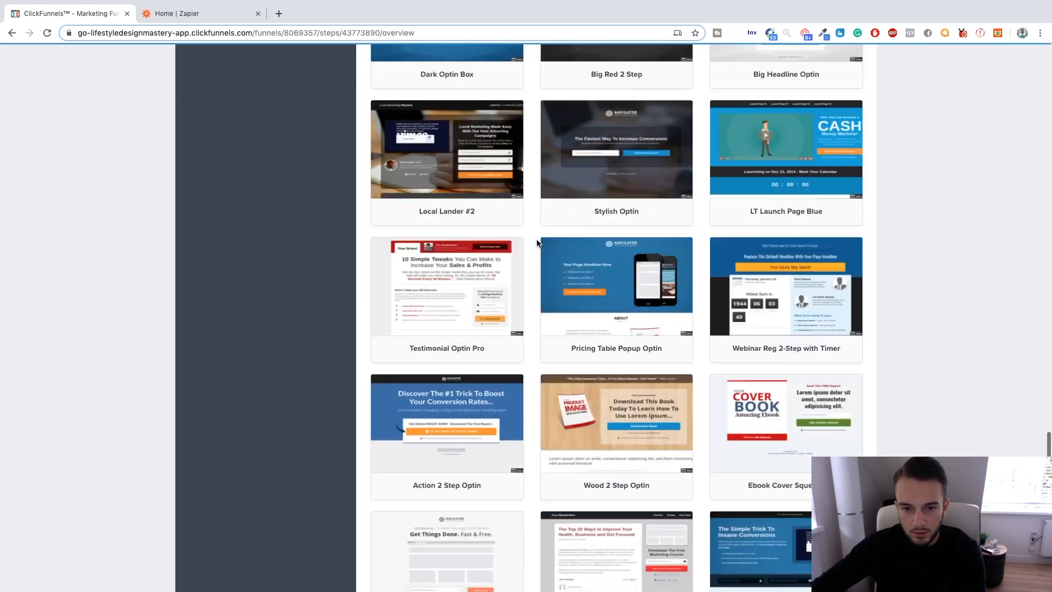
{"action": "scroll", "coordinate": [537, 238], "scroll_direction": "down", "scroll_amount": 2}
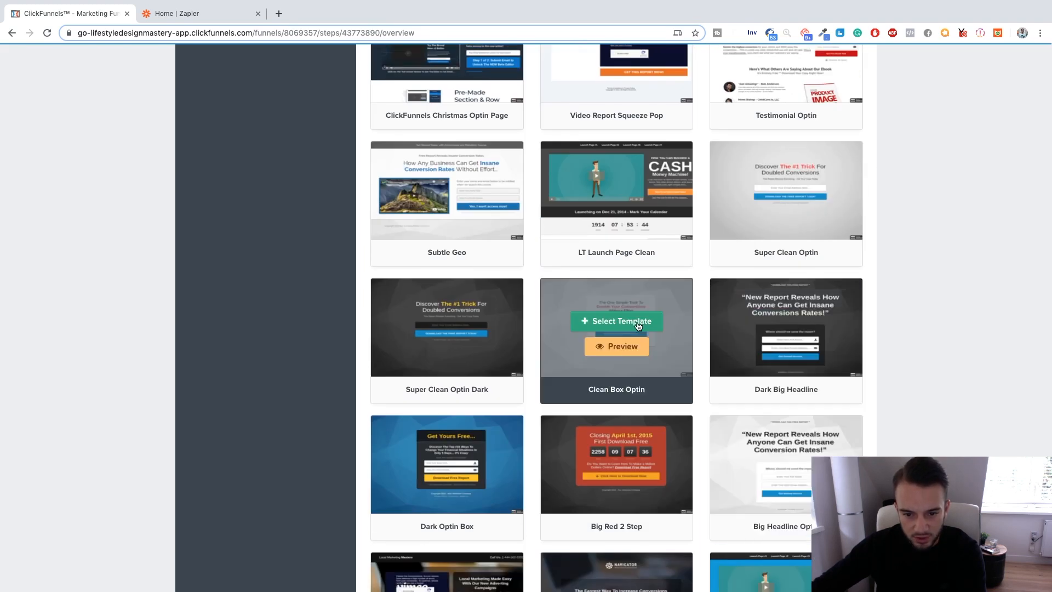
{"action": "left_click", "coordinate": [636, 323]}
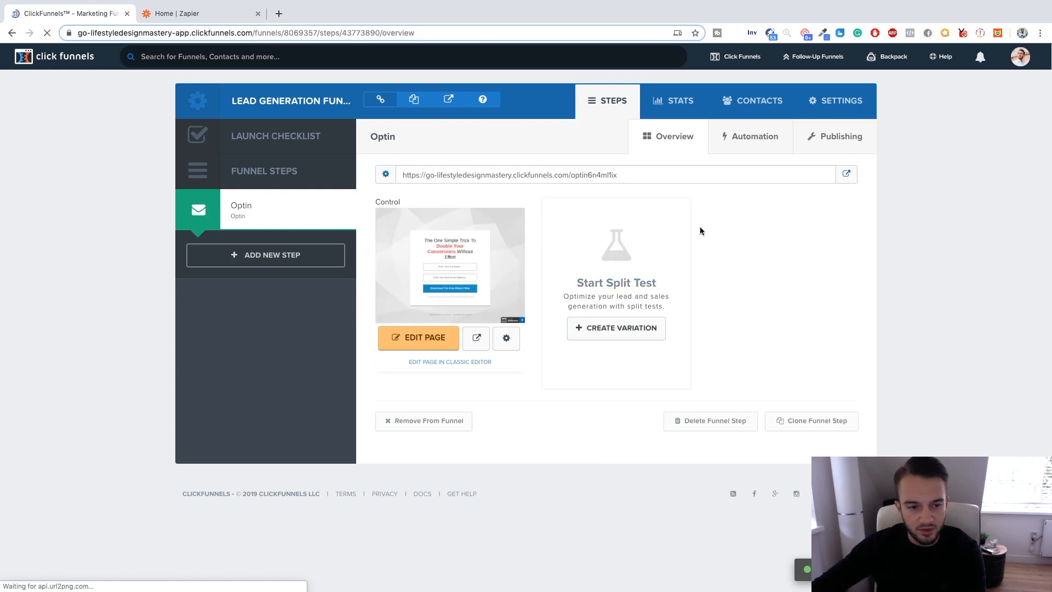
{"action": "left_click", "coordinate": [423, 343]}
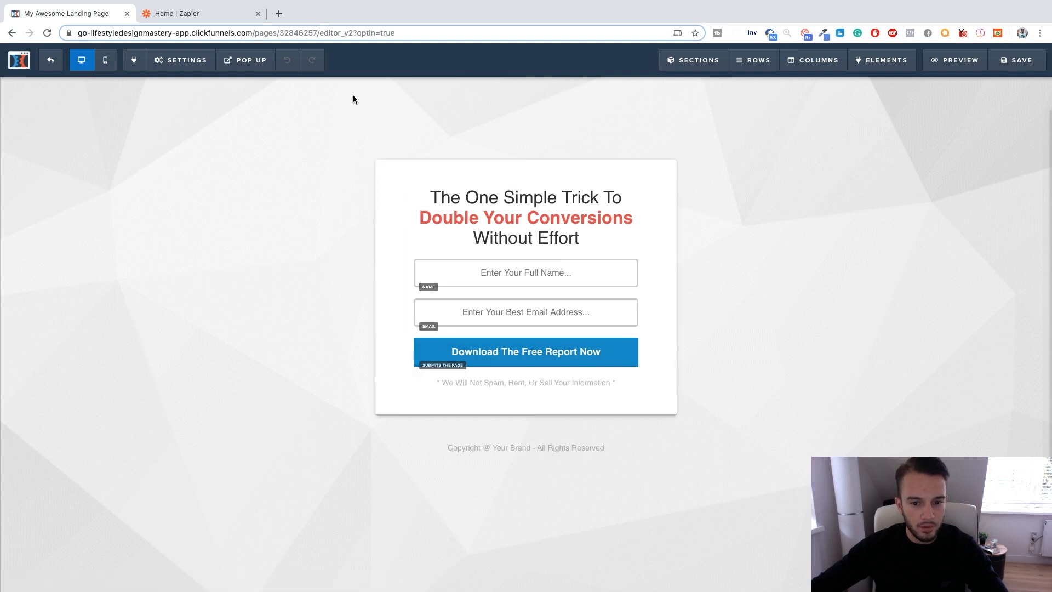
Hide the affiliate badge in the page's general settings and save the page, leaving the SEO metadata unedited.
{"action": "mouse_move", "coordinate": [181, 60]}
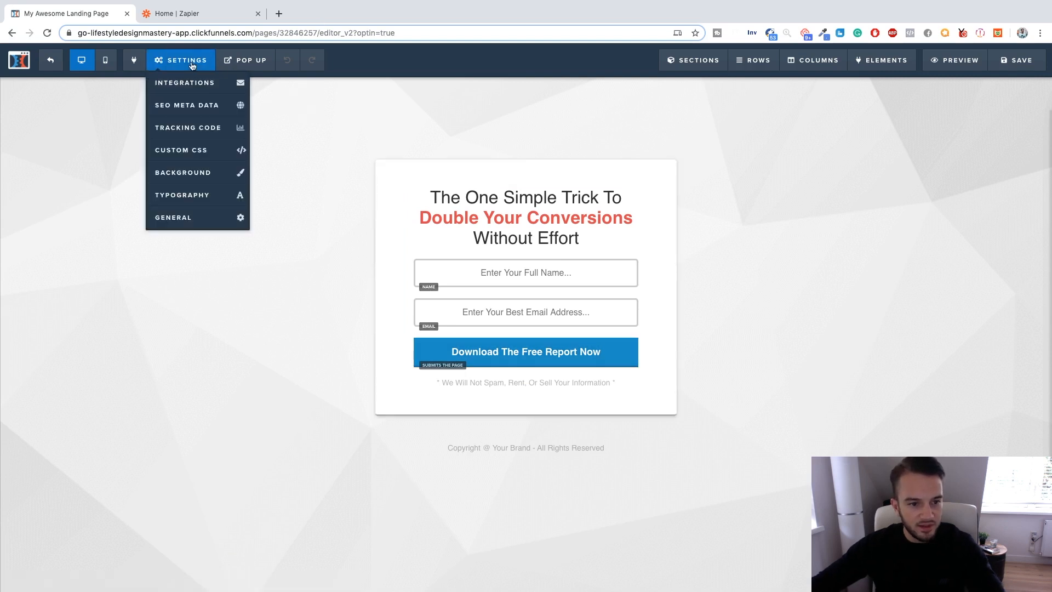
{"action": "left_click", "coordinate": [209, 215]}
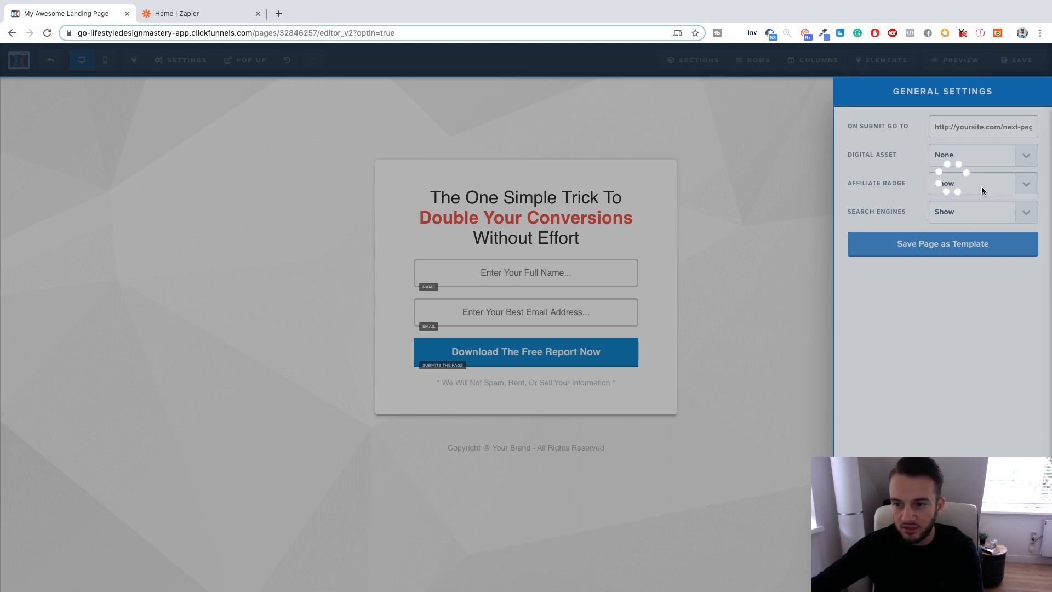
{"action": "left_click", "coordinate": [977, 188]}
{"action": "left_click", "coordinate": [967, 178]}
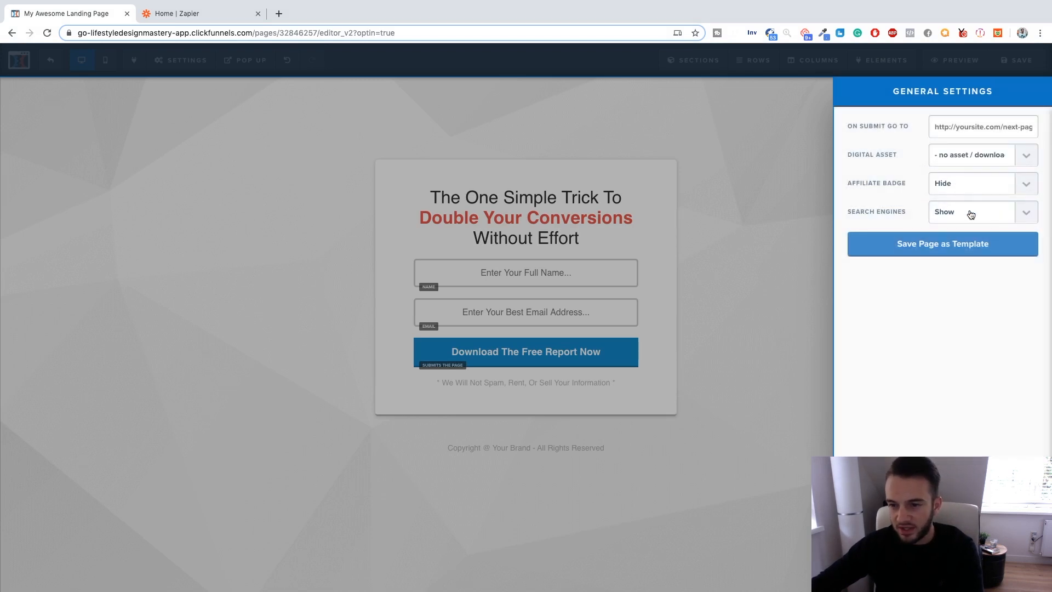
{"action": "left_click", "coordinate": [809, 247]}
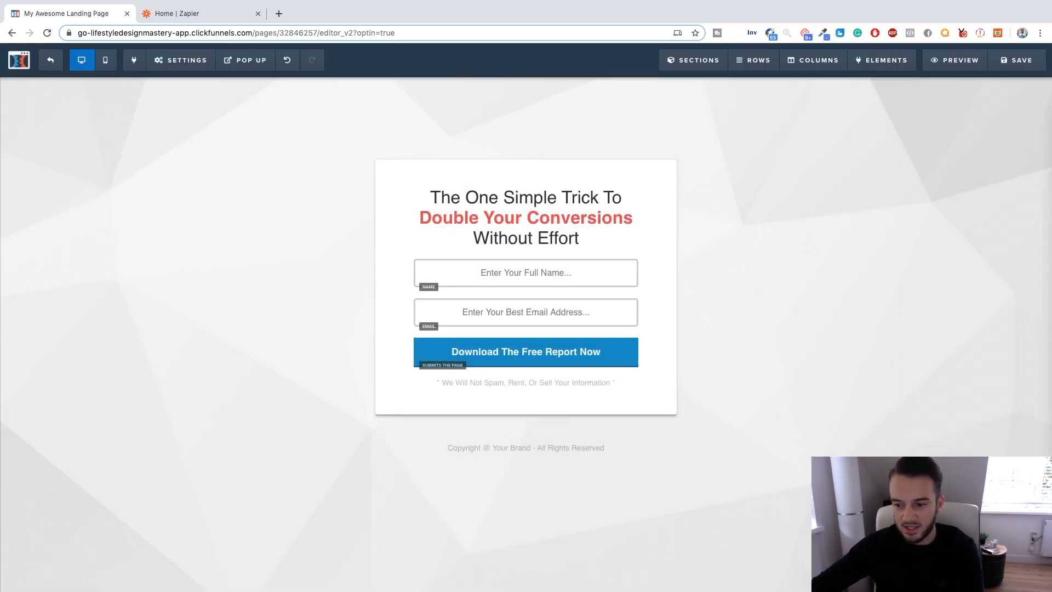
{"action": "left_click", "coordinate": [1020, 63]}
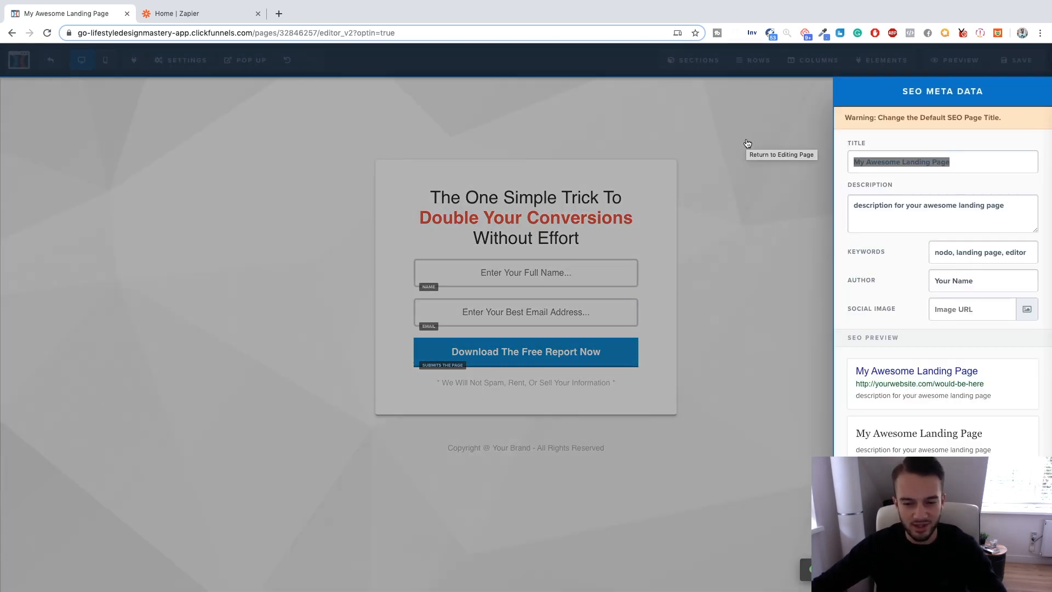
{"action": "left_click", "coordinate": [745, 140]}
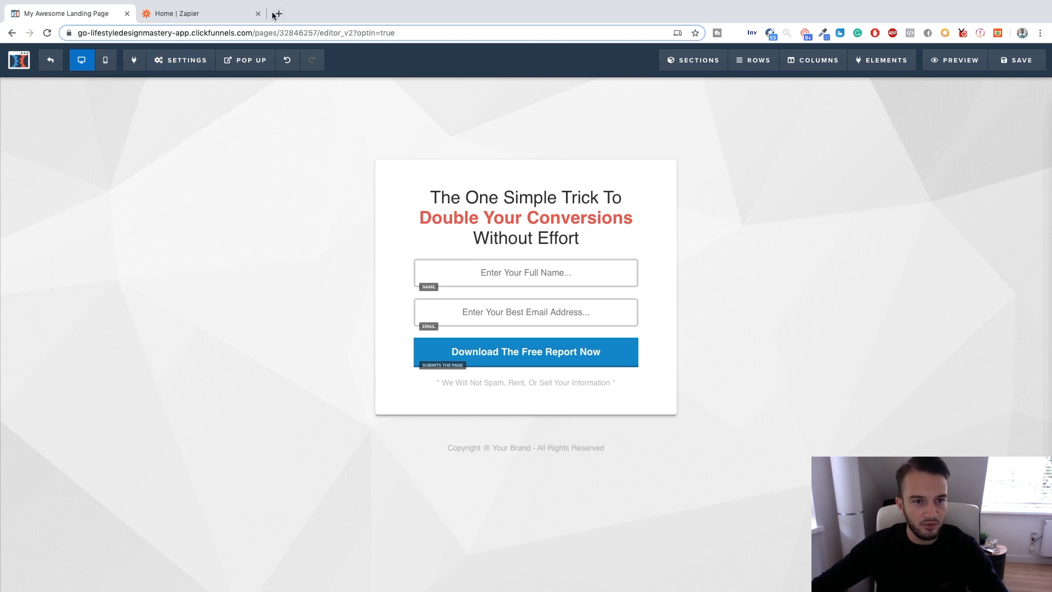
Search Google for Car Dealership in a new browser tab.
{"action": "key", "text": "super+t"}
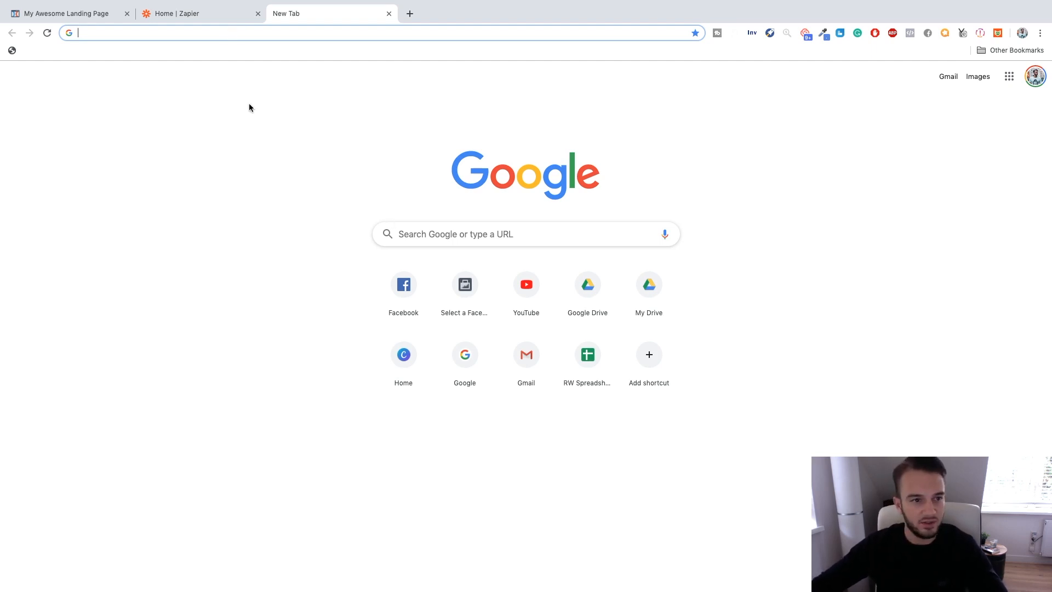
{"action": "type", "text": "google.com"}
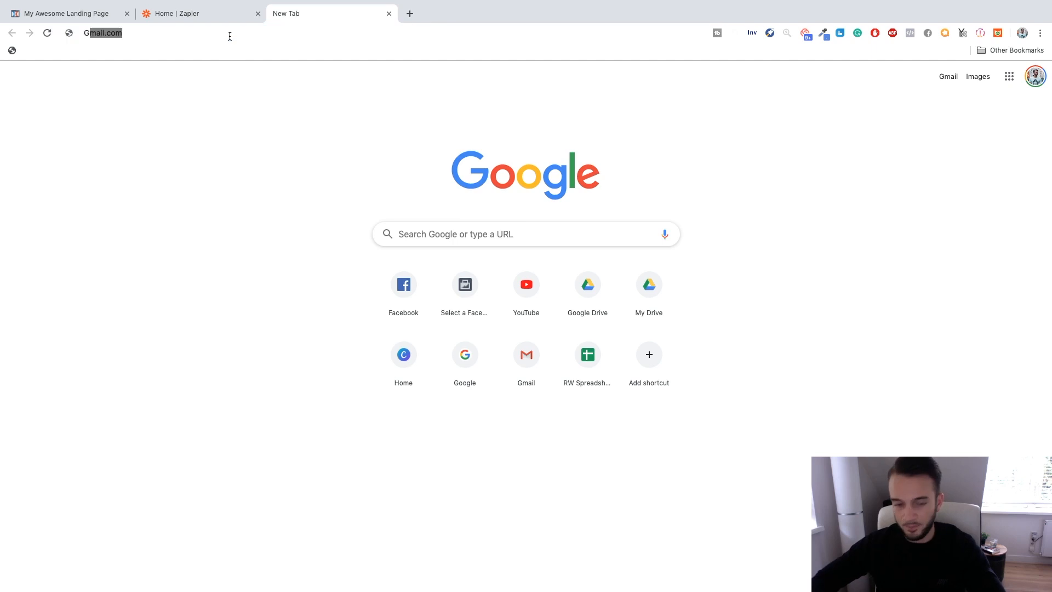
{"action": "key", "text": "Return"}
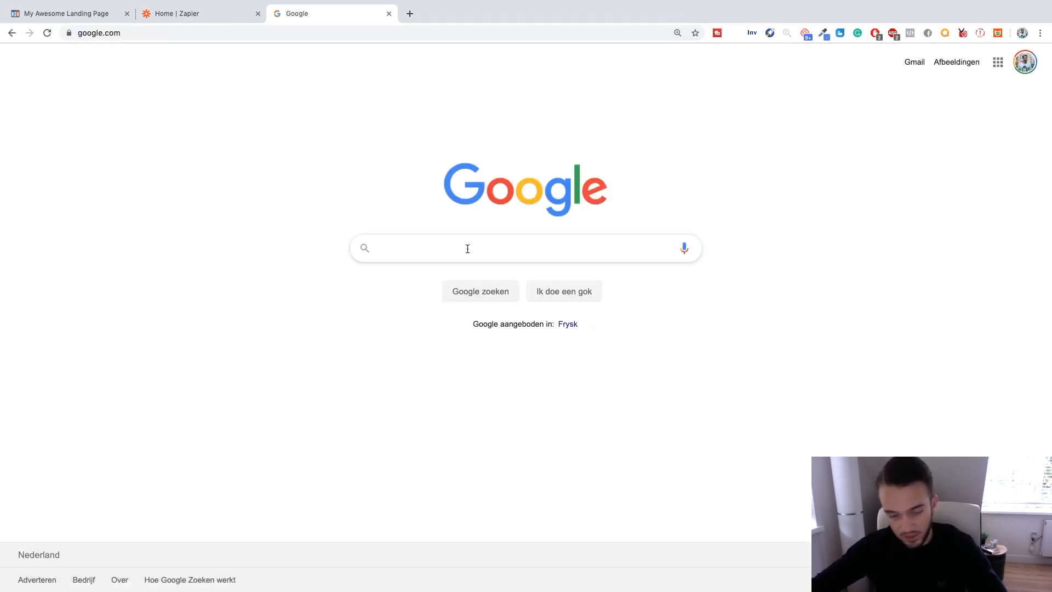
{"action": "type", "text": "Car Dealership"}
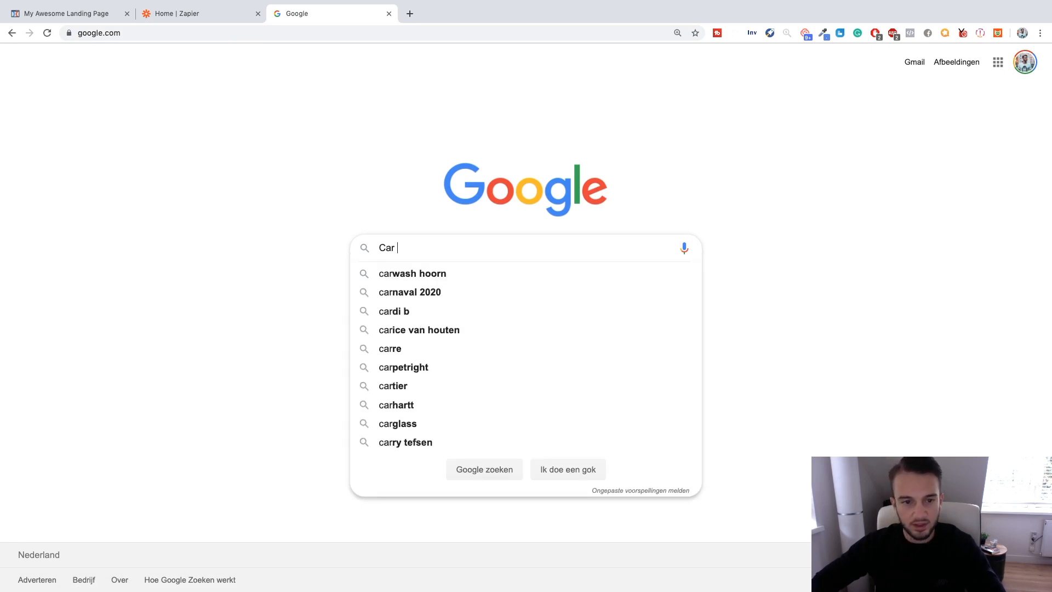
{"action": "key", "text": "Return"}
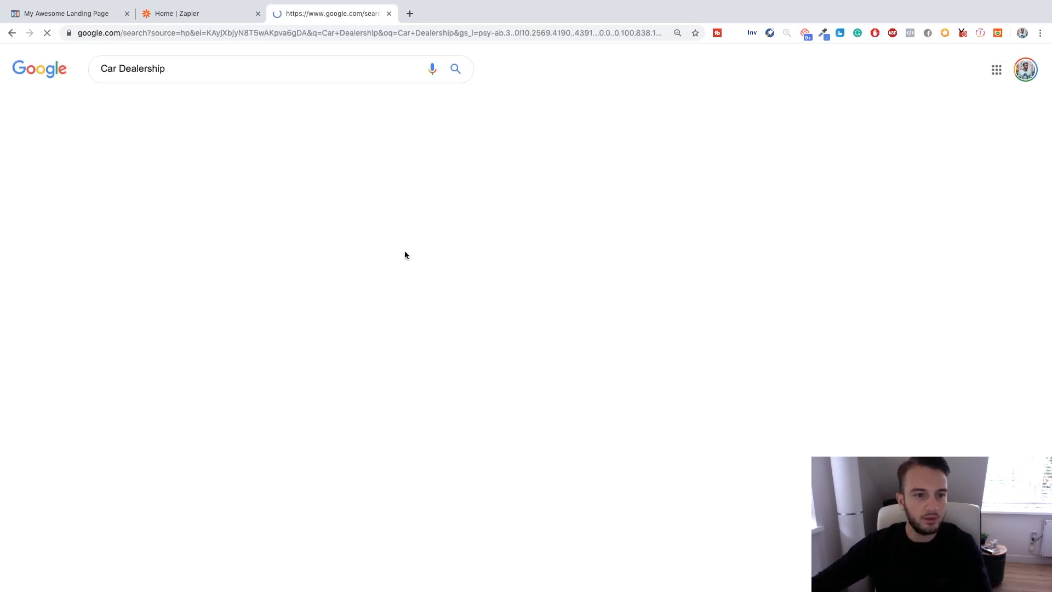
Browse the image results for Car Dealership and preview the picture with two facing rows of cars on a white background.
{"action": "left_click", "coordinate": [206, 108]}
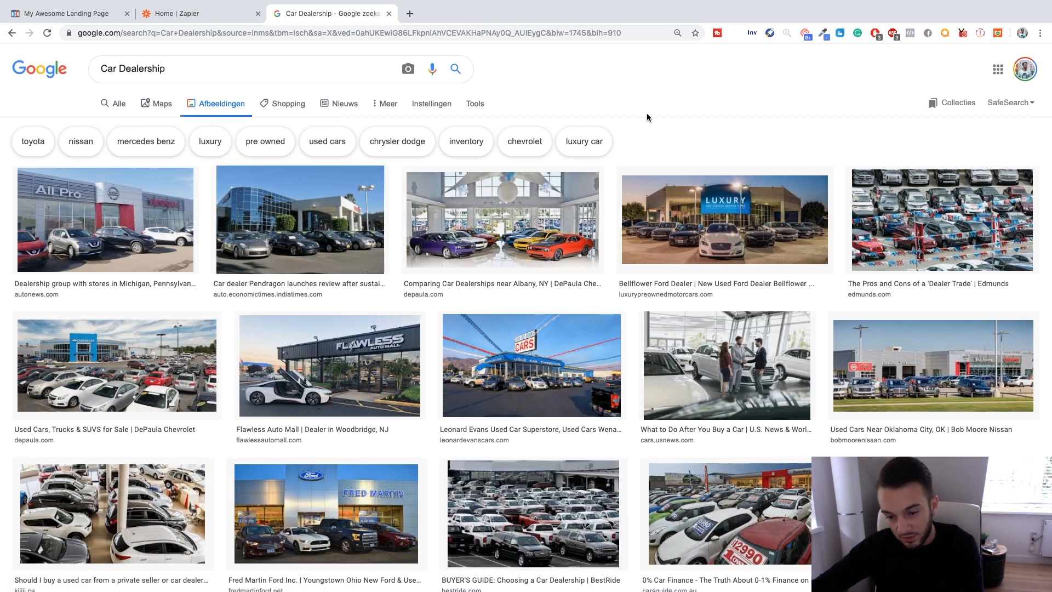
{"action": "scroll", "coordinate": [646, 113], "scroll_direction": "down", "scroll_amount": 3}
{"action": "scroll", "coordinate": [647, 118], "scroll_direction": "down", "scroll_amount": 9}
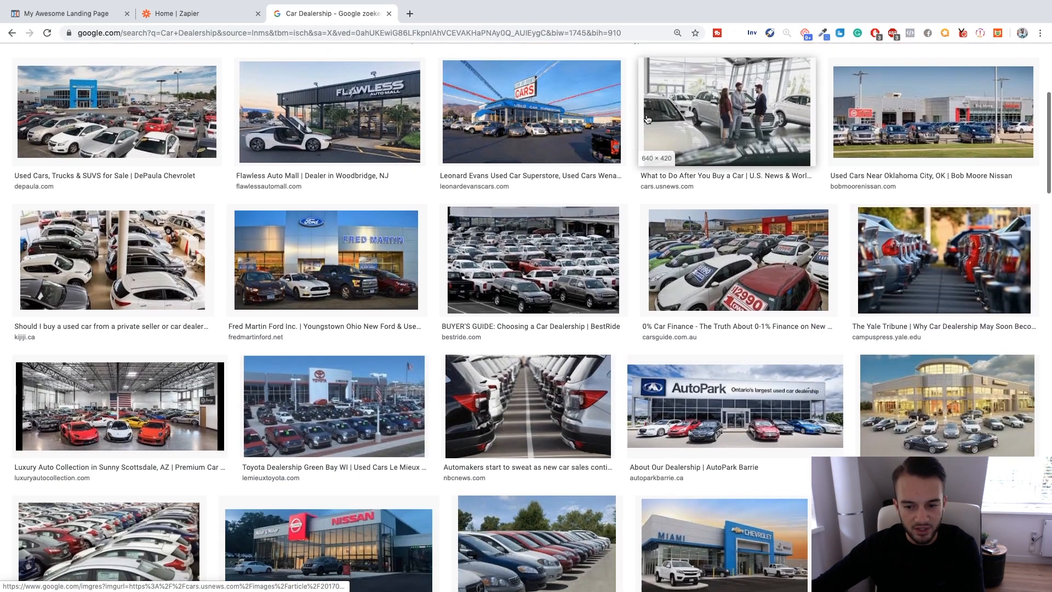
{"action": "scroll", "coordinate": [647, 119], "scroll_direction": "down", "scroll_amount": 18}
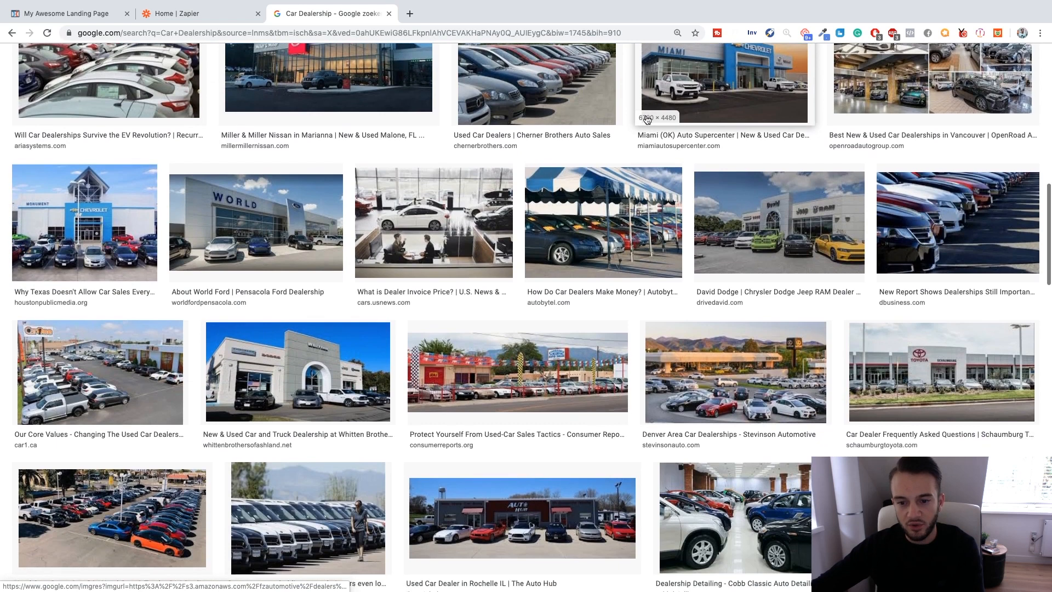
{"action": "scroll", "coordinate": [647, 120], "scroll_direction": "down", "scroll_amount": 7}
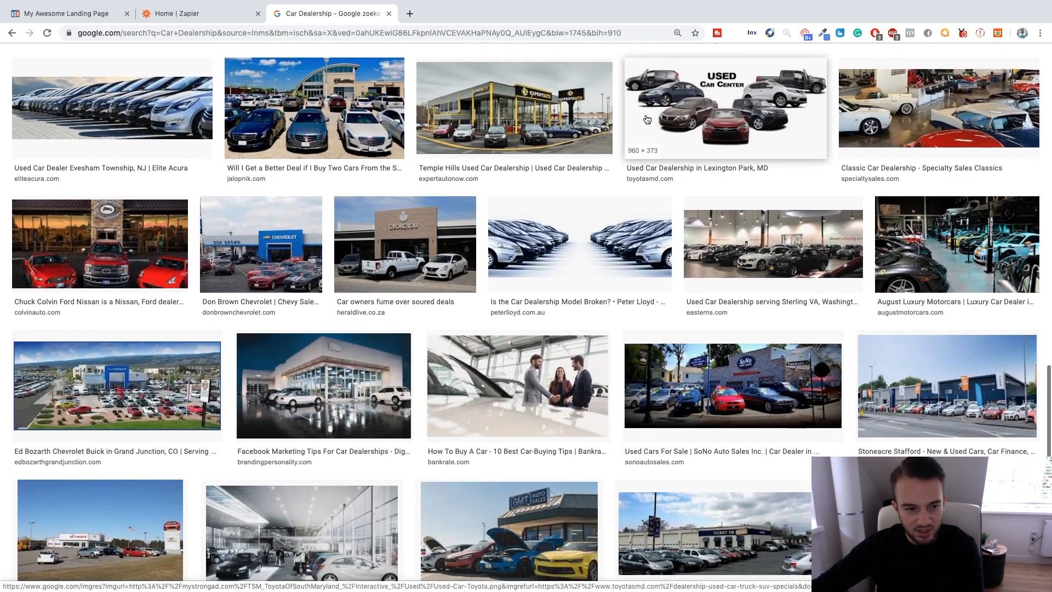
{"action": "left_click", "coordinate": [580, 221]}
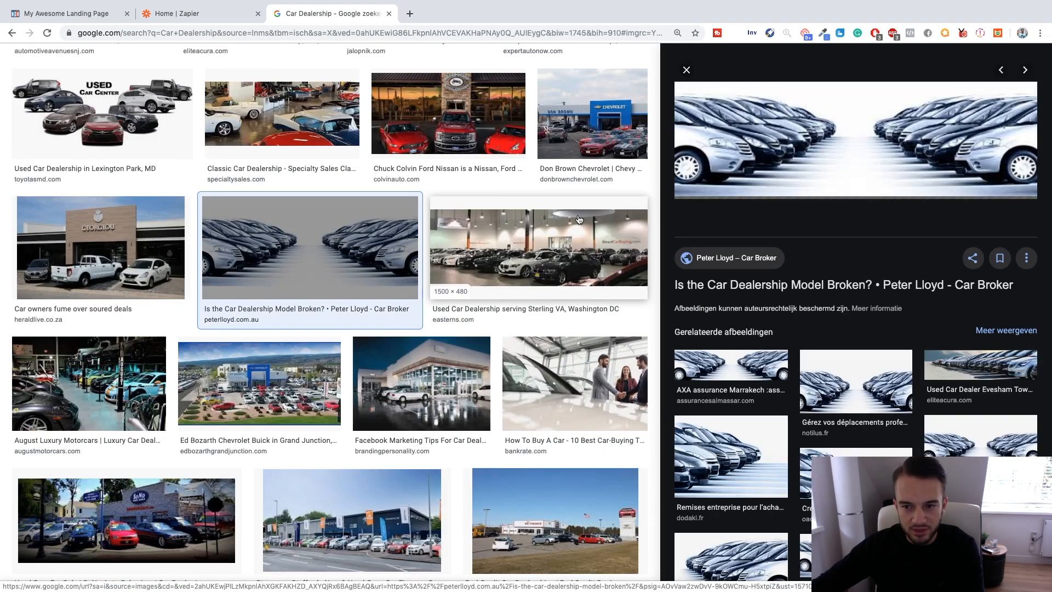
{"action": "scroll", "coordinate": [534, 236], "scroll_direction": "up", "scroll_amount": 10}
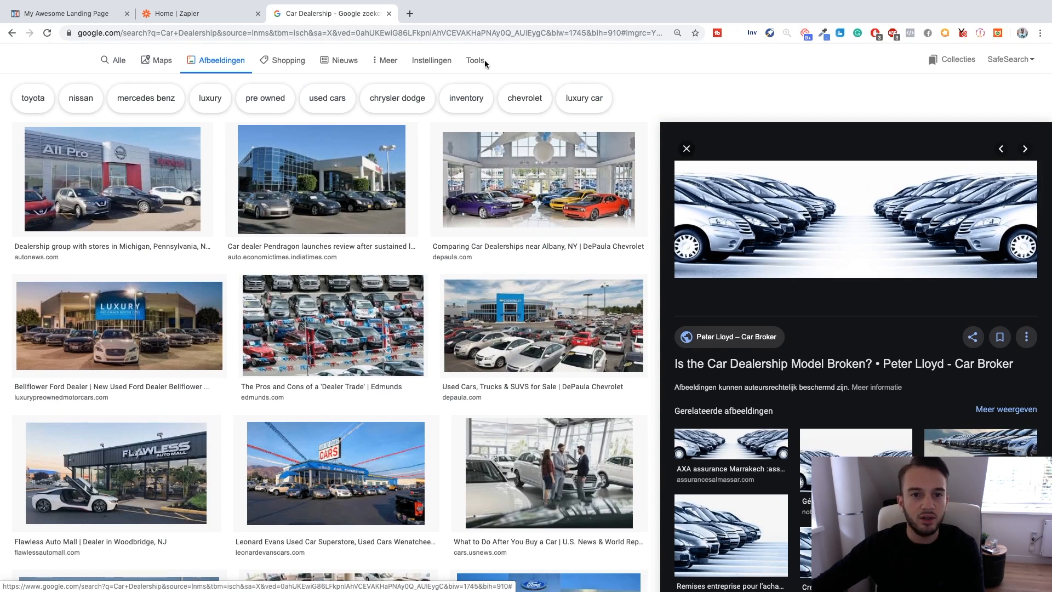
Close the image preview and filter the image results to the large size (Groot).
{"action": "left_click", "coordinate": [484, 61]}
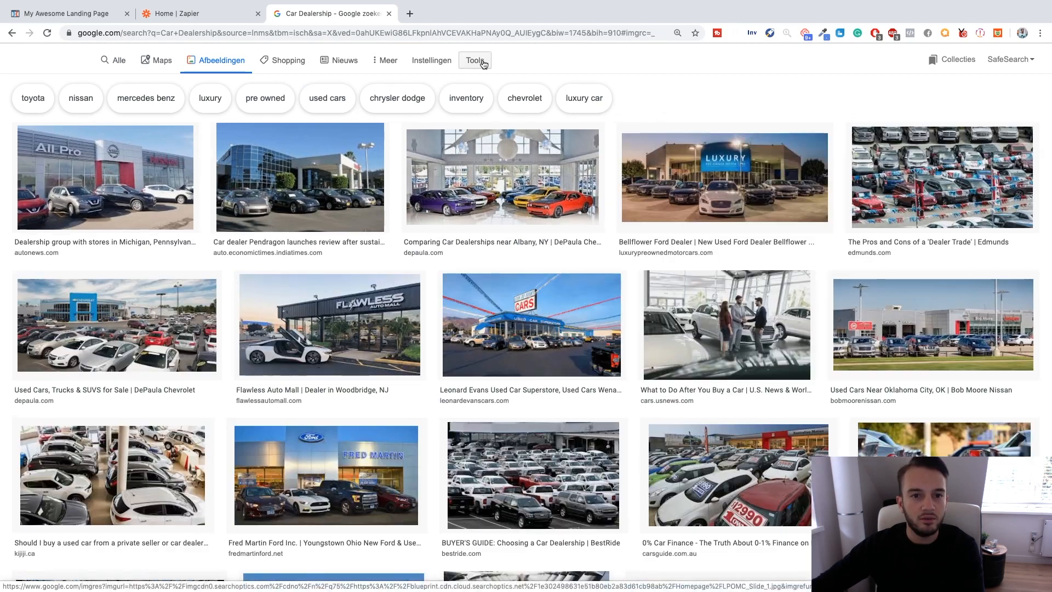
{"action": "left_click", "coordinate": [103, 83]}
{"action": "left_click", "coordinate": [112, 117]}
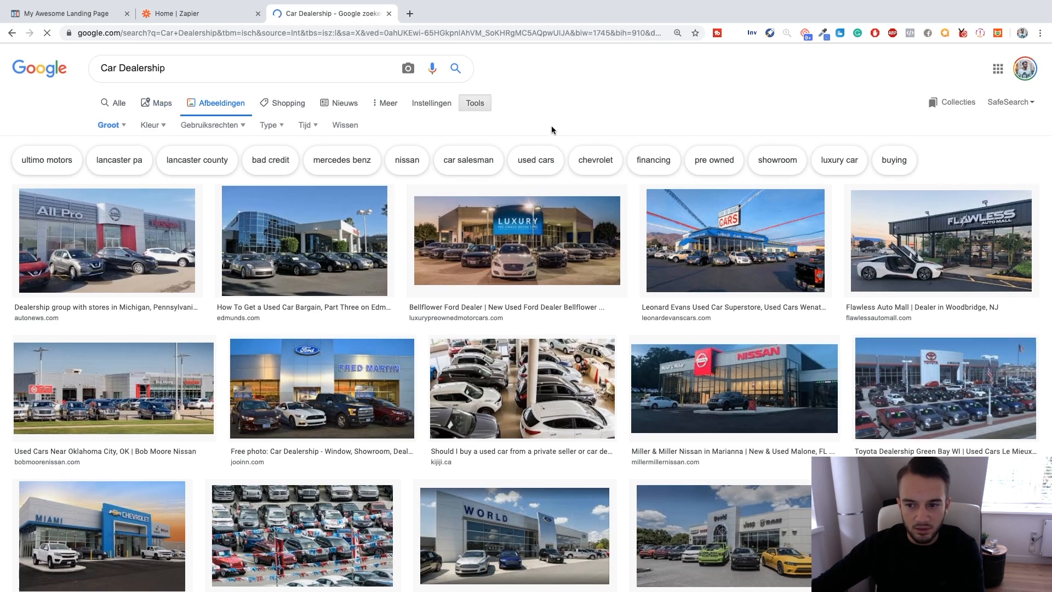
Find the downshiftmke.com picture of a car lot under a cloudy sky and open it in a new browser tab.
{"action": "scroll", "coordinate": [551, 129], "scroll_direction": "down", "scroll_amount": 5}
{"action": "scroll", "coordinate": [551, 130], "scroll_direction": "down", "scroll_amount": 6}
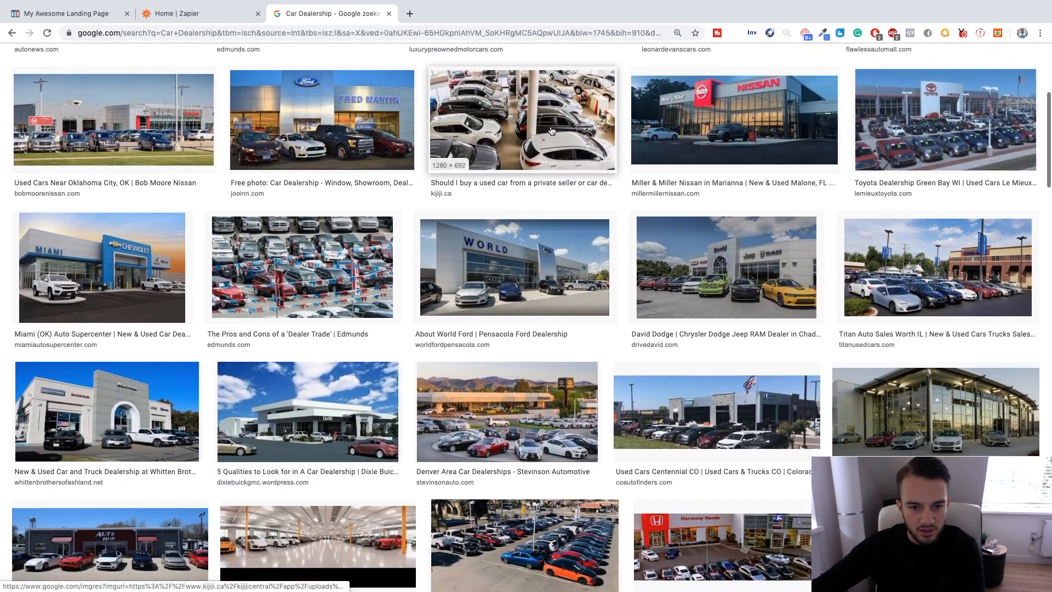
{"action": "scroll", "coordinate": [551, 130], "scroll_direction": "down", "scroll_amount": 1}
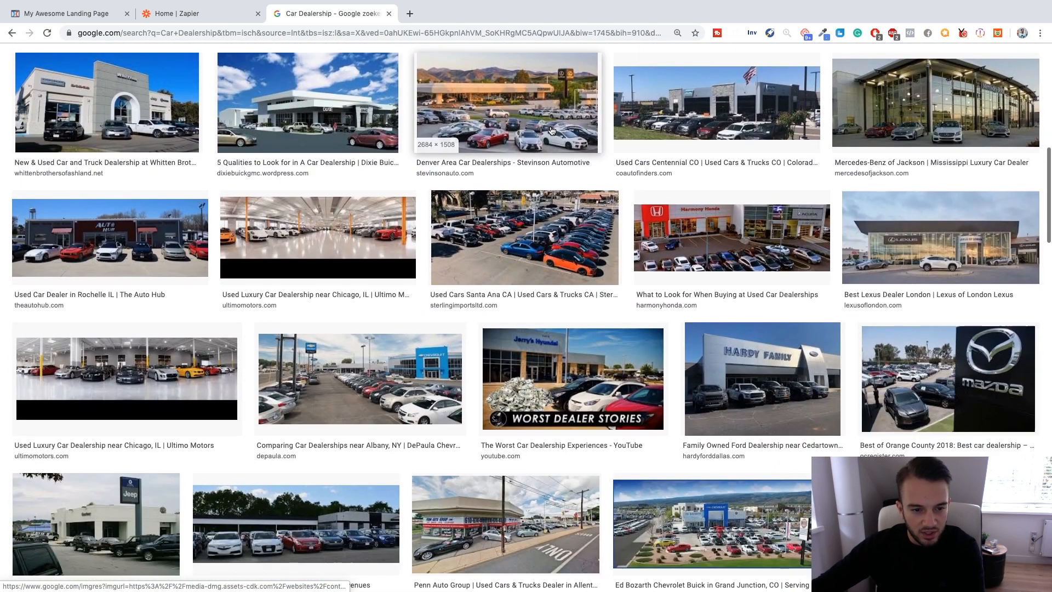
{"action": "scroll", "coordinate": [345, 225], "scroll_direction": "down", "scroll_amount": 4}
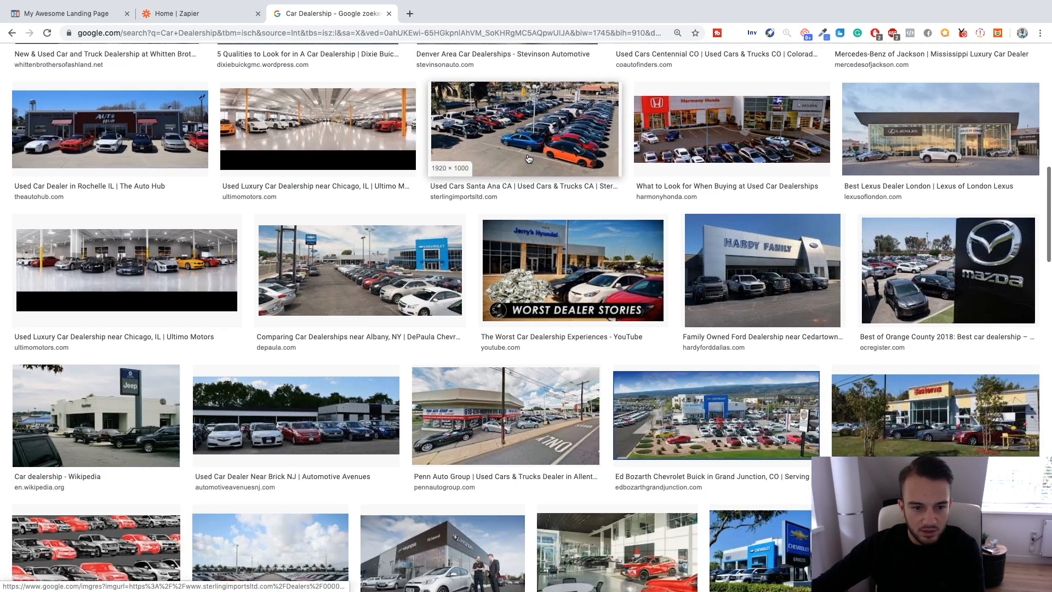
{"action": "scroll", "coordinate": [527, 156], "scroll_direction": "down", "scroll_amount": 3}
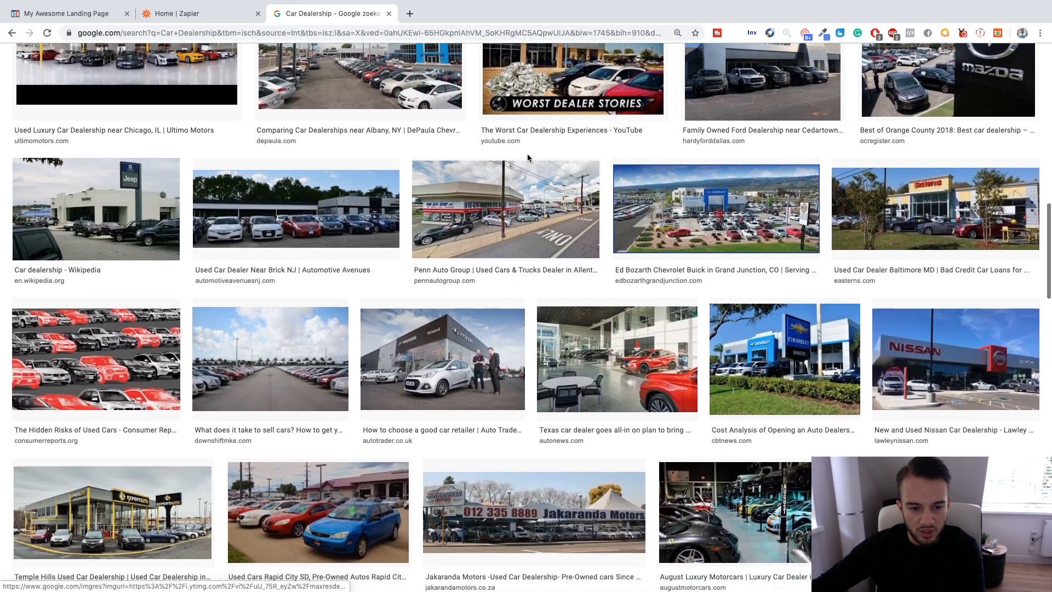
{"action": "scroll", "coordinate": [296, 277], "scroll_direction": "up", "scroll_amount": 1}
{"action": "right_click", "coordinate": [309, 275]}
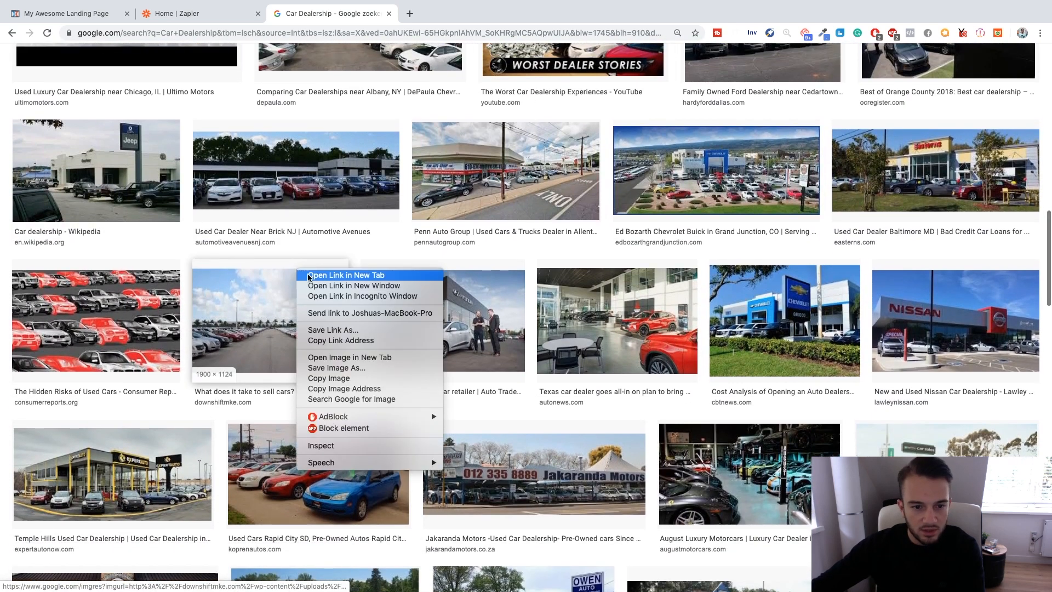
Find the Bankrate picture of people shaking hands in a car showroom and open it in a new browser tab.
{"action": "scroll", "coordinate": [373, 158], "scroll_direction": "down", "scroll_amount": 10}
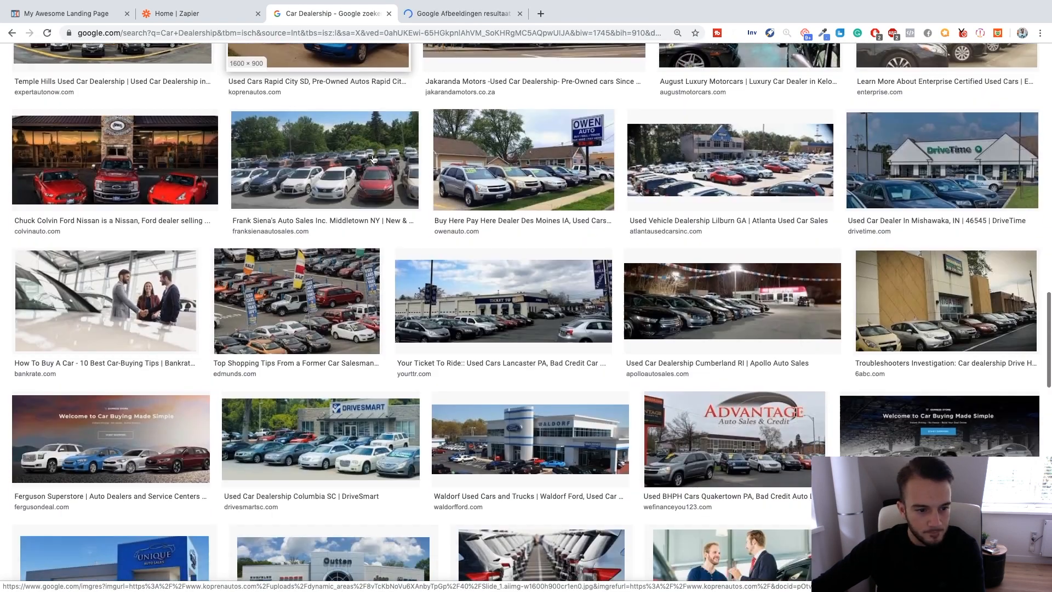
{"action": "scroll", "coordinate": [374, 160], "scroll_direction": "down", "scroll_amount": 1}
{"action": "right_click", "coordinate": [154, 230]}
{"action": "left_click", "coordinate": [190, 239]}
Look through the remaining large Car Dealership images for other background candidates.
{"action": "scroll", "coordinate": [255, 202], "scroll_direction": "down", "scroll_amount": 12}
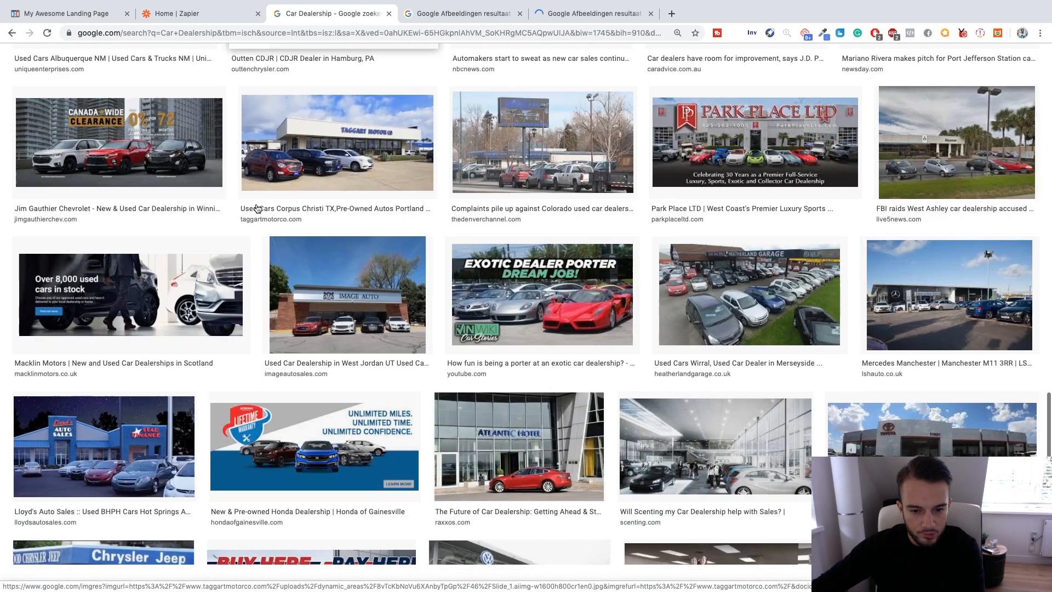
{"action": "scroll", "coordinate": [256, 204], "scroll_direction": "down", "scroll_amount": 8}
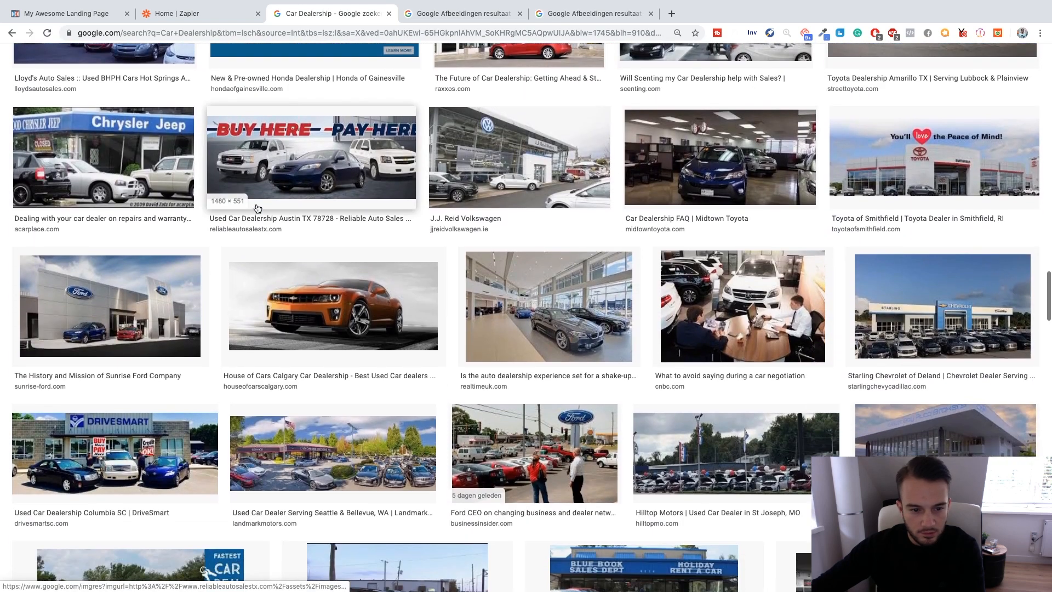
{"action": "scroll", "coordinate": [257, 209], "scroll_direction": "down", "scroll_amount": 5}
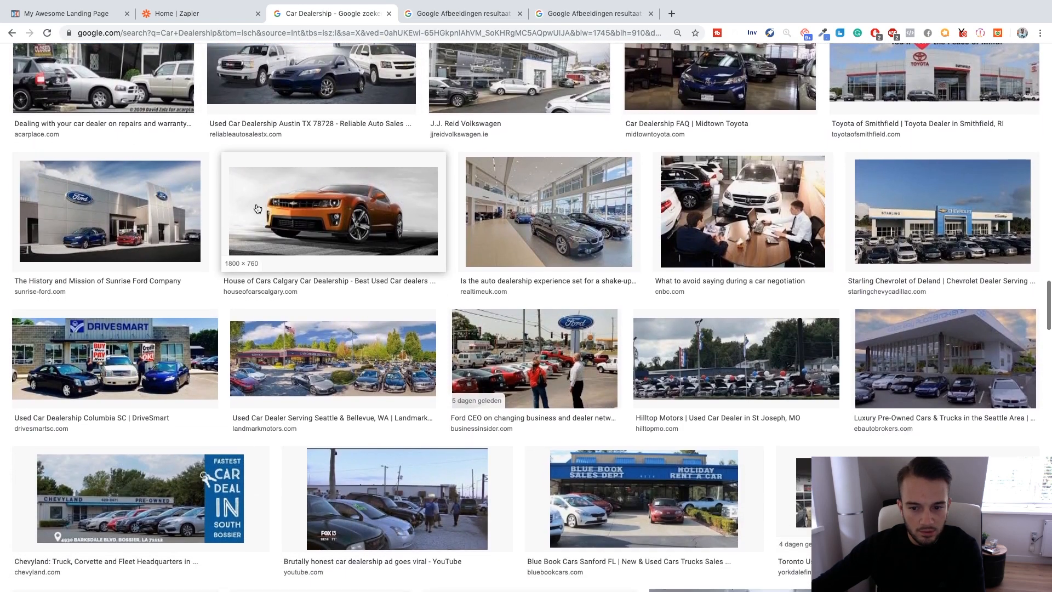
{"action": "scroll", "coordinate": [256, 208], "scroll_direction": "down", "scroll_amount": 8}
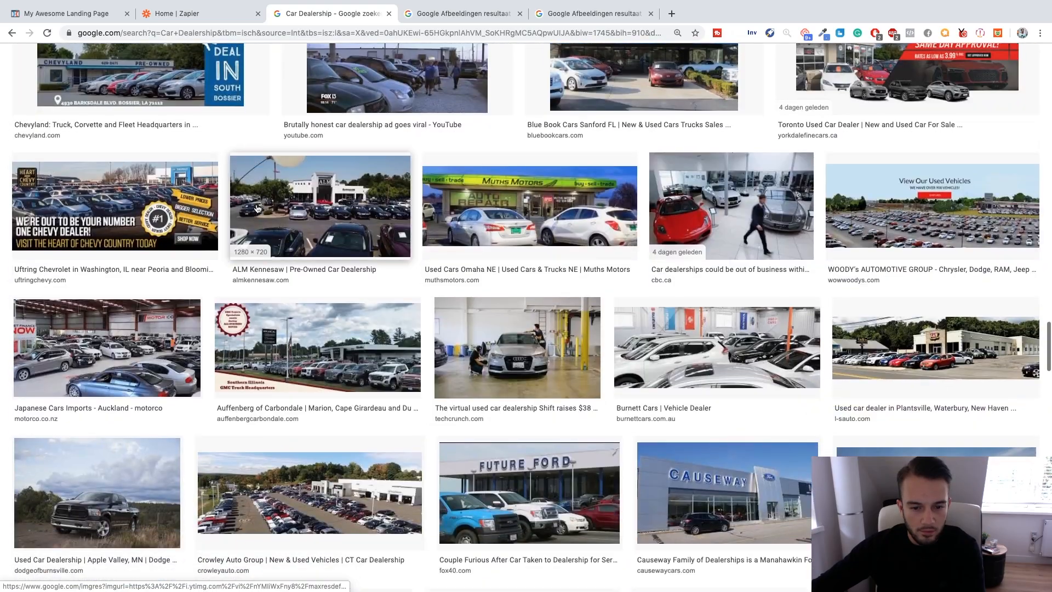
{"action": "scroll", "coordinate": [256, 208], "scroll_direction": "down", "scroll_amount": 10}
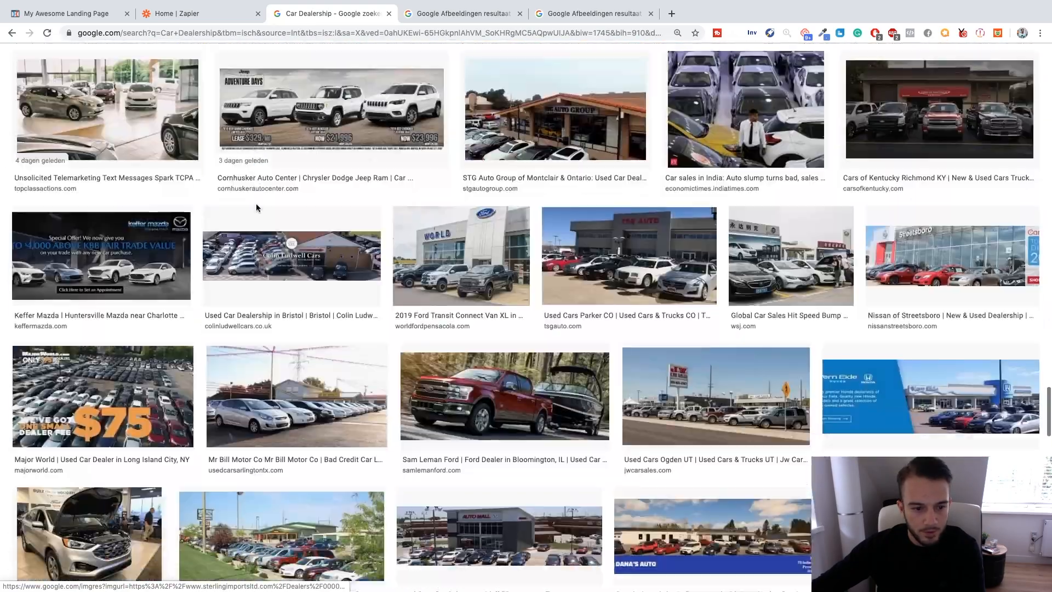
{"action": "scroll", "coordinate": [257, 208], "scroll_direction": "down", "scroll_amount": 20}
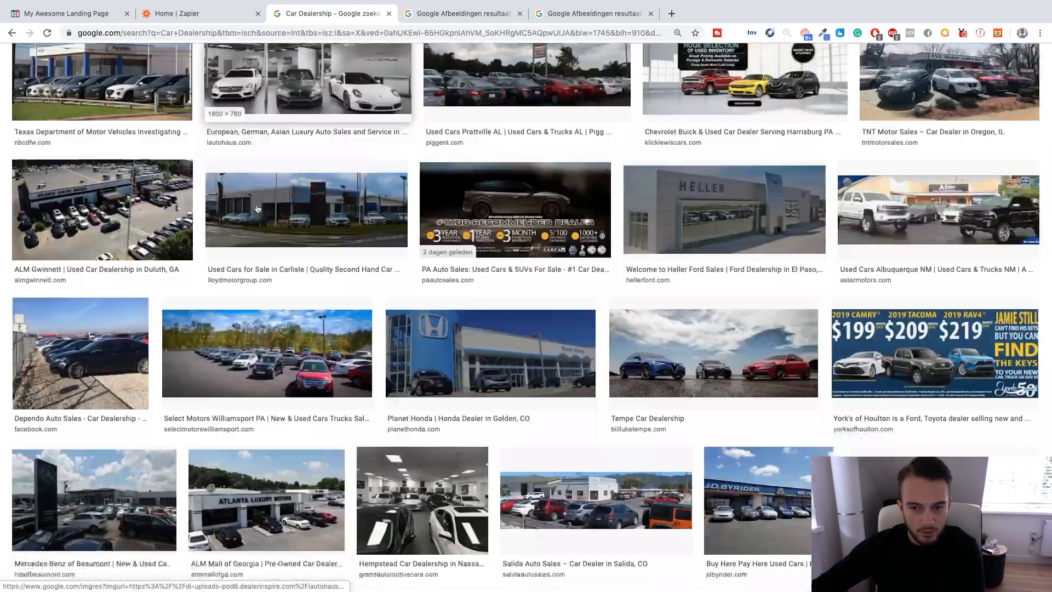
{"action": "scroll", "coordinate": [256, 208], "scroll_direction": "down", "scroll_amount": 20}
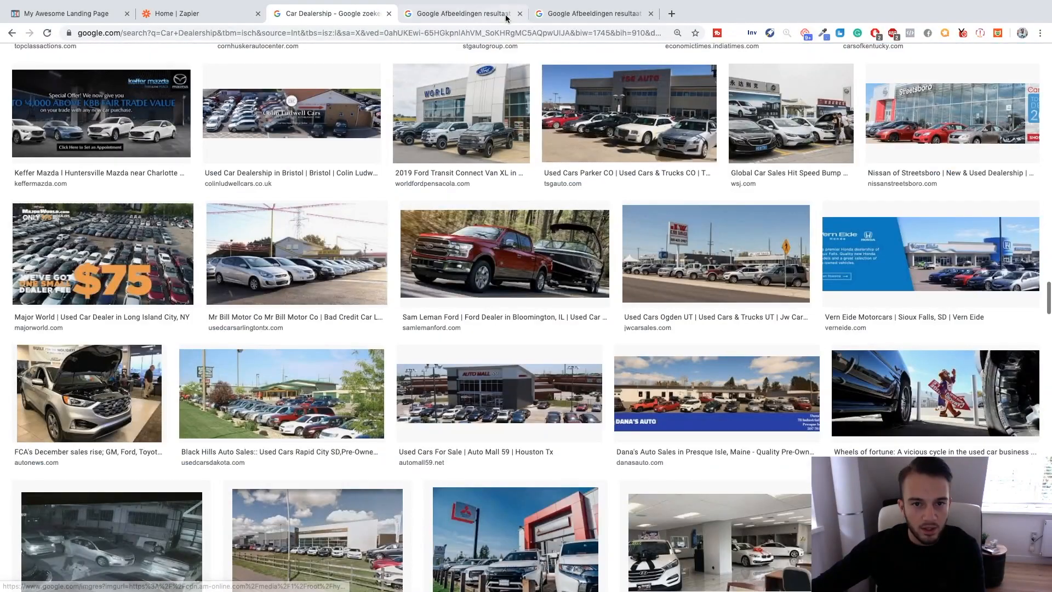
Compare the two opened pictures and view the Bankrate car-buying article that the handshake picture comes from.
{"action": "left_click", "coordinate": [494, 22]}
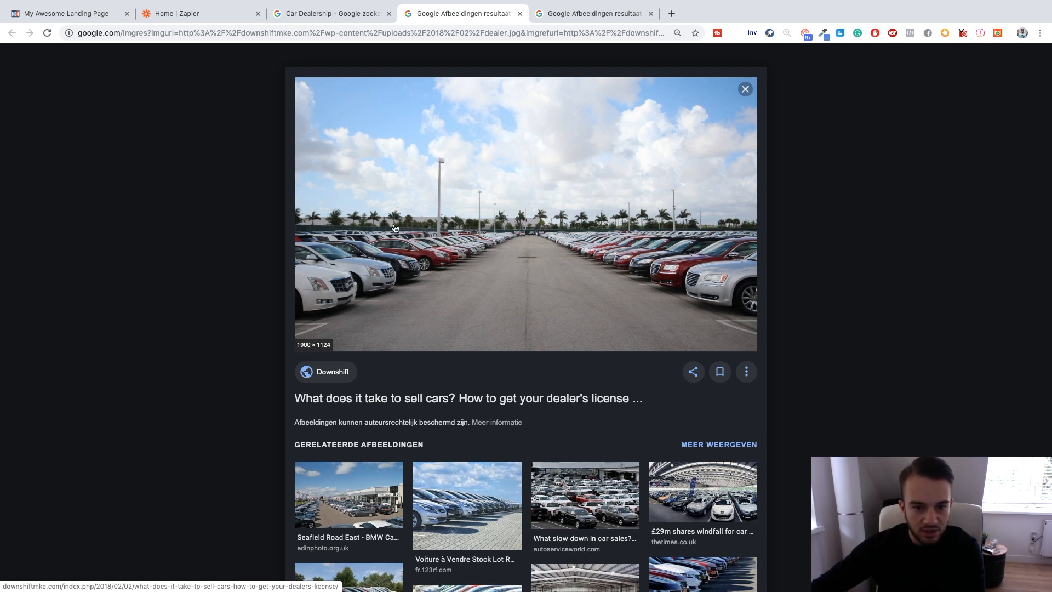
{"action": "left_click", "coordinate": [603, 14]}
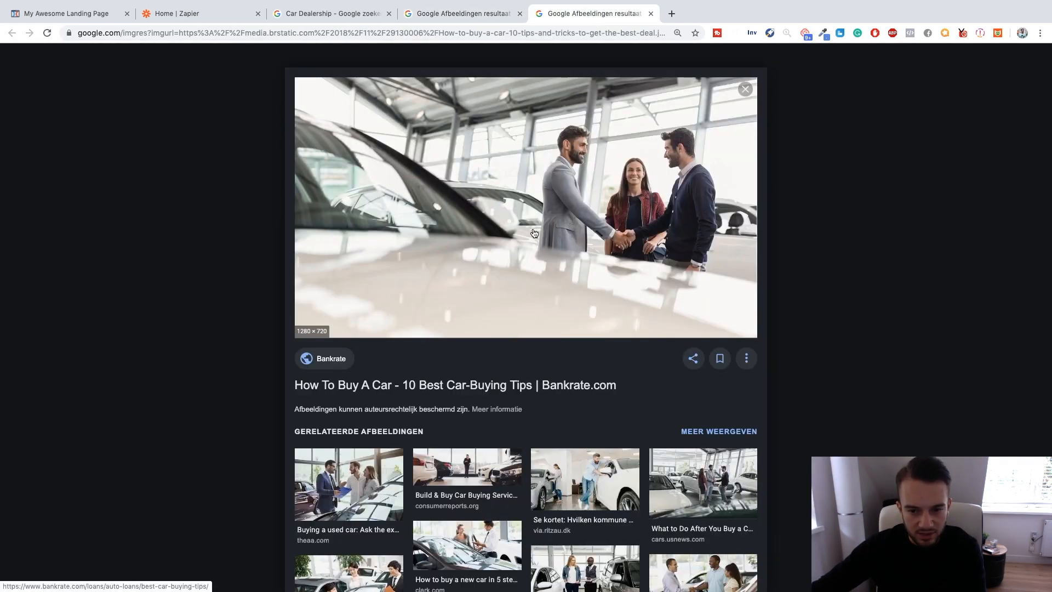
{"action": "left_click", "coordinate": [502, 214]}
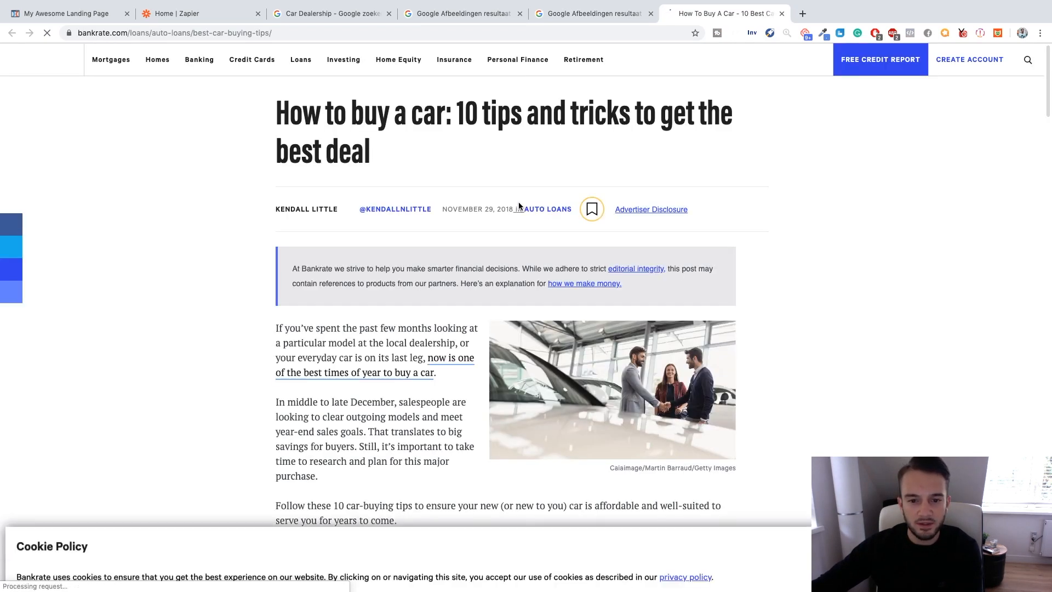
{"action": "scroll", "coordinate": [524, 219], "scroll_direction": "down", "scroll_amount": 3}
{"action": "scroll", "coordinate": [584, 272], "scroll_direction": "down", "scroll_amount": 15}
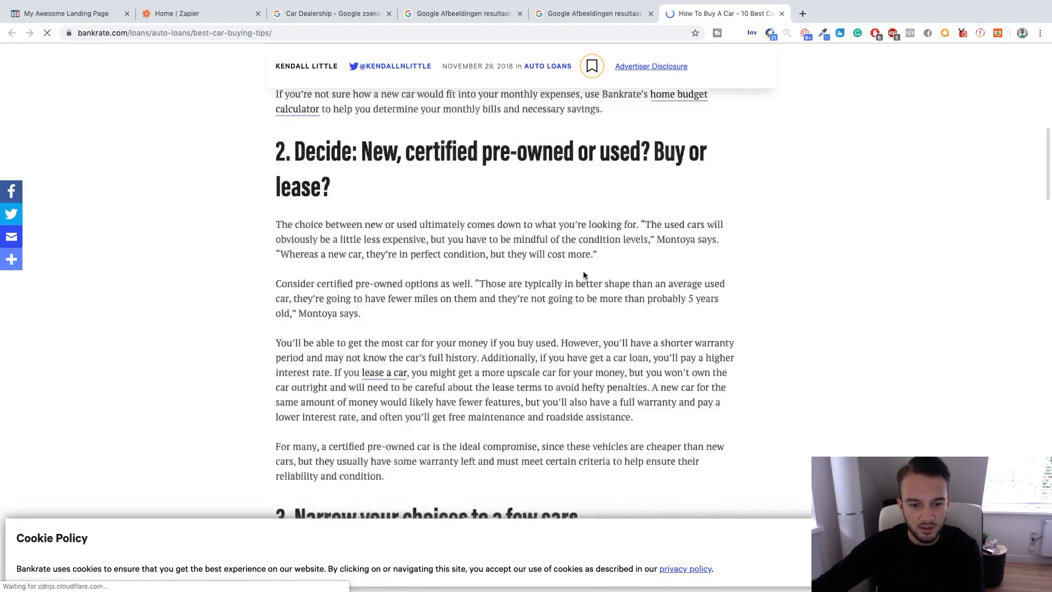
{"action": "scroll", "coordinate": [583, 274], "scroll_direction": "down", "scroll_amount": 5}
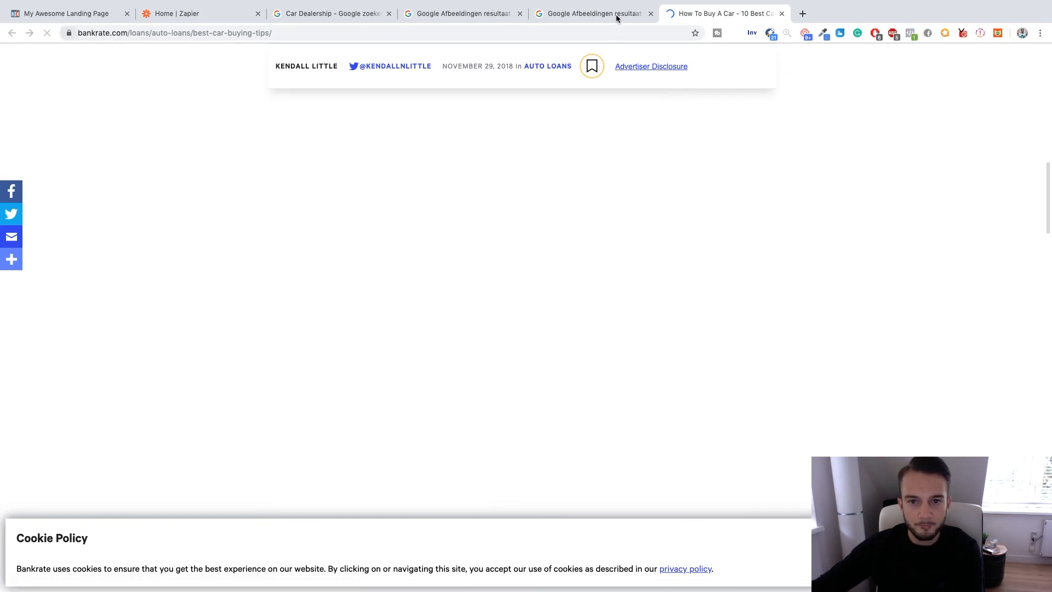
Save the showroom handshake picture to the Desktop as a JPEG image under its suggested file name.
{"action": "left_click", "coordinate": [623, 22]}
{"action": "right_click", "coordinate": [522, 151]}
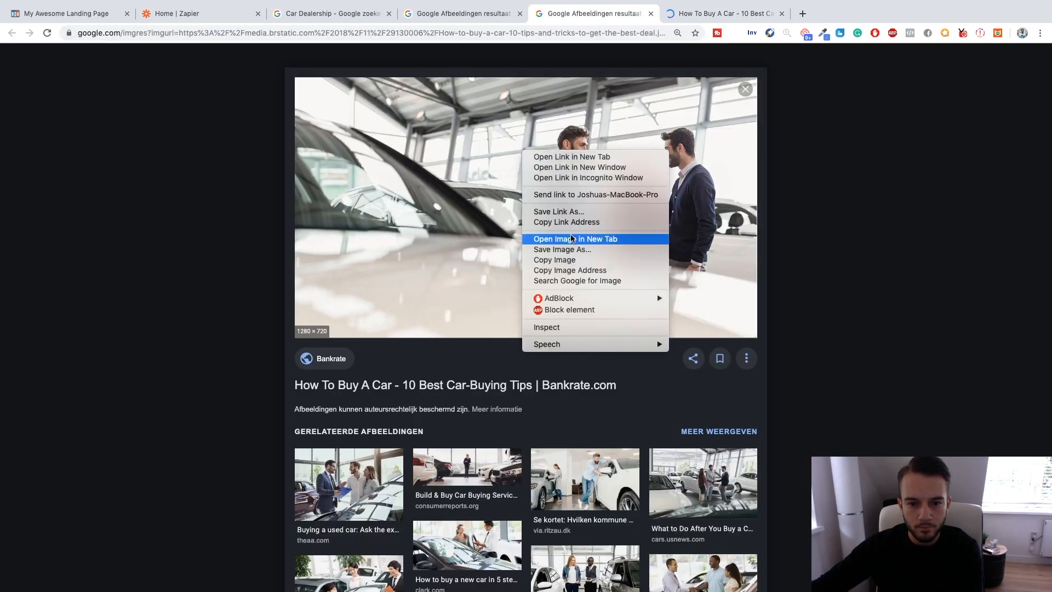
{"action": "left_click", "coordinate": [572, 250]}
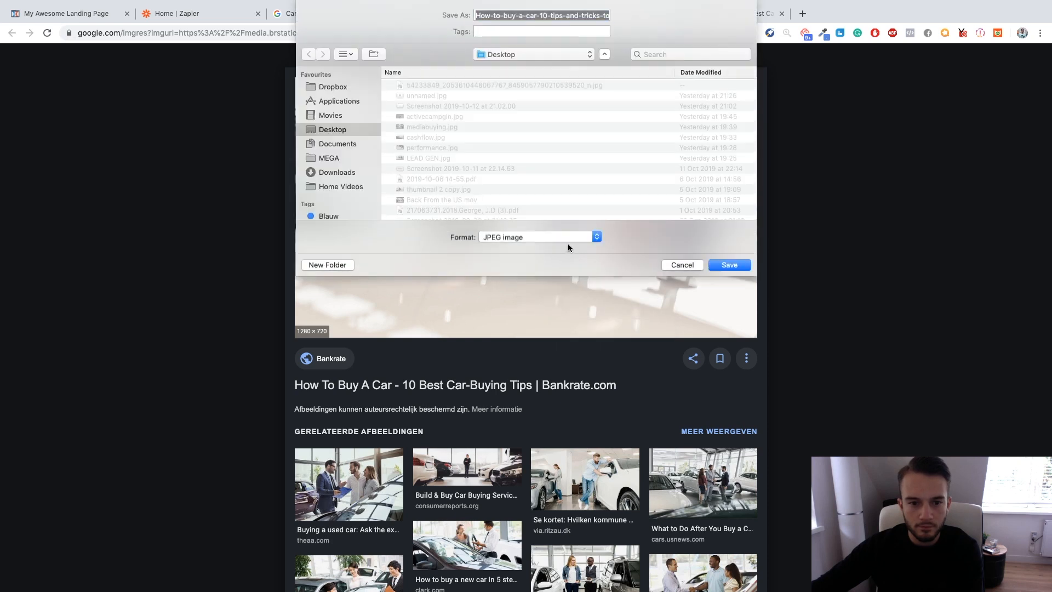
{"action": "left_click", "coordinate": [718, 266]}
Upload How-to-buy-a-car-10-tips-and-tricks-to-get-the-best-deal.jpg from the Desktop and set it as the landing page's background image.
{"action": "left_click", "coordinate": [93, 12]}
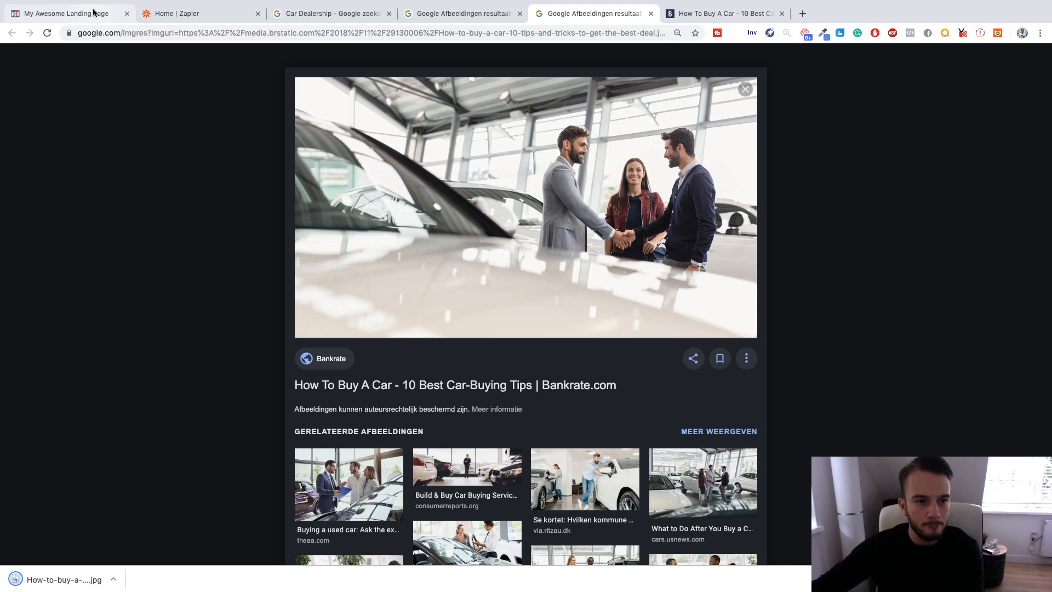
{"action": "left_click", "coordinate": [181, 59]}
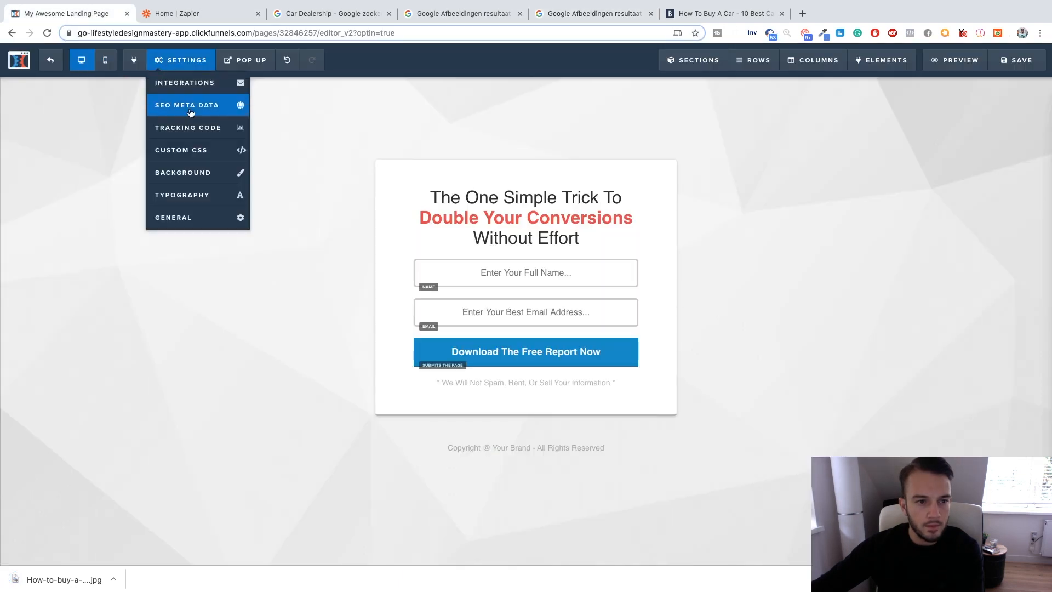
{"action": "left_click", "coordinate": [186, 172]}
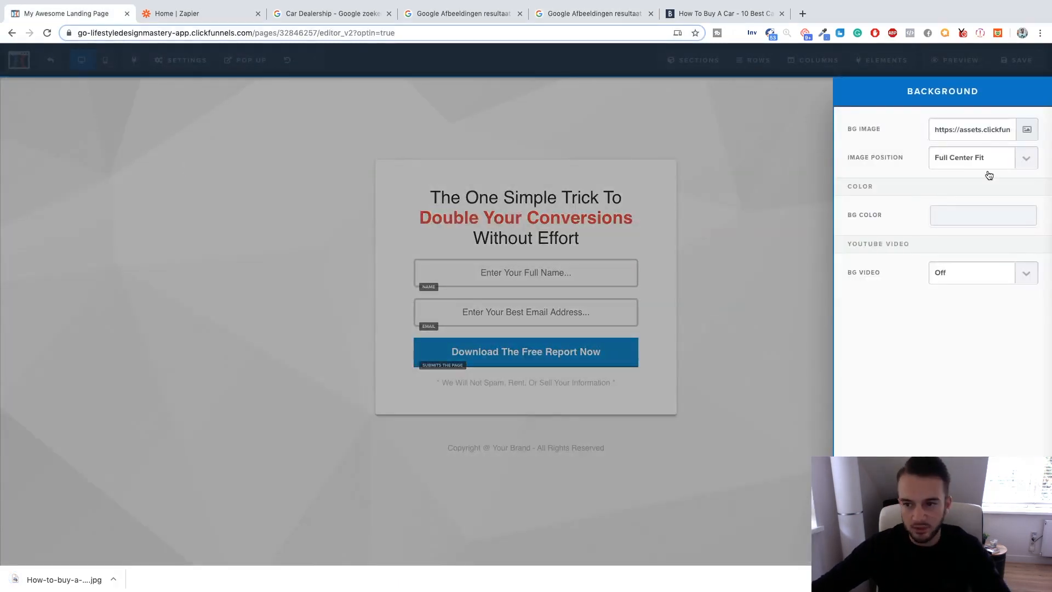
{"action": "left_click", "coordinate": [1026, 133]}
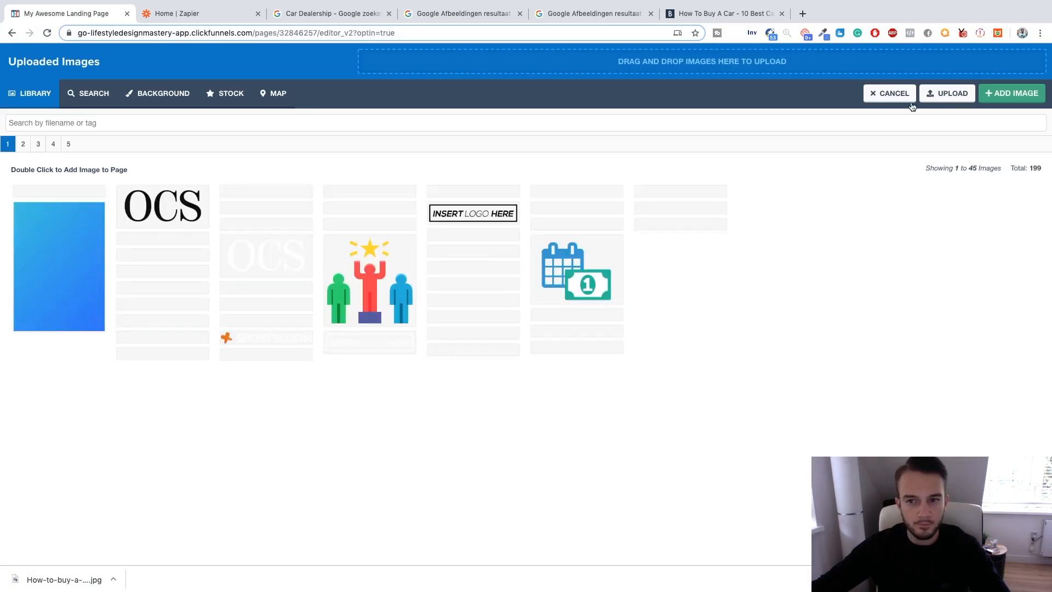
{"action": "left_click", "coordinate": [961, 97]}
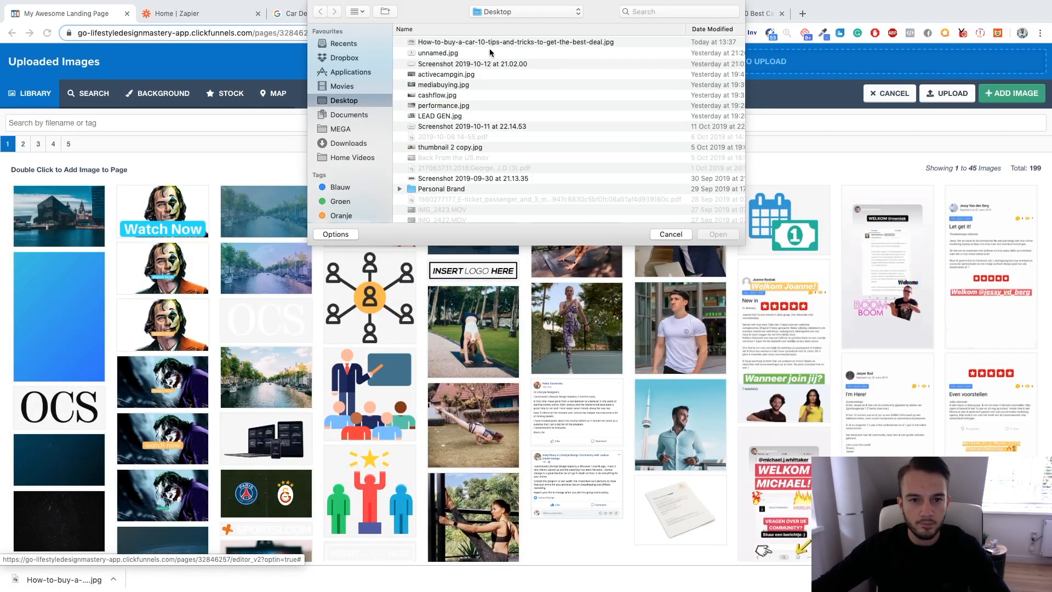
{"action": "left_click", "coordinate": [493, 41]}
{"action": "left_click", "coordinate": [715, 234]}
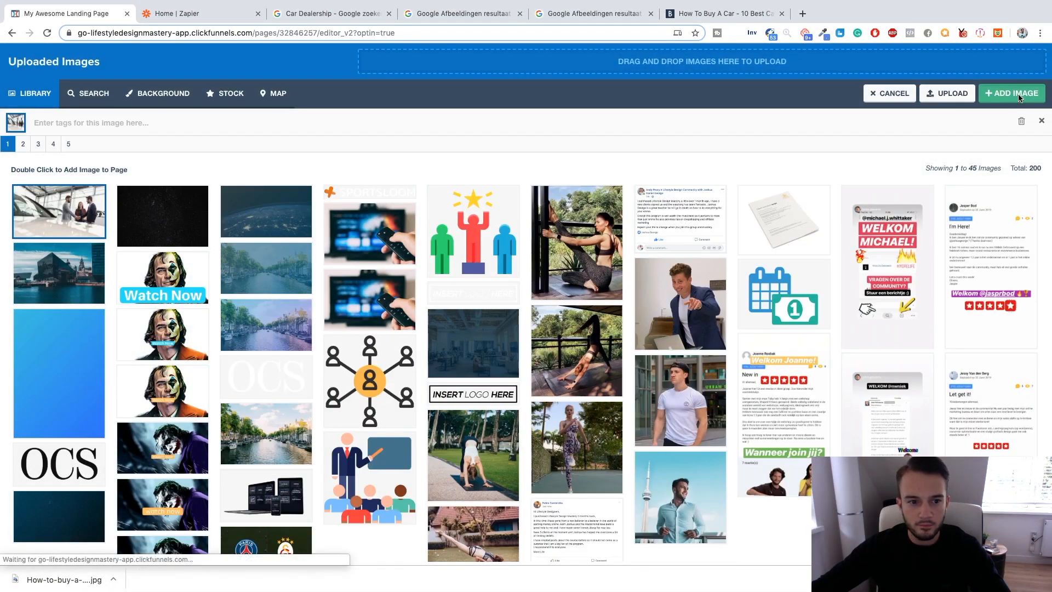
{"action": "left_click", "coordinate": [1019, 96]}
{"action": "left_click", "coordinate": [726, 142]}
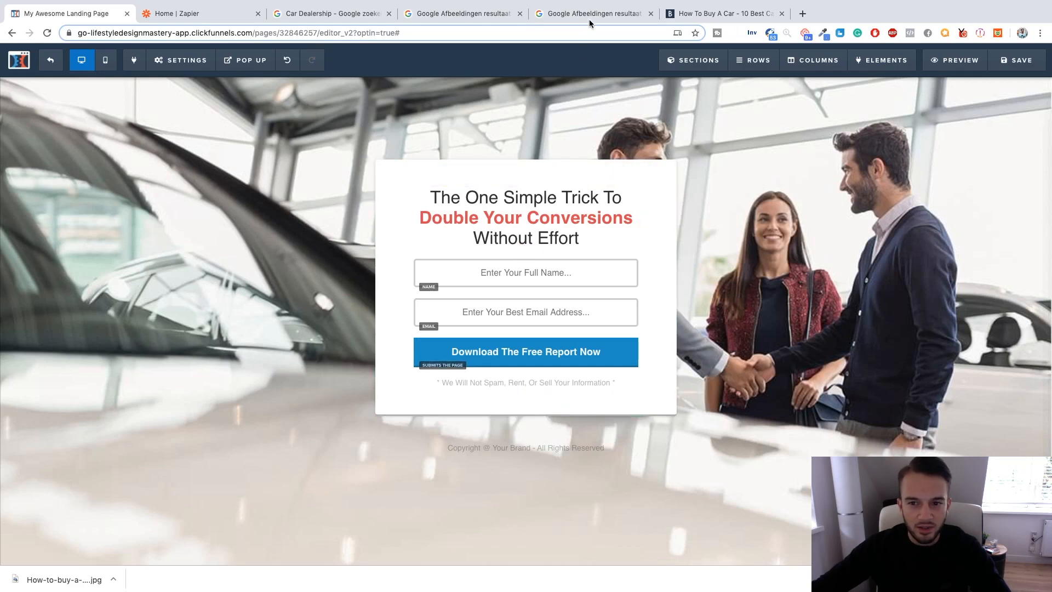
Look through the opened pictures and the large Car Dealership image results for another landing page background candidate.
{"action": "left_click", "coordinate": [560, 16]}
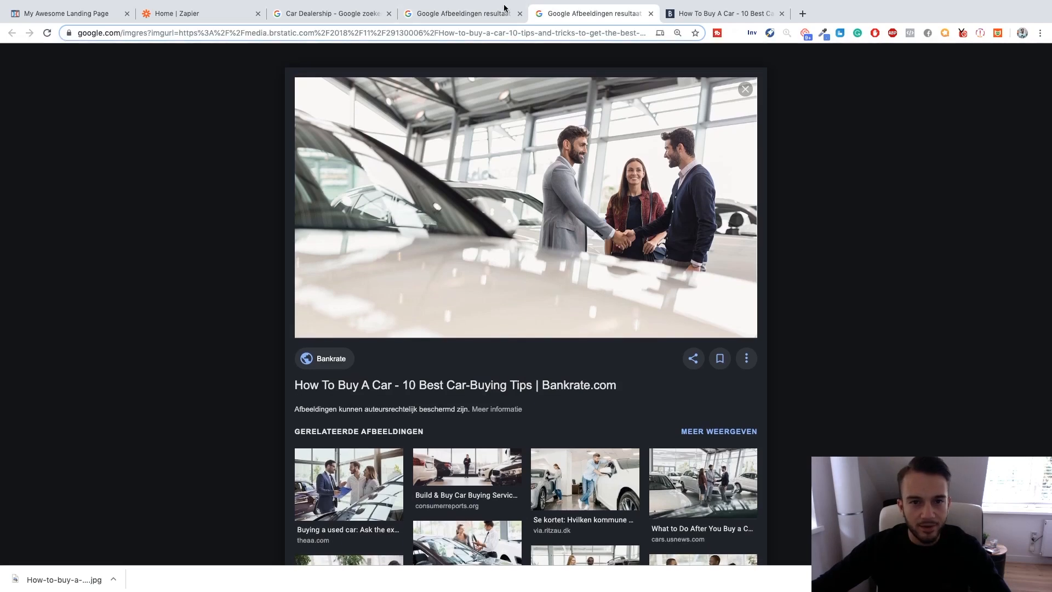
{"action": "left_click", "coordinate": [482, 13]}
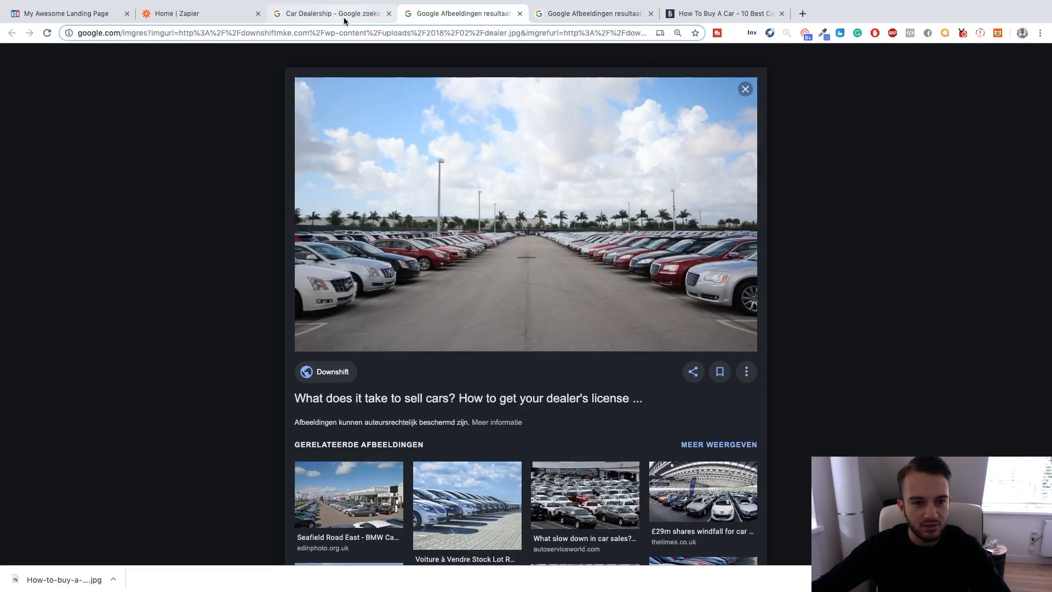
{"action": "left_click", "coordinate": [344, 17]}
{"action": "scroll", "coordinate": [276, 142], "scroll_direction": "up", "scroll_amount": 10}
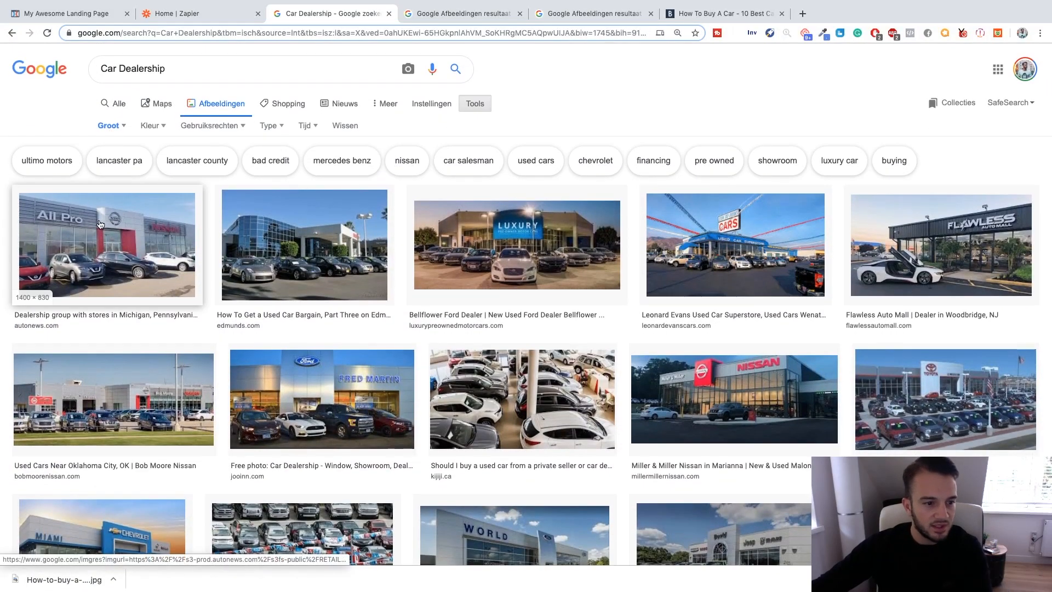
{"action": "scroll", "coordinate": [731, 261], "scroll_direction": "down", "scroll_amount": 4}
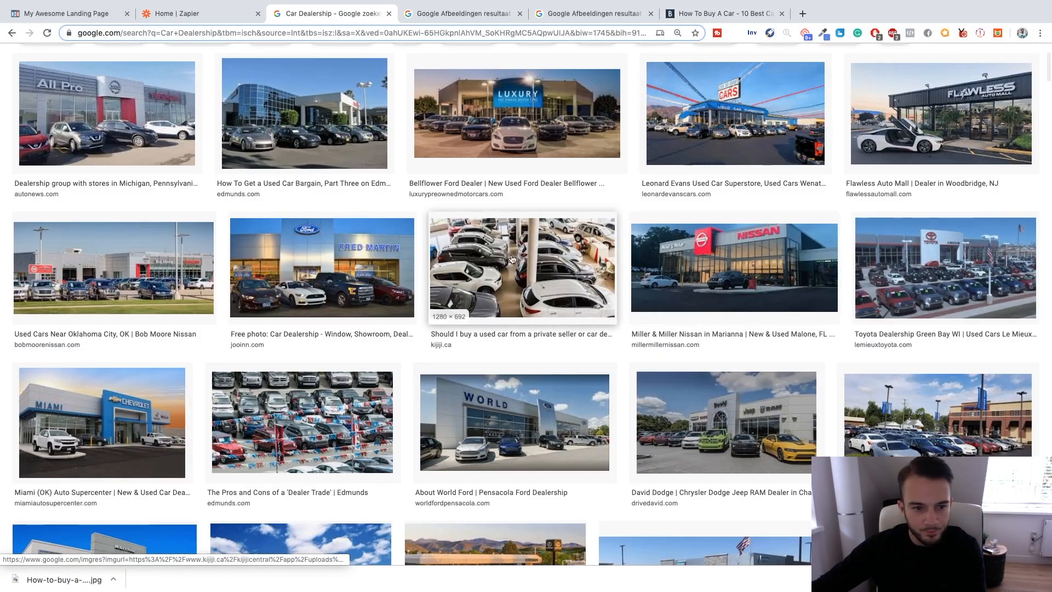
{"action": "scroll", "coordinate": [276, 242], "scroll_direction": "down", "scroll_amount": 6}
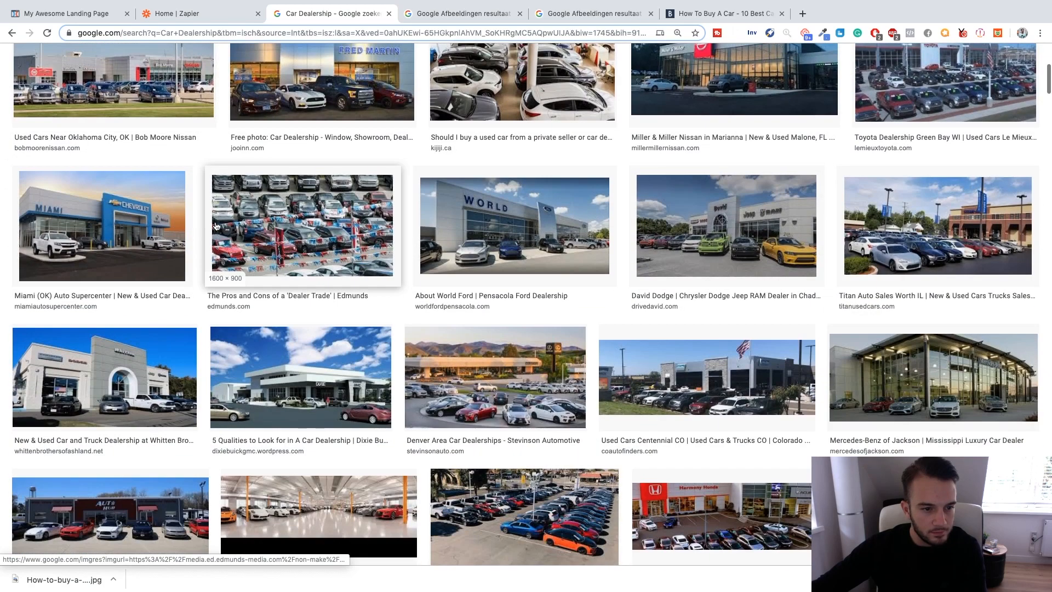
{"action": "scroll", "coordinate": [230, 230], "scroll_direction": "down", "scroll_amount": 1}
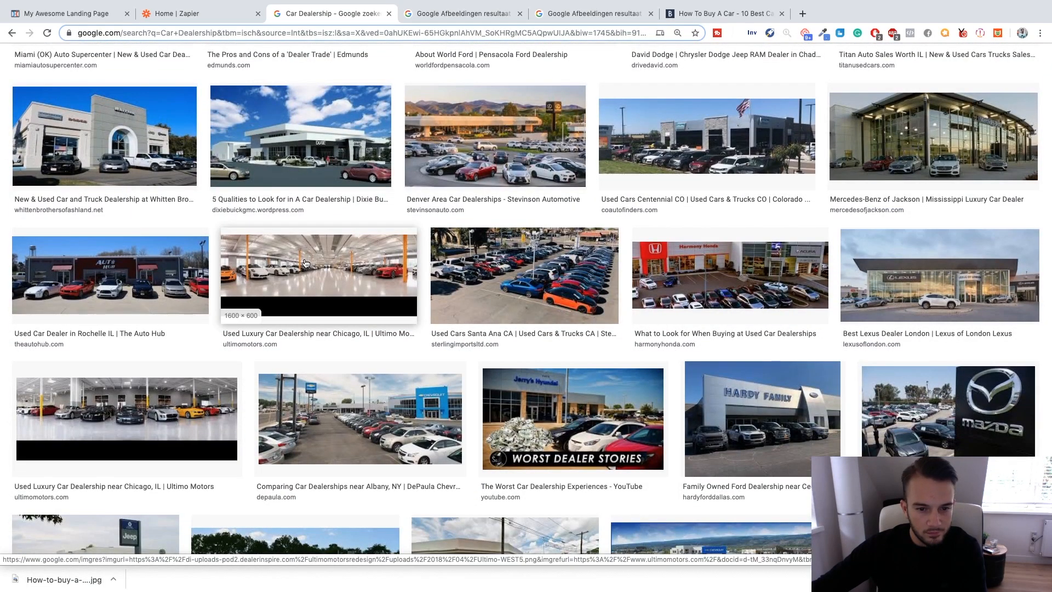
Preview the Ultimo Motors luxury showroom picture and return to the full image results.
{"action": "left_click", "coordinate": [305, 264]}
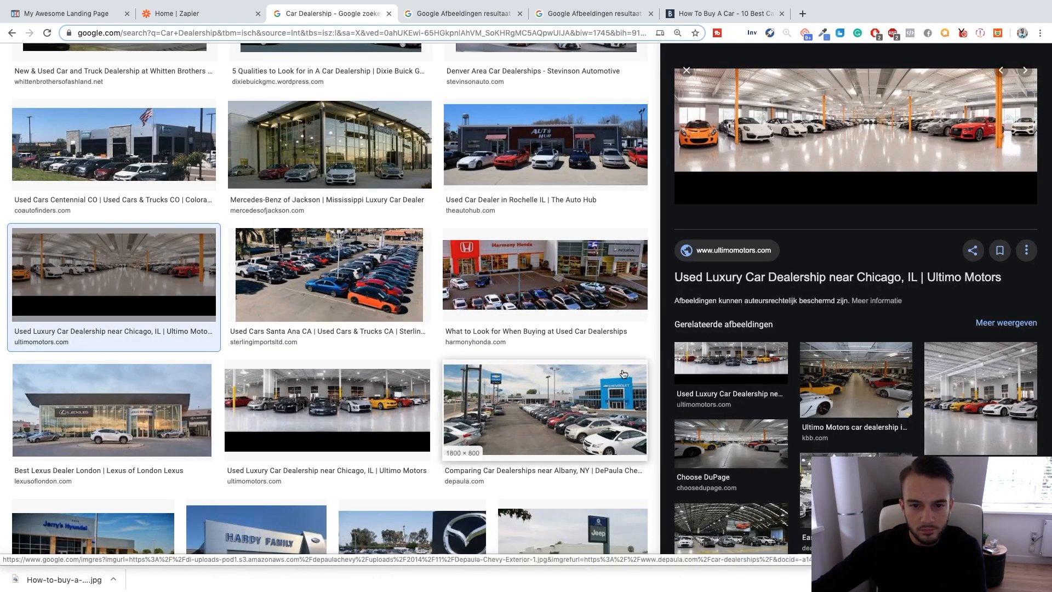
{"action": "scroll", "coordinate": [613, 376], "scroll_direction": "down", "scroll_amount": 10}
{"action": "scroll", "coordinate": [613, 375], "scroll_direction": "up", "scroll_amount": 5}
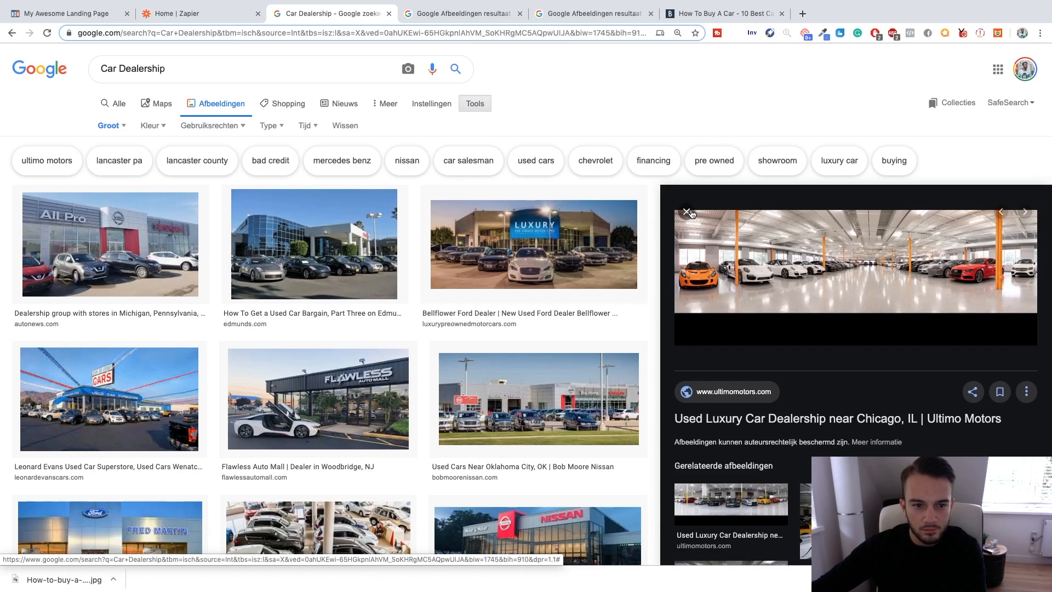
{"action": "left_click", "coordinate": [683, 212]}
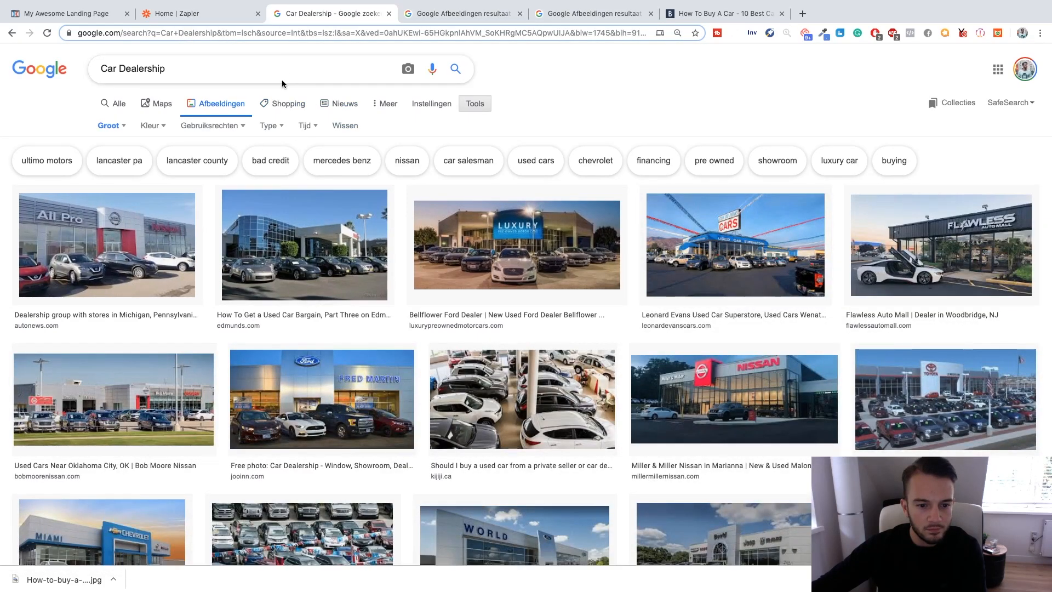
Search Google Images for "Car Dealership uk" and save the Infiniti showroom picture to the Desktop as JPEG image INF_452_11.
{"action": "left_click", "coordinate": [108, 125]}
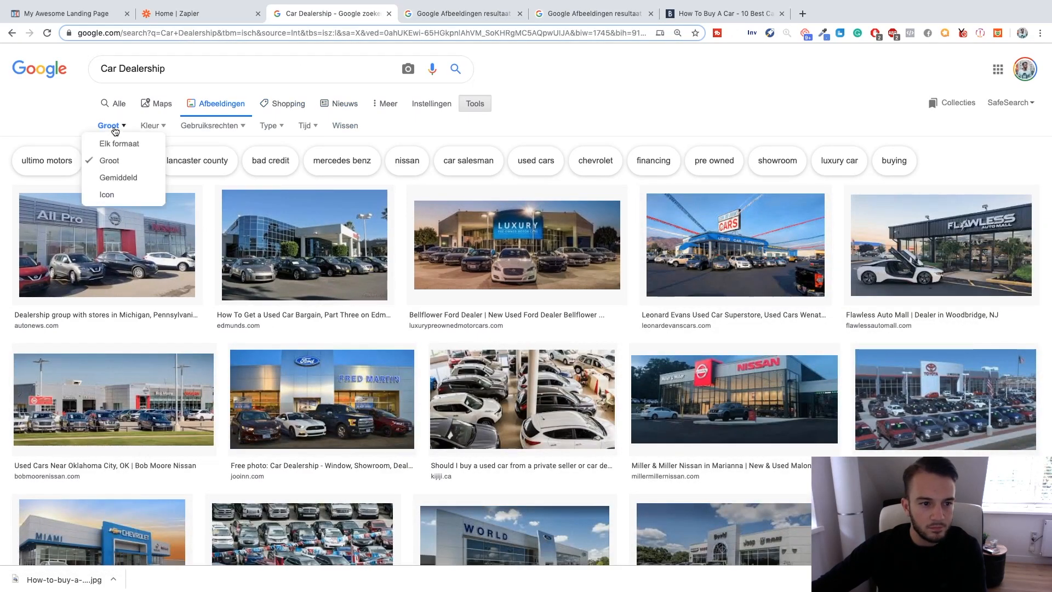
{"action": "left_click", "coordinate": [200, 73]}
{"action": "type", "text": "uk"}
{"action": "key", "text": "Return"}
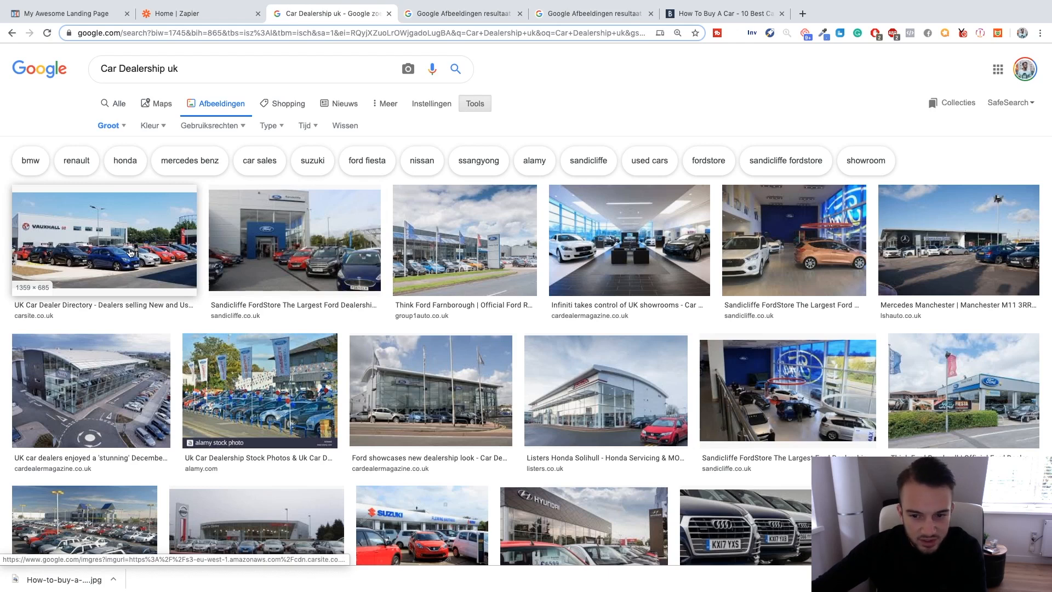
{"action": "left_click", "coordinate": [668, 230]}
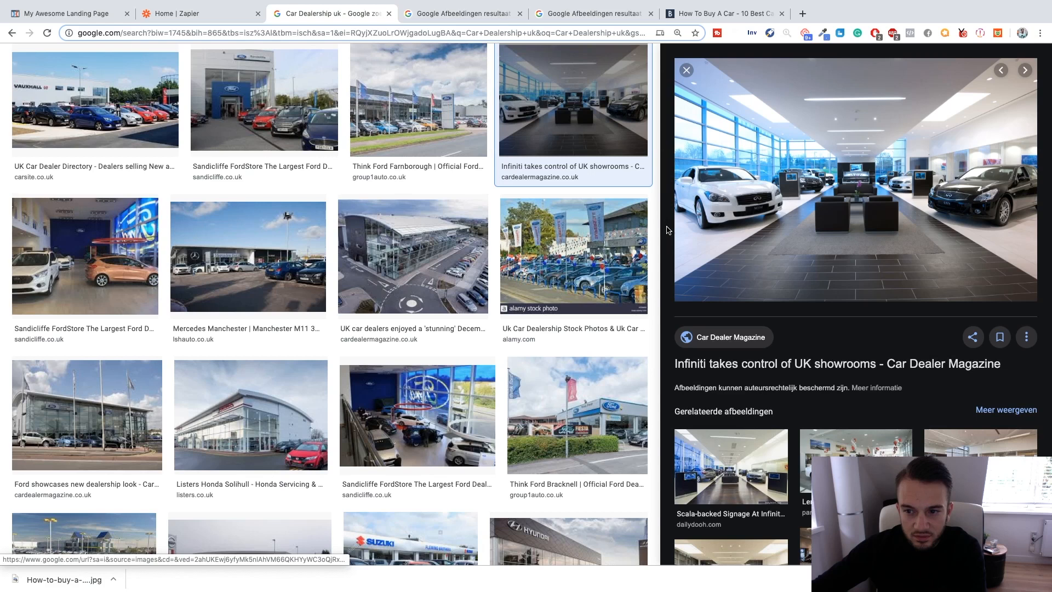
{"action": "right_click", "coordinate": [819, 182]}
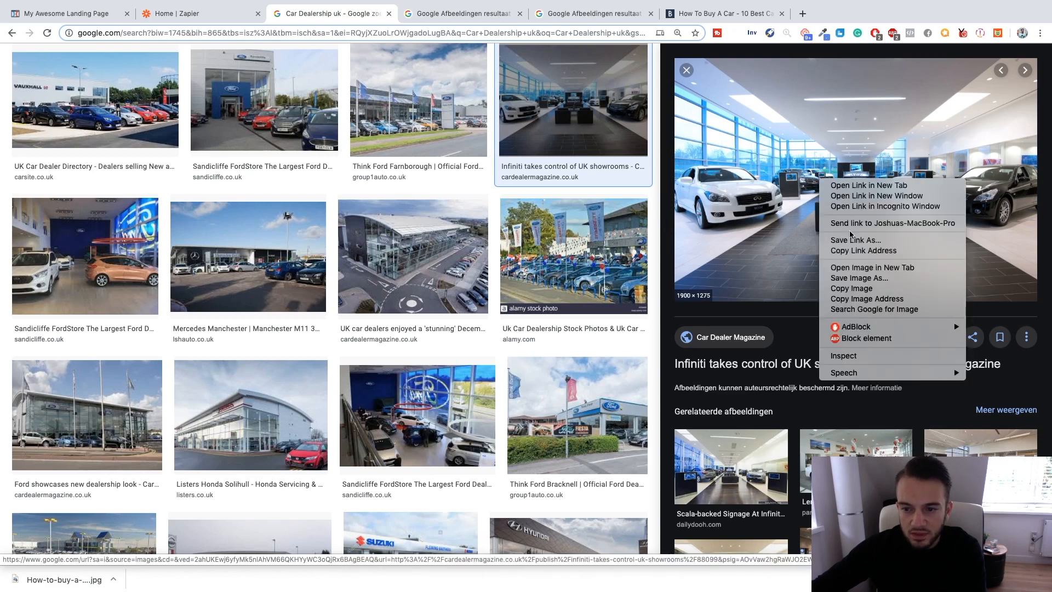
{"action": "left_click", "coordinate": [855, 277]}
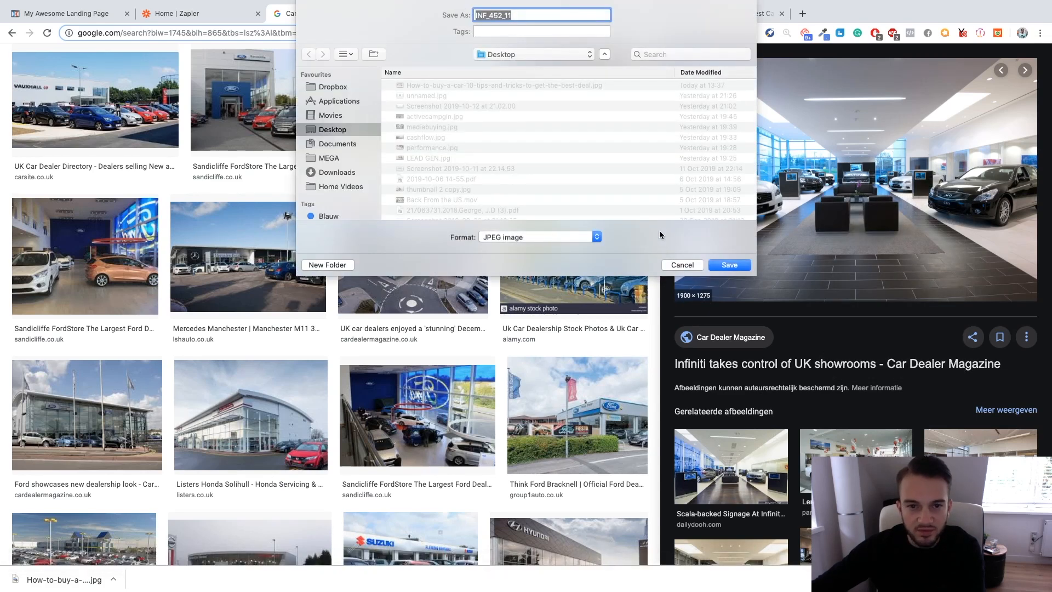
{"action": "left_click", "coordinate": [724, 262]}
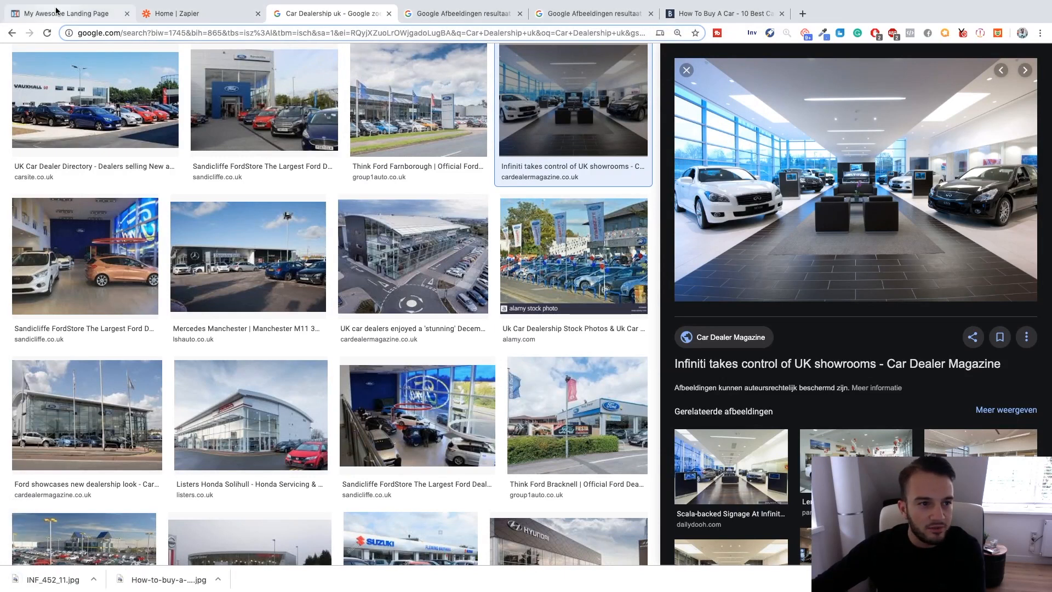
Return to the landing page editor, upload INF_452_11.jpg from the Desktop and set it as the page's background image.
{"action": "left_click", "coordinate": [65, 13]}
{"action": "mouse_move", "coordinate": [178, 61]}
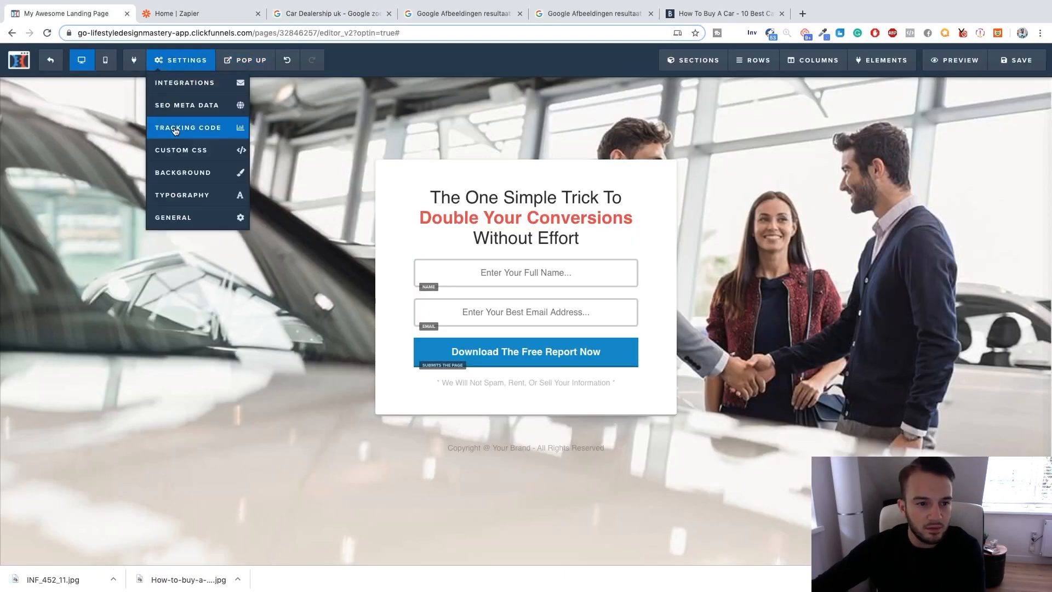
{"action": "left_click", "coordinate": [188, 172]}
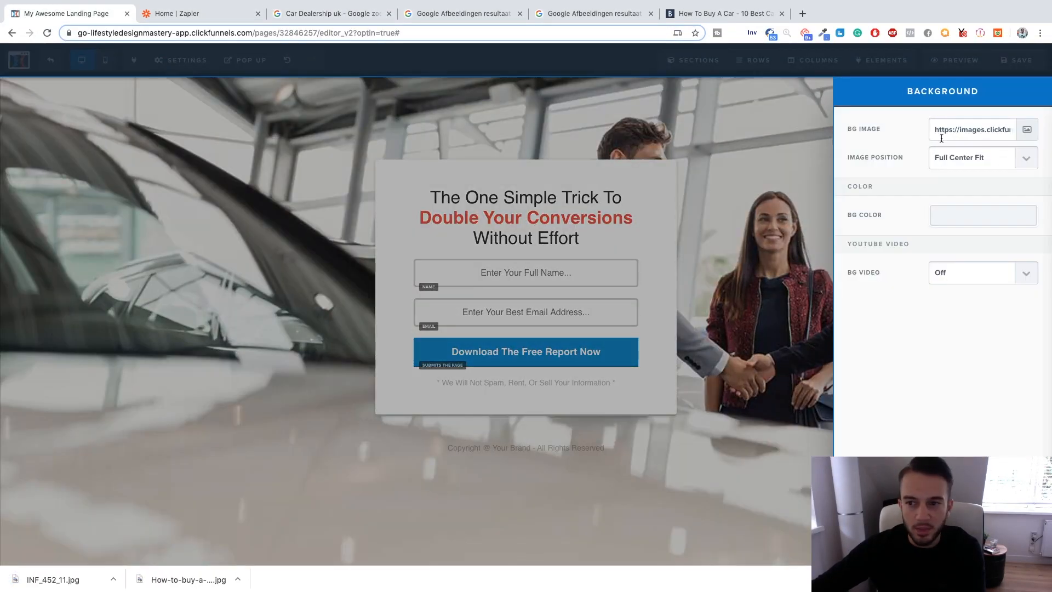
{"action": "left_click", "coordinate": [1028, 132]}
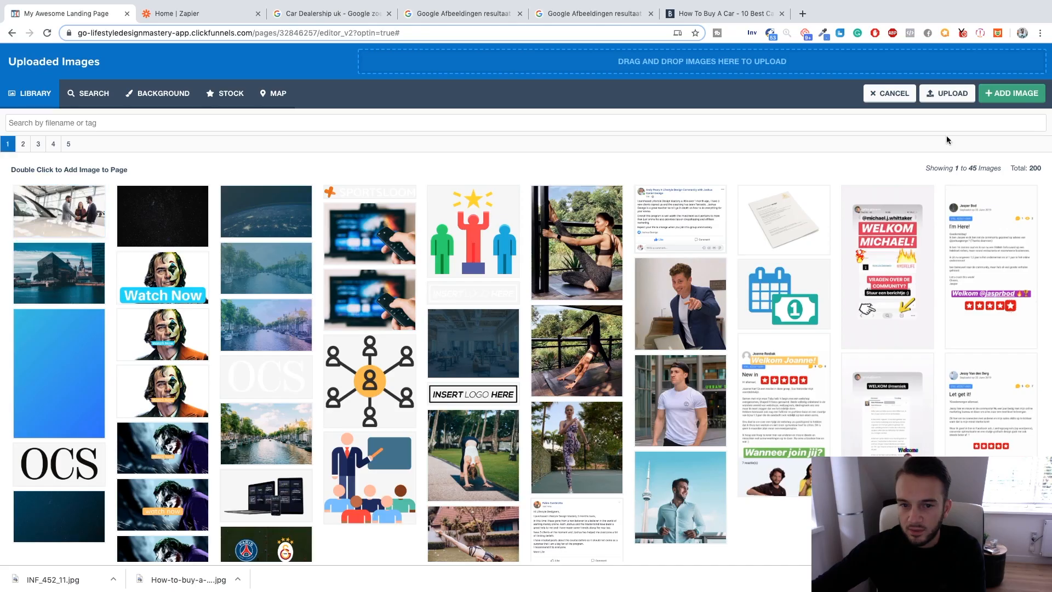
{"action": "left_click", "coordinate": [949, 93]}
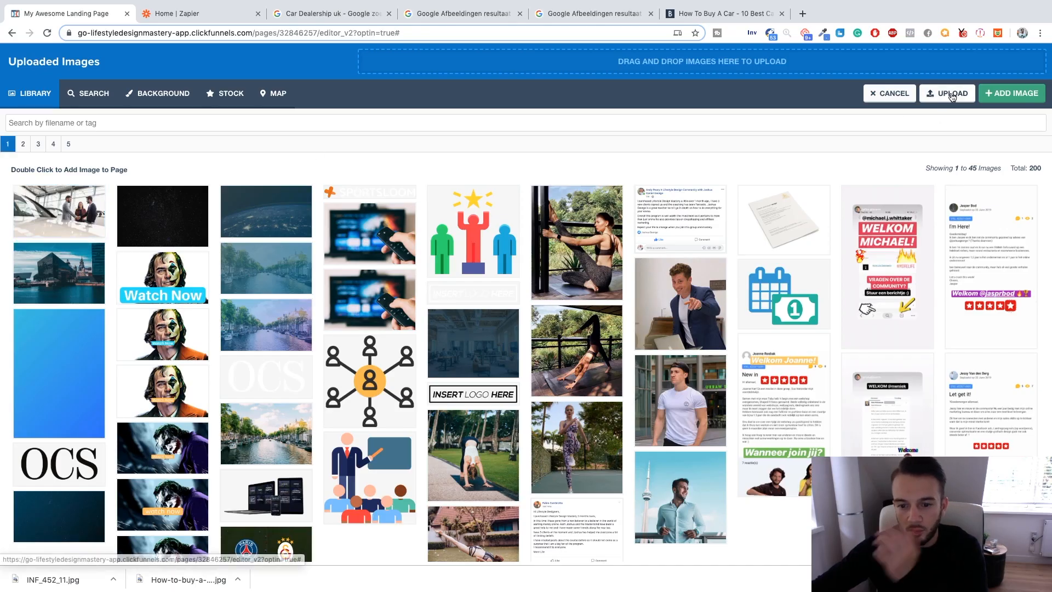
{"action": "left_click", "coordinate": [448, 44]}
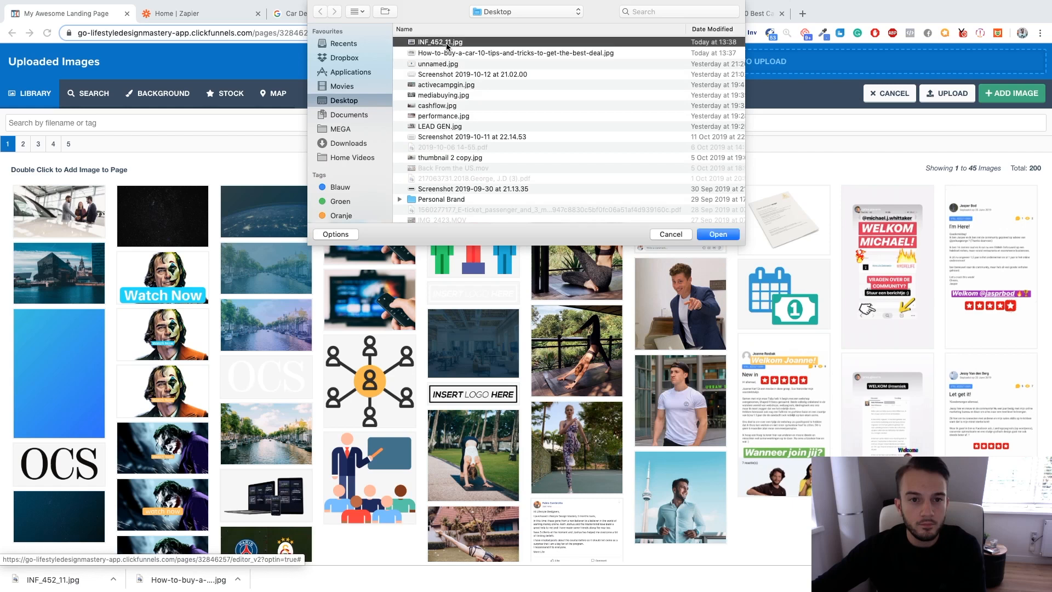
{"action": "left_click", "coordinate": [716, 234]}
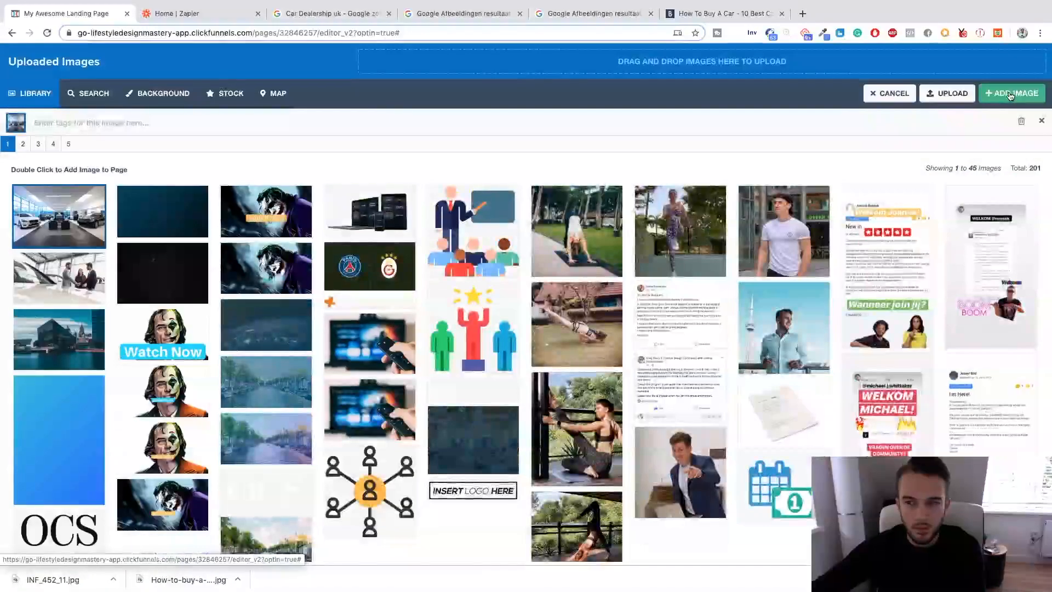
{"action": "left_click", "coordinate": [1011, 95]}
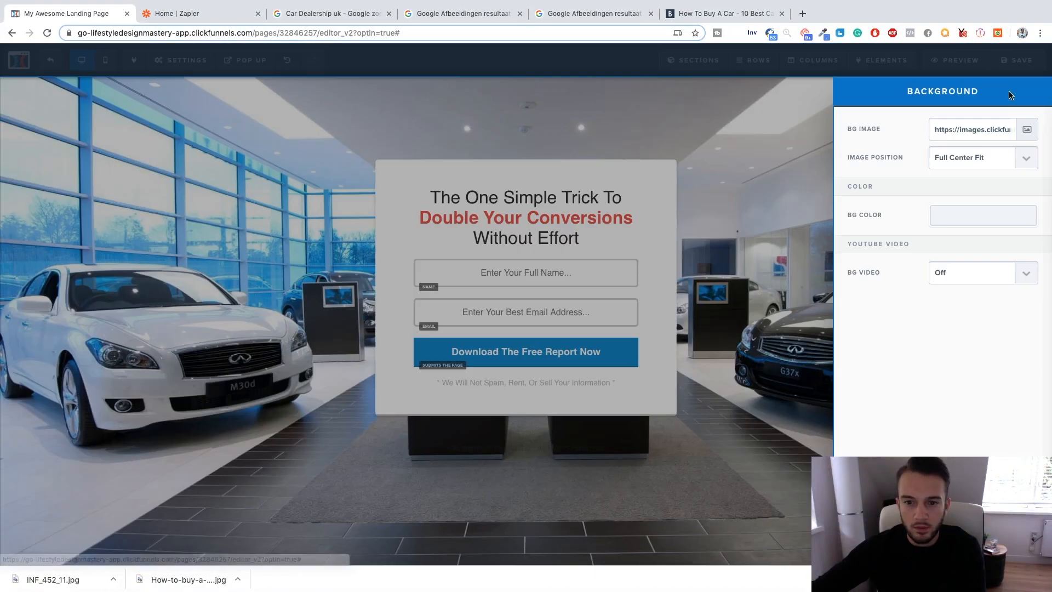
{"action": "left_click", "coordinate": [793, 121]}
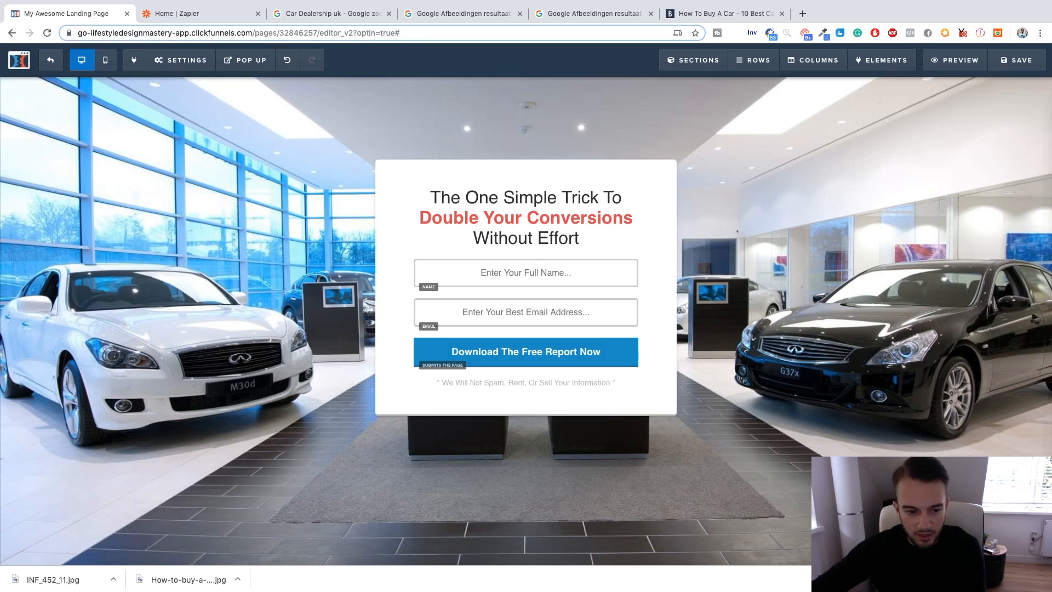
Dismiss the browser's bar of downloaded files below the landing page editor.
{"action": "left_click", "coordinate": [110, 581]}
{"action": "left_click", "coordinate": [125, 563]}
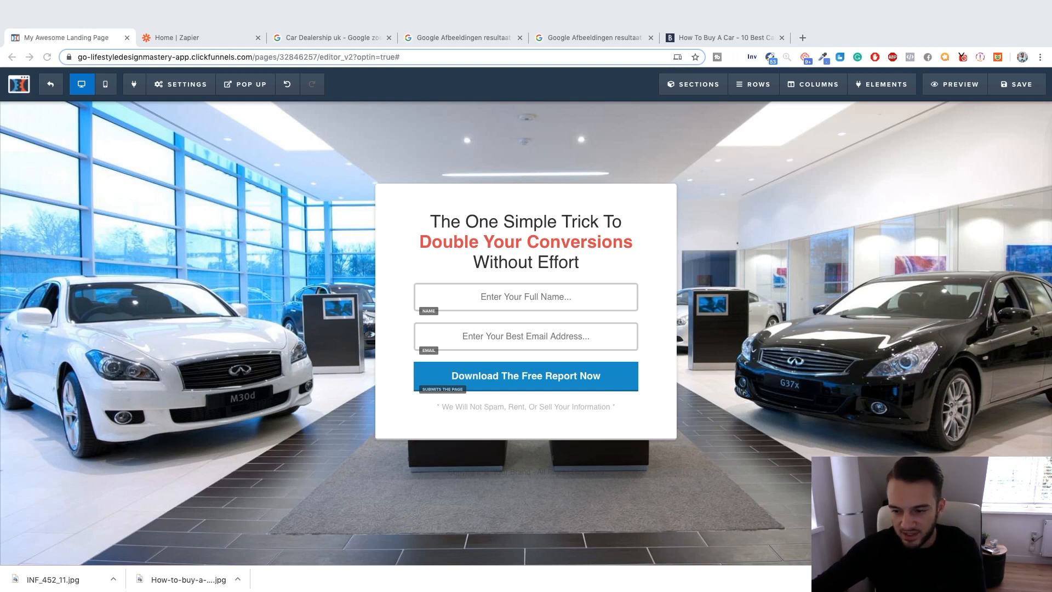
{"action": "left_click", "coordinate": [1040, 580]}
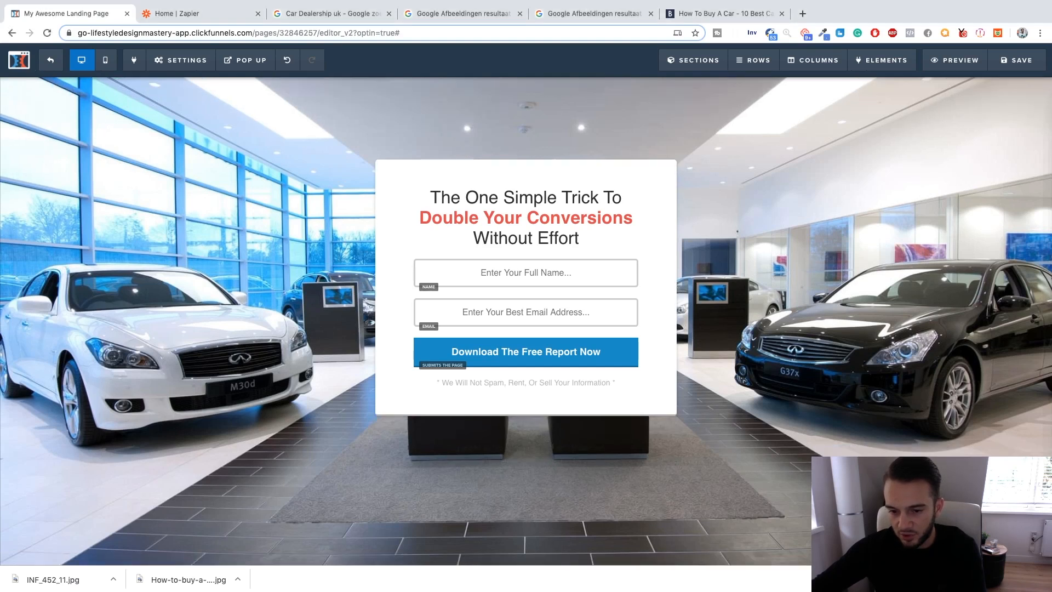
{"action": "left_click", "coordinate": [1040, 579]}
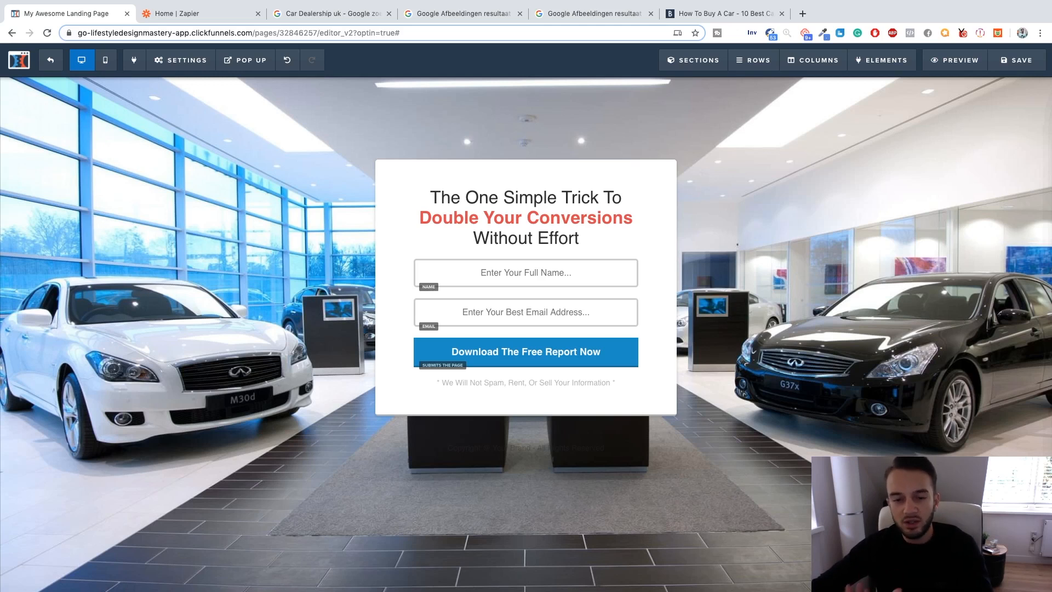
{"action": "left_click", "coordinate": [576, 221]}
{"action": "triple_click", "coordinate": [634, 215]}
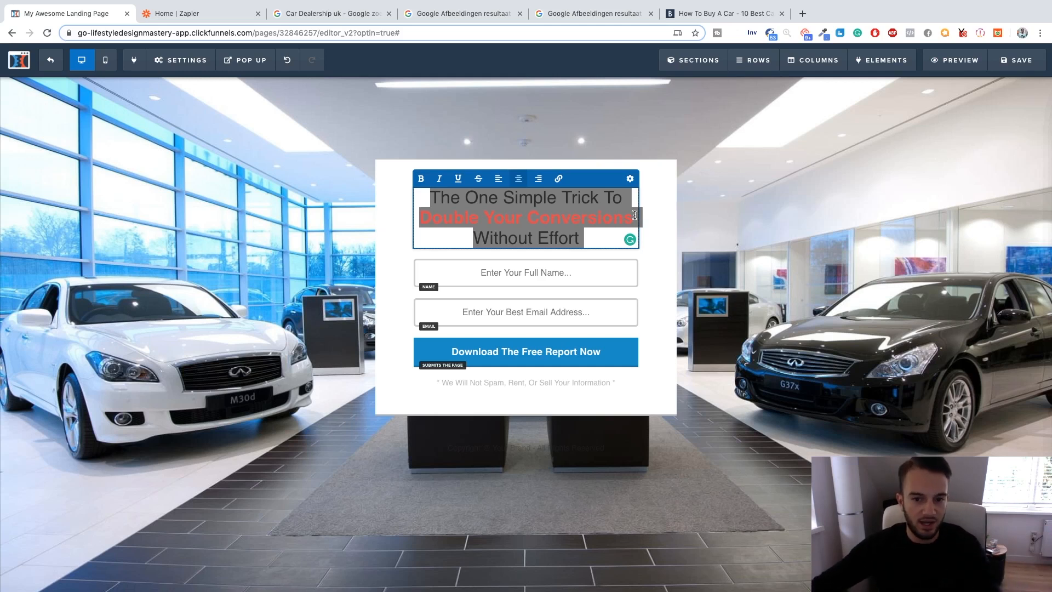
{"action": "left_click", "coordinate": [611, 241]}
{"action": "left_click_drag", "start_coordinate": [430, 196], "coordinate": [591, 232]}
{"action": "left_click", "coordinate": [598, 237]}
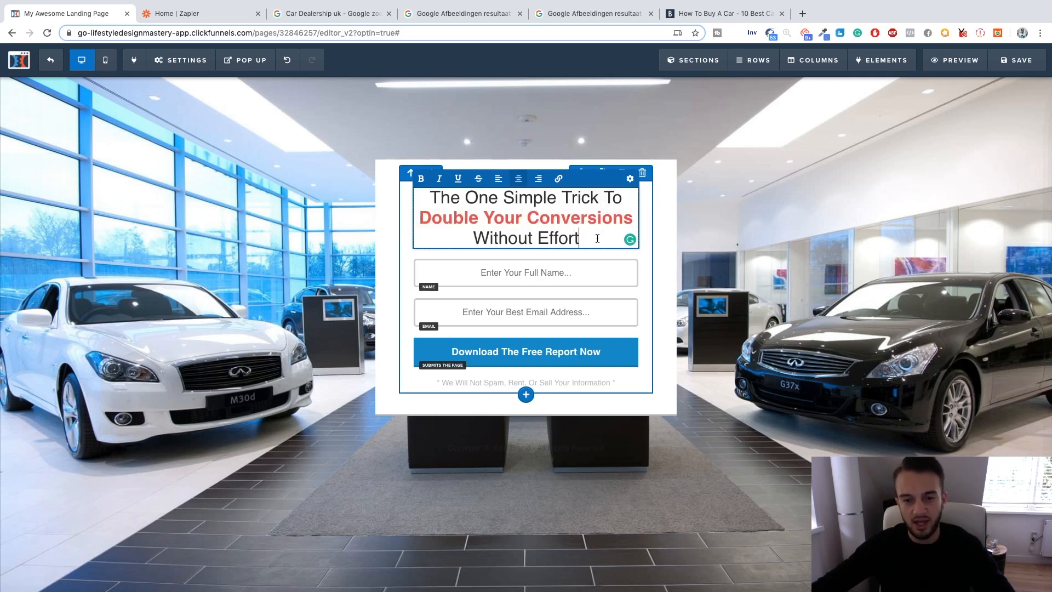
{"action": "left_click_drag", "start_coordinate": [425, 218], "coordinate": [588, 239]}
{"action": "left_click", "coordinate": [587, 239]}
{"action": "key", "text": "super+a"}
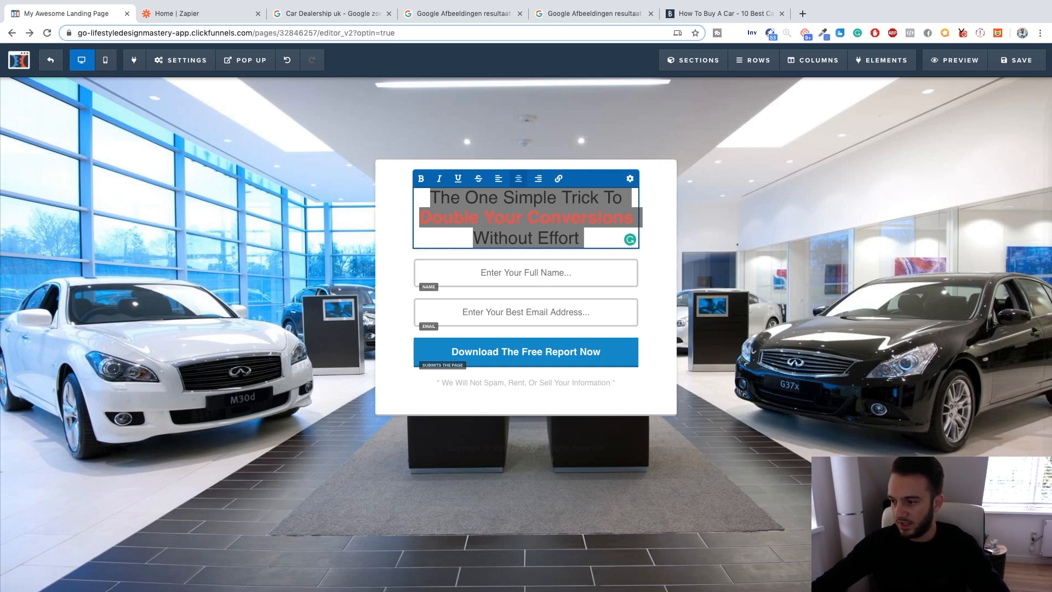
Replace the whole headline with "Do You Want More Leads For Your Car Dealership Without Spending Thousands on Autotrader?".
{"action": "left_click", "coordinate": [584, 234]}
{"action": "key", "text": "super+a"}
{"action": "type", "text": "Do"}
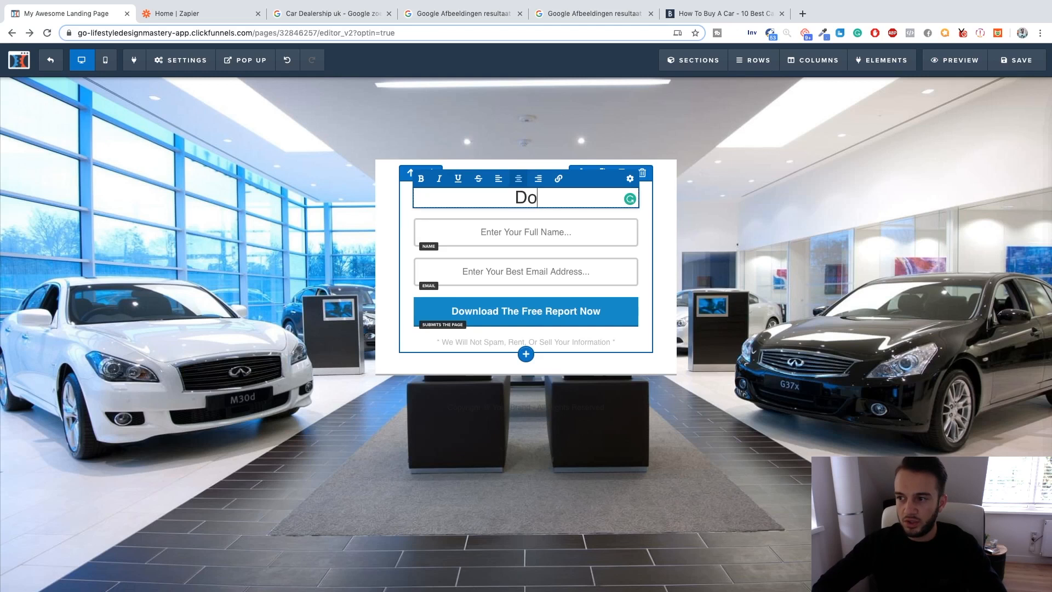
{"action": "type", "text": " You Want "}
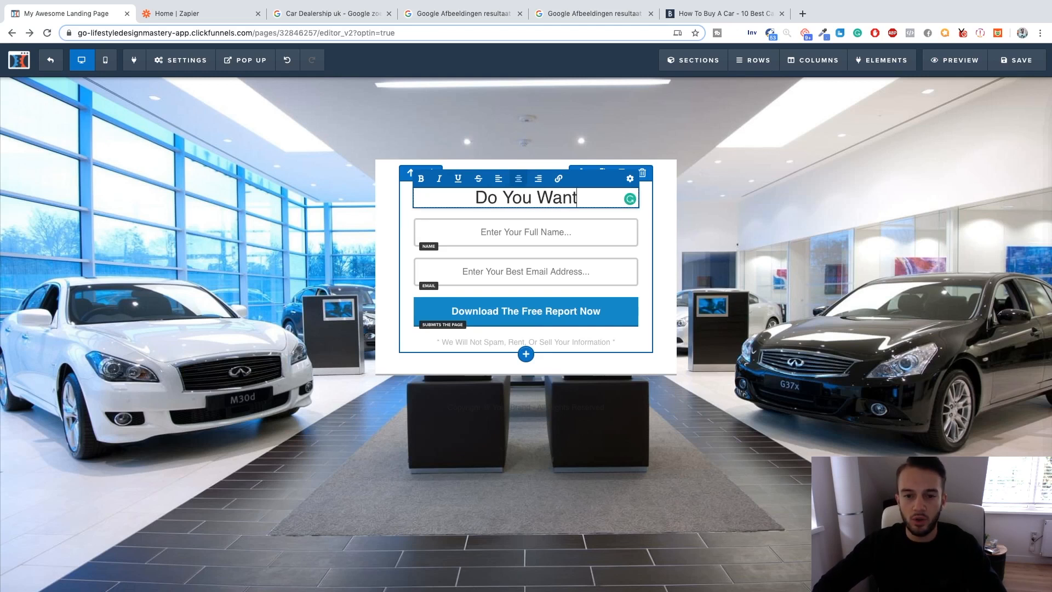
{"action": "type", "text": "More"}
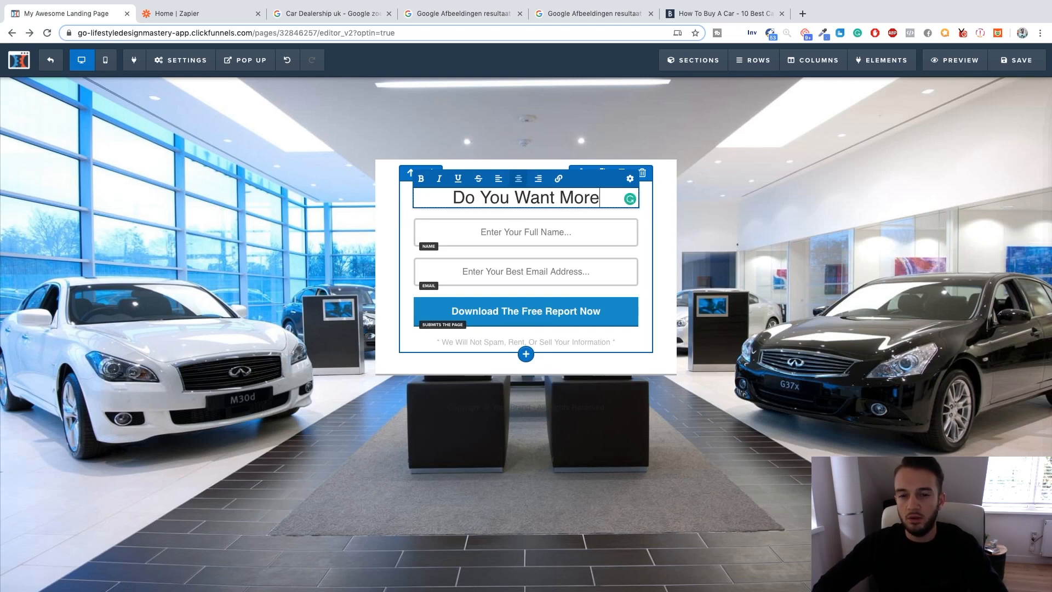
{"action": "type", "text": " Leads For Your Car Dealershuip"}
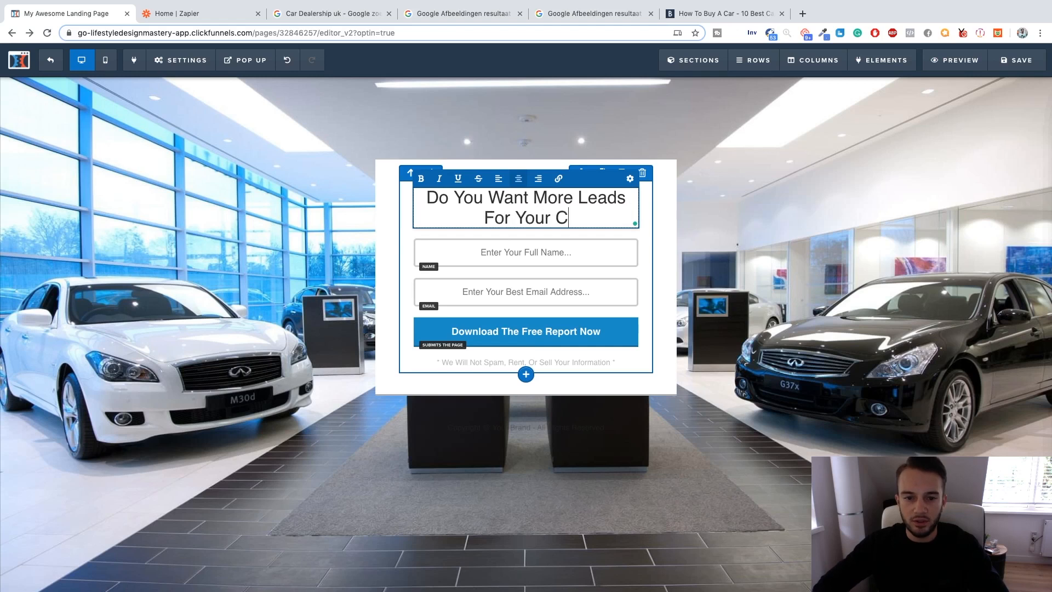
{"action": "key", "text": "BackSpace"}
{"action": "key", "text": "BackSpace"}
{"action": "key", "text": "BackSpace"}
{"action": "type", "text": "ip Without Spending "}
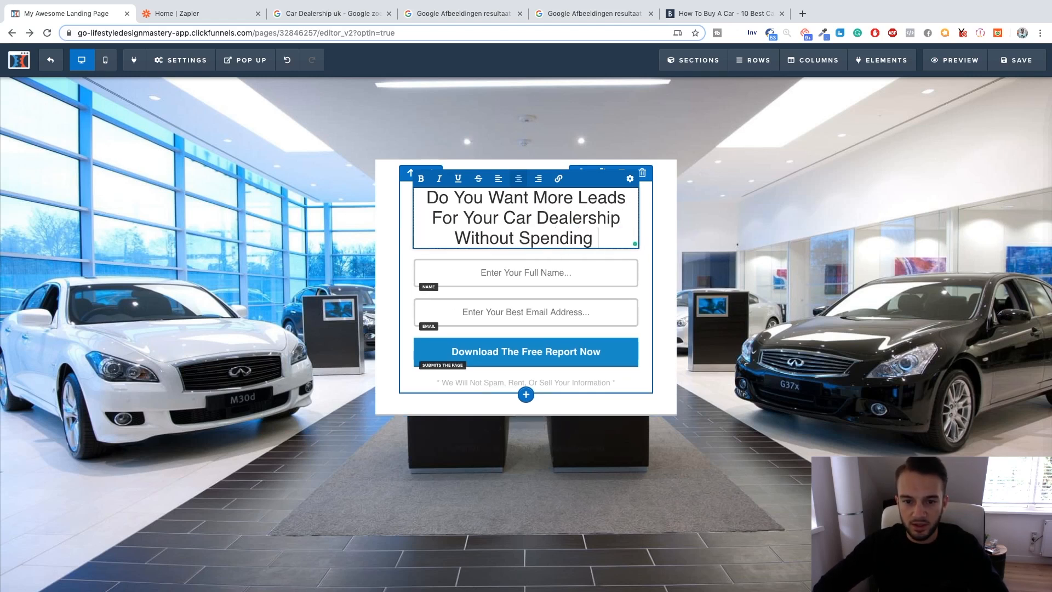
{"action": "type", "text": "Thousands on Autotrader?"}
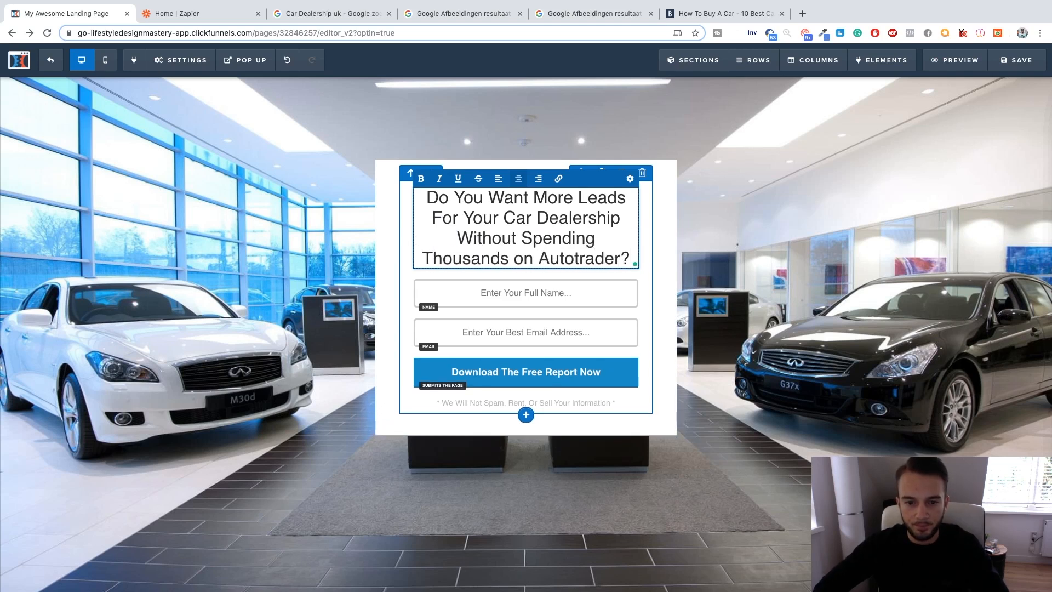
Try bold formatting on the whole headline and remove it again.
{"action": "left_click", "coordinate": [829, 294]}
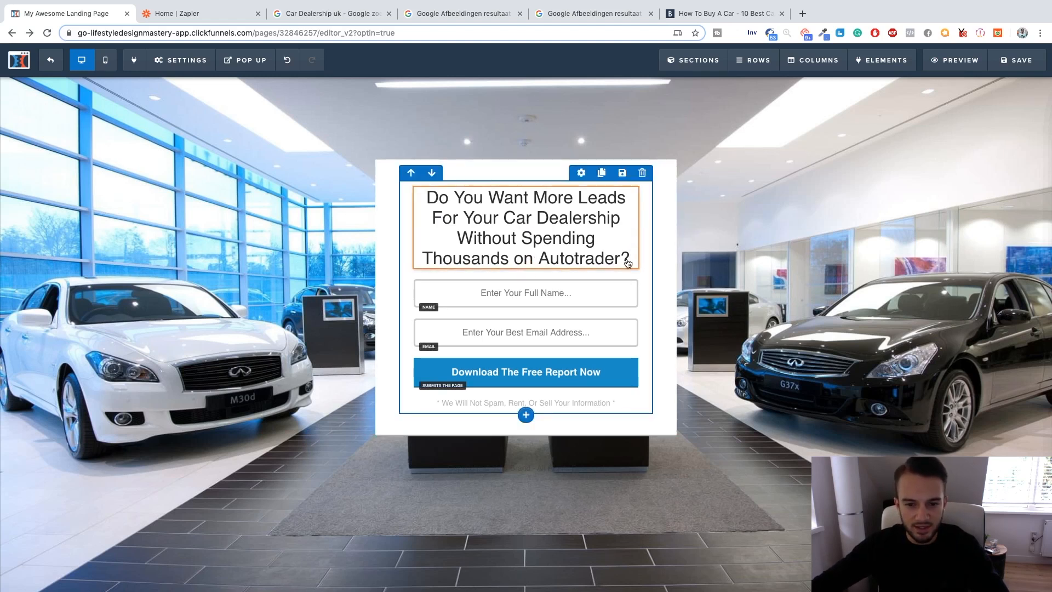
{"action": "left_click", "coordinate": [589, 230]}
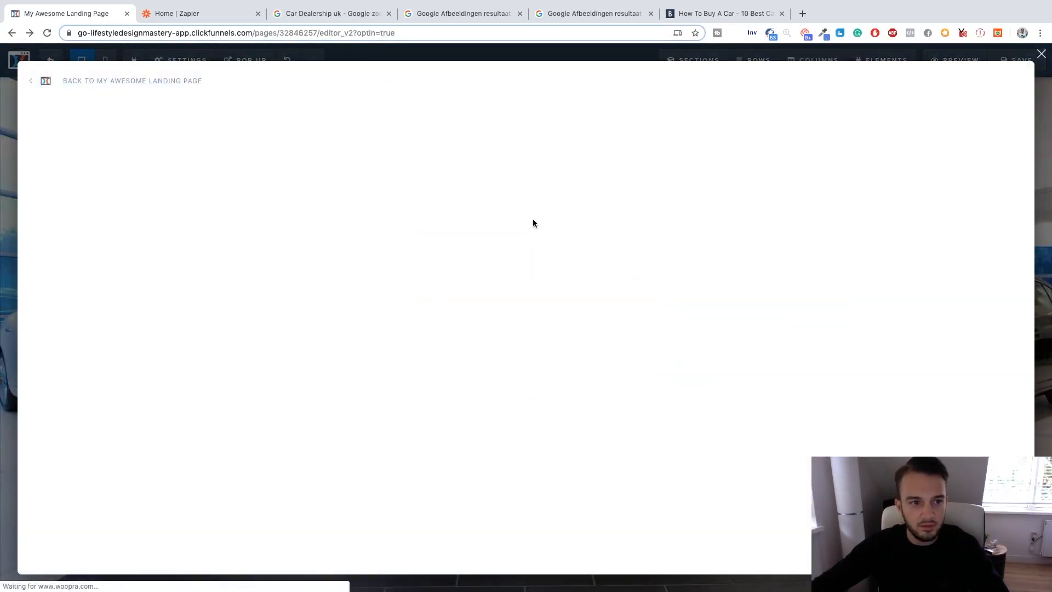
{"action": "left_click", "coordinate": [32, 81]}
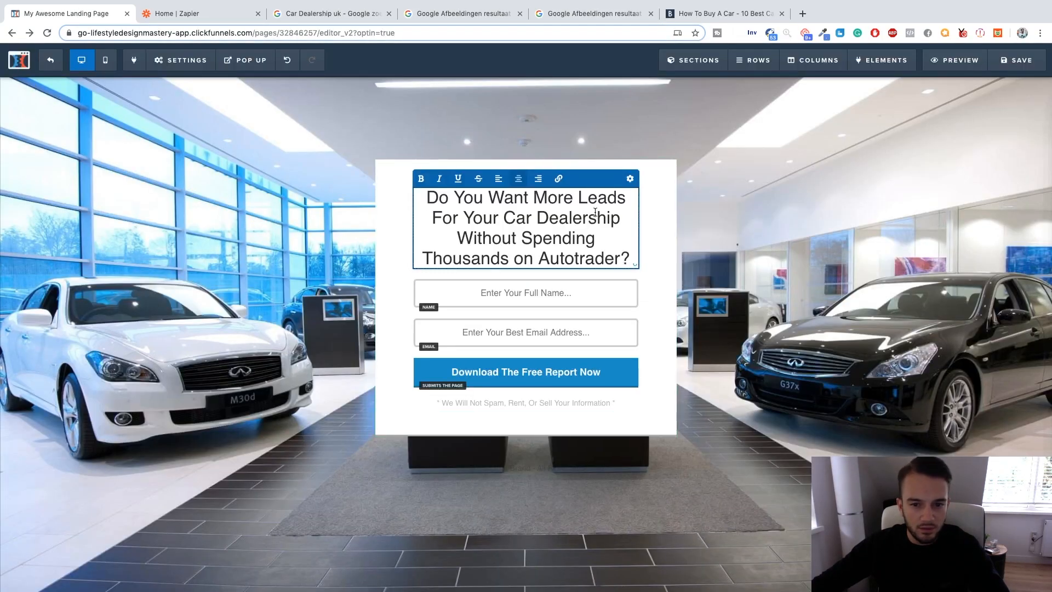
{"action": "key", "text": "super+a"}
{"action": "key", "text": "super+b"}
{"action": "left_click", "coordinate": [622, 254]}
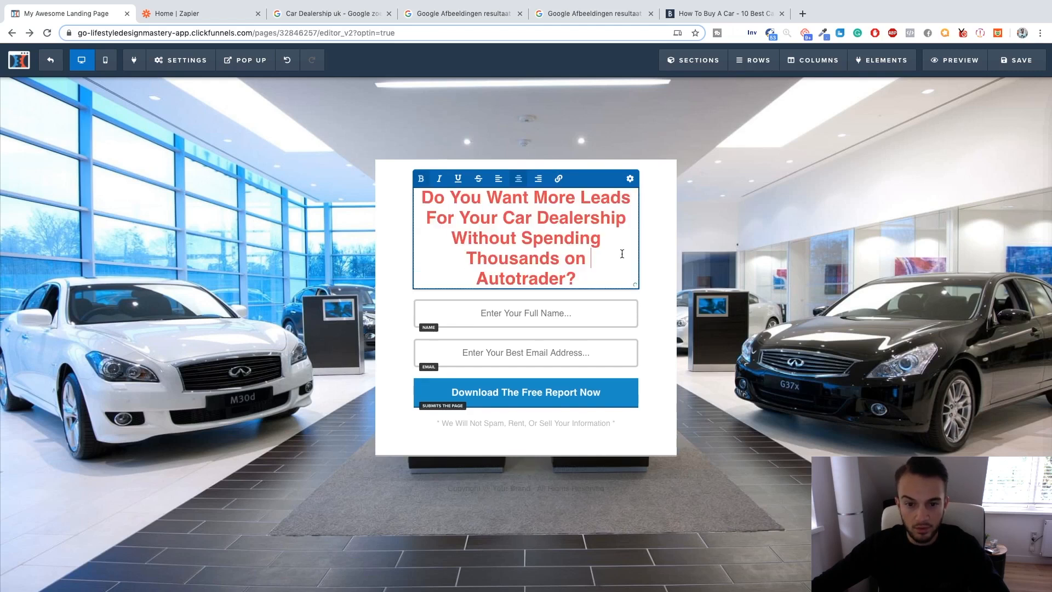
{"action": "key", "text": "super+a"}
{"action": "key", "text": "super+b"}
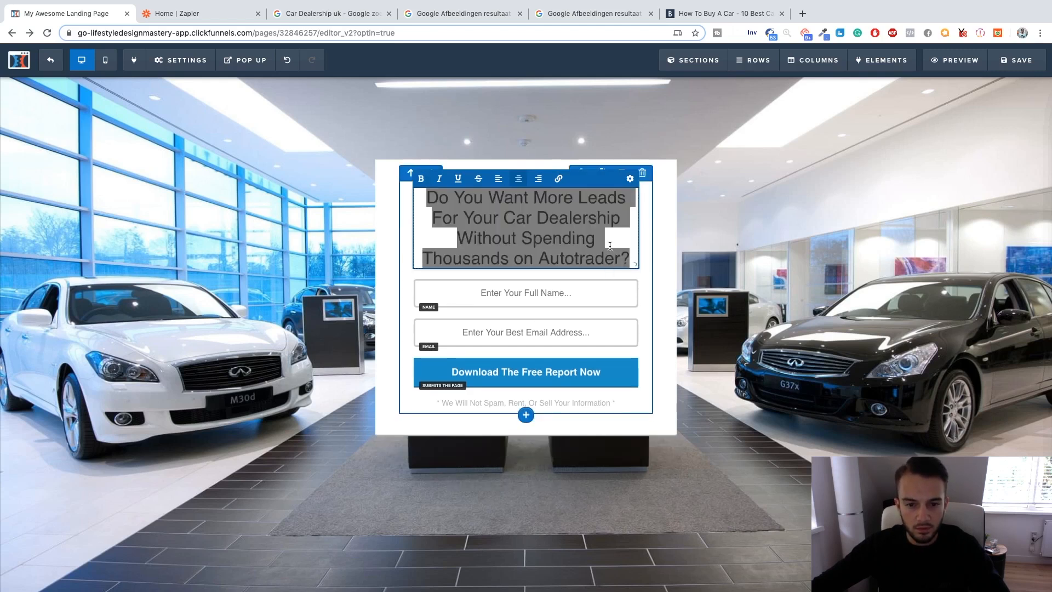
Make the words "More Leads" and "Without" bold in the headline.
{"action": "left_click", "coordinate": [610, 246]}
{"action": "left_click_drag", "start_coordinate": [533, 198], "coordinate": [625, 195]}
{"action": "key", "text": "super+b"}
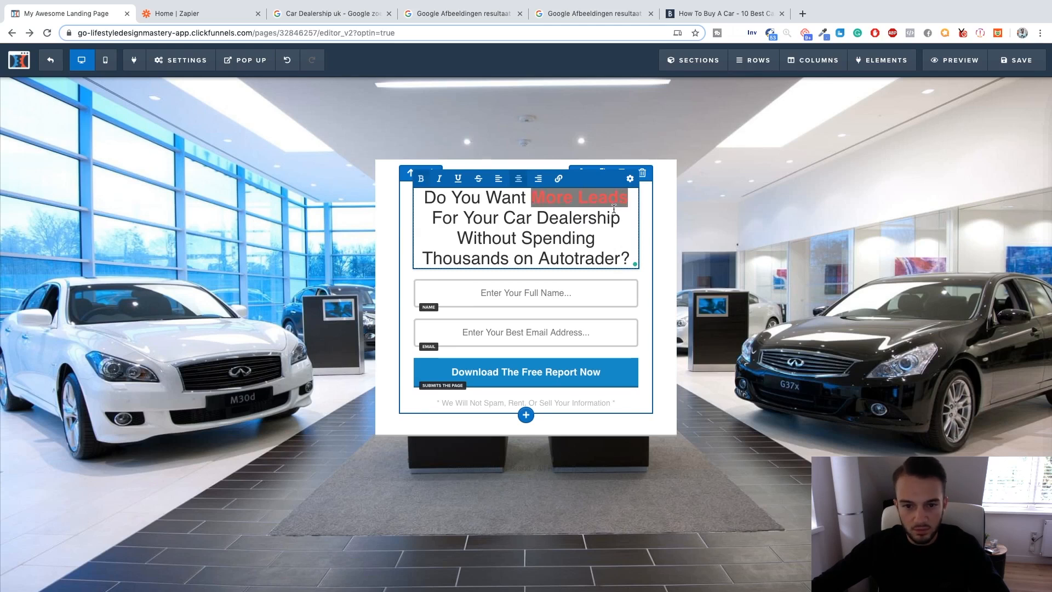
{"action": "left_click", "coordinate": [610, 215]}
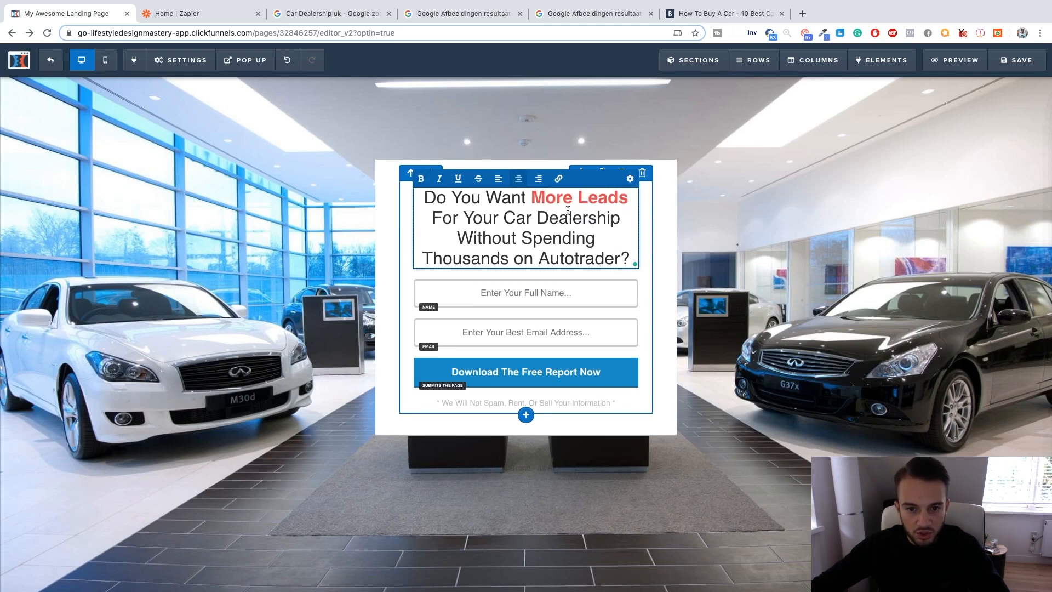
{"action": "left_click_drag", "start_coordinate": [507, 217], "coordinate": [608, 218]}
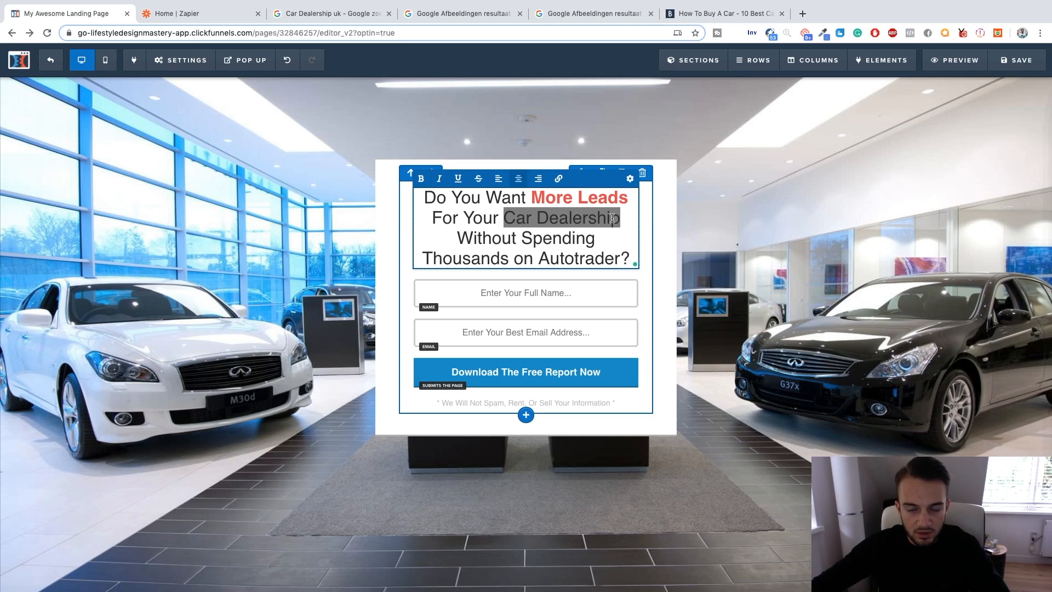
{"action": "left_click_drag", "start_coordinate": [519, 239], "coordinate": [462, 238]}
{"action": "key", "text": "super+b"}
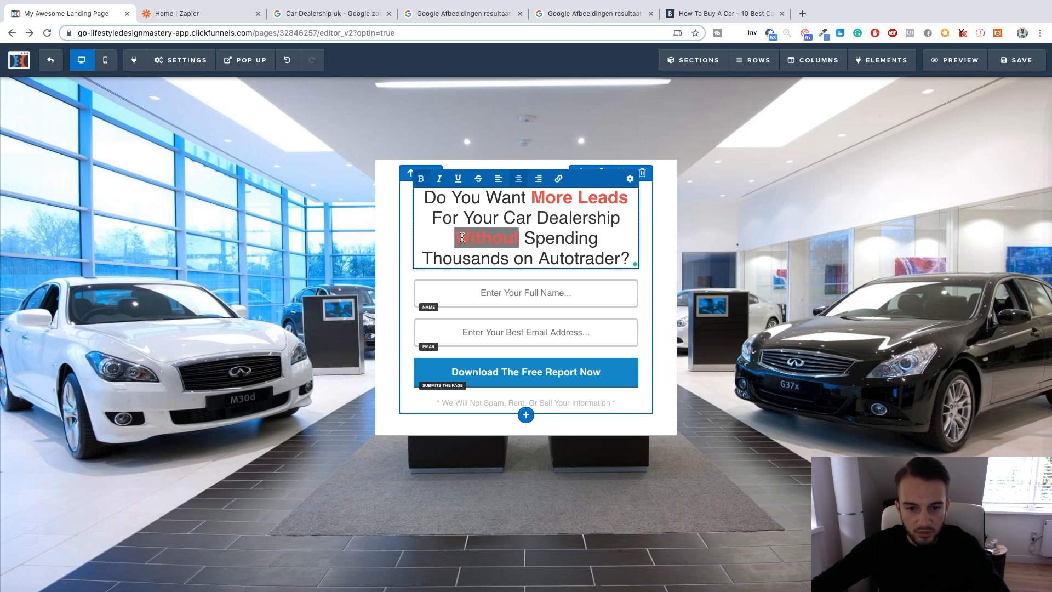
{"action": "left_click", "coordinate": [565, 246]}
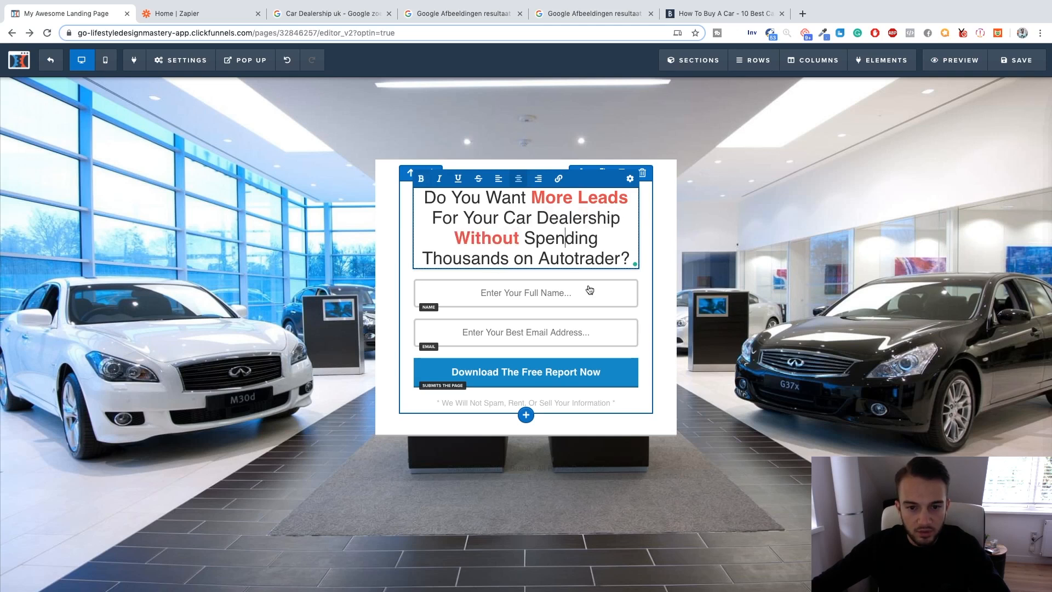
{"action": "left_click", "coordinate": [645, 249]}
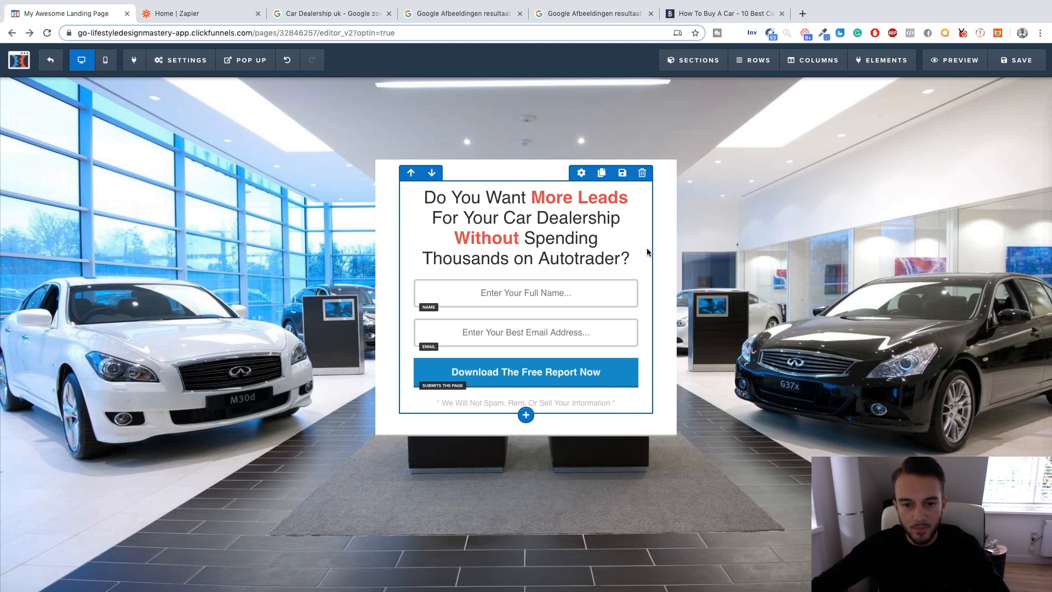
Add a sub-headline below the headline reading "Sign Up Now For A Free Consultation".
{"action": "left_click", "coordinate": [527, 271]}
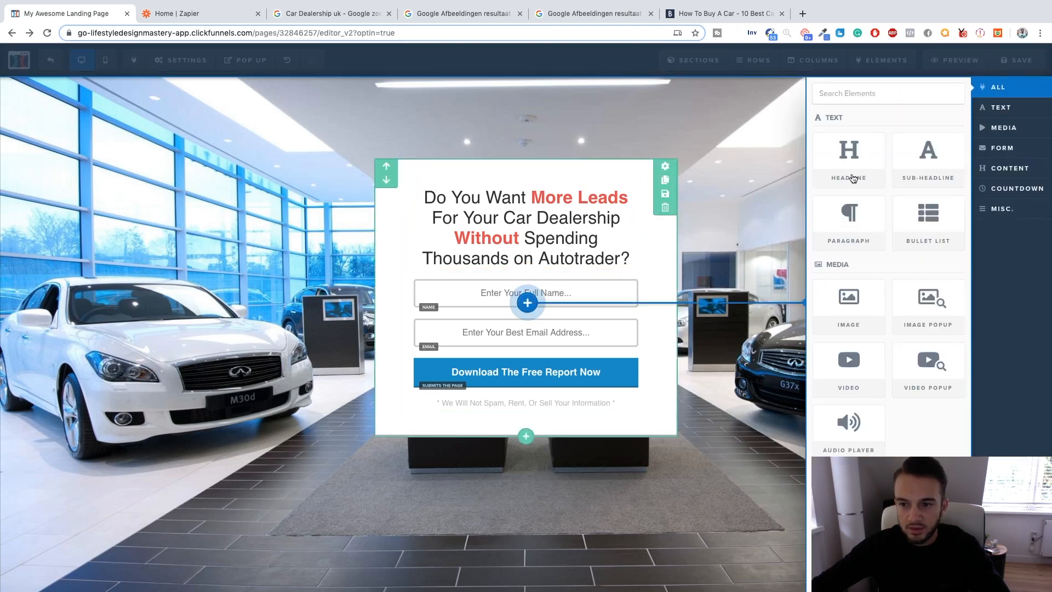
{"action": "left_click", "coordinate": [904, 161]}
{"action": "left_click", "coordinate": [567, 283]}
{"action": "key", "text": "super+a"}
{"action": "type", "text": "C"}
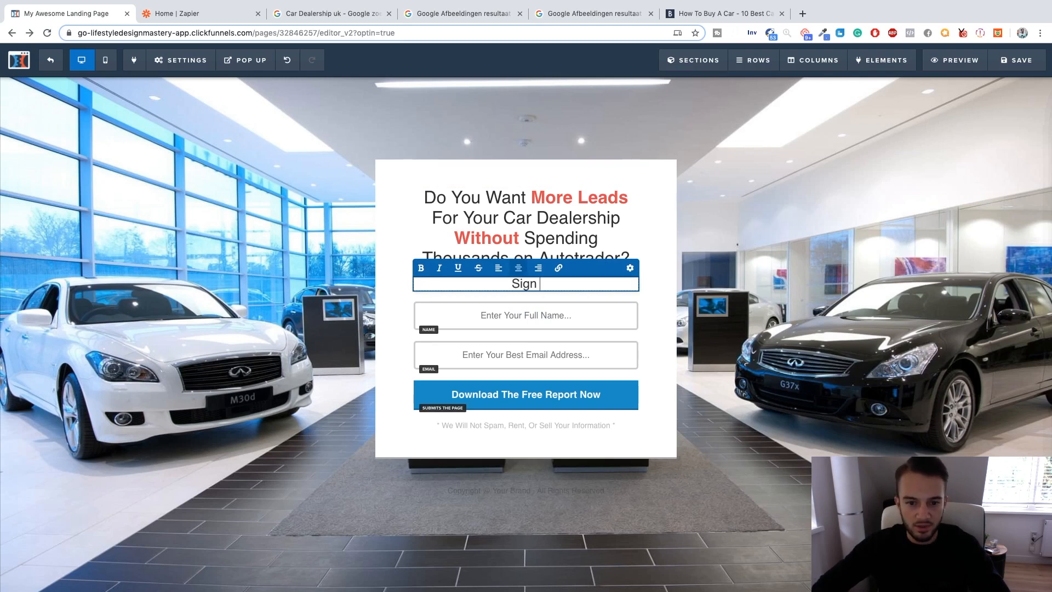
{"action": "type", "text": "ign Up Now For A f"}
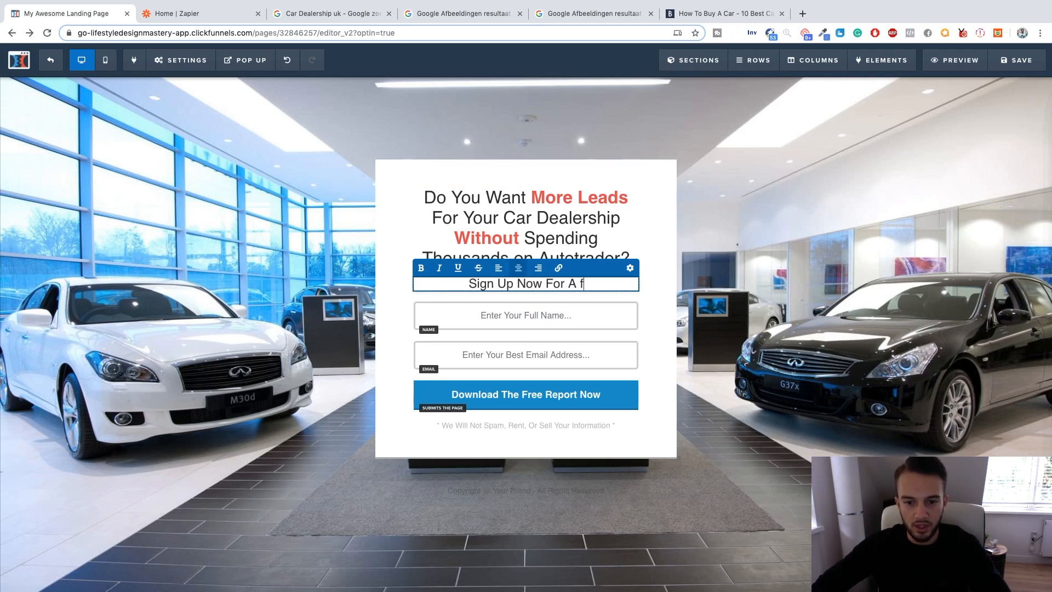
{"action": "key", "text": "BackSpace"}
{"action": "type", "text": "Free Con"}
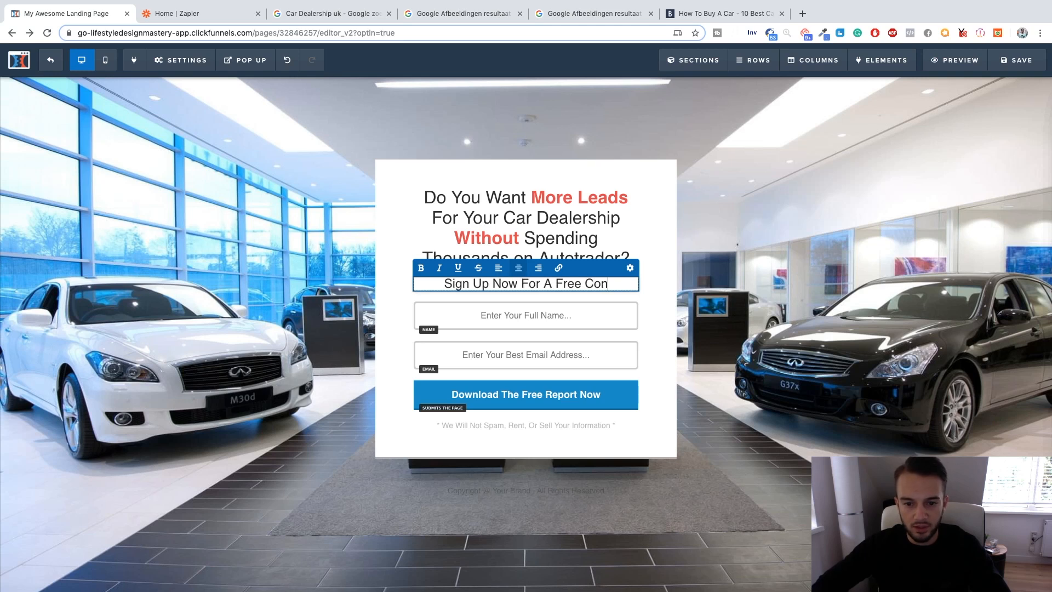
{"action": "type", "text": "sultation?"}
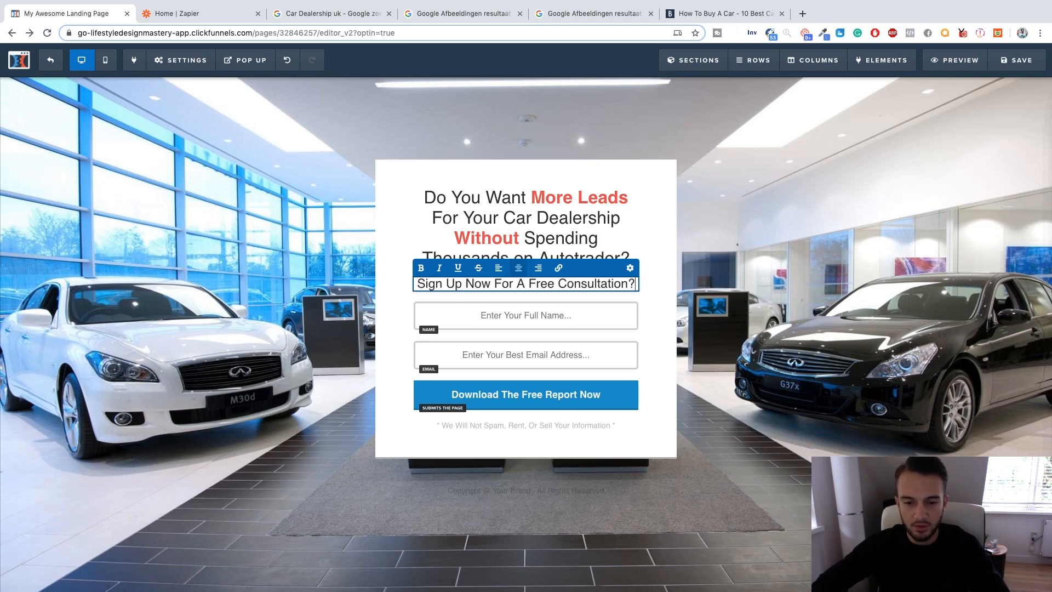
{"action": "key", "text": "BackSpace"}
{"action": "left_click", "coordinate": [750, 301]}
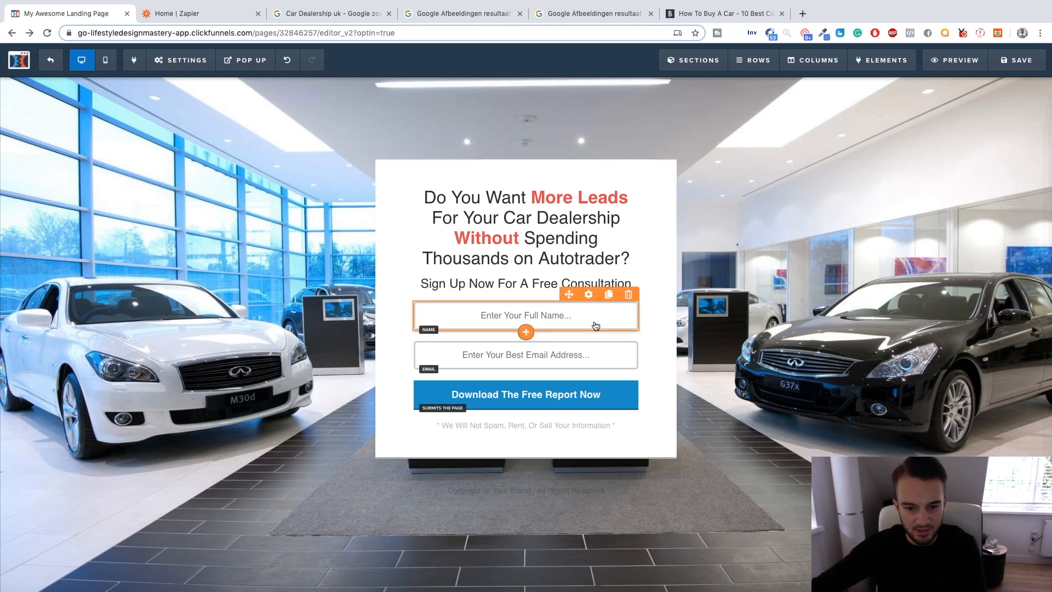
Set the opt-in button's text to "Schedule A Free Consultation Today!".
{"action": "left_click", "coordinate": [572, 403]}
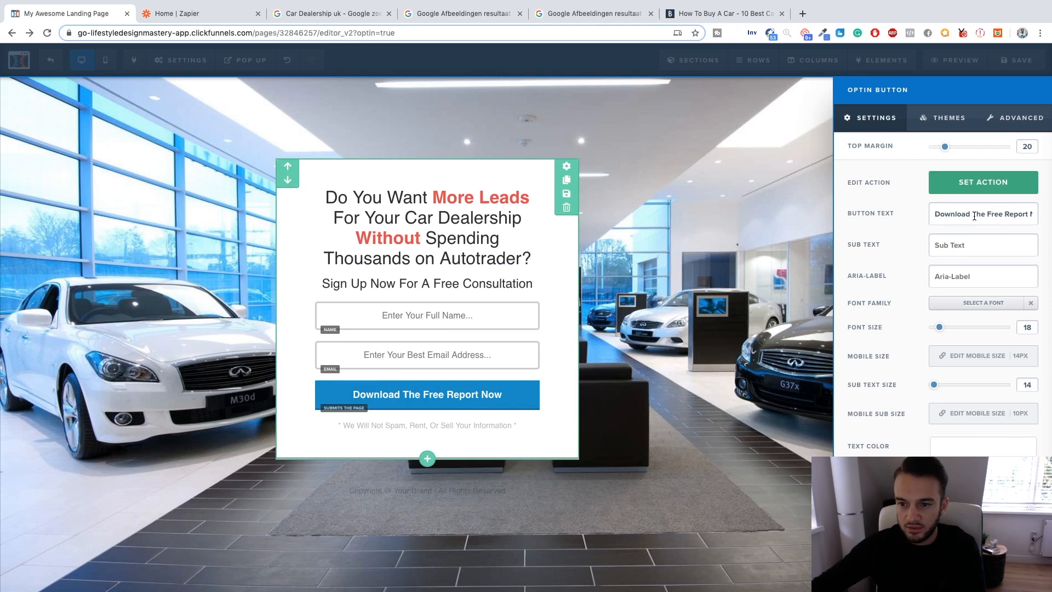
{"action": "key", "text": "ctrl+a"}
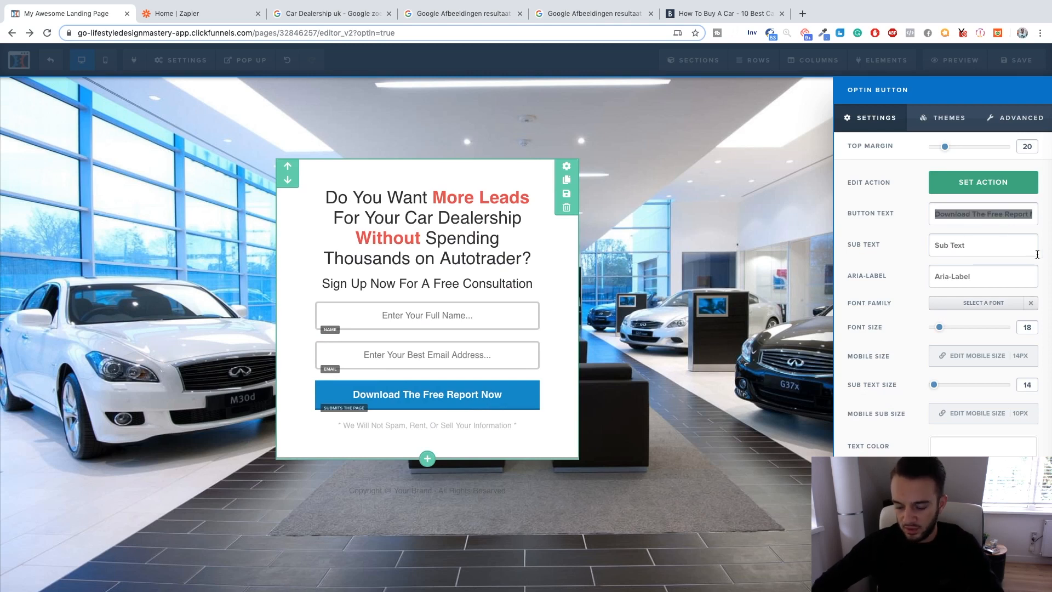
{"action": "type", "text": "Shce"}
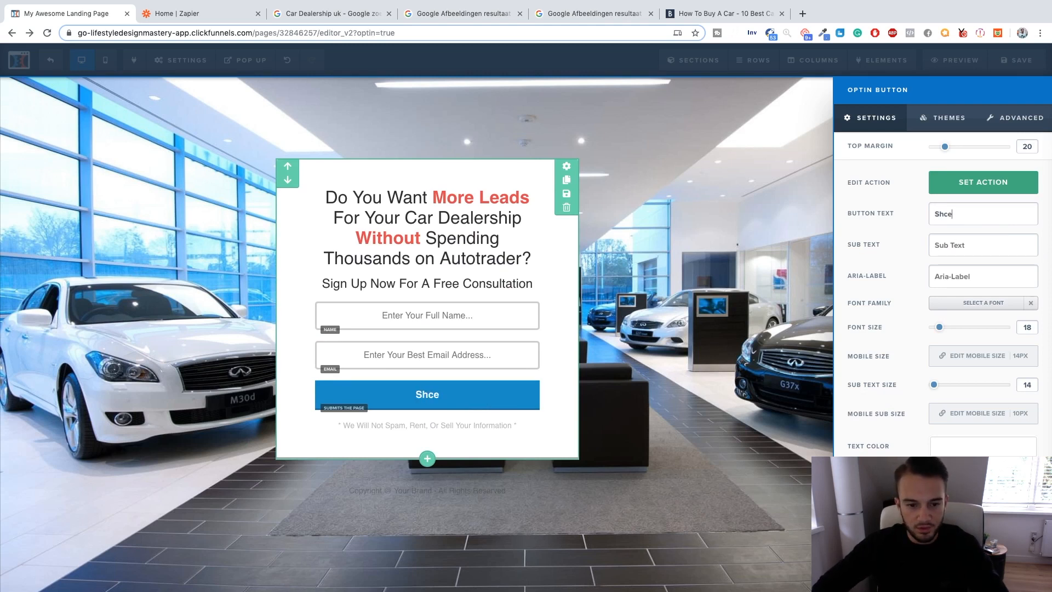
{"action": "type", "text": "edule A F"}
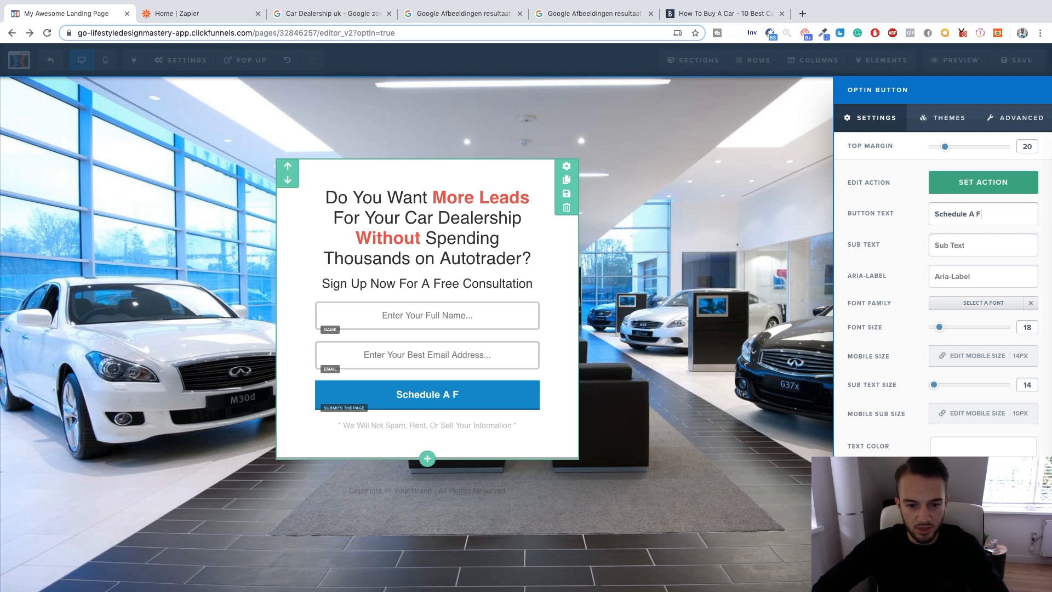
{"action": "type", "text": "ree Consultatin"}
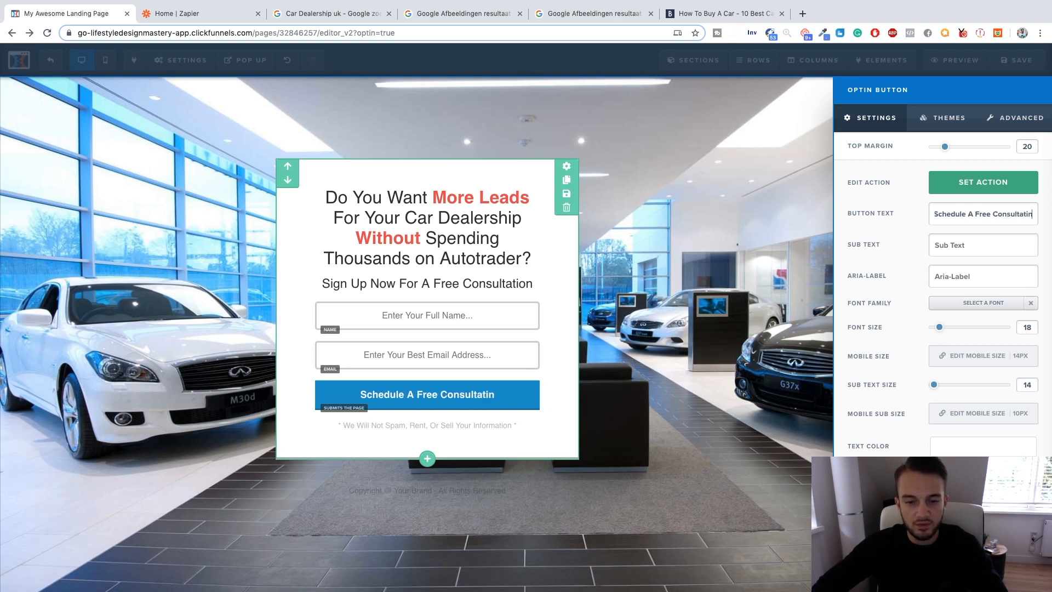
{"action": "key", "text": "BackSpace"}
{"action": "type", "text": "o"}
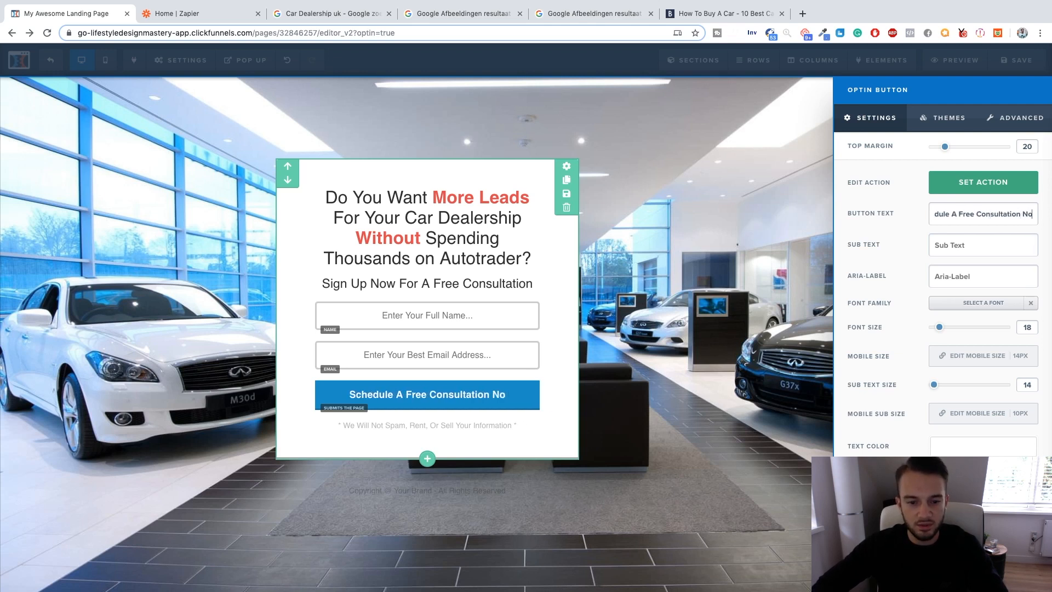
{"action": "type", "text": "n Today!"}
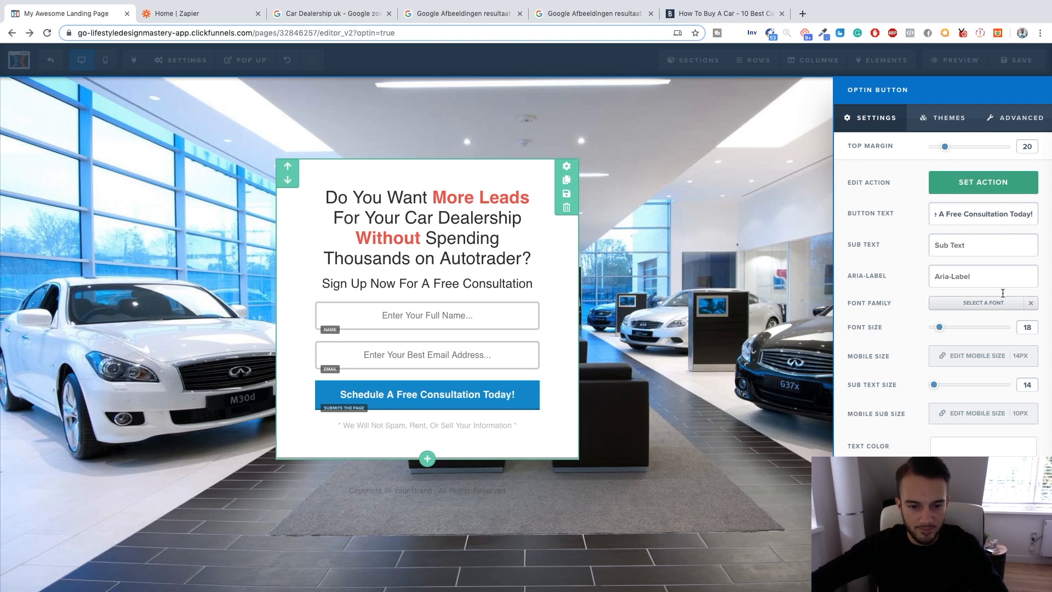
{"action": "left_click", "coordinate": [739, 362]}
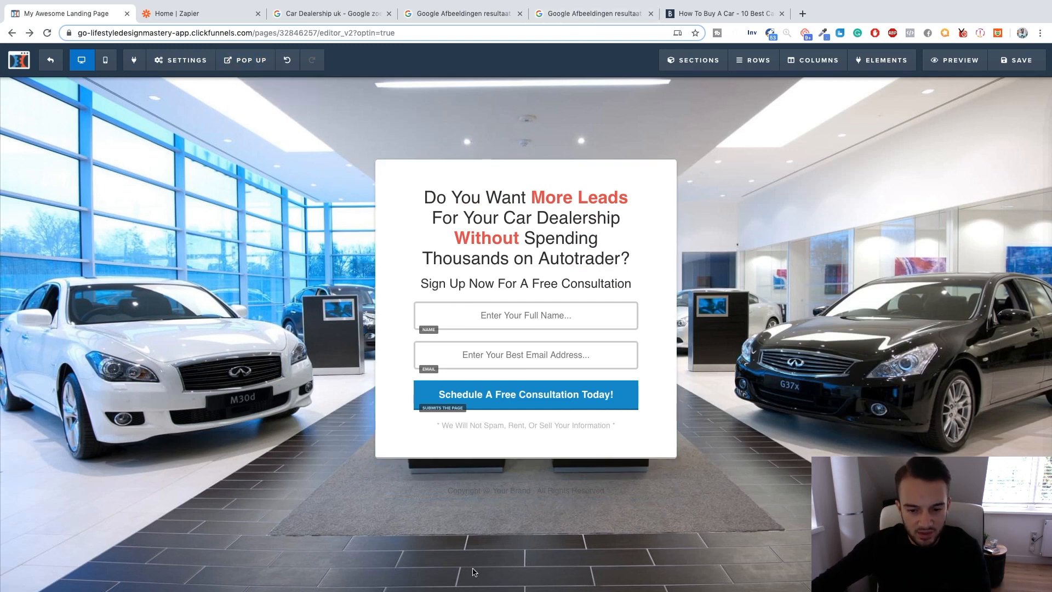
Add the saved footer section with copyright, Facebook and sales disclaimers below the opt-in box, in place of the "Your Brand" copyright line.
{"action": "mouse_move", "coordinate": [739, 61]}
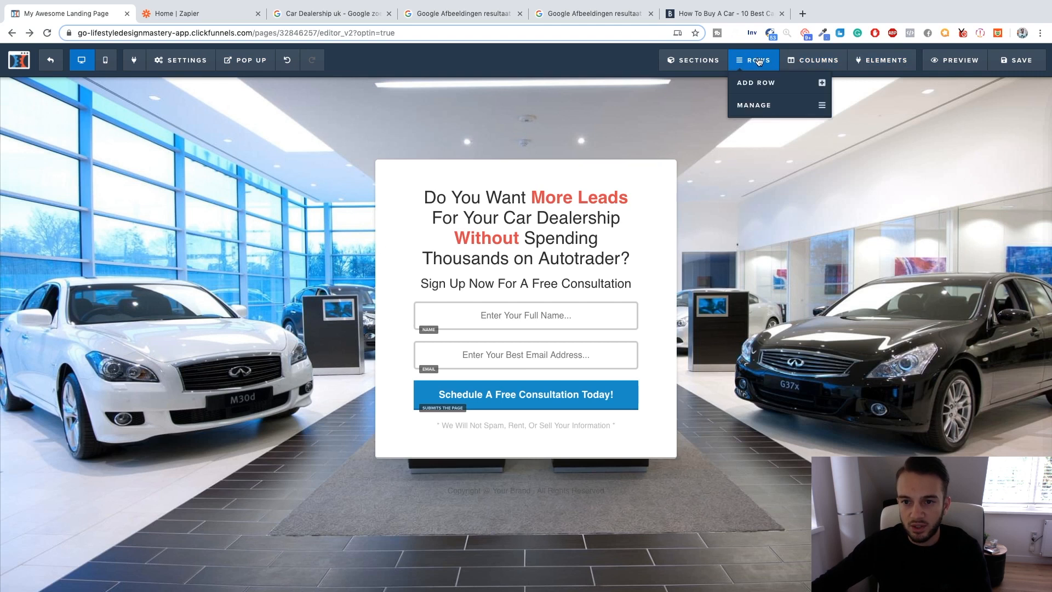
{"action": "mouse_move", "coordinate": [696, 71]}
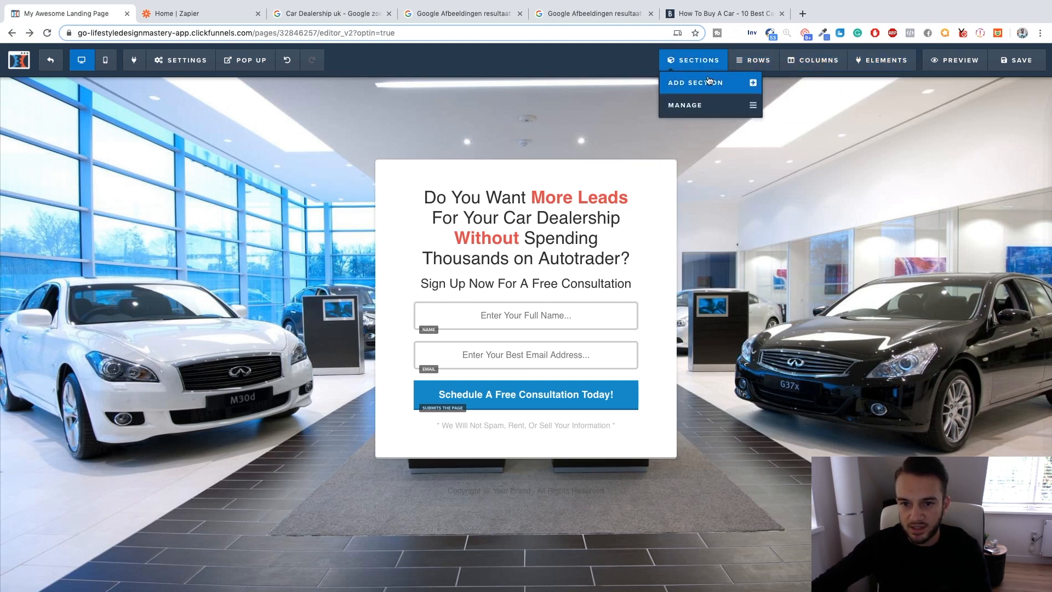
{"action": "left_click", "coordinate": [720, 90]}
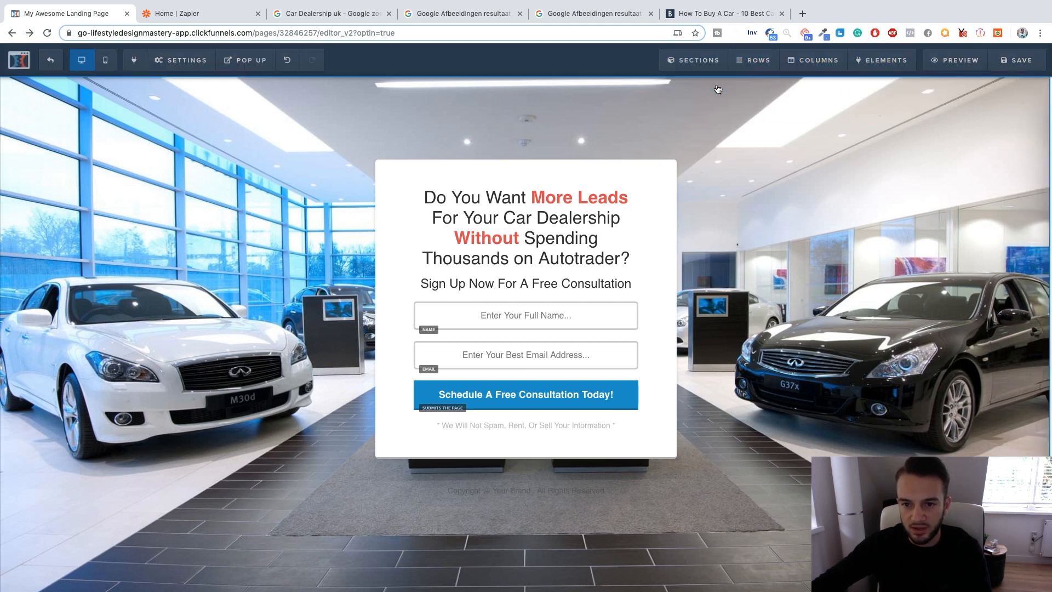
{"action": "left_click", "coordinate": [1017, 148]}
{"action": "scroll", "coordinate": [925, 219], "scroll_direction": "down", "scroll_amount": 3}
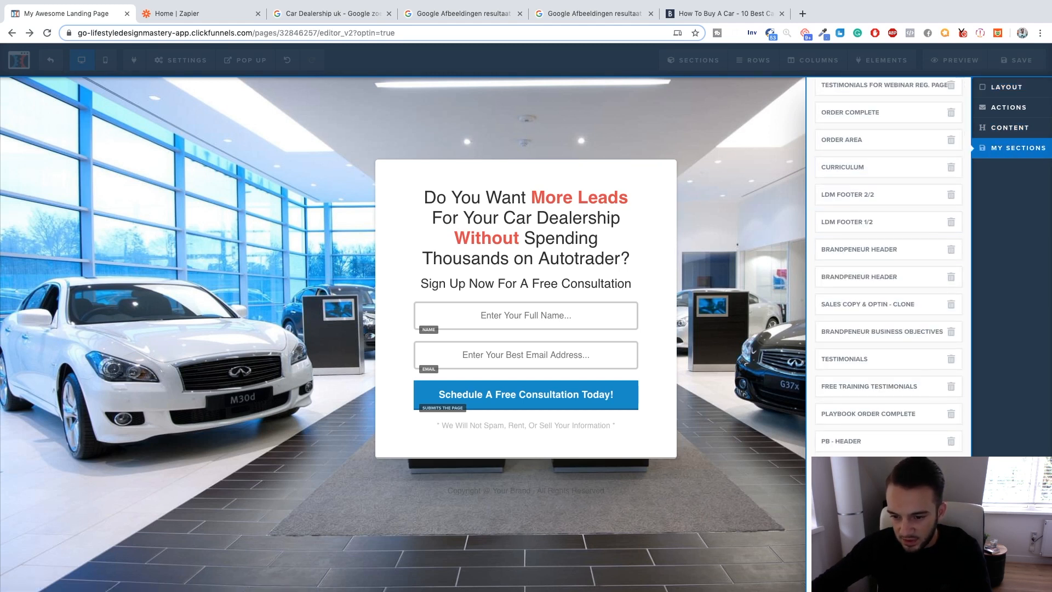
{"action": "left_click_drag", "start_coordinate": [699, 537], "coordinate": [526, 487]}
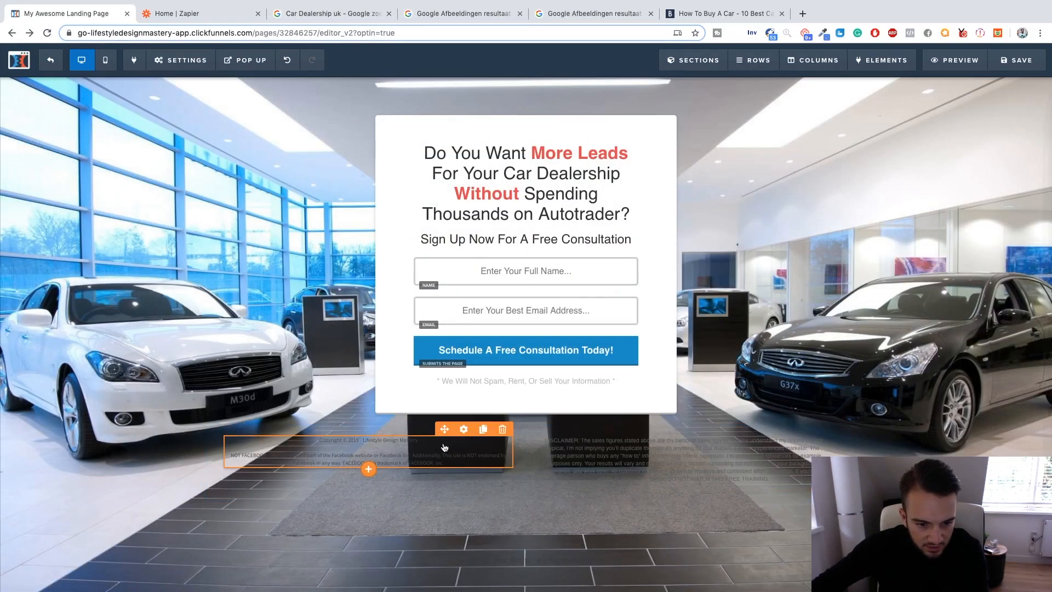
Delete the copyright line and its empty line from above the Facebook disclaimer in the footer.
{"action": "left_click", "coordinate": [439, 445]}
{"action": "left_click_drag", "start_coordinate": [389, 443], "coordinate": [293, 439]}
{"action": "key", "text": "BackSpace"}
{"action": "key", "text": "BackSpace"}
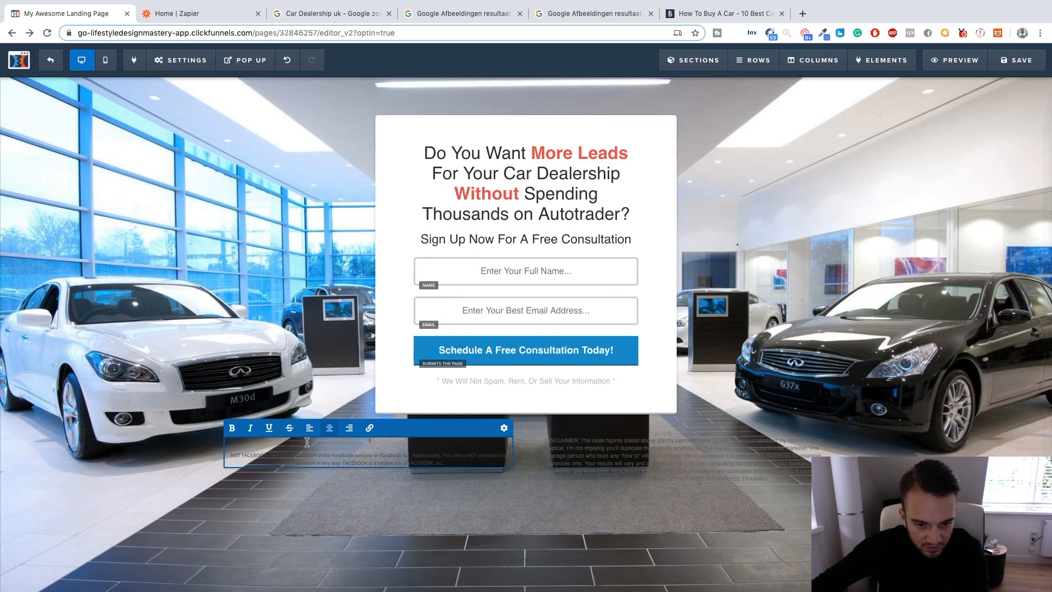
{"action": "left_click", "coordinate": [459, 466]}
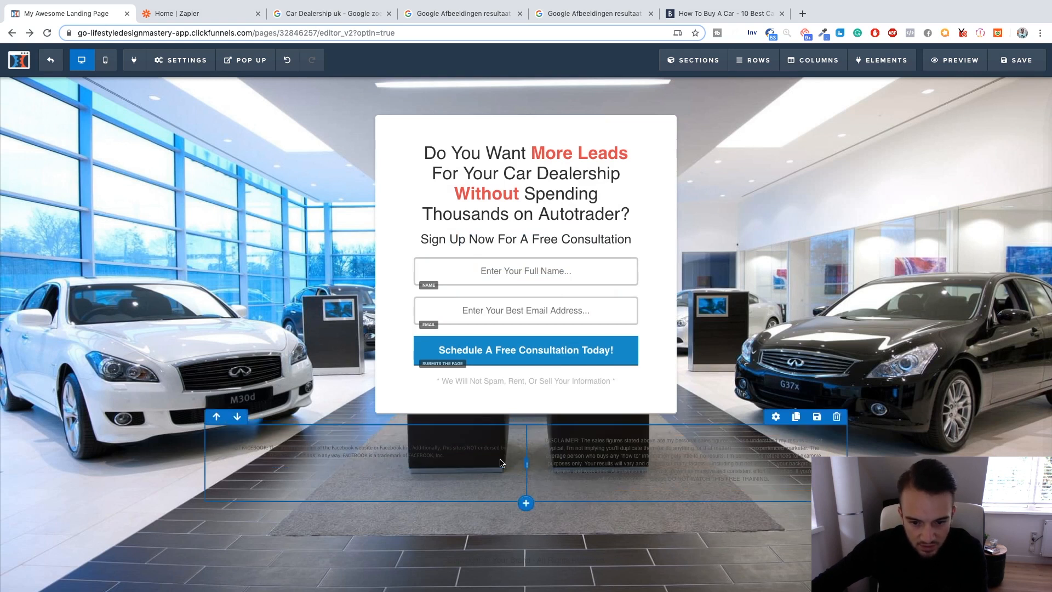
{"action": "left_click", "coordinate": [458, 455]}
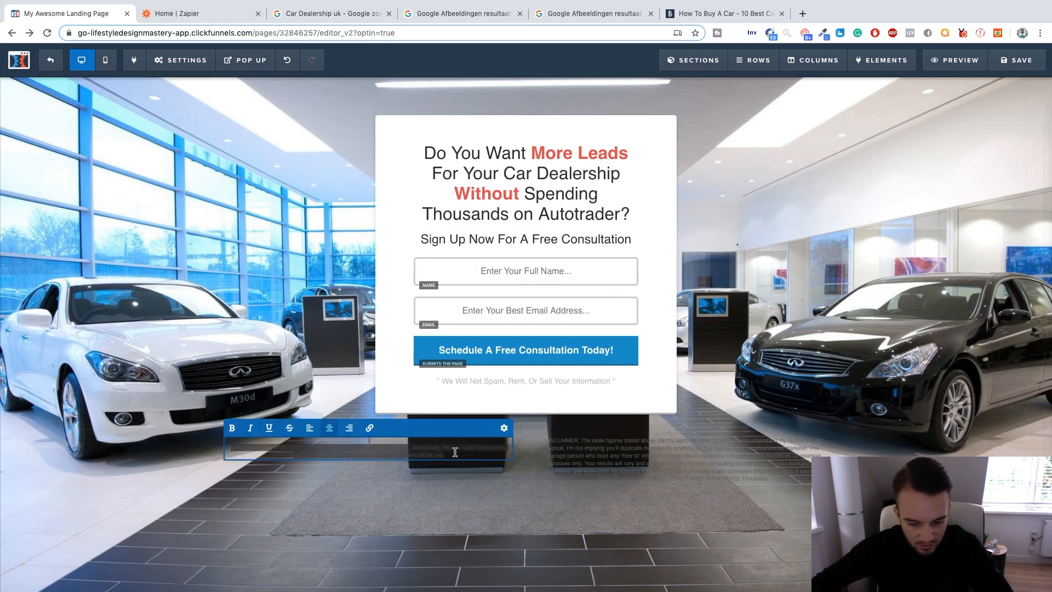
Replace the two-column disclaimer row with a one-column row whose paragraph holds only the copied "NOT FACEBOOK" disclaimer.
{"action": "left_click", "coordinate": [527, 497]}
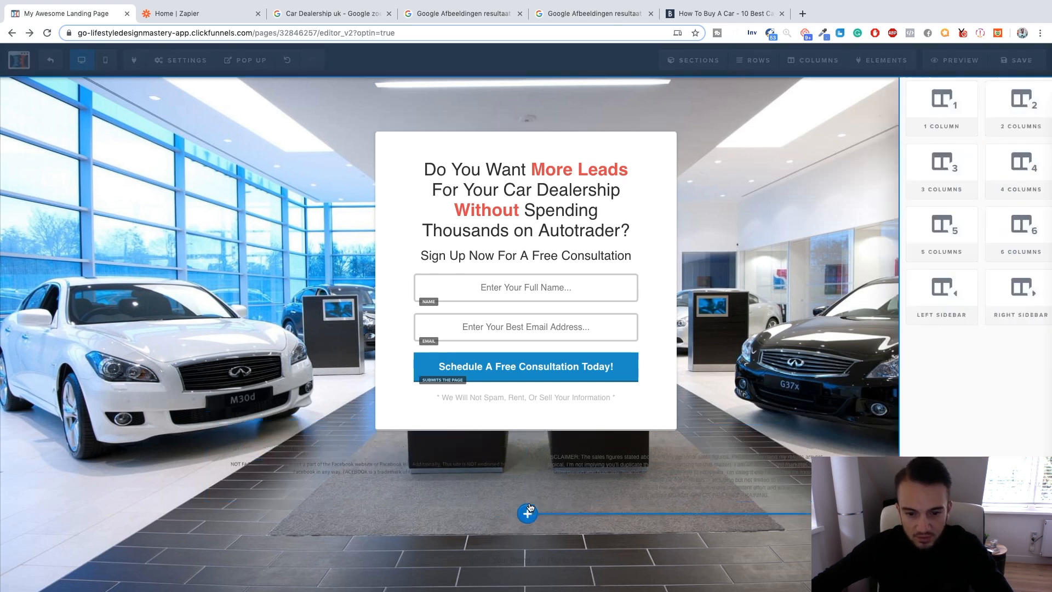
{"action": "left_click", "coordinate": [840, 118]}
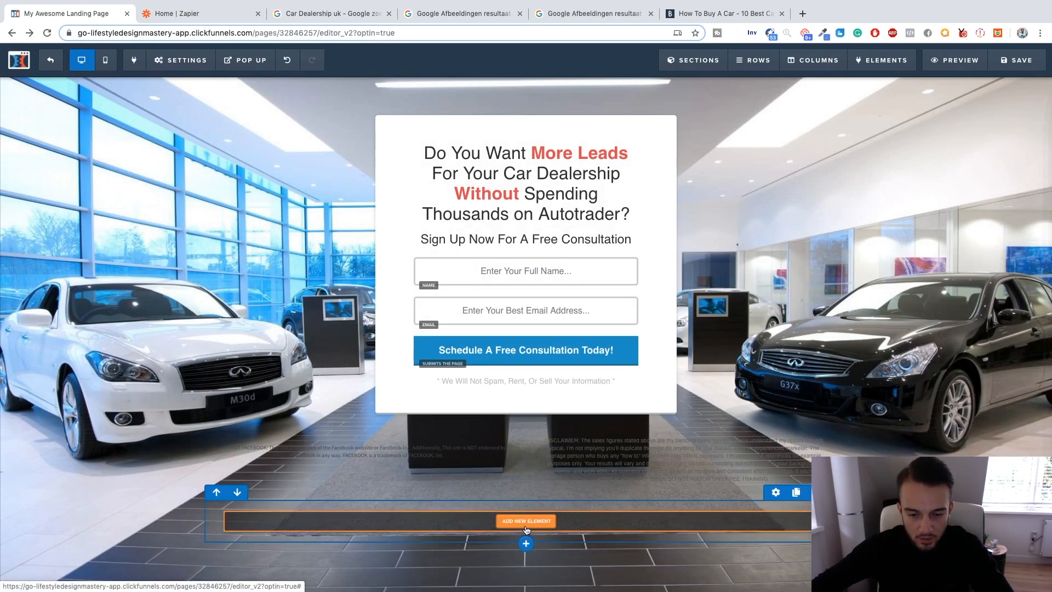
{"action": "left_click", "coordinate": [524, 523]}
{"action": "left_click", "coordinate": [851, 241]}
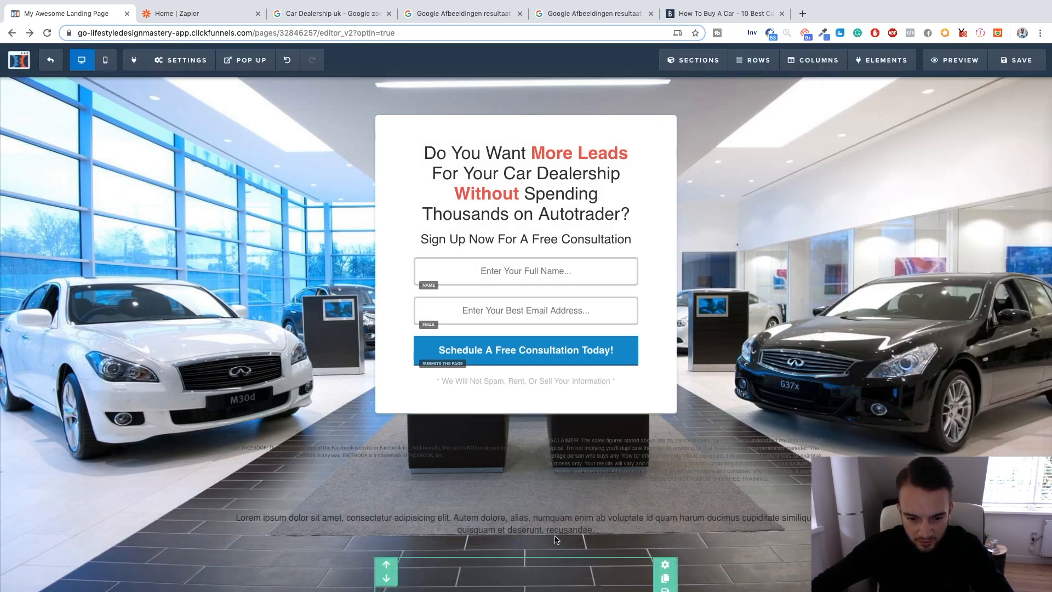
{"action": "left_click", "coordinate": [534, 519]}
{"action": "key", "text": "super+a"}
{"action": "type", "text": "NOT FACEBOOK: This site is not a part of the Facebook website or Facebook Inc. Additionally, This site is NOT endorsed by Facebook in any way. FACEBOOK is a trademark of FACEBOOK, Inc."}
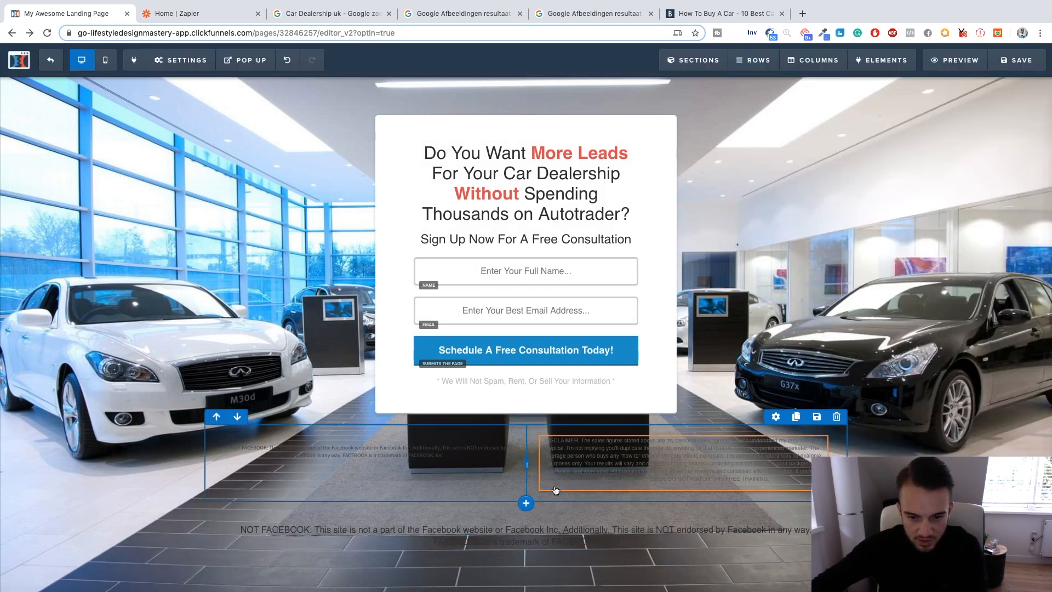
{"action": "left_click", "coordinate": [836, 418]}
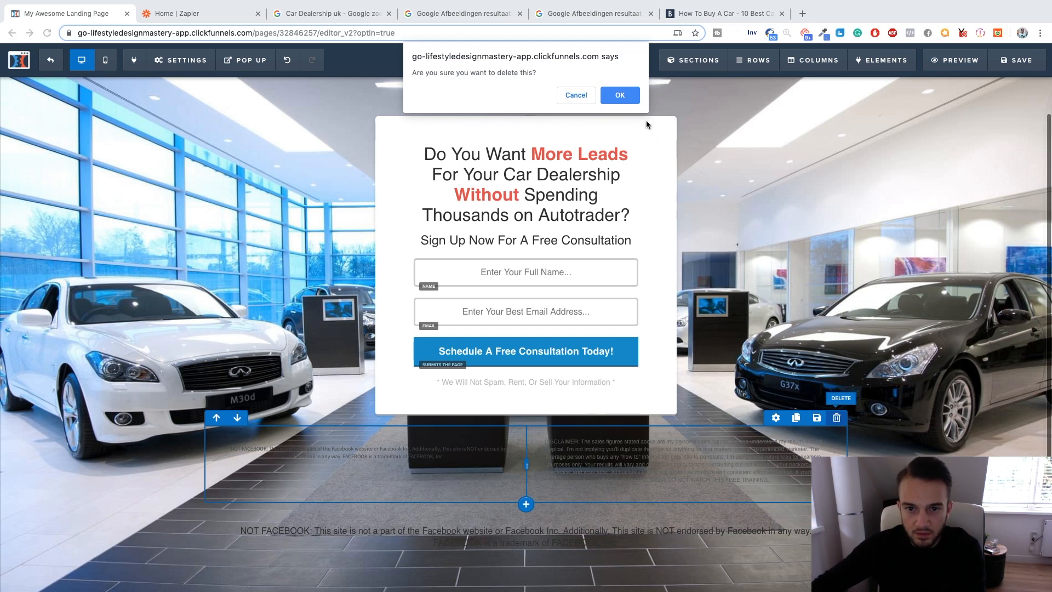
{"action": "left_click", "coordinate": [608, 97]}
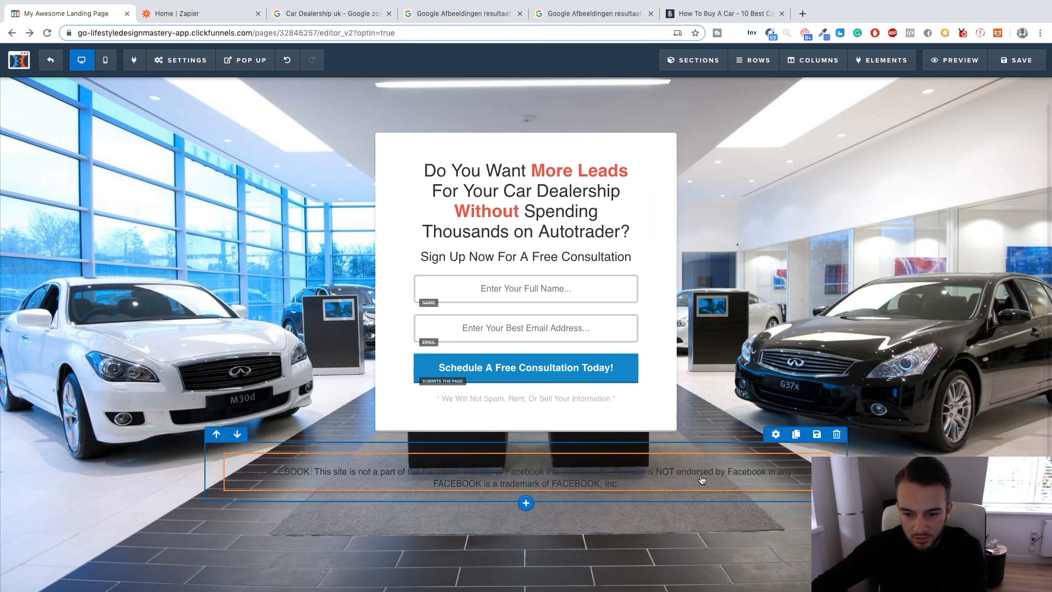
Set the footer section's top padding to 100 and save the page.
{"action": "left_click", "coordinate": [1005, 440]}
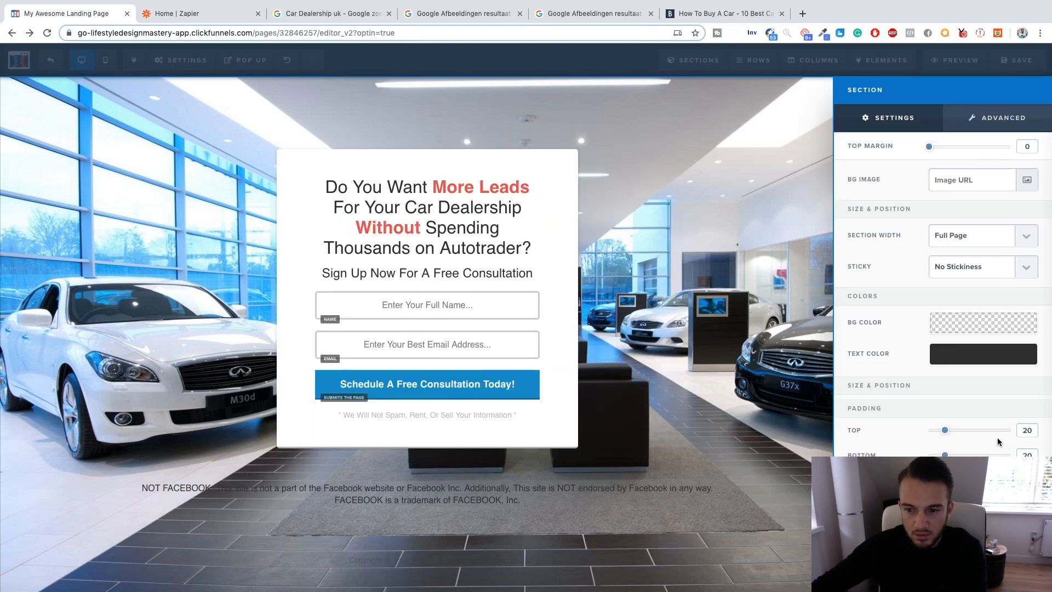
{"action": "left_click_drag", "start_coordinate": [946, 433], "coordinate": [1022, 433]}
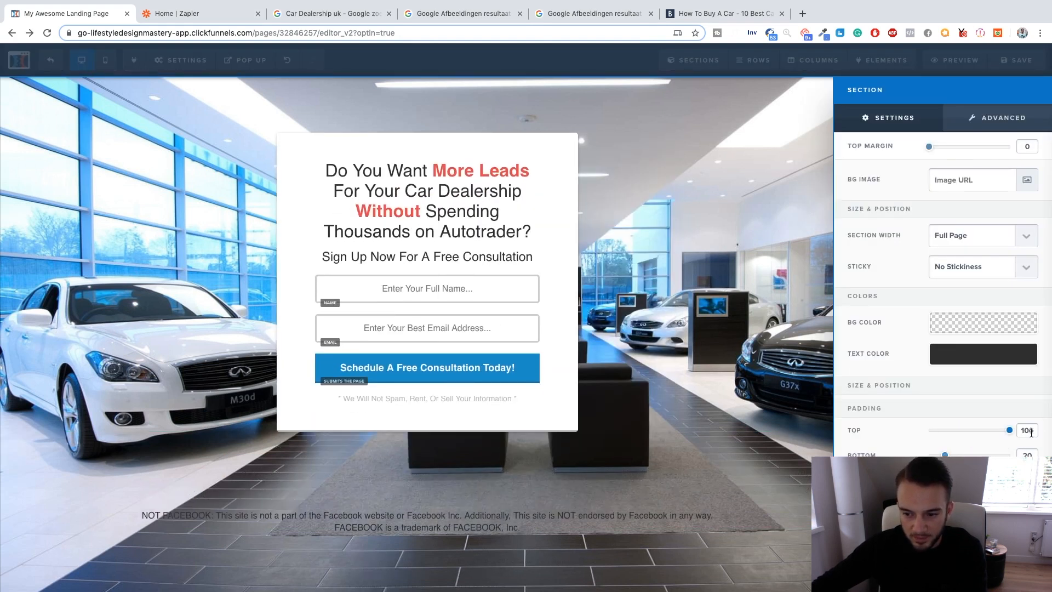
{"action": "left_click", "coordinate": [396, 63]}
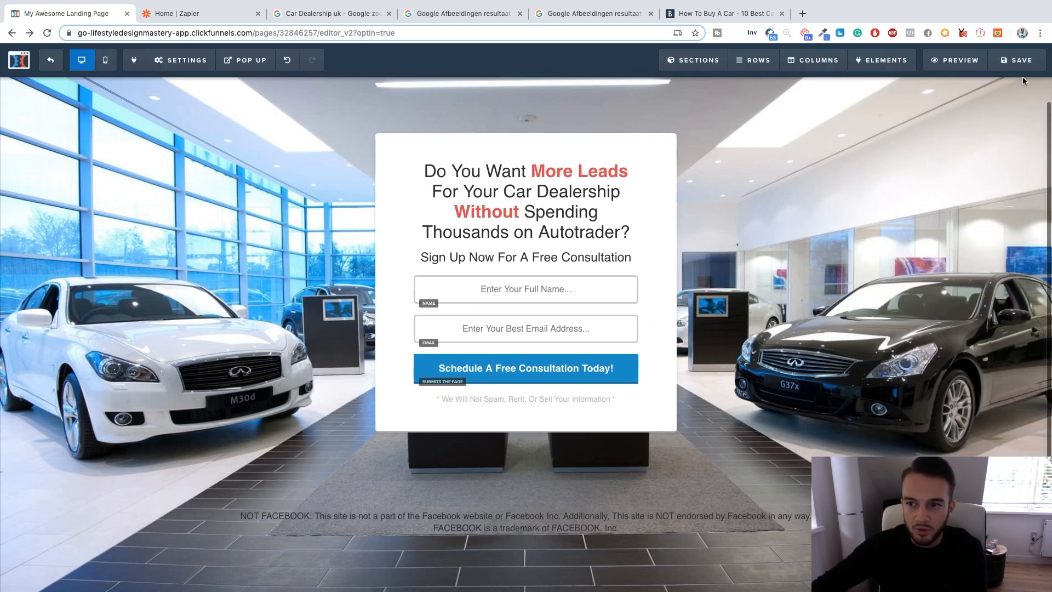
{"action": "left_click", "coordinate": [1020, 62]}
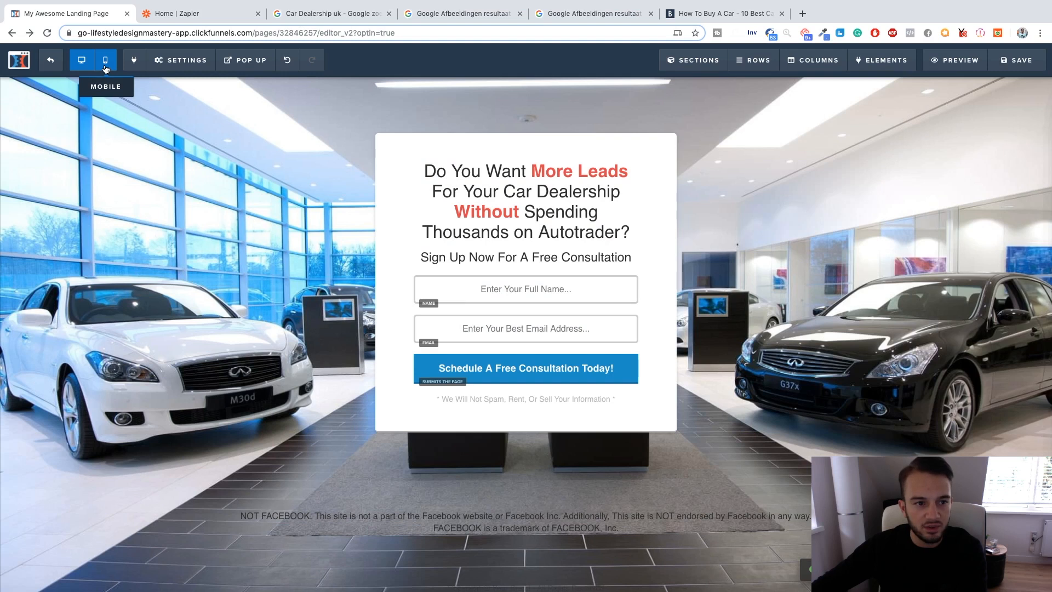
Compare the landing page's mobile and desktop layouts, checking the headline, opt-in form and disclaimer.
{"action": "left_click", "coordinate": [105, 62]}
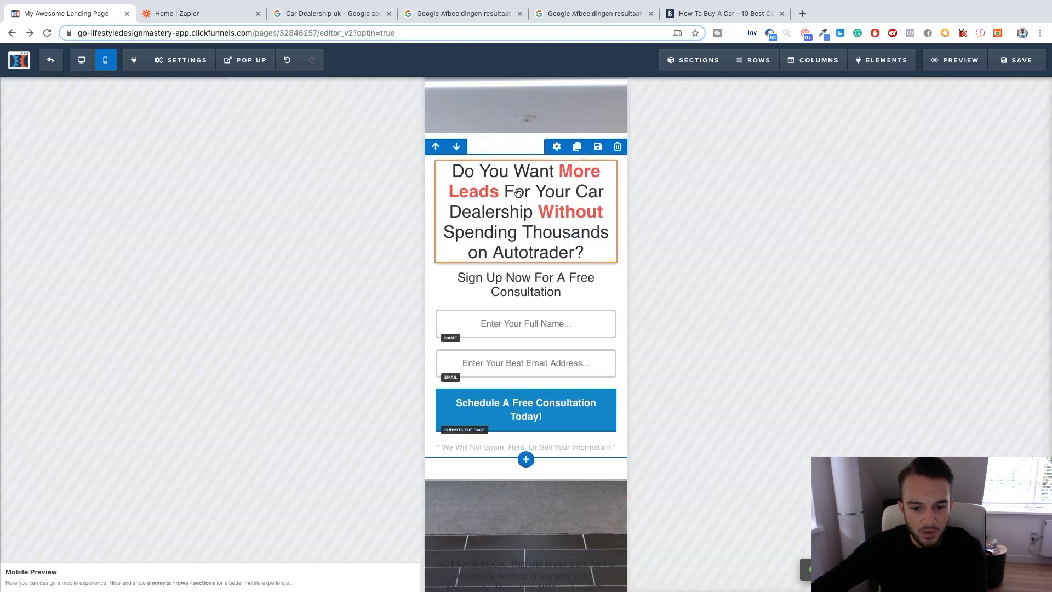
{"action": "scroll", "coordinate": [548, 356], "scroll_direction": "down", "scroll_amount": 3}
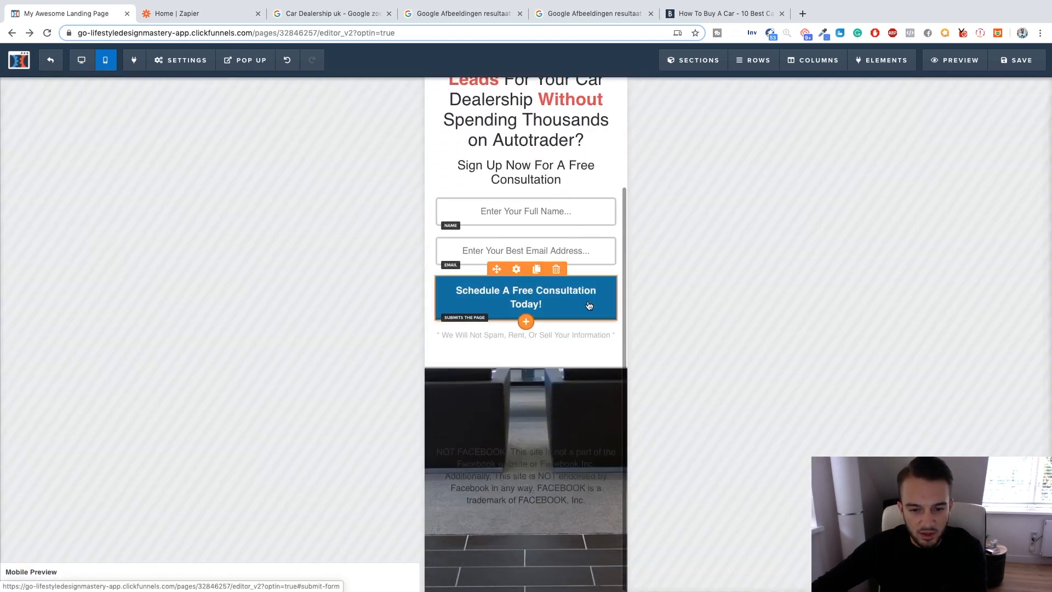
{"action": "scroll", "coordinate": [580, 388], "scroll_direction": "up", "scroll_amount": 2}
{"action": "scroll", "coordinate": [580, 387], "scroll_direction": "up", "scroll_amount": 2}
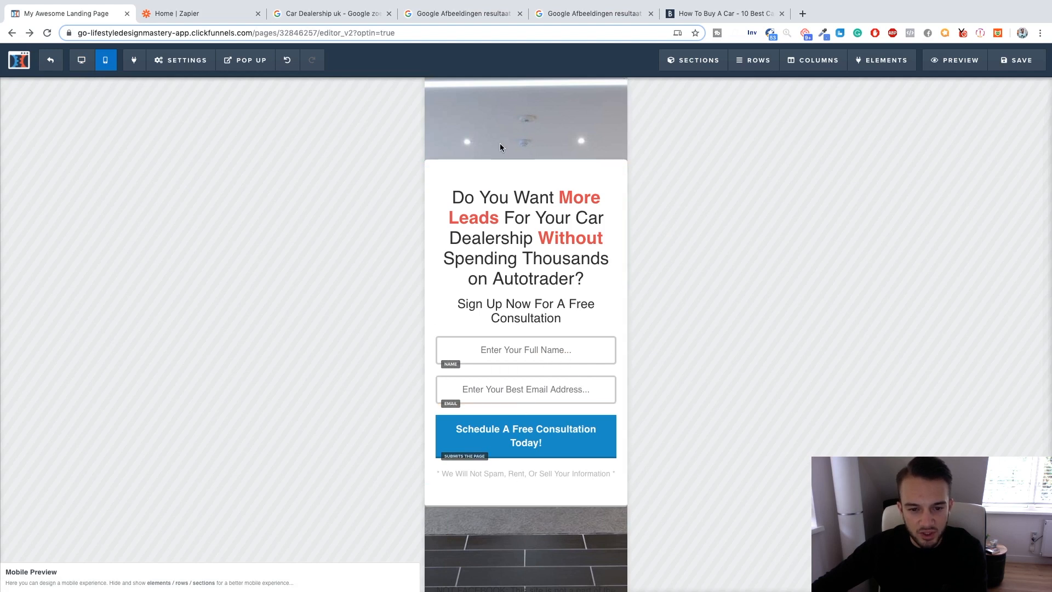
{"action": "scroll", "coordinate": [499, 147], "scroll_direction": "down", "scroll_amount": 3}
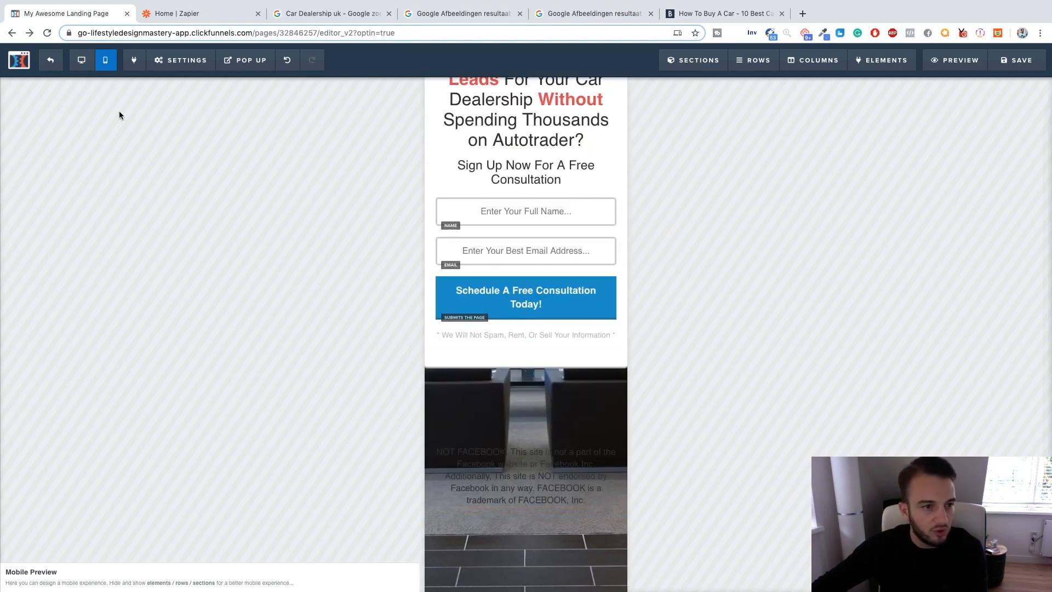
{"action": "left_click", "coordinate": [81, 60]}
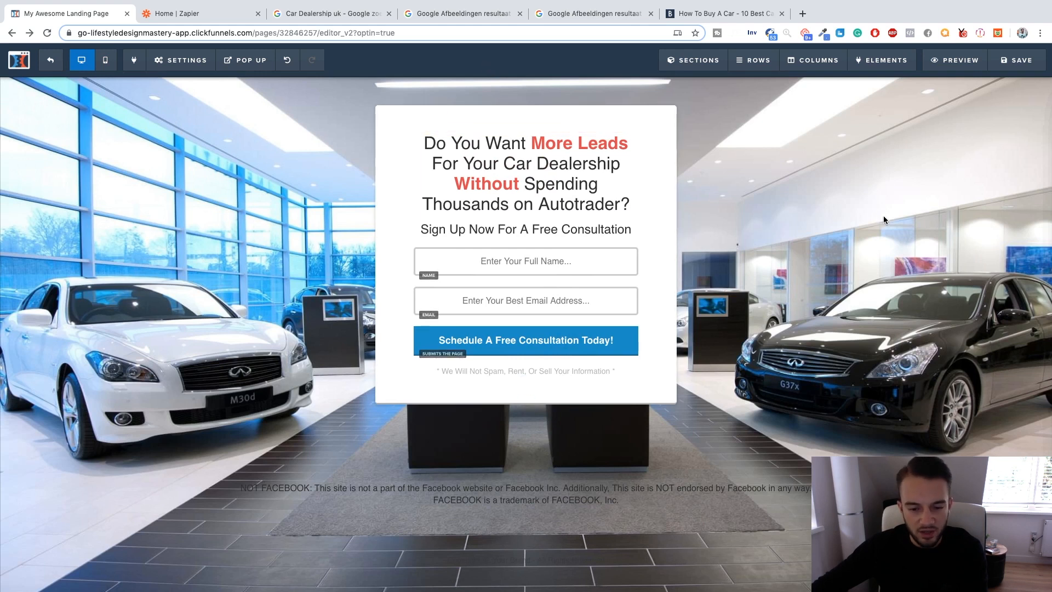
{"action": "left_click", "coordinate": [105, 60]}
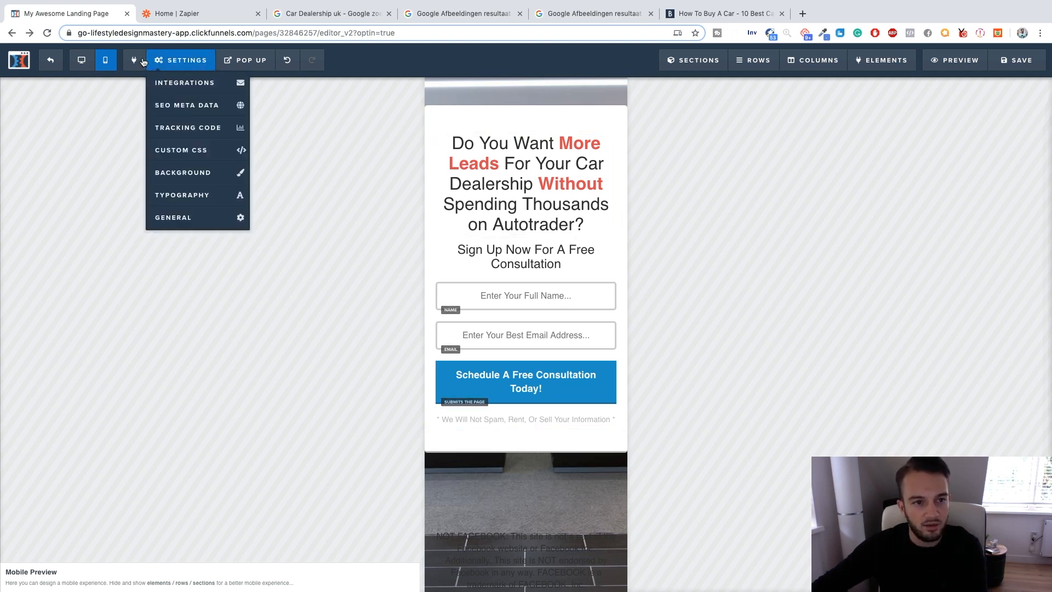
{"action": "left_click", "coordinate": [81, 59]}
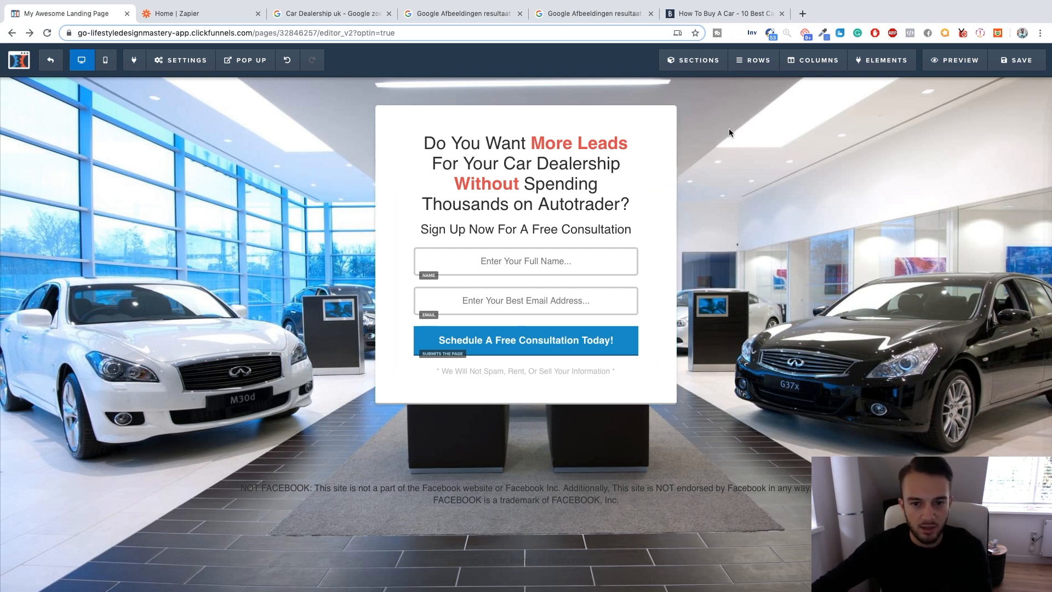
{"action": "left_click", "coordinate": [106, 60]}
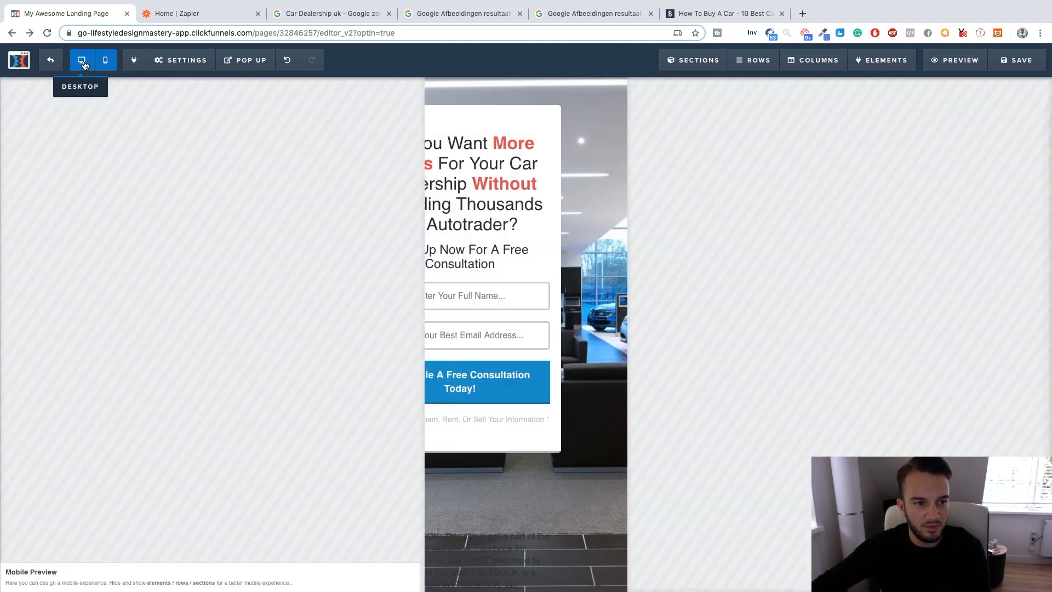
{"action": "left_click", "coordinate": [82, 60]}
Set the Facebook disclaimer paragraph's text color to white (#ffffff).
{"action": "left_click", "coordinate": [526, 508]}
{"action": "left_click", "coordinate": [499, 492]}
{"action": "left_click", "coordinate": [494, 492]}
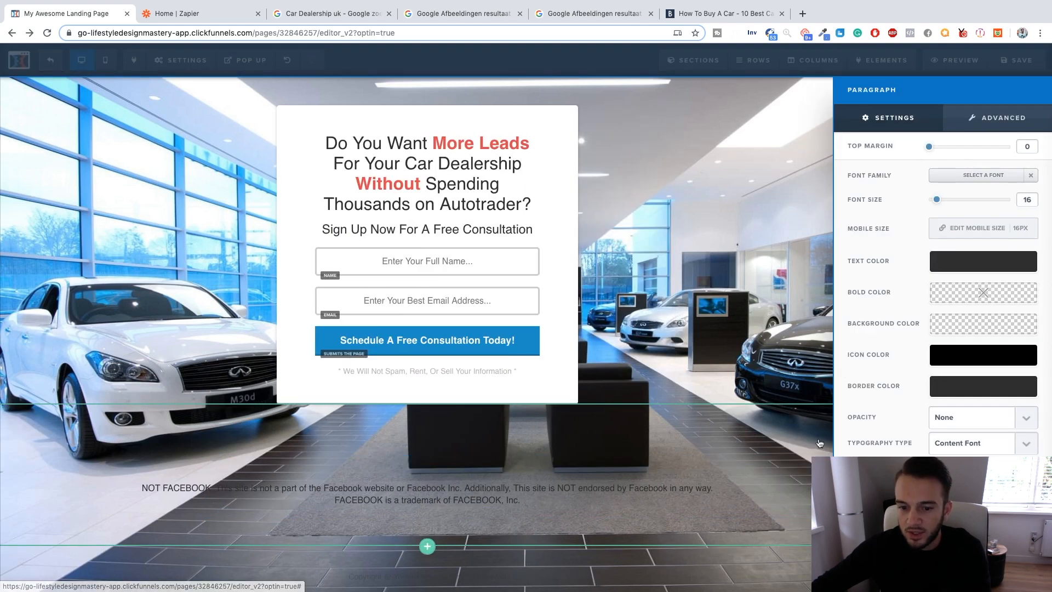
{"action": "left_click", "coordinate": [967, 261]}
{"action": "left_click", "coordinate": [918, 300]}
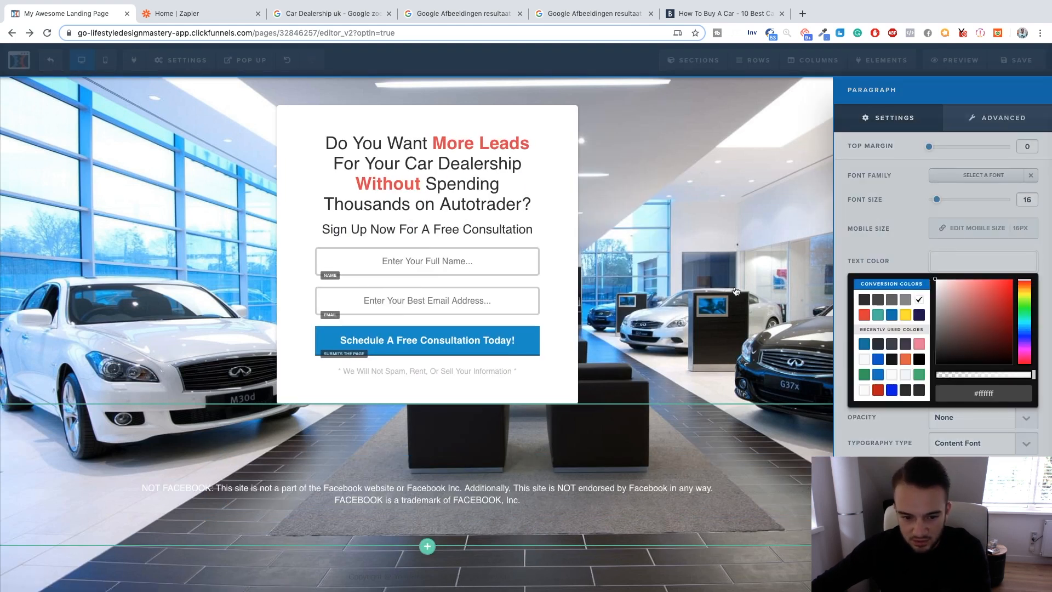
{"action": "left_click", "coordinate": [813, 265]}
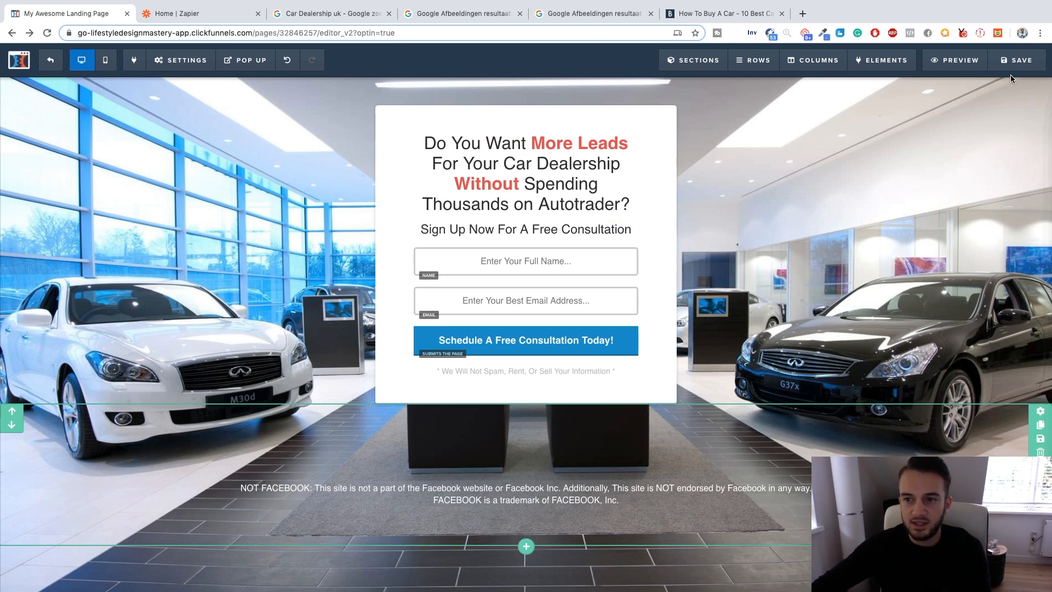
Preview the landing page, return to the editor and close the SEO metadata settings.
{"action": "left_click", "coordinate": [954, 63]}
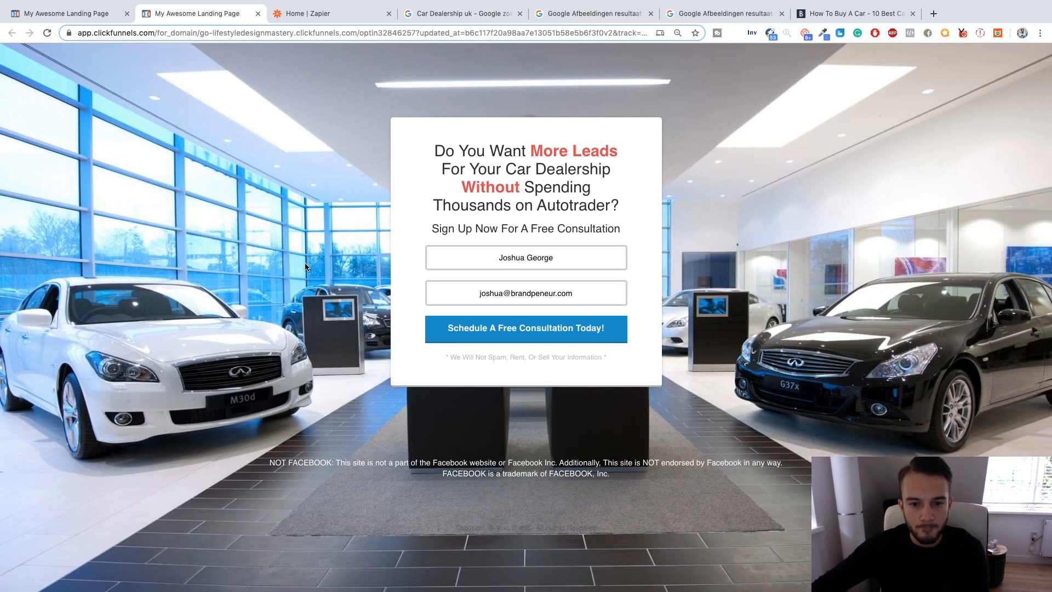
{"action": "left_click", "coordinate": [120, 16]}
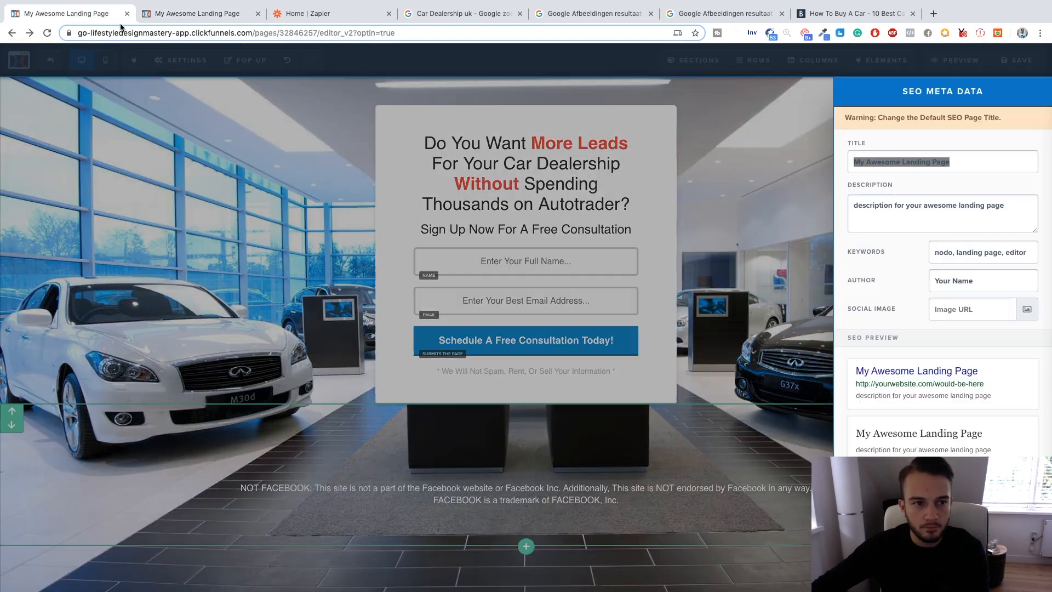
{"action": "left_click", "coordinate": [625, 169]}
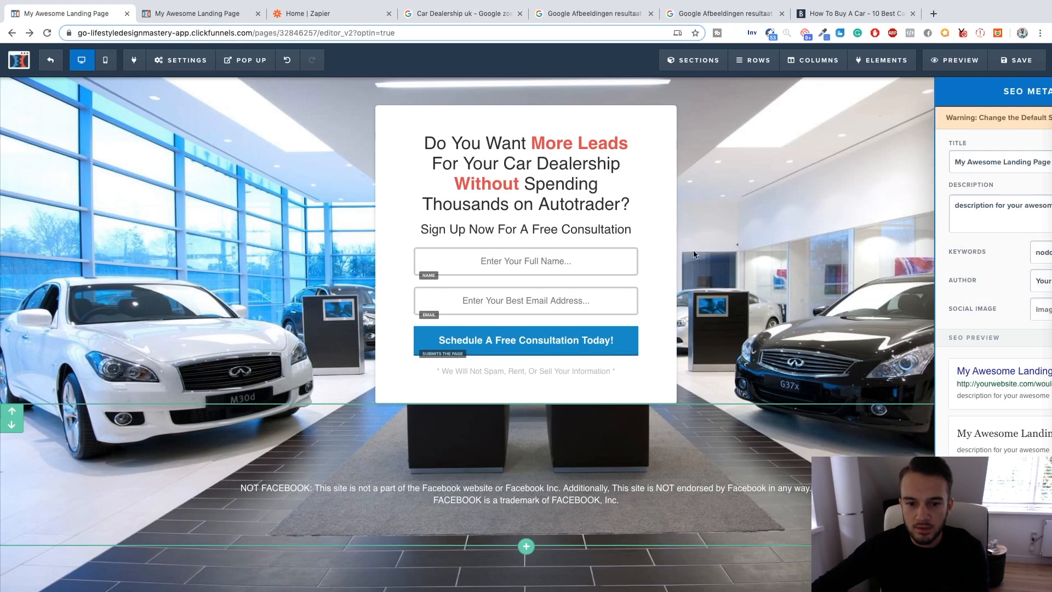
Examine the opt-in button's action and the email field's required setting.
{"action": "left_click", "coordinate": [558, 342]}
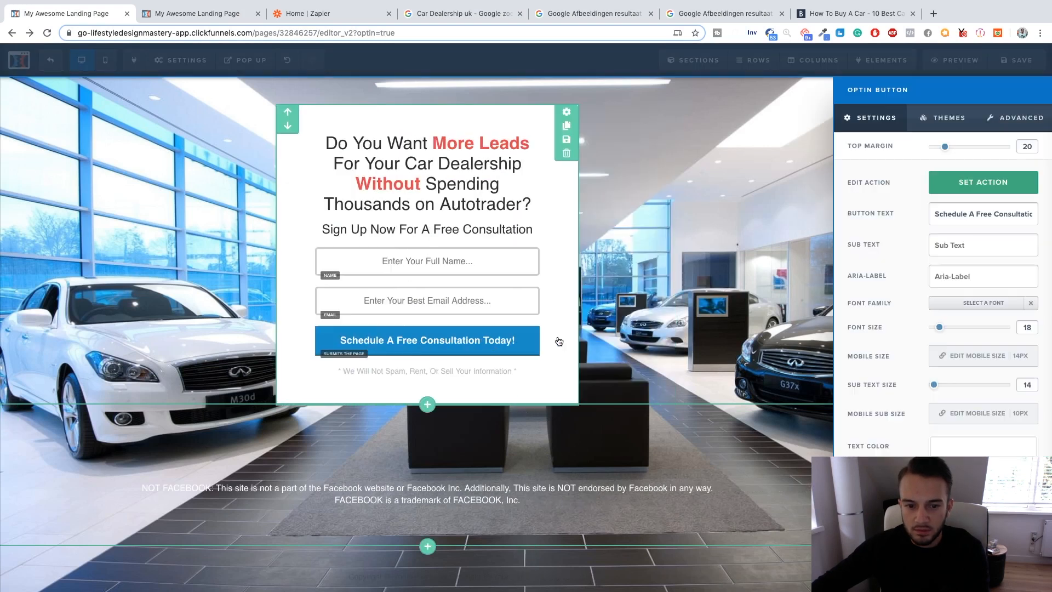
{"action": "left_click", "coordinate": [981, 193]}
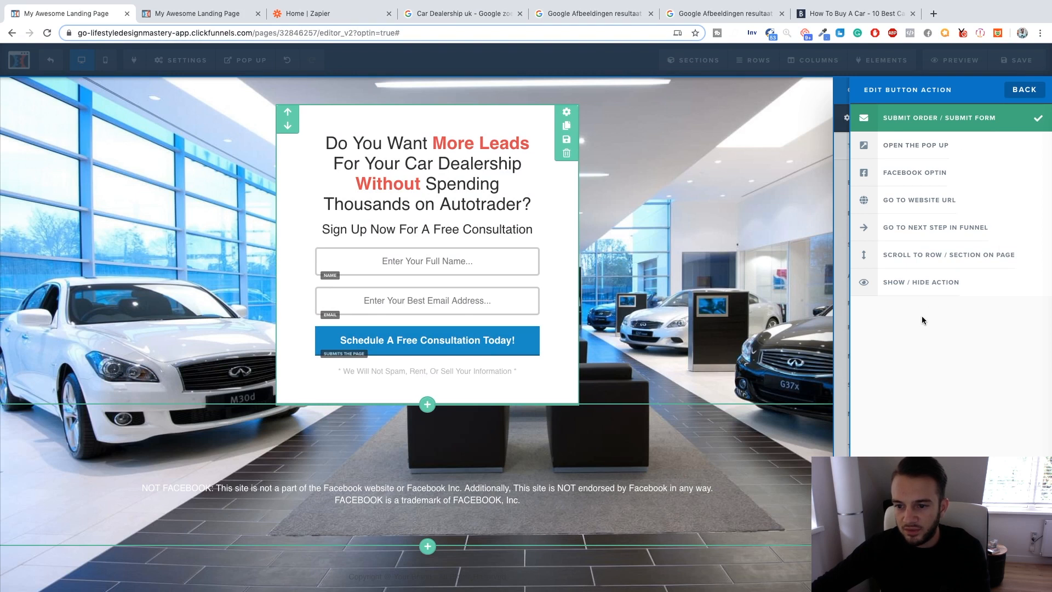
{"action": "left_click", "coordinate": [505, 301]}
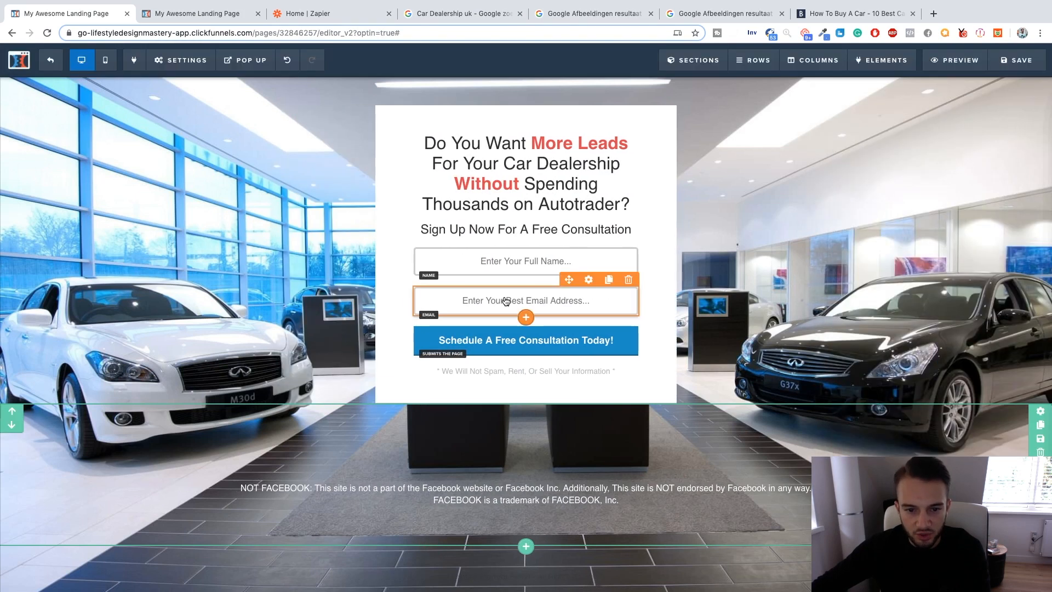
{"action": "left_click", "coordinate": [504, 301]}
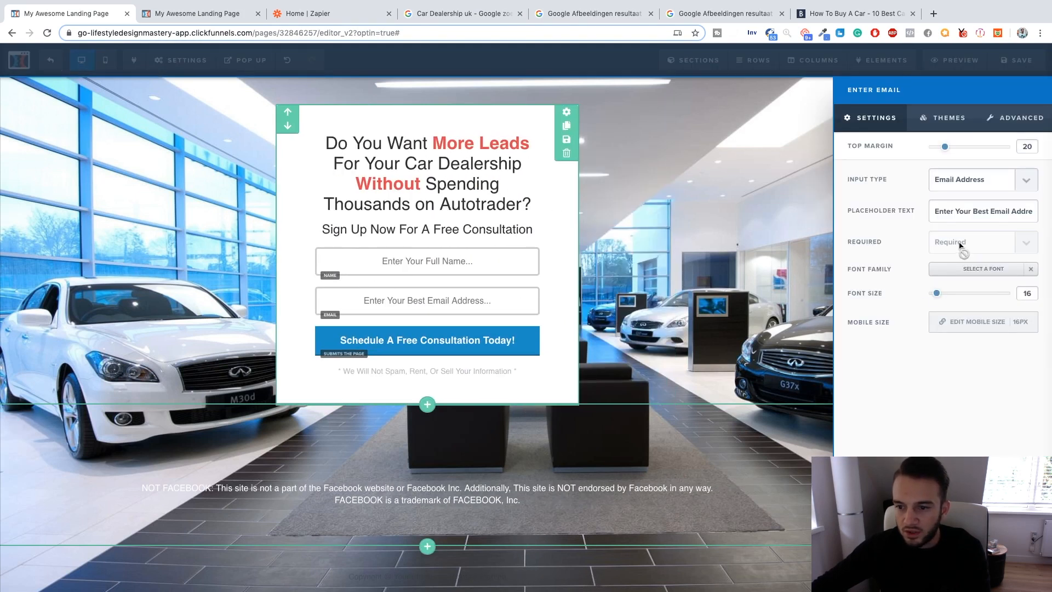
{"action": "left_click", "coordinate": [363, 256]}
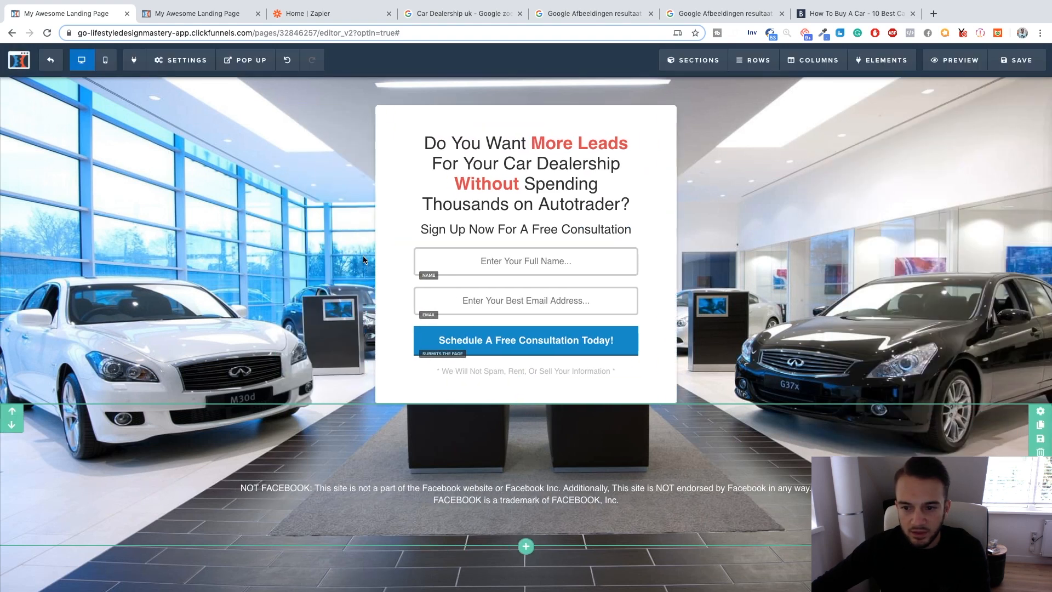
Make the full name field of the opt-in form required.
{"action": "left_click", "coordinate": [464, 265]}
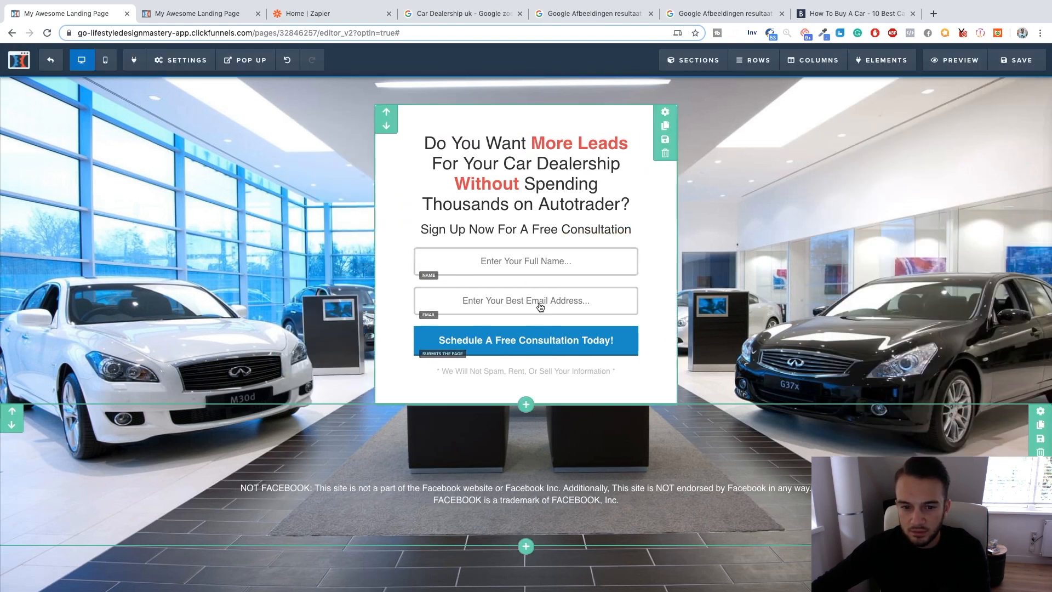
{"action": "left_click", "coordinate": [956, 242]}
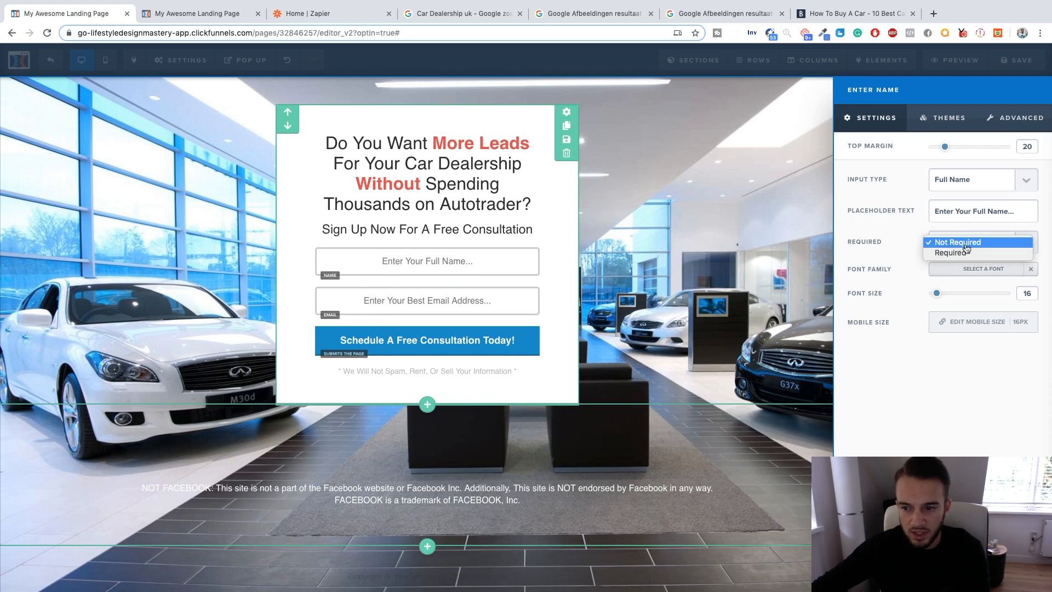
{"action": "left_click", "coordinate": [968, 252]}
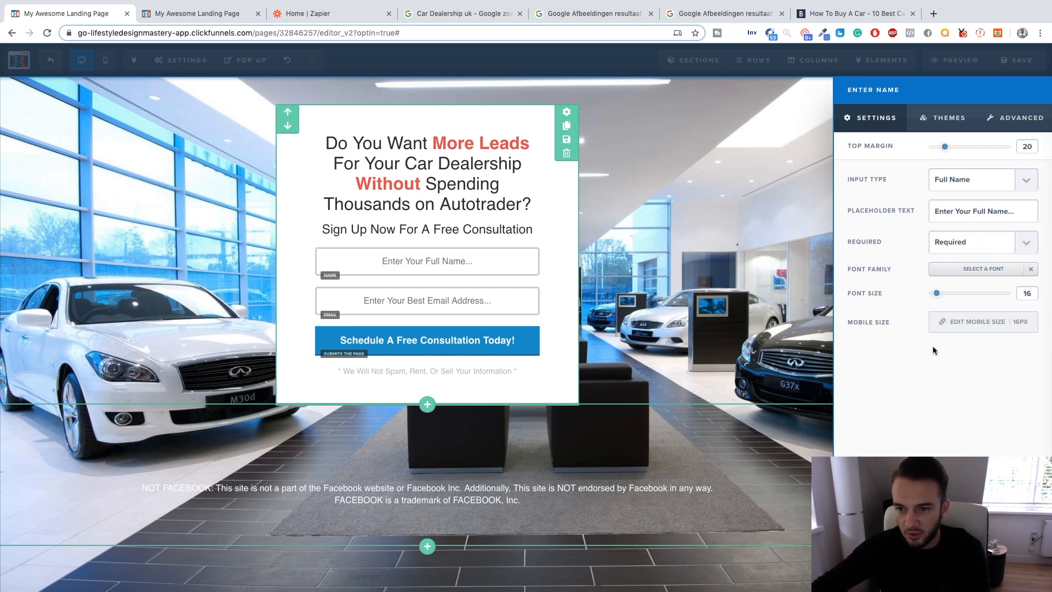
{"action": "left_click", "coordinate": [498, 346]}
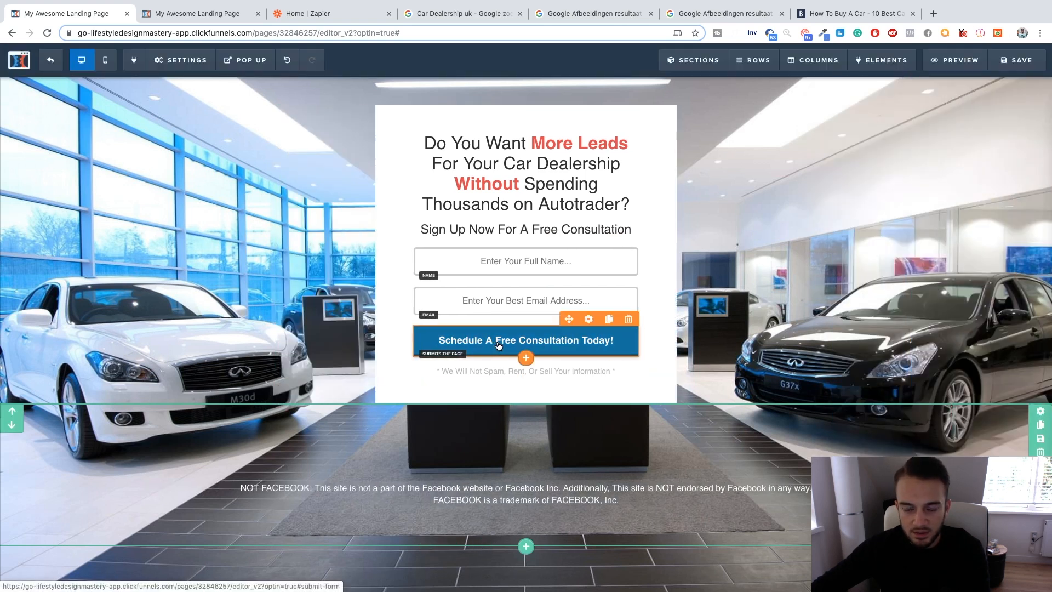
Set the opt-in button's action to open the pop-up and close its settings.
{"action": "left_click", "coordinate": [500, 346]}
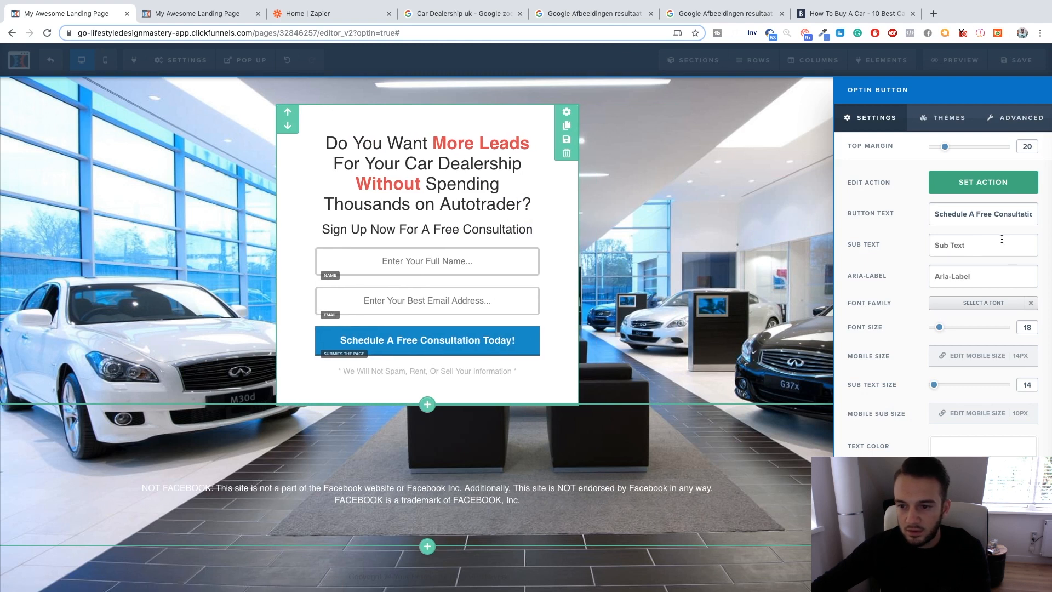
{"action": "left_click", "coordinate": [995, 184]}
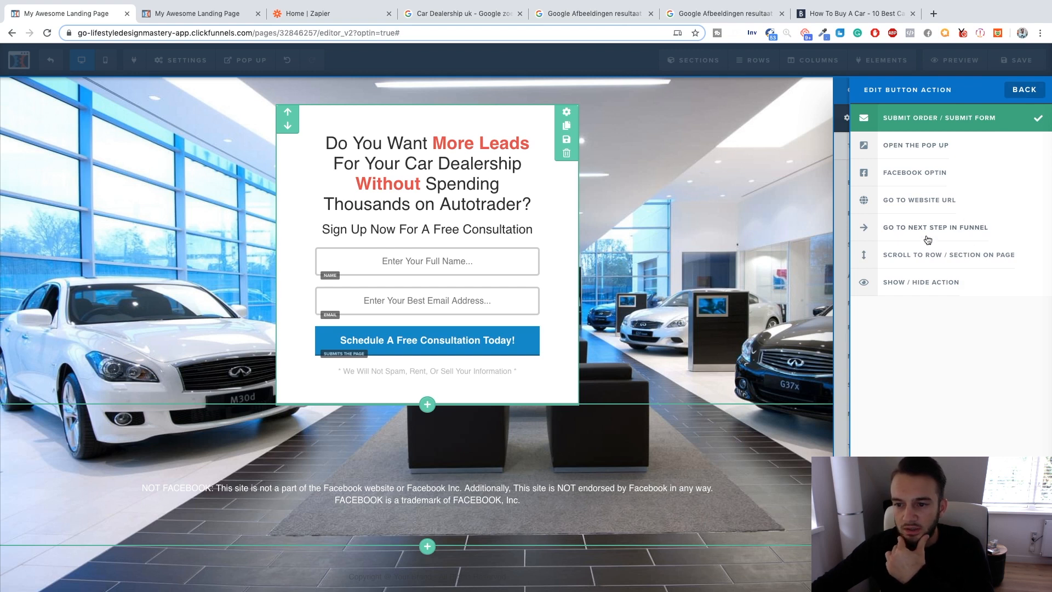
{"action": "left_click", "coordinate": [931, 152]}
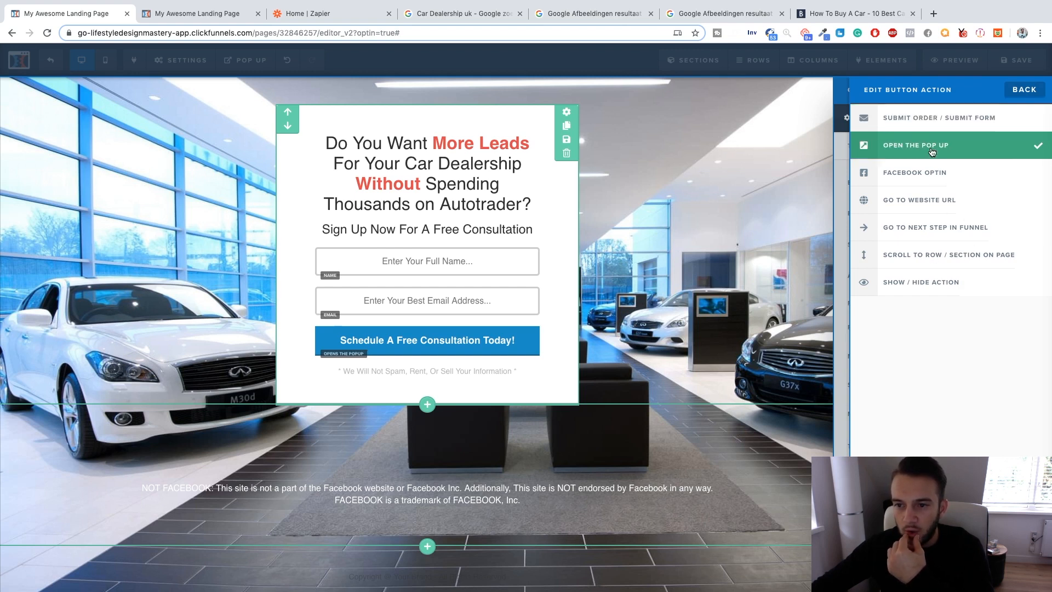
{"action": "left_click", "coordinate": [761, 149]}
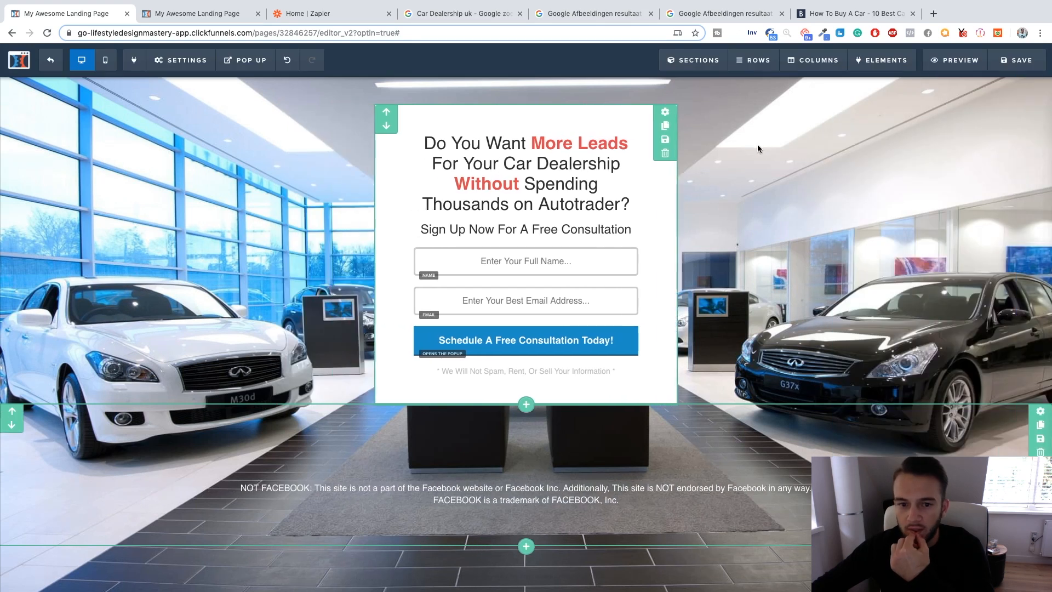
Show the landing page's pop-up in the editor, leaving it without a new row.
{"action": "mouse_move", "coordinate": [256, 65]}
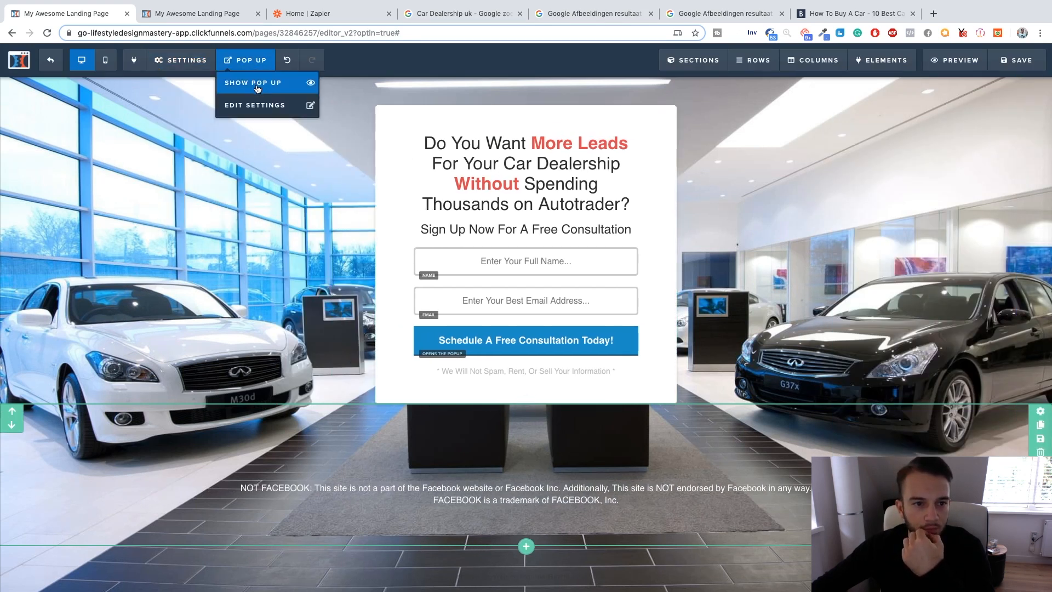
{"action": "left_click", "coordinate": [257, 84]}
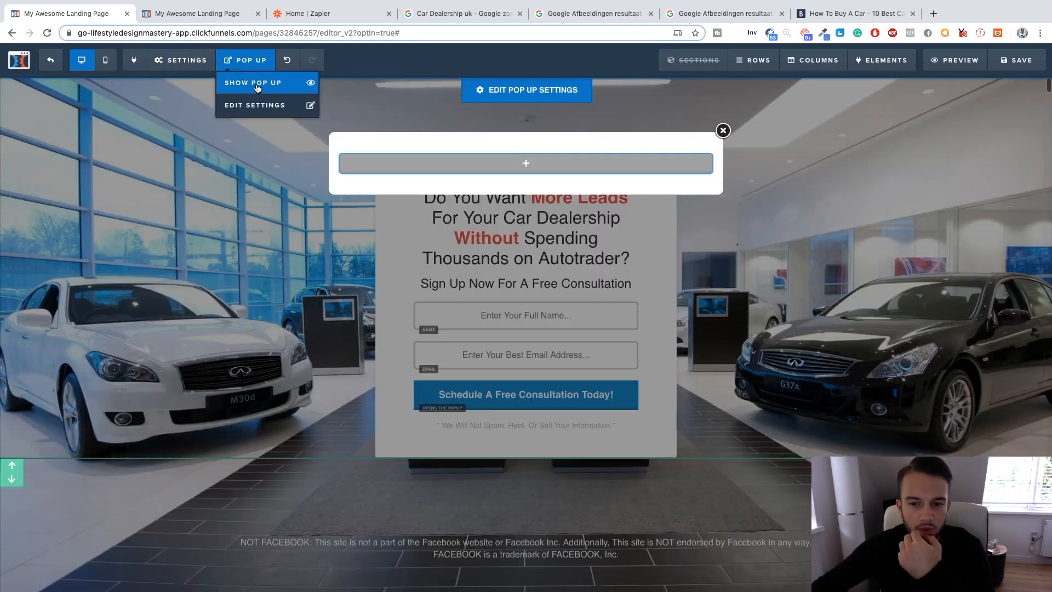
{"action": "left_click", "coordinate": [526, 166]}
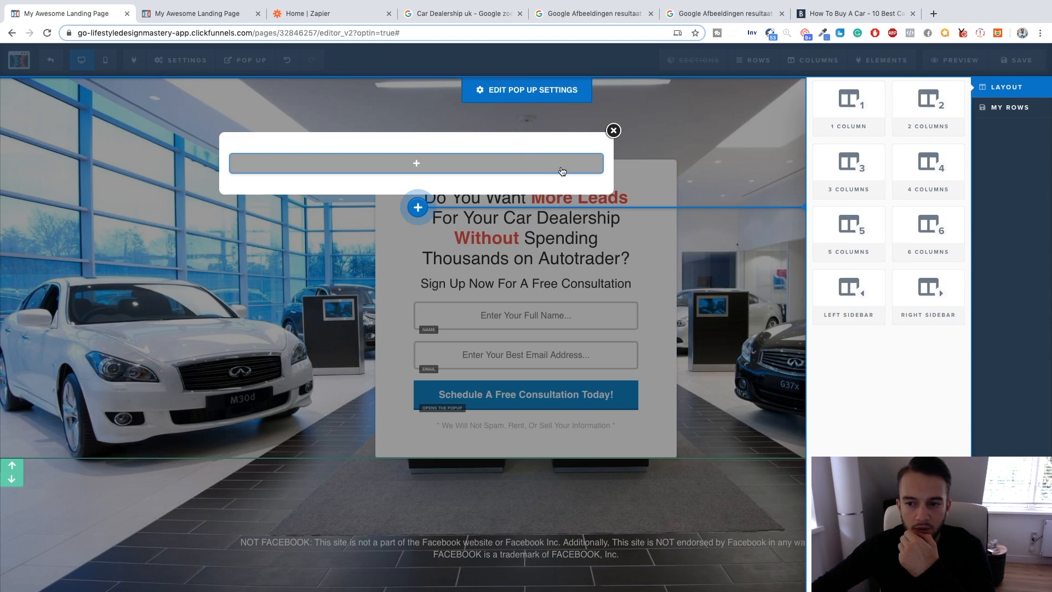
{"action": "left_click", "coordinate": [640, 188]}
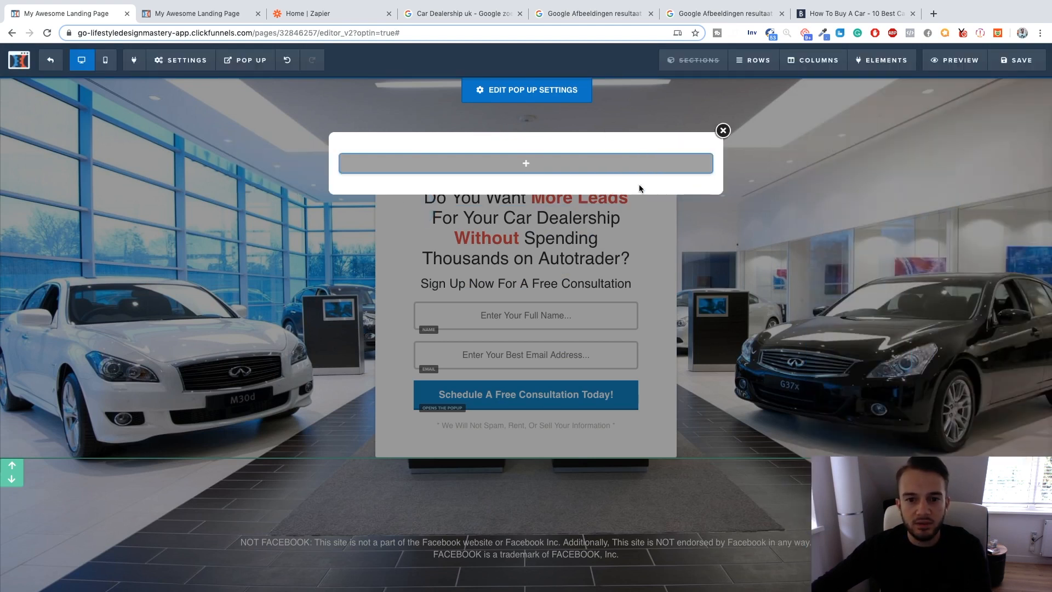
Switch to Calendly, load the 15 Minute Meeting booking page and open its event type for editing.
{"action": "left_click", "coordinate": [468, 25]}
{"action": "left_click", "coordinate": [466, 33]}
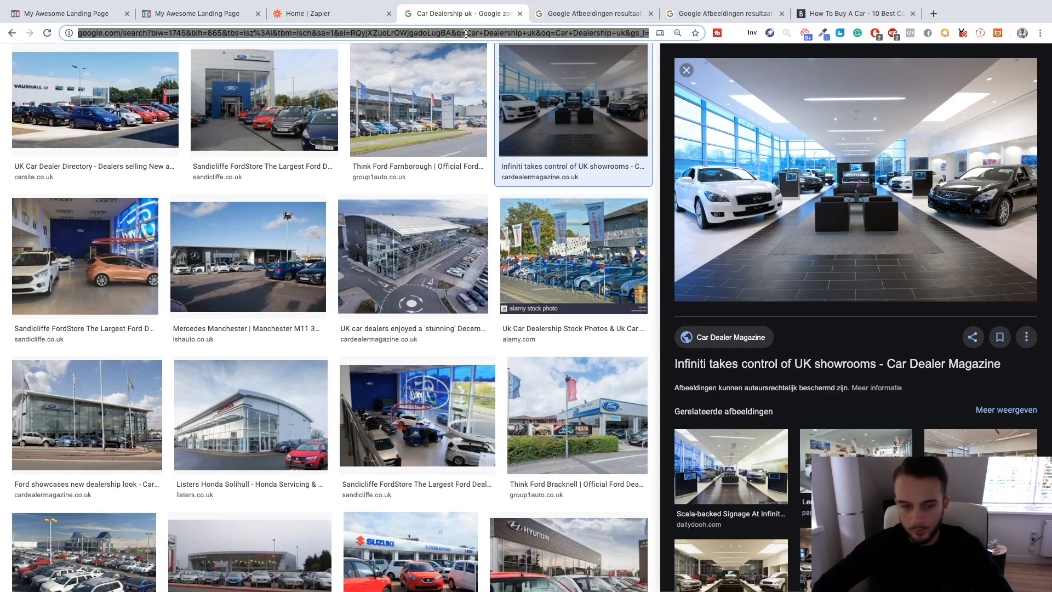
{"action": "type", "text": "calen"}
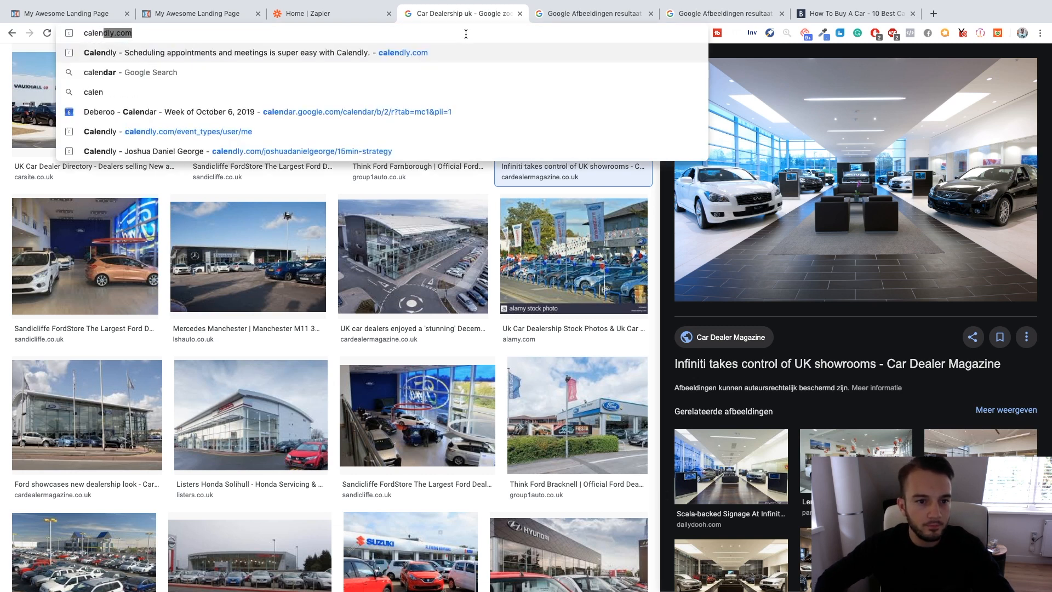
{"action": "key", "text": "Down"}
{"action": "key", "text": "Down"}
{"action": "key", "text": "Down"}
{"action": "key", "text": "Down"}
{"action": "key", "text": "Down"}
{"action": "key", "text": "Return"}
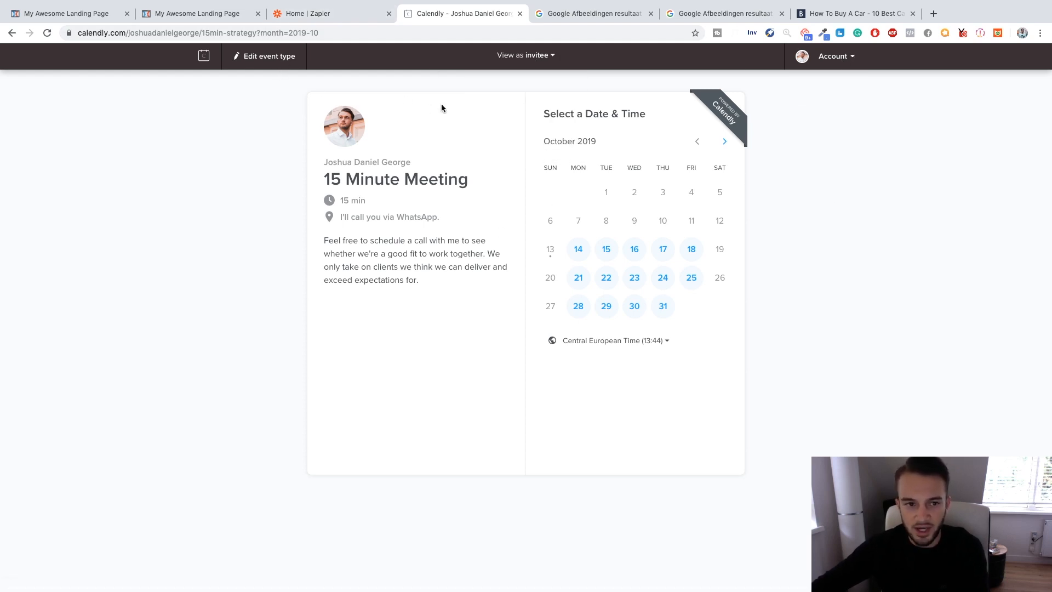
{"action": "left_click", "coordinate": [240, 57]}
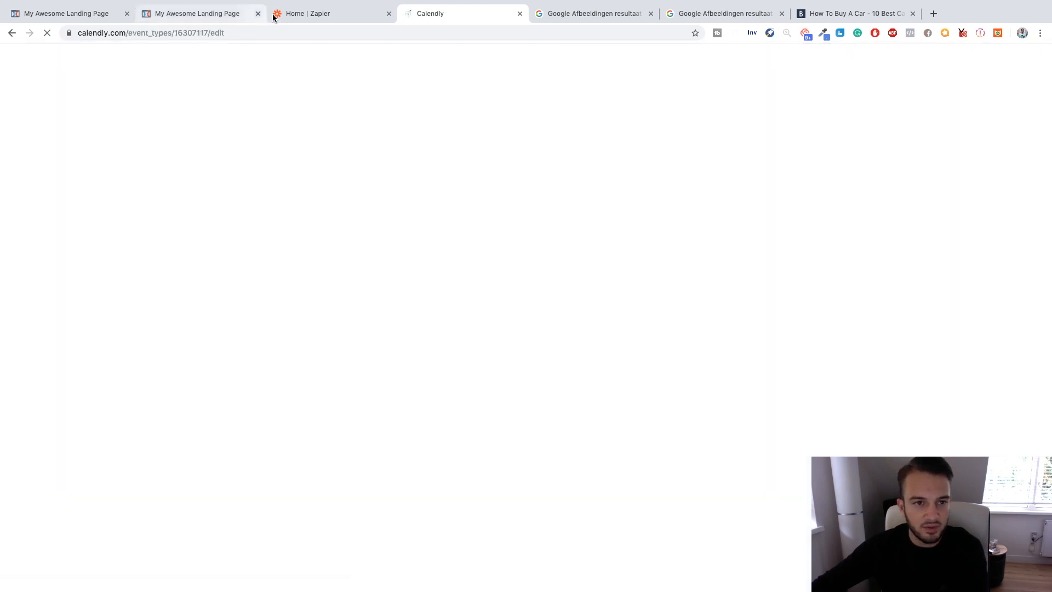
Compare the free consultation offer on the landing page preview with the Calendly event type's settings.
{"action": "key", "text": "ctrl+shift+Tab"}
{"action": "left_click", "coordinate": [204, 11]}
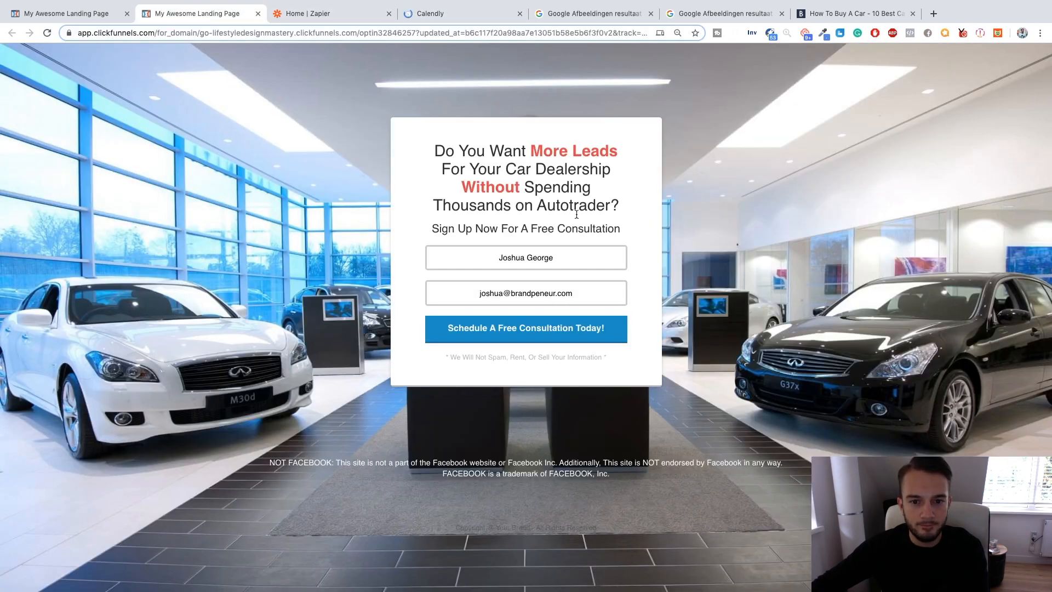
{"action": "left_click", "coordinate": [438, 14]}
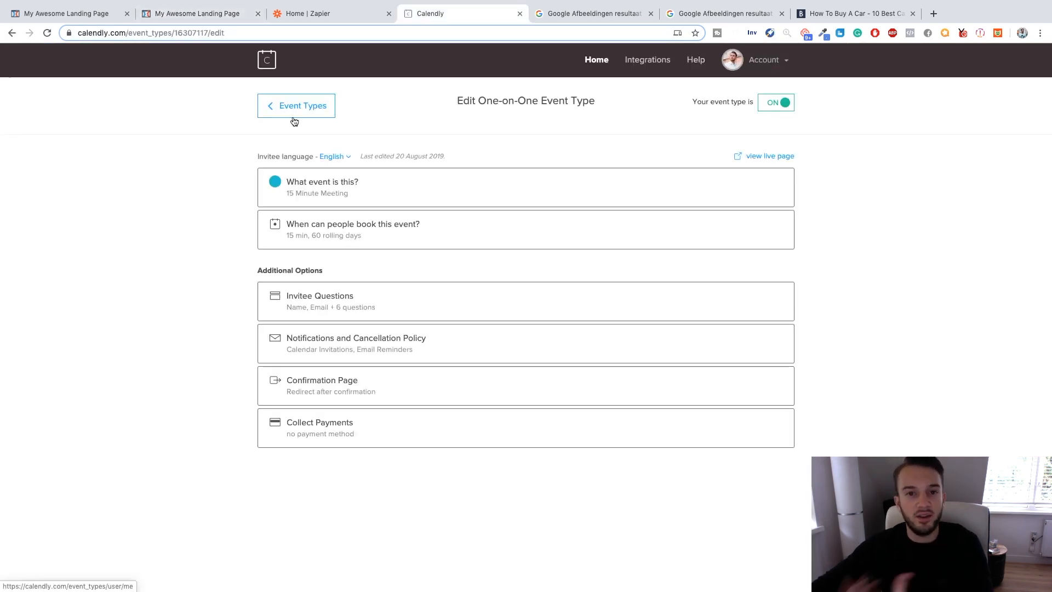
{"action": "left_click", "coordinate": [218, 15]}
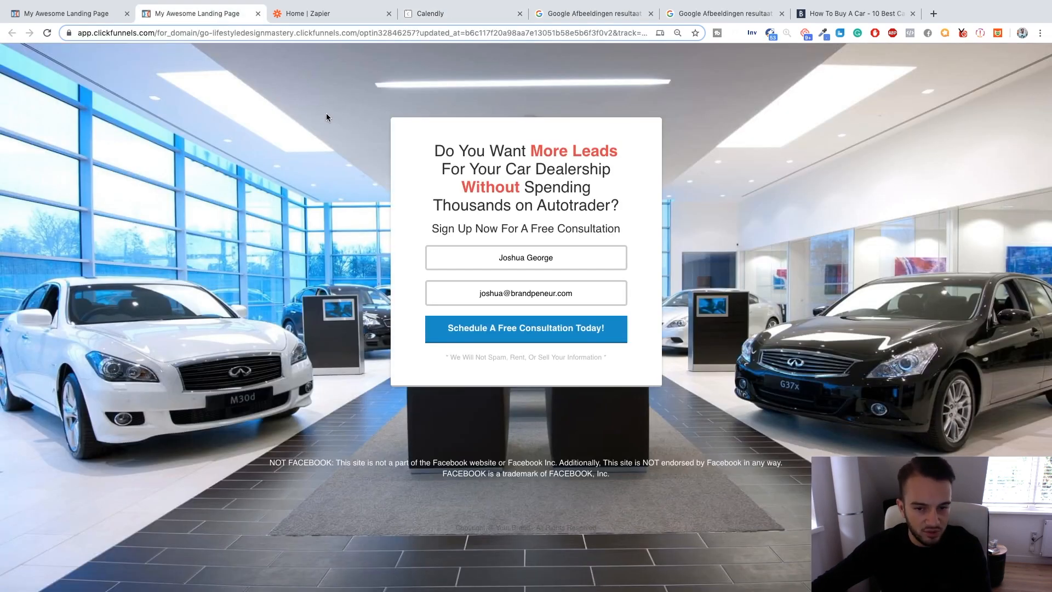
{"action": "left_click_drag", "start_coordinate": [429, 230], "coordinate": [598, 236]}
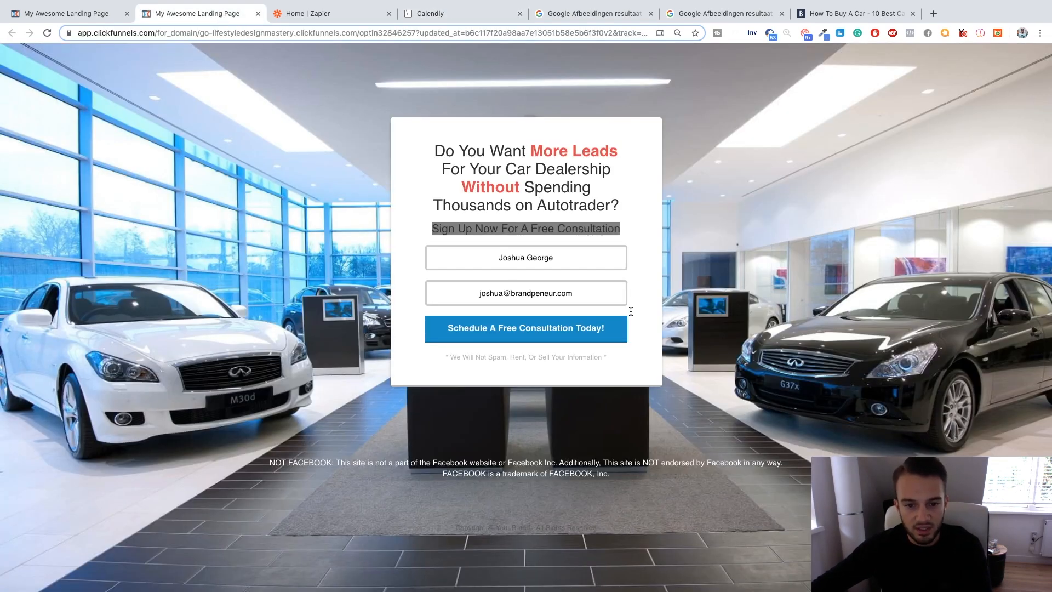
{"action": "left_click", "coordinate": [438, 13]}
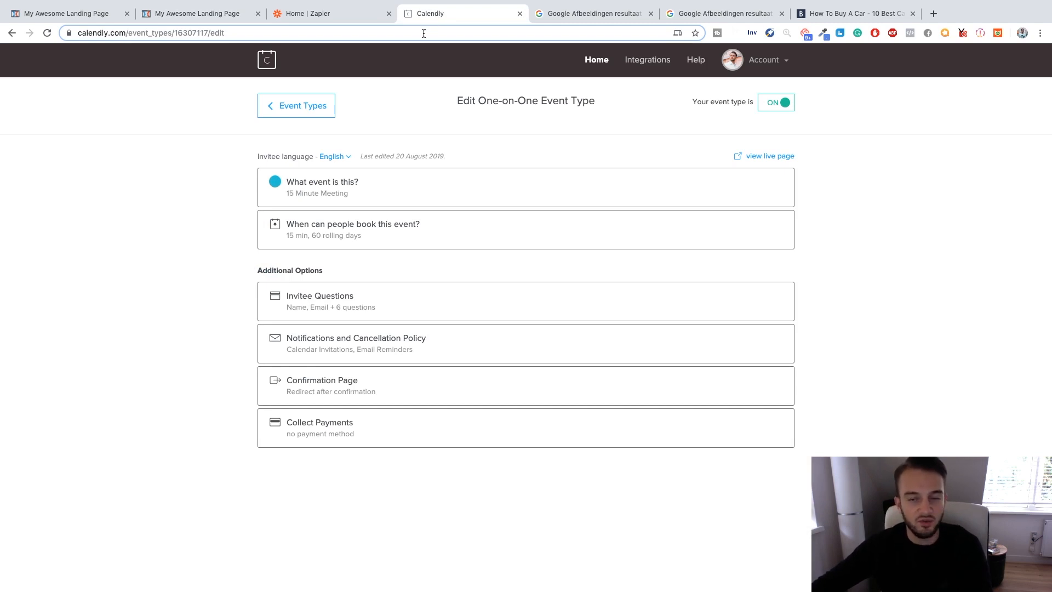
{"action": "left_click", "coordinate": [229, 15]}
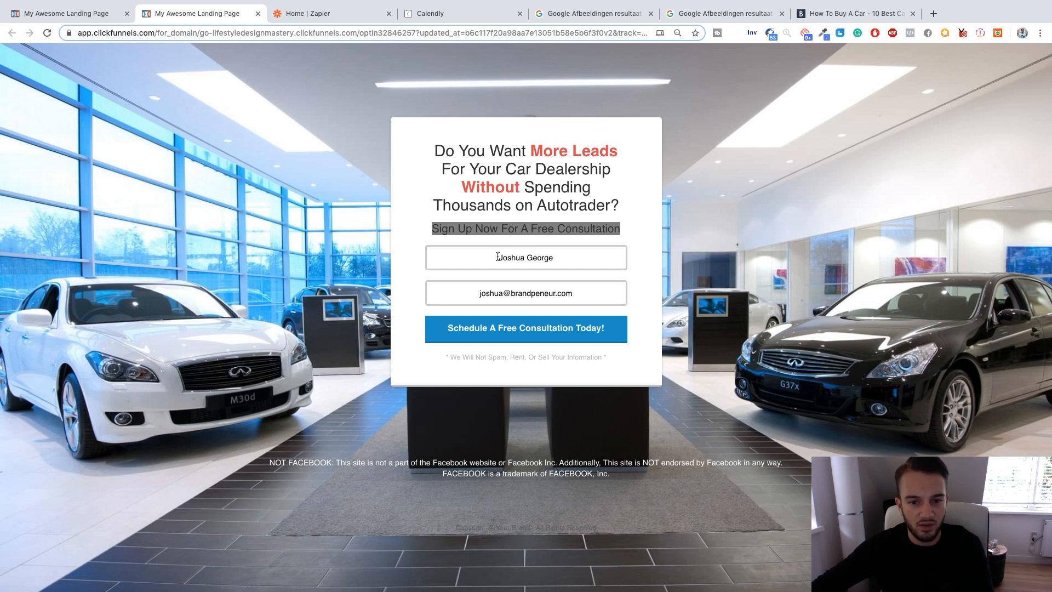
{"action": "left_click", "coordinate": [425, 12]}
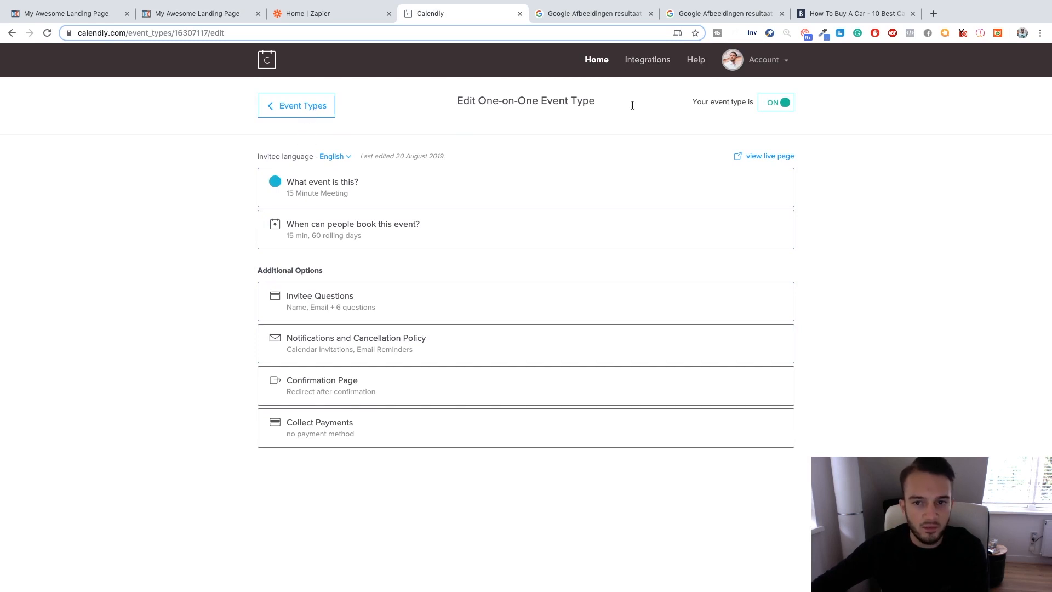
{"action": "left_click", "coordinate": [767, 60]}
{"action": "left_click", "coordinate": [683, 97]}
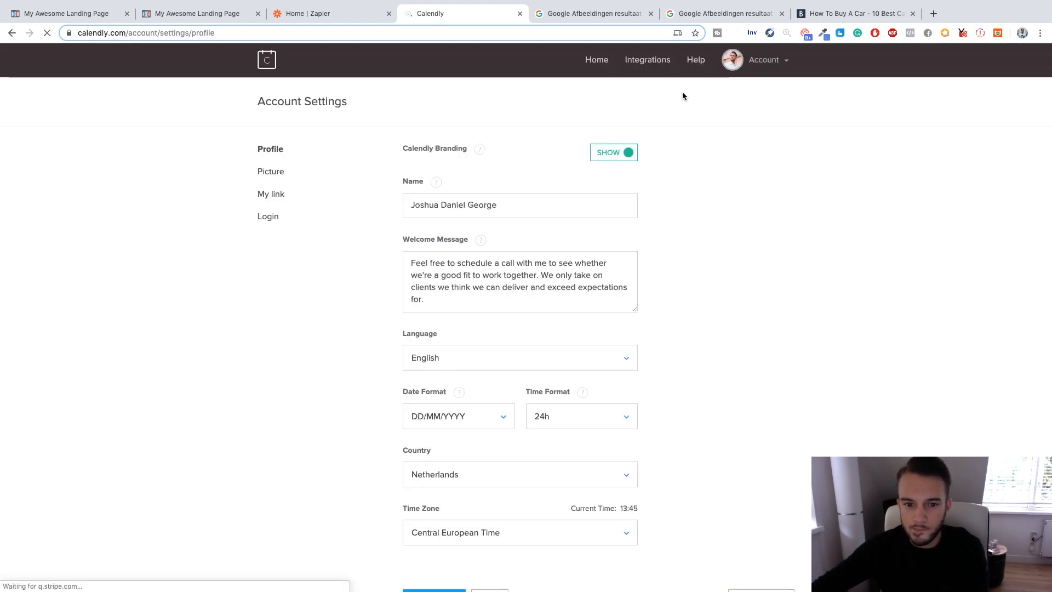
{"action": "left_click", "coordinate": [265, 196]}
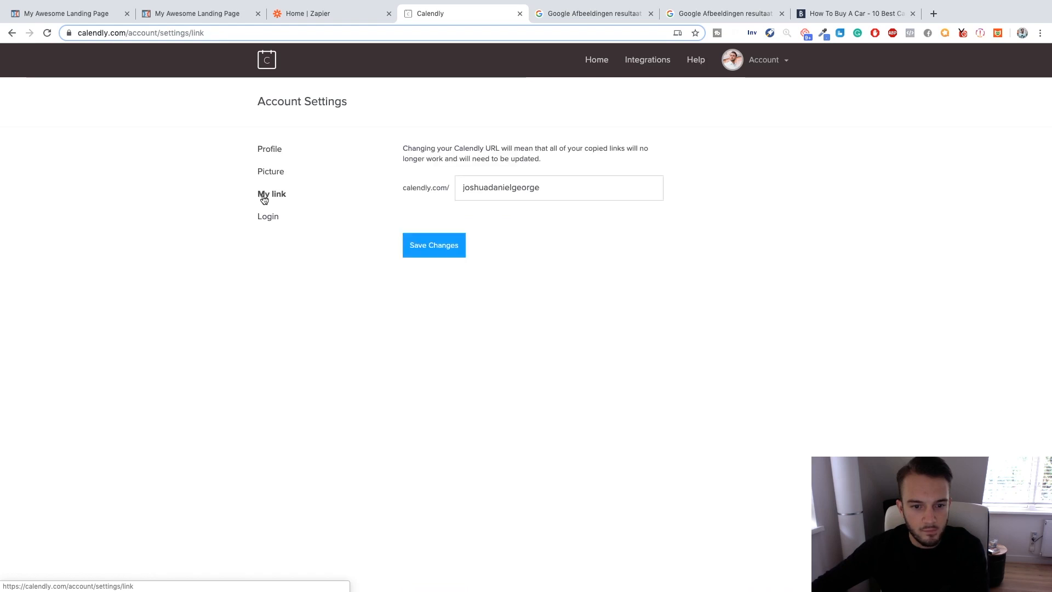
{"action": "left_click", "coordinate": [643, 62]}
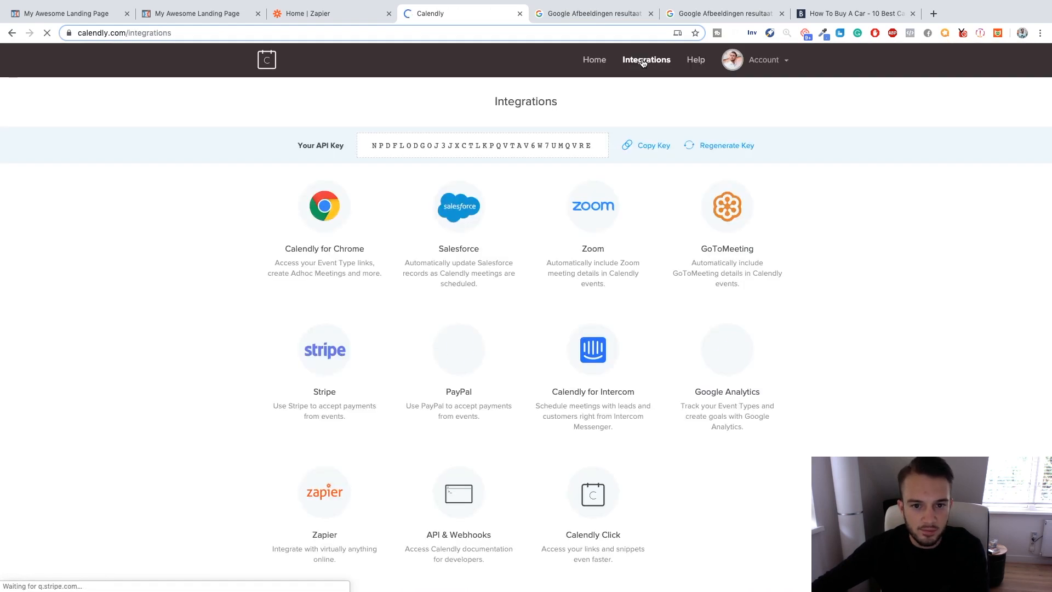
{"action": "left_click", "coordinate": [583, 62]}
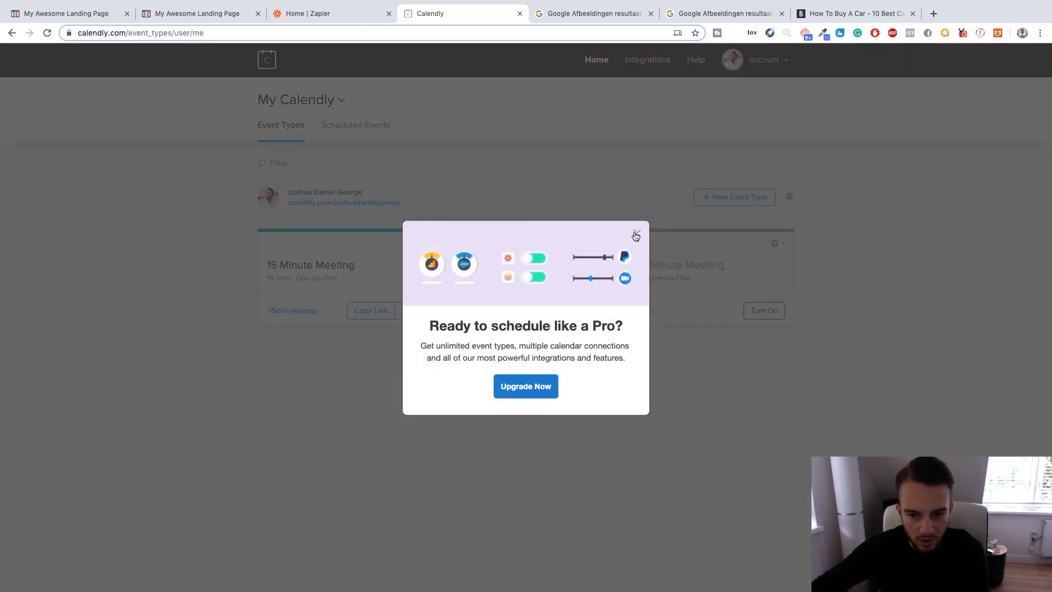
{"action": "left_click", "coordinate": [636, 235]}
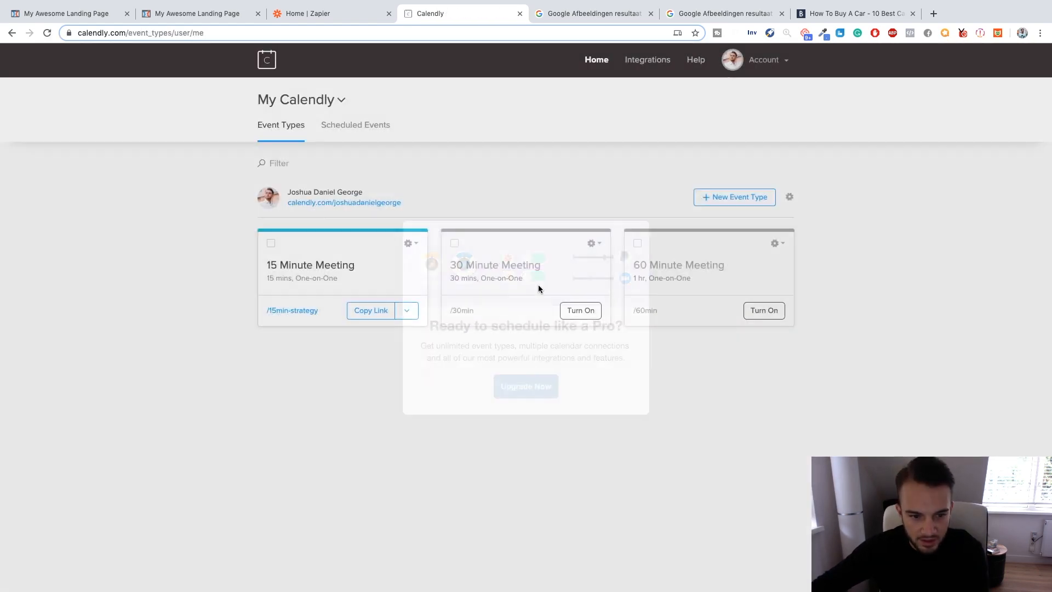
{"action": "left_click", "coordinate": [406, 311]}
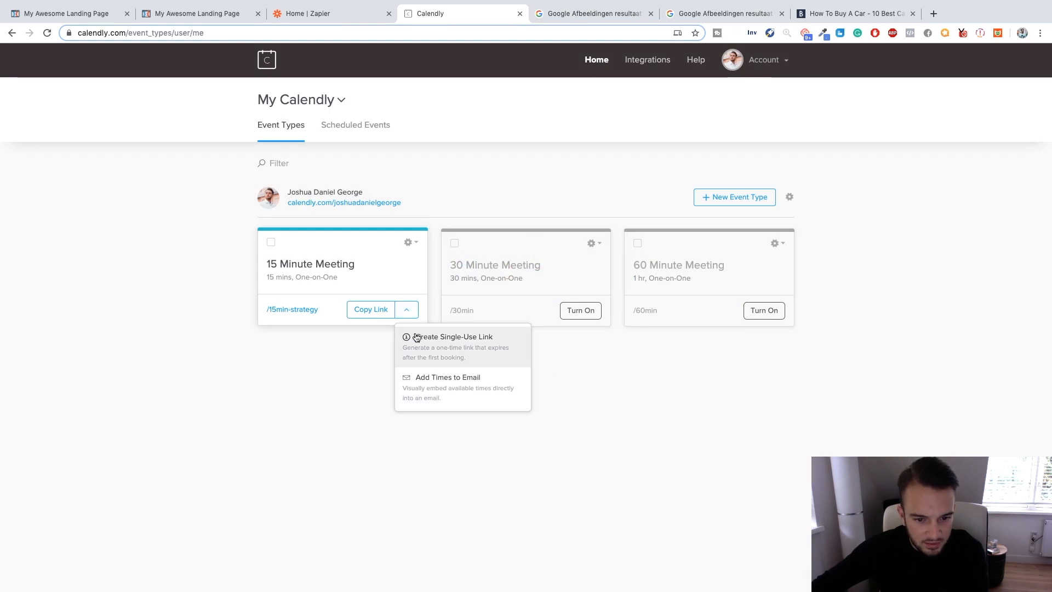
{"action": "left_click", "coordinate": [370, 311]}
Generate the Inline Embed website code for the 15 Minute Meeting and select the entire code.
{"action": "left_click", "coordinate": [415, 243]}
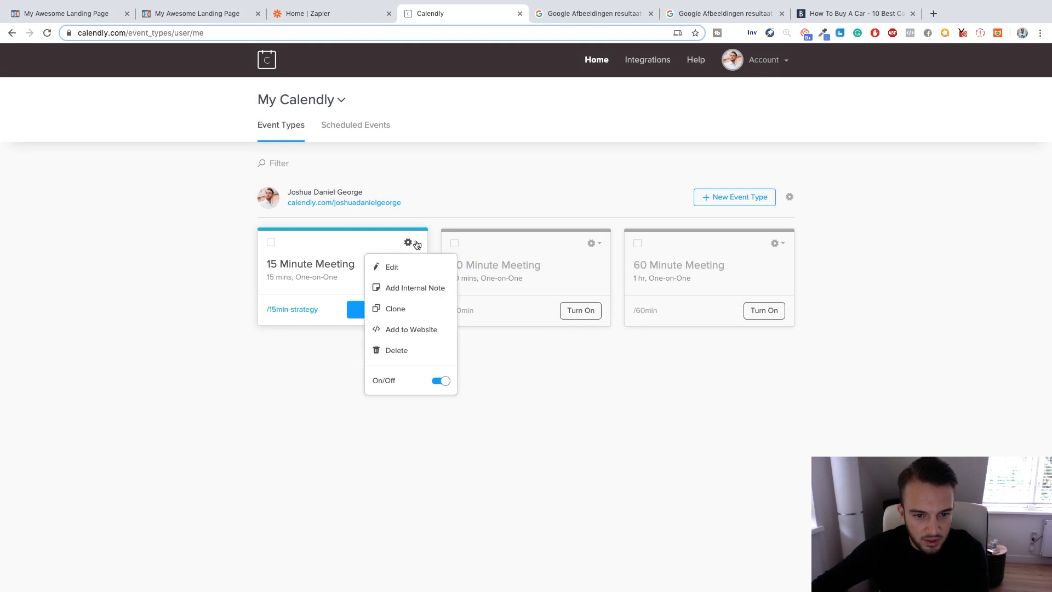
{"action": "left_click", "coordinate": [415, 329]}
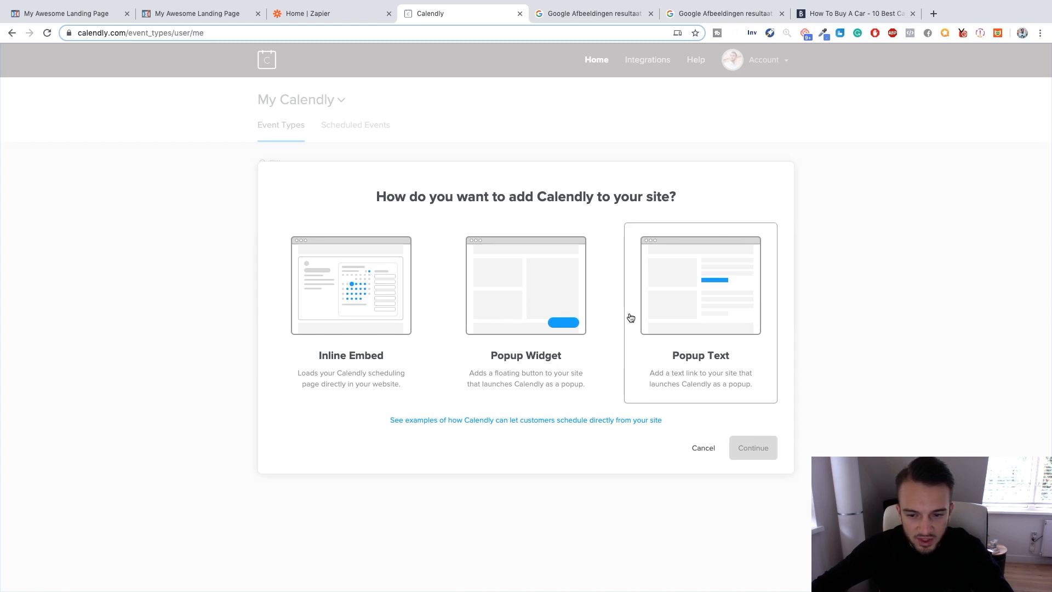
{"action": "left_click", "coordinate": [385, 301]}
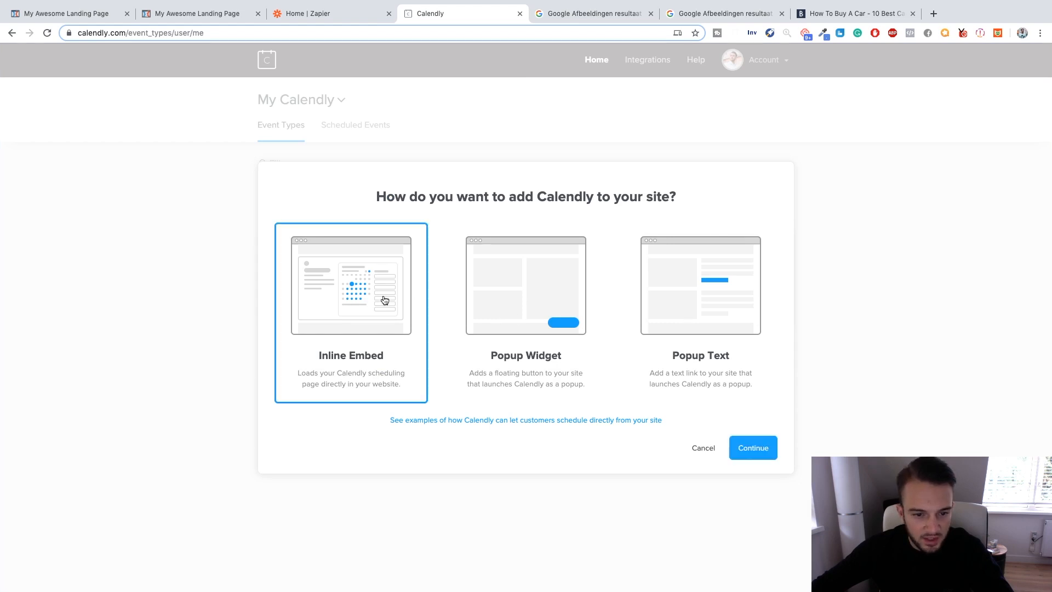
{"action": "left_click", "coordinate": [752, 447]}
{"action": "left_click", "coordinate": [730, 300]}
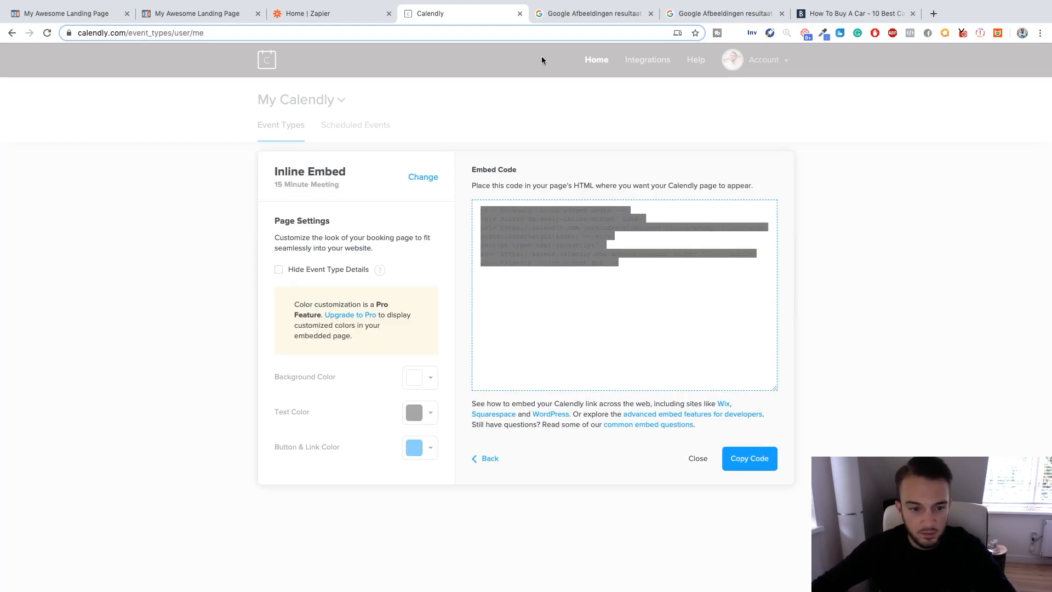
Switch back to the ClickFunnels editor and add a one-column row to the pop-up.
{"action": "left_click", "coordinate": [227, 14]}
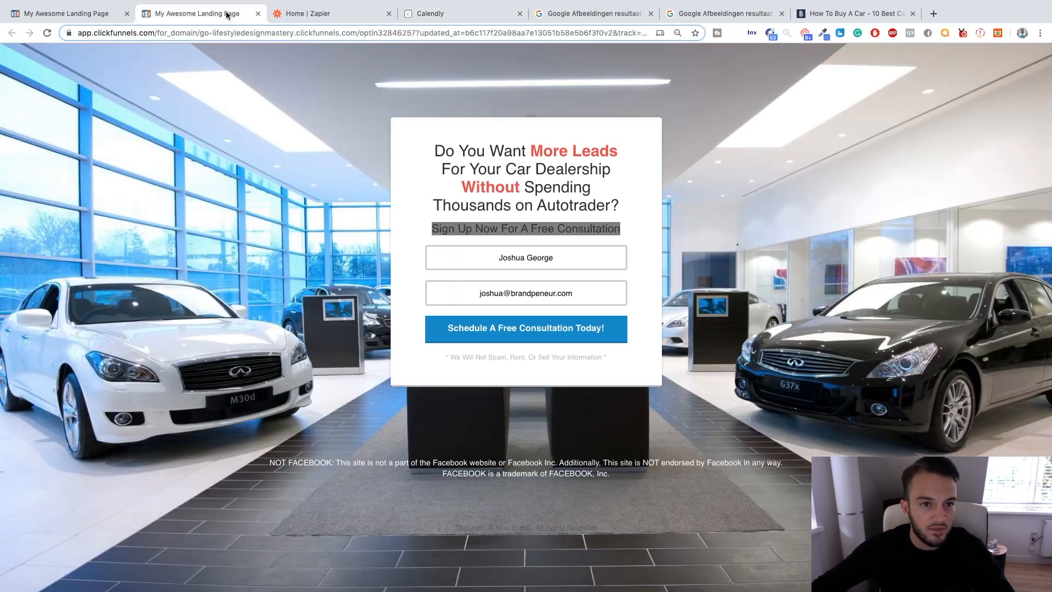
{"action": "left_click", "coordinate": [99, 12]}
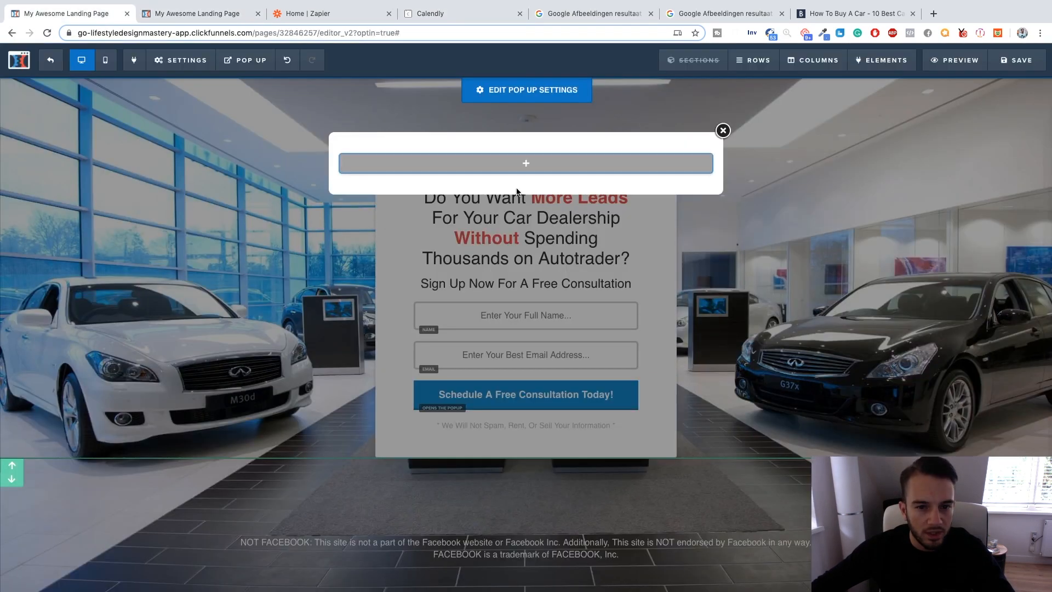
{"action": "left_click", "coordinate": [550, 172]}
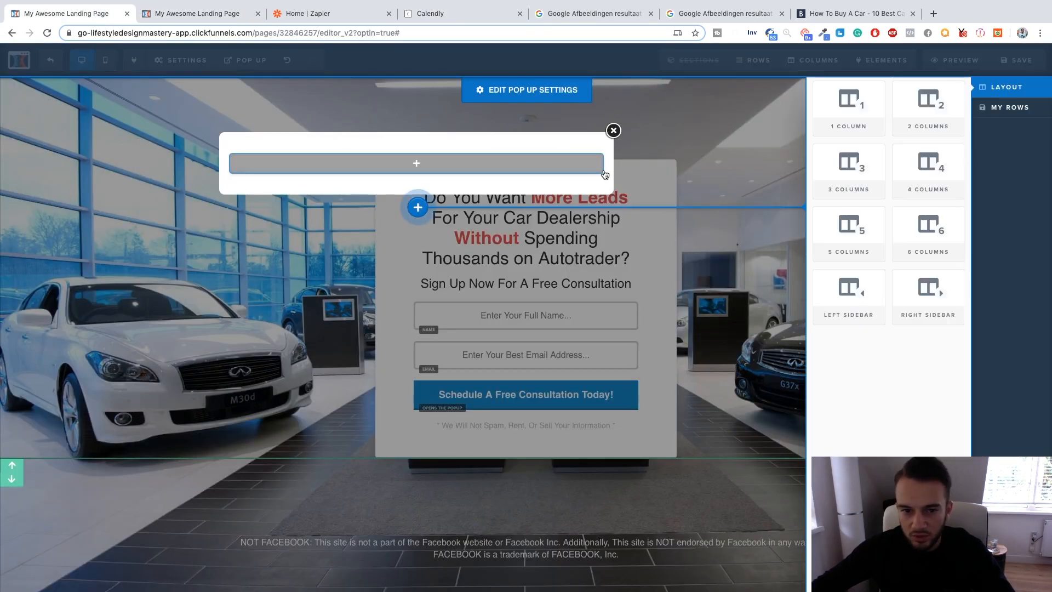
{"action": "left_click", "coordinate": [839, 117]}
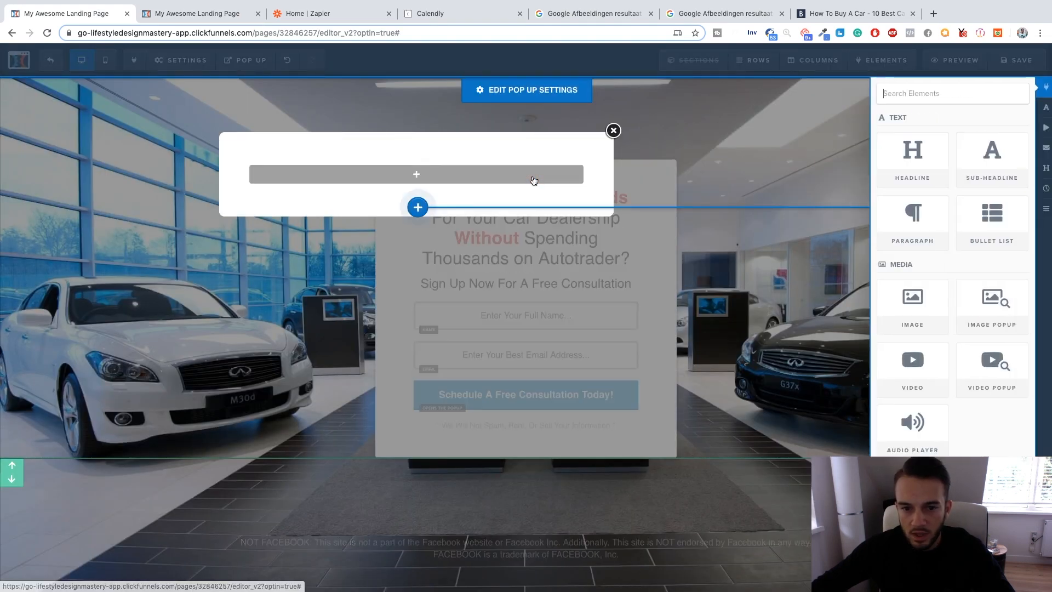
Add a custom JavaScript/HTML element to the pop-up's empty row and insert the copied Calendly inline widget code.
{"action": "scroll", "coordinate": [931, 307], "scroll_direction": "down", "scroll_amount": 5}
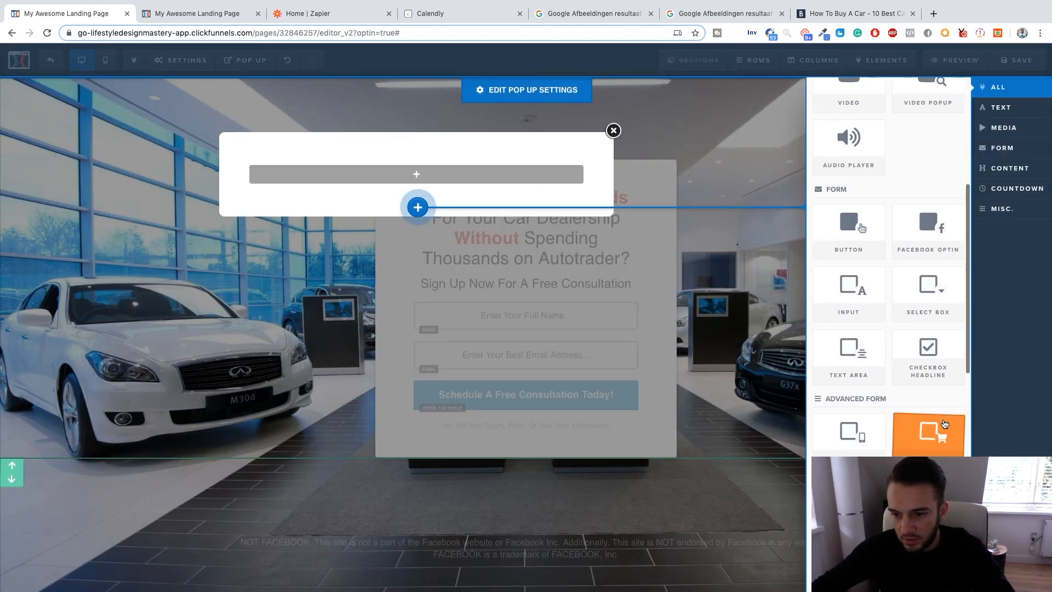
{"action": "scroll", "coordinate": [932, 384], "scroll_direction": "down", "scroll_amount": 6}
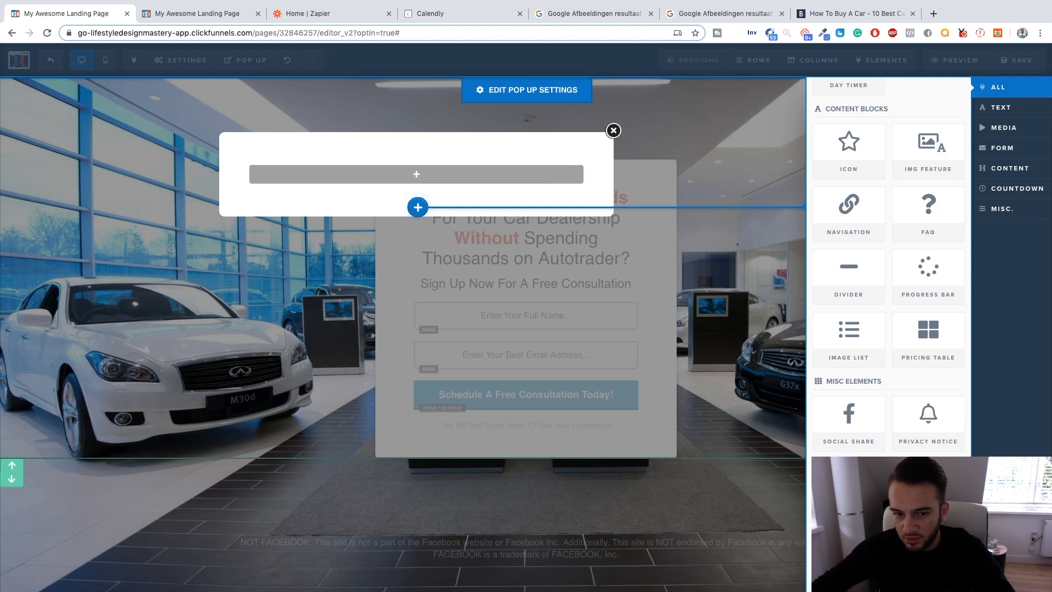
{"action": "left_click", "coordinate": [848, 484]}
{"action": "left_click", "coordinate": [578, 191]}
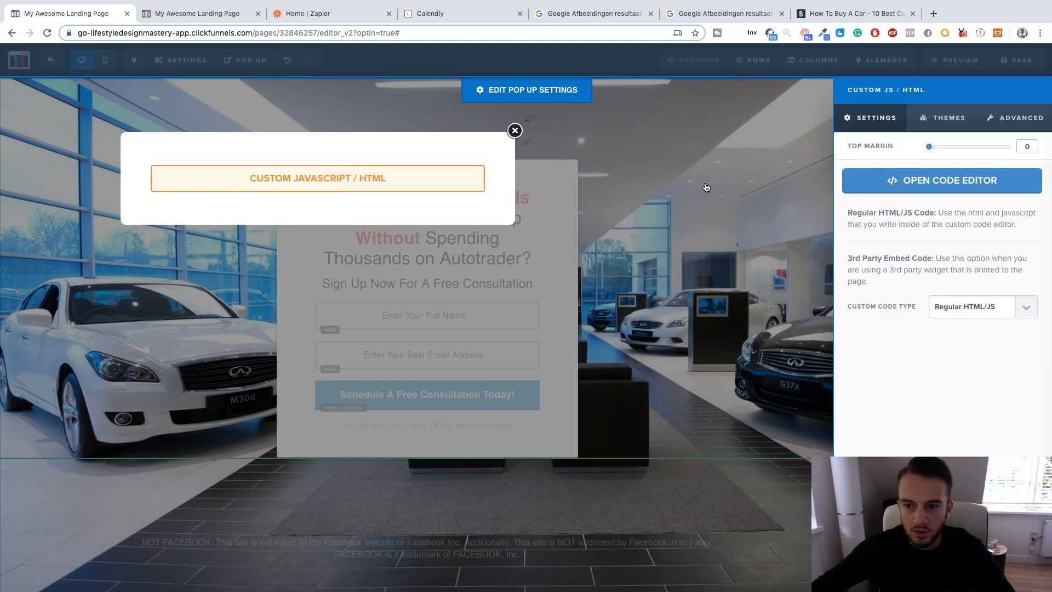
{"action": "left_click", "coordinate": [900, 184]}
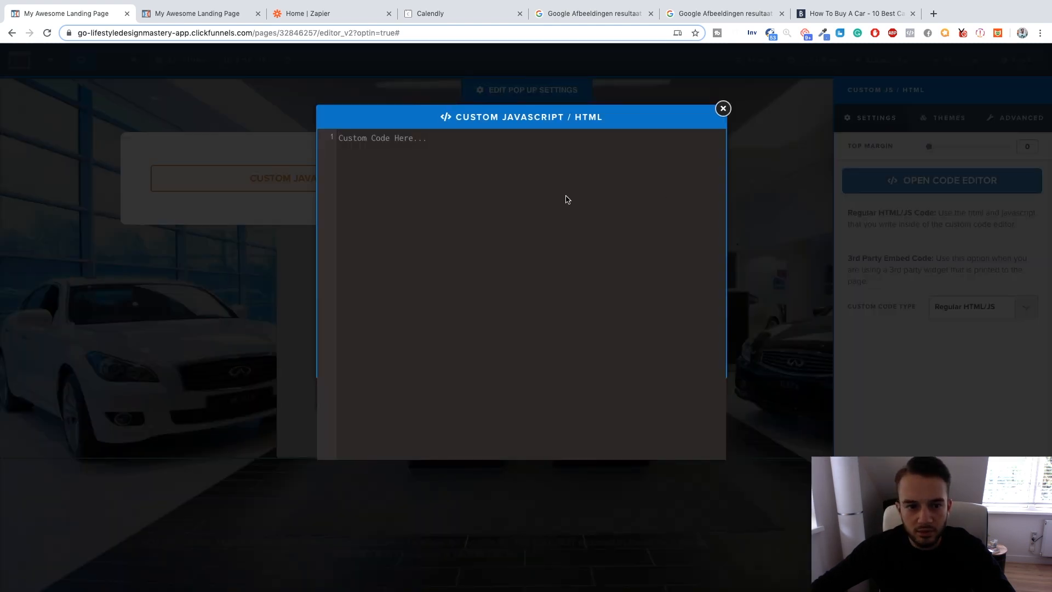
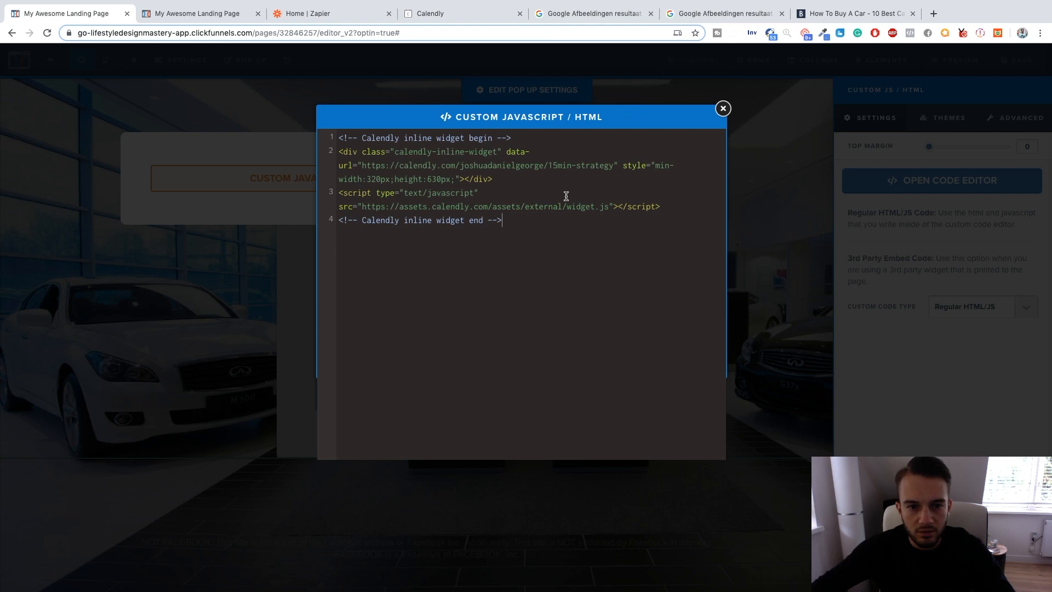
{"action": "left_click", "coordinate": [723, 109]}
Save the landing page and dismiss the SEO metadata settings.
{"action": "left_click", "coordinate": [1029, 70]}
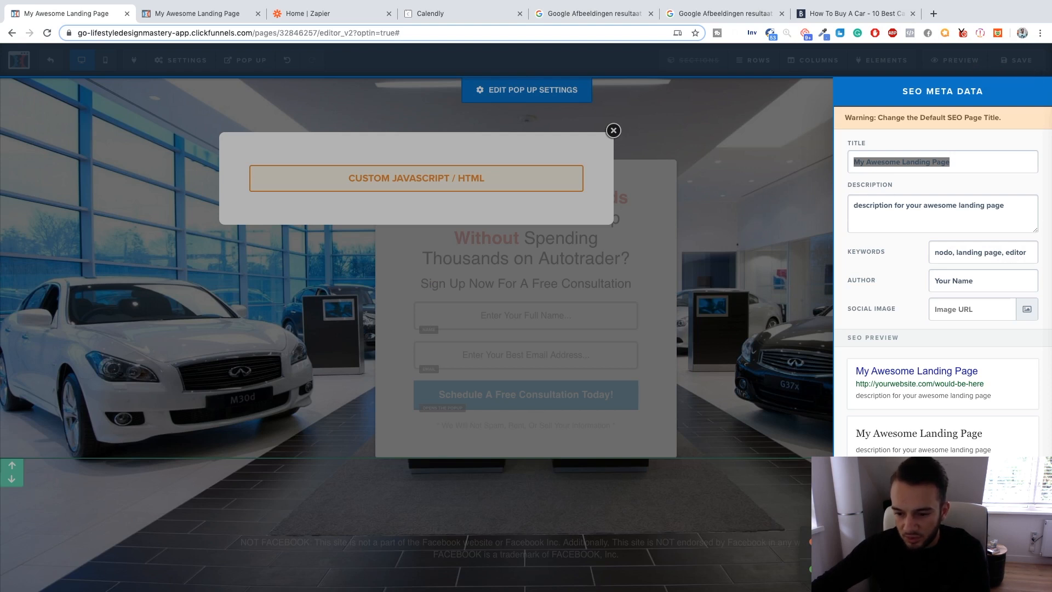
{"action": "left_click", "coordinate": [841, 398]}
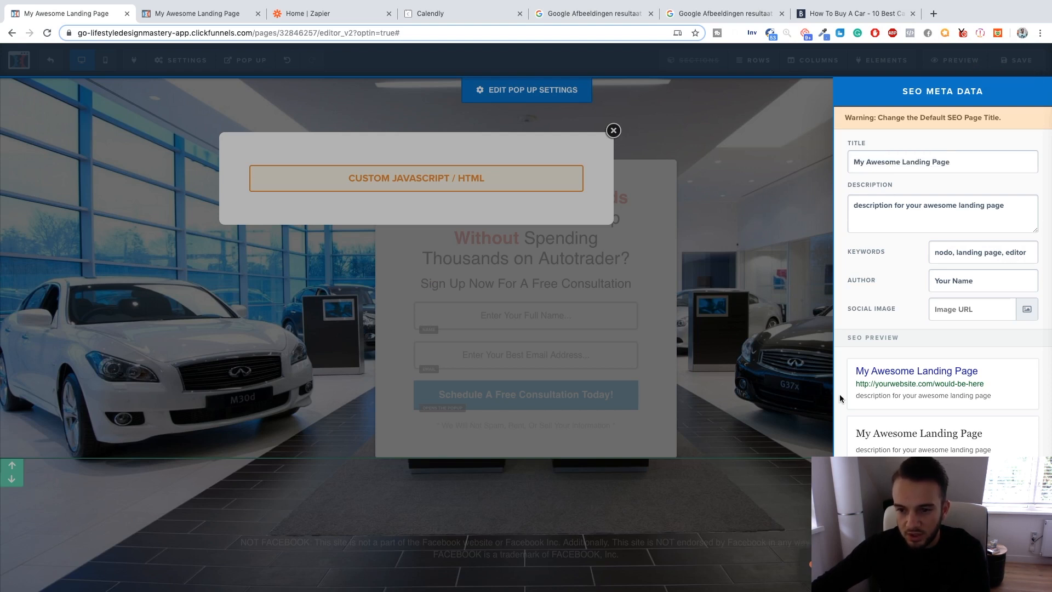
{"action": "left_click", "coordinate": [760, 357]}
Preview the landing page, open the consultation pop-up and examine the embedded Calendly calendar.
{"action": "left_click", "coordinate": [958, 59]}
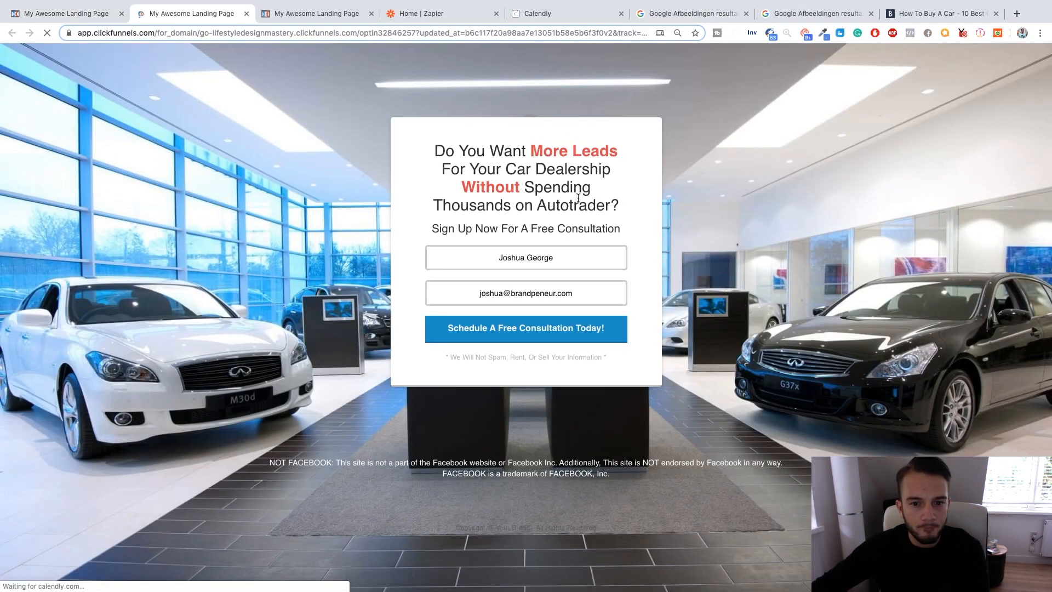
{"action": "left_click", "coordinate": [534, 328]}
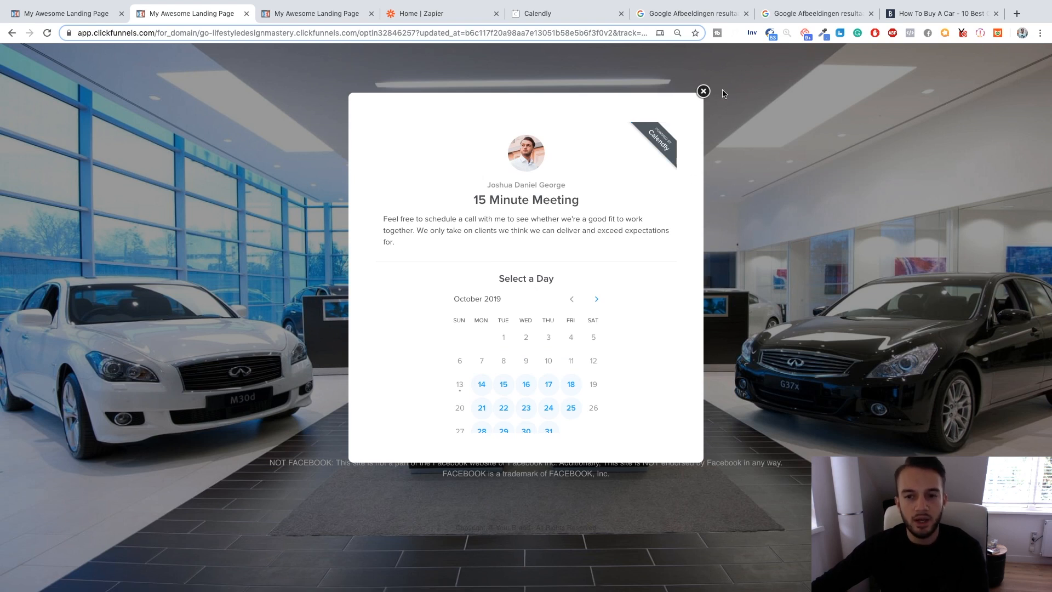
{"action": "left_click", "coordinate": [704, 92]}
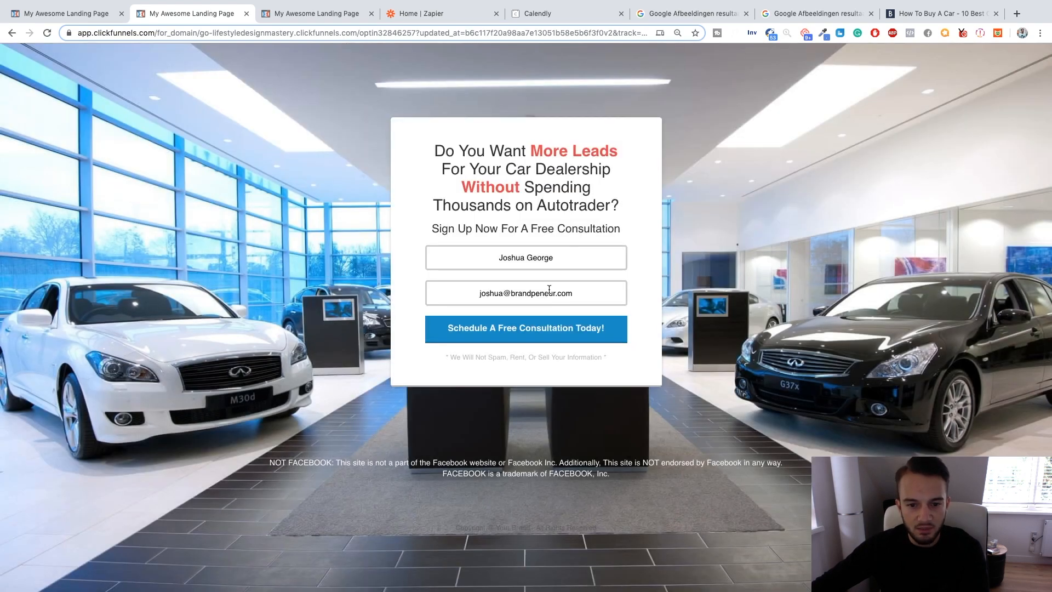
{"action": "left_click", "coordinate": [540, 332]}
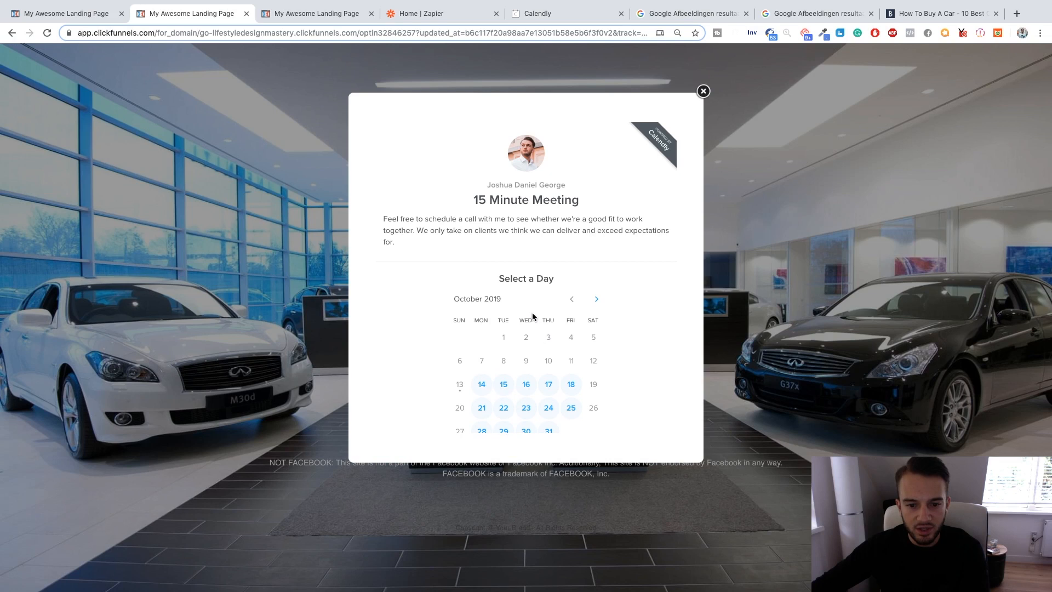
{"action": "scroll", "coordinate": [533, 315], "scroll_direction": "down", "scroll_amount": 2}
{"action": "scroll", "coordinate": [585, 207], "scroll_direction": "up", "scroll_amount": 2}
{"action": "scroll", "coordinate": [562, 213], "scroll_direction": "down", "scroll_amount": 1}
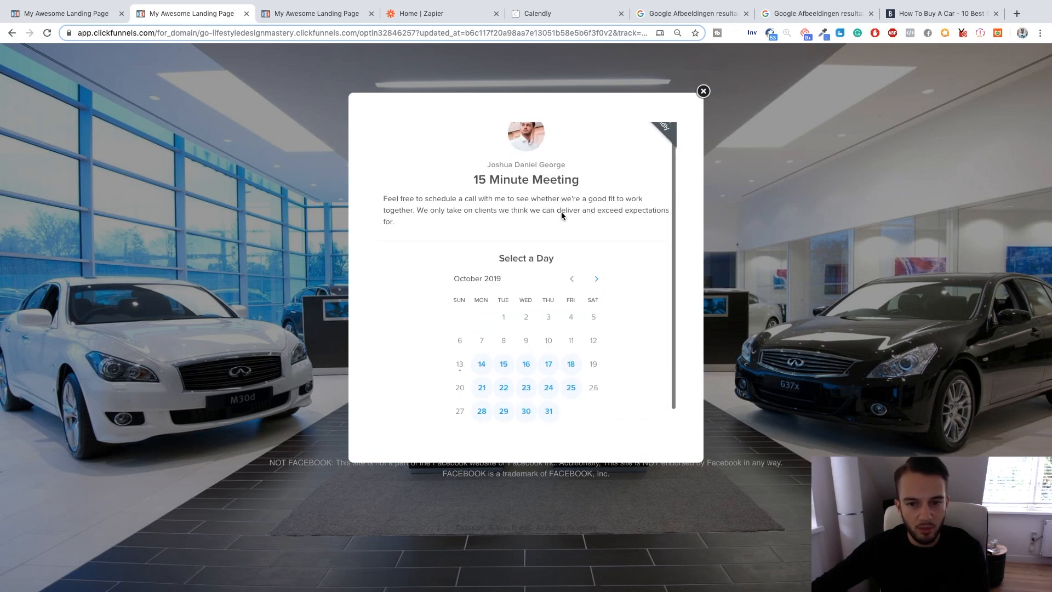
{"action": "scroll", "coordinate": [561, 213], "scroll_direction": "down", "scroll_amount": 1}
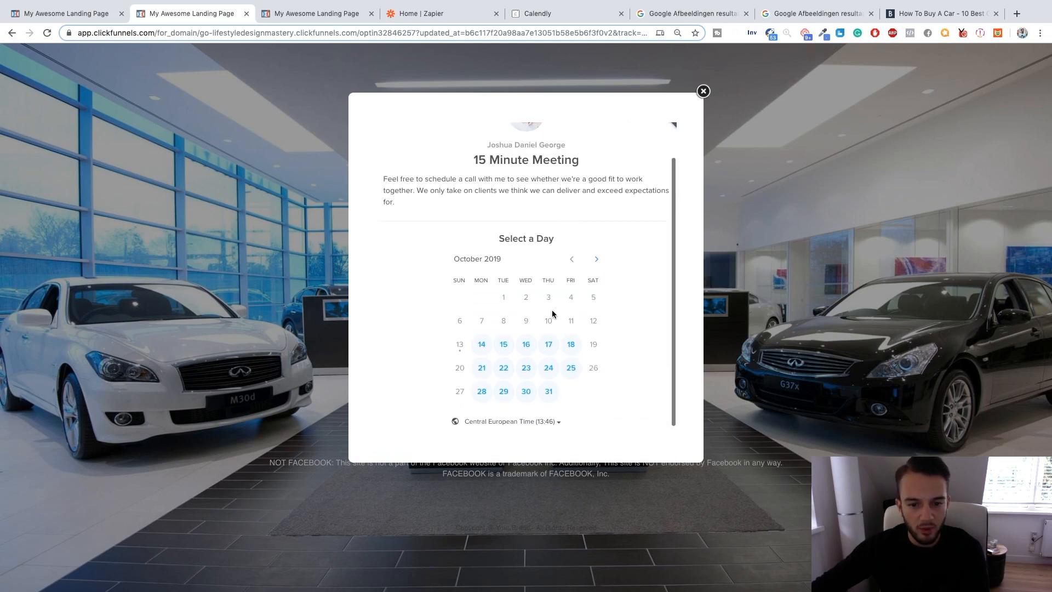
Review the available meeting times for October 14, 2019 in the embedded calendar and close the pop-up.
{"action": "left_click", "coordinate": [480, 345]}
{"action": "scroll", "coordinate": [465, 286], "scroll_direction": "down", "scroll_amount": 4}
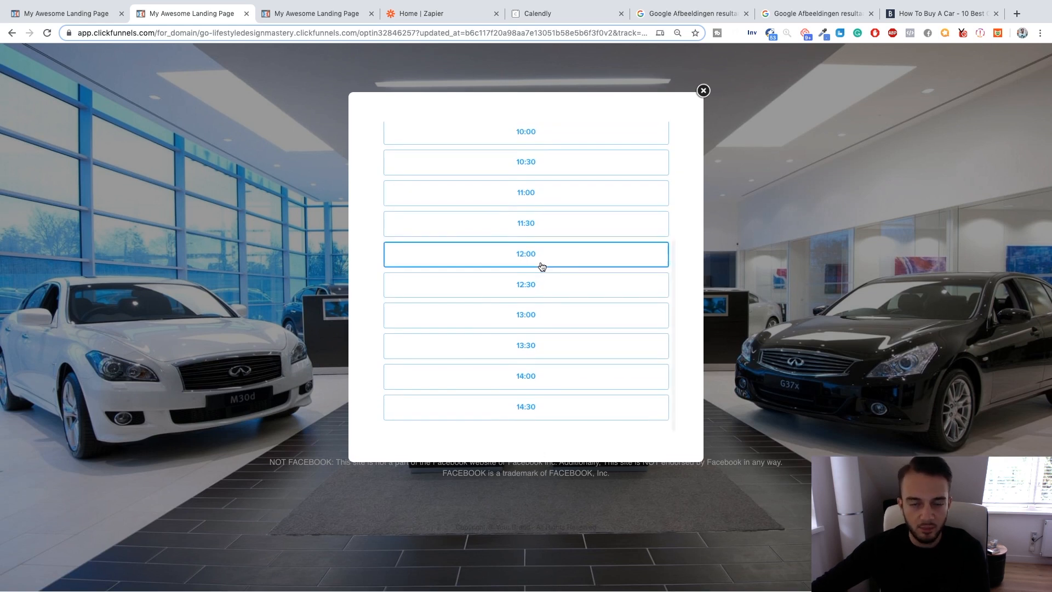
{"action": "scroll", "coordinate": [539, 266], "scroll_direction": "up", "scroll_amount": 4}
{"action": "scroll", "coordinate": [534, 264], "scroll_direction": "down", "scroll_amount": 4}
{"action": "scroll", "coordinate": [531, 264], "scroll_direction": "up", "scroll_amount": 4}
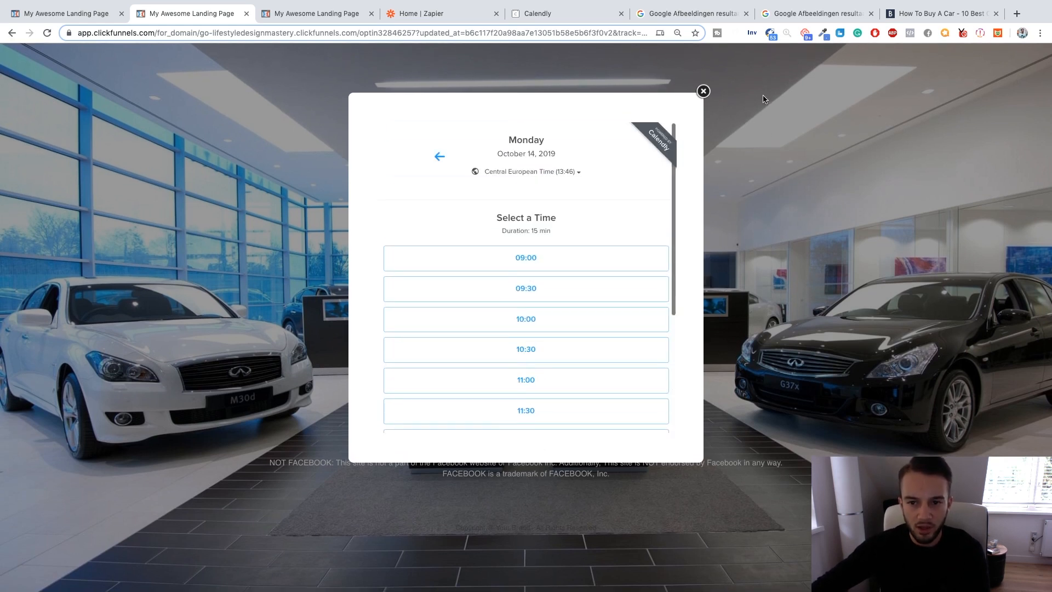
{"action": "left_click", "coordinate": [703, 91]}
Test the booking pop-up on the live landing page by selecting and confirming 09:00 on October 14, 2019.
{"action": "left_click", "coordinate": [574, 14]}
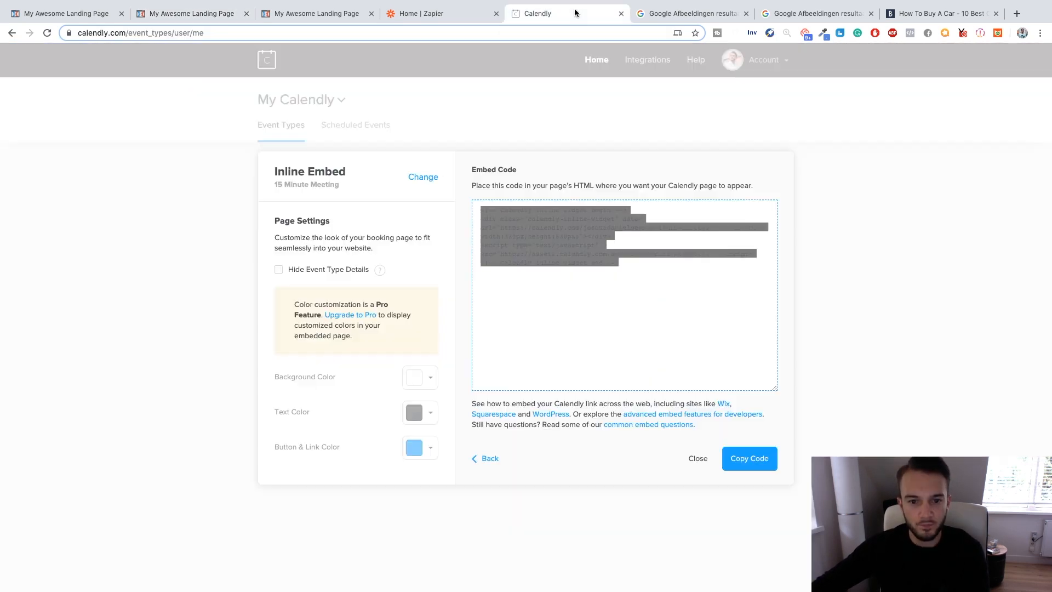
{"action": "left_click", "coordinate": [326, 19]}
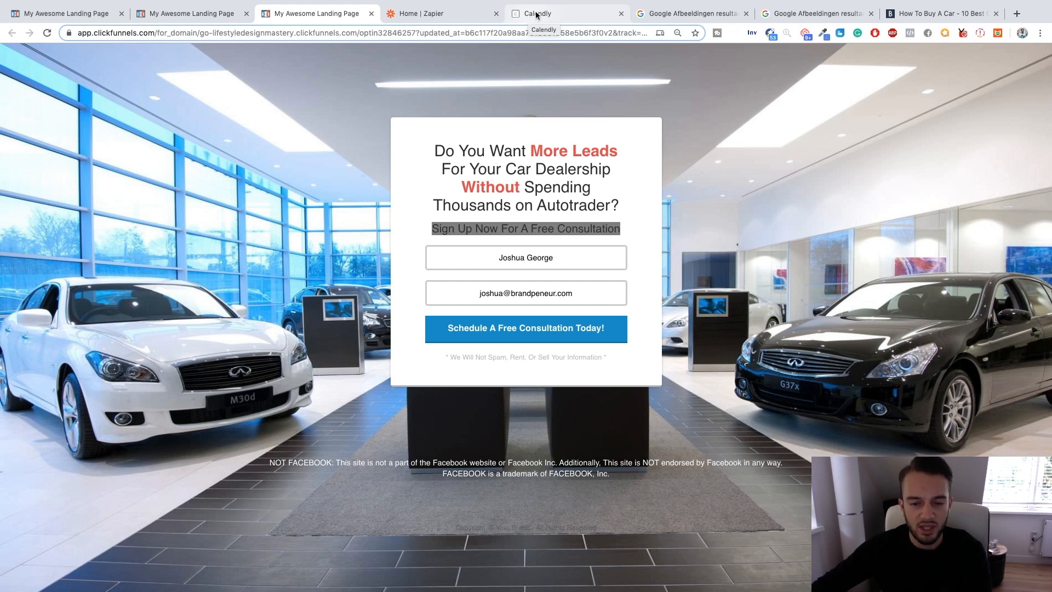
{"action": "left_click", "coordinate": [526, 335]}
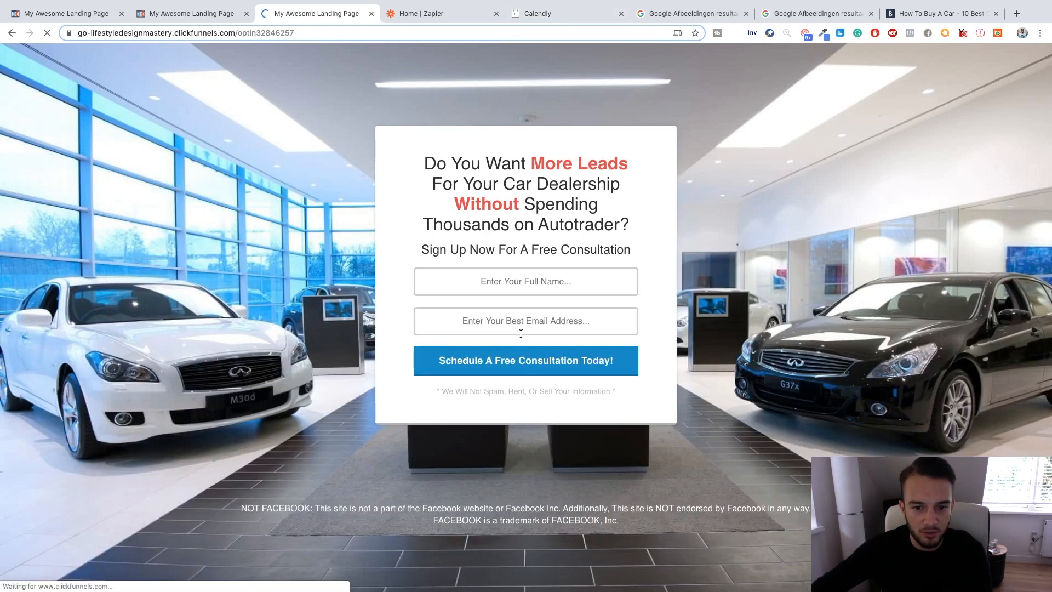
{"action": "left_click", "coordinate": [521, 365]}
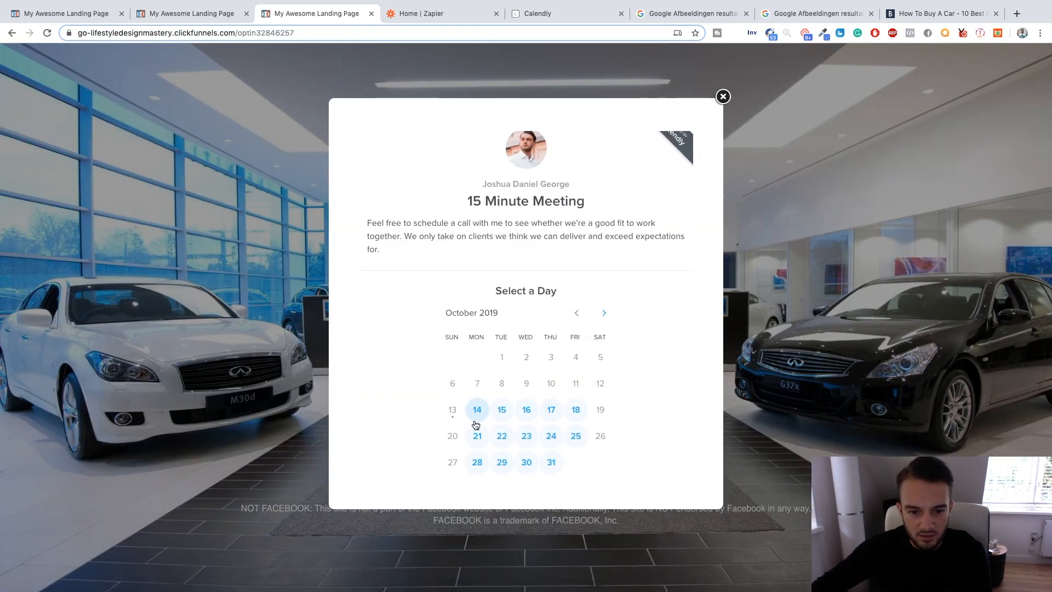
{"action": "left_click", "coordinate": [479, 419]}
{"action": "left_click", "coordinate": [541, 291]}
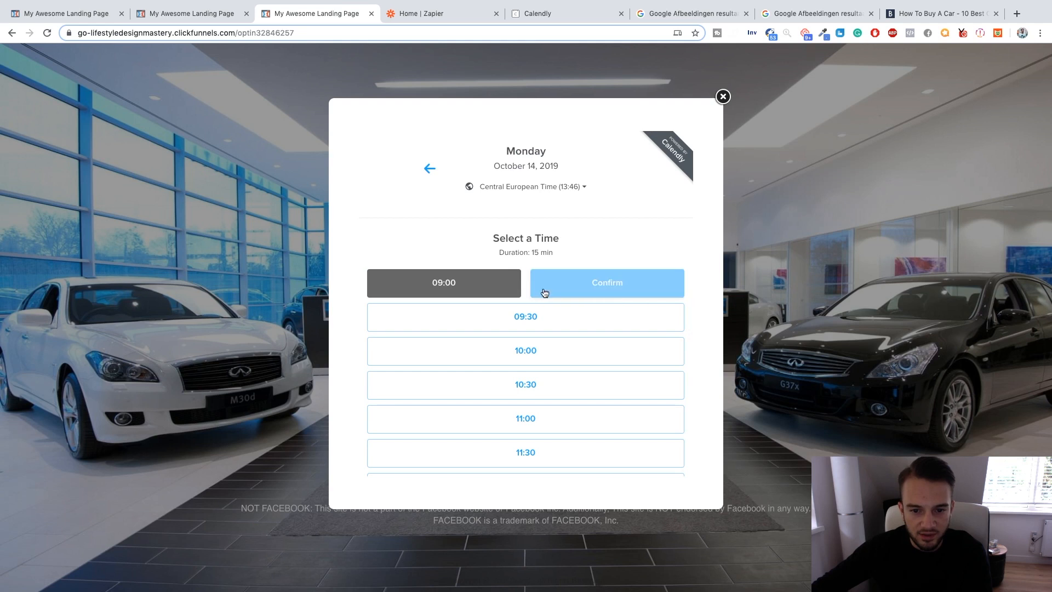
{"action": "left_click", "coordinate": [560, 289]}
Review the contact, advertising budget and business questions in the booking form, and close the pop-up without scheduling.
{"action": "scroll", "coordinate": [524, 282], "scroll_direction": "down", "scroll_amount": 3}
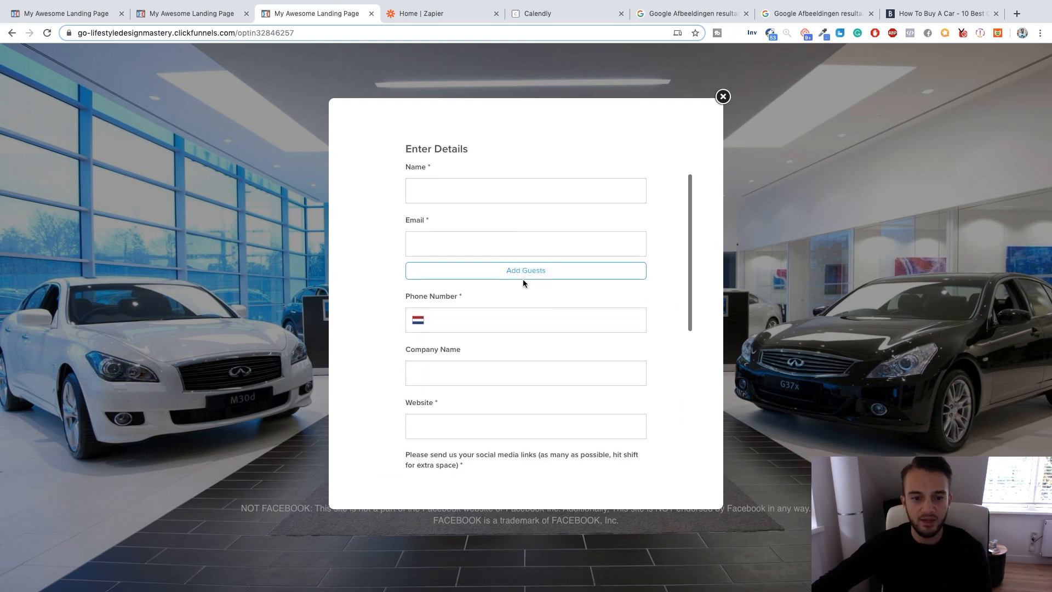
{"action": "scroll", "coordinate": [505, 375], "scroll_direction": "down", "scroll_amount": 5}
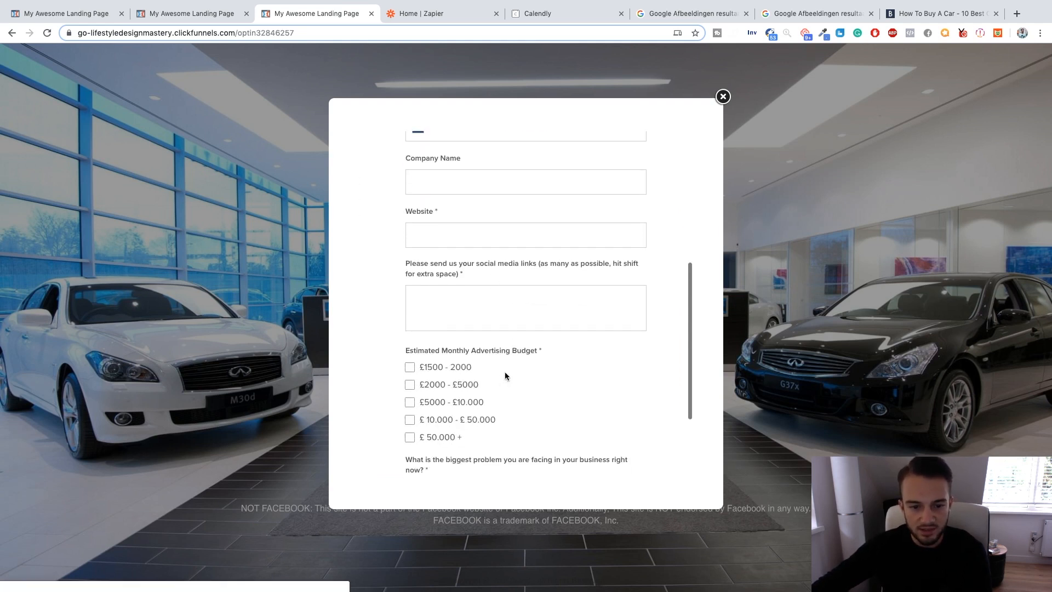
{"action": "scroll", "coordinate": [429, 290], "scroll_direction": "down", "scroll_amount": 1}
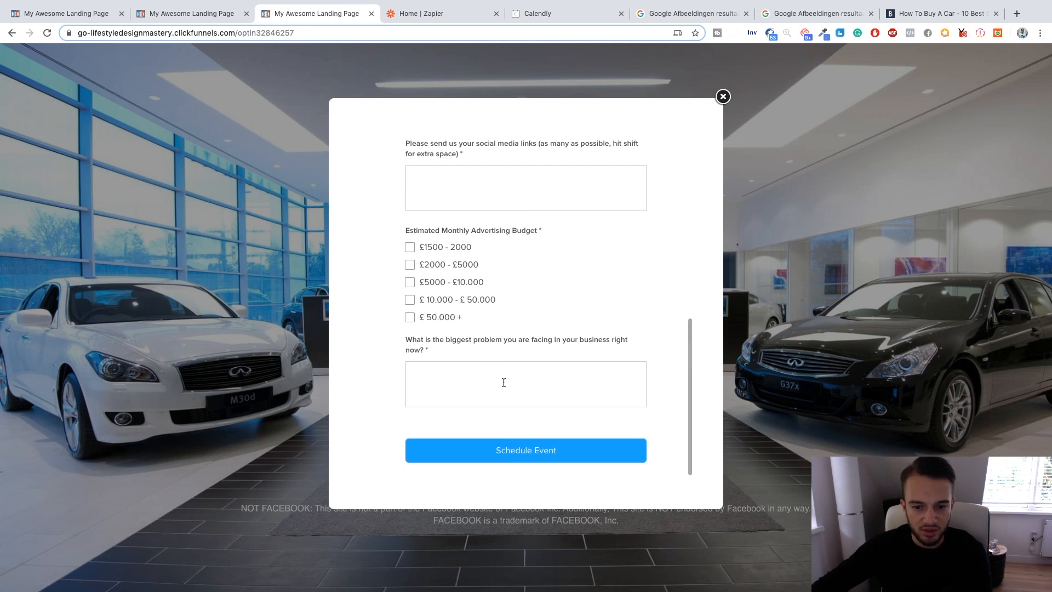
{"action": "left_click", "coordinate": [723, 97]}
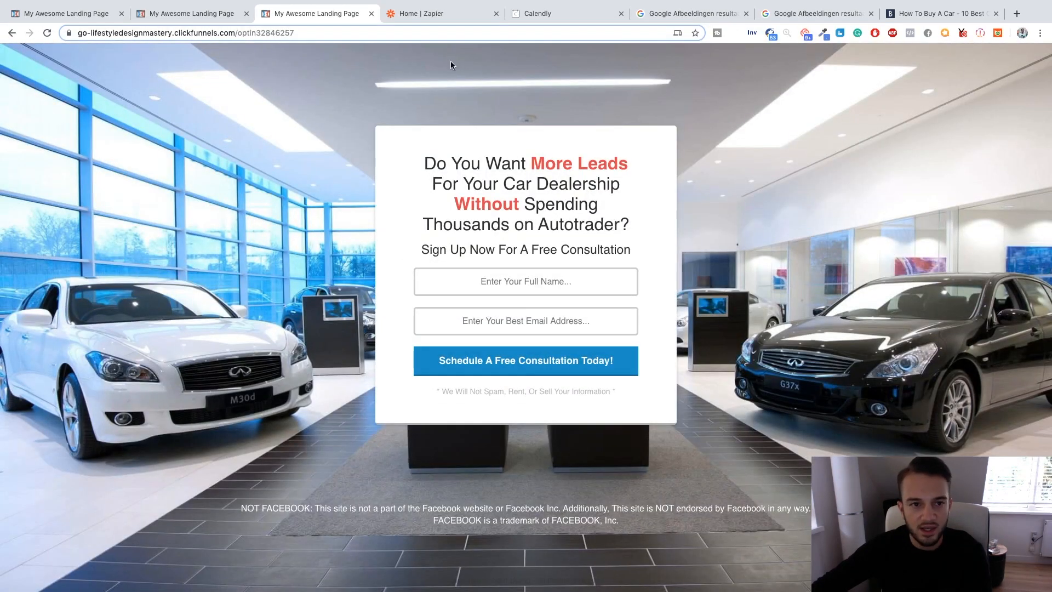
Compare the opt-in form in the preview and live page, checking the full name field.
{"action": "left_click", "coordinate": [196, 20]}
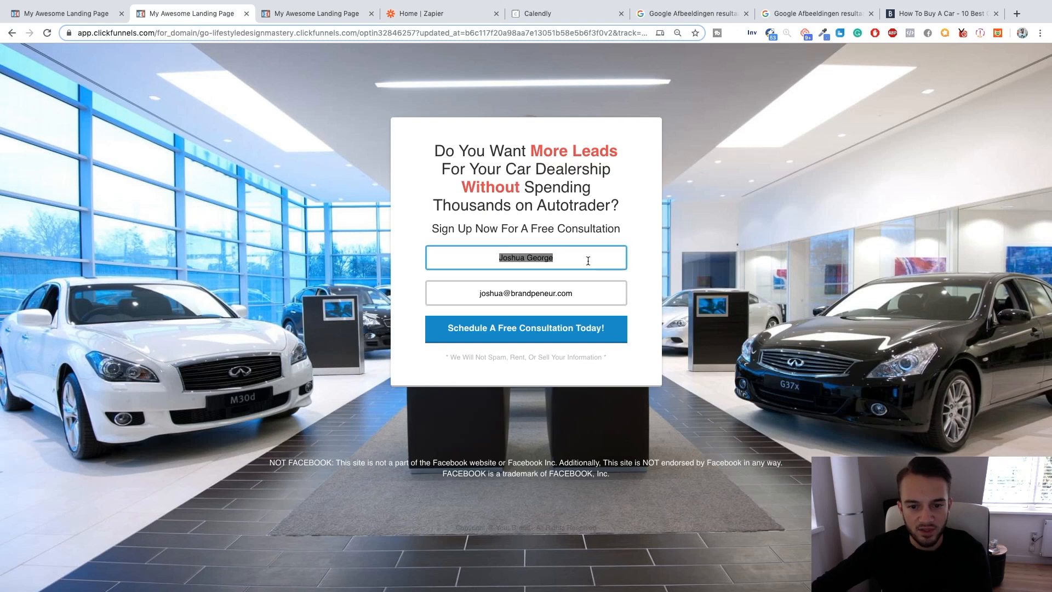
{"action": "left_click", "coordinate": [317, 17]}
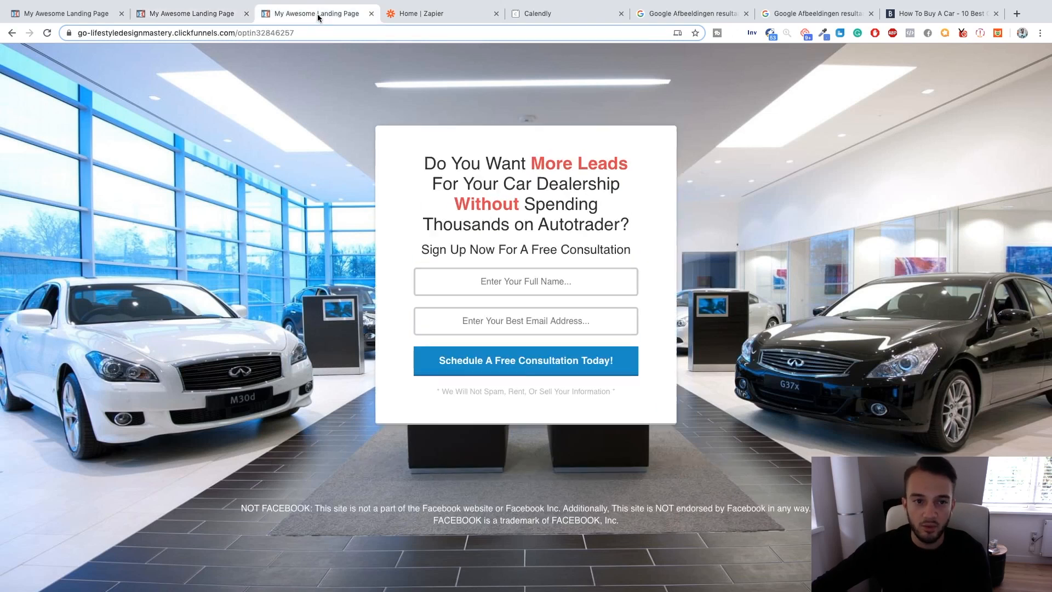
{"action": "left_click", "coordinate": [497, 285]}
{"action": "left_click", "coordinate": [391, 284]}
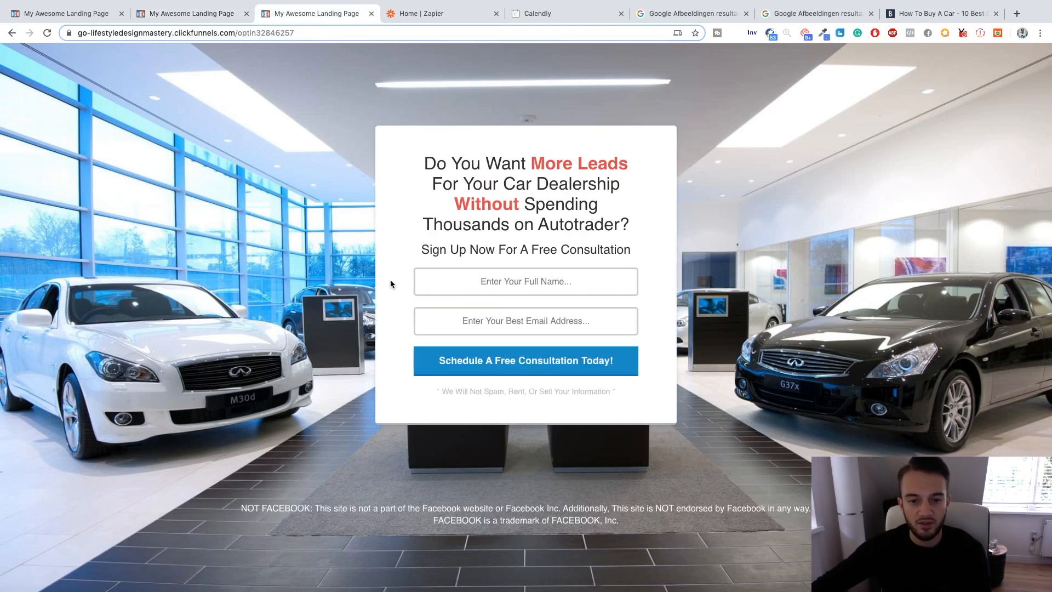
{"action": "left_click", "coordinate": [561, 281]}
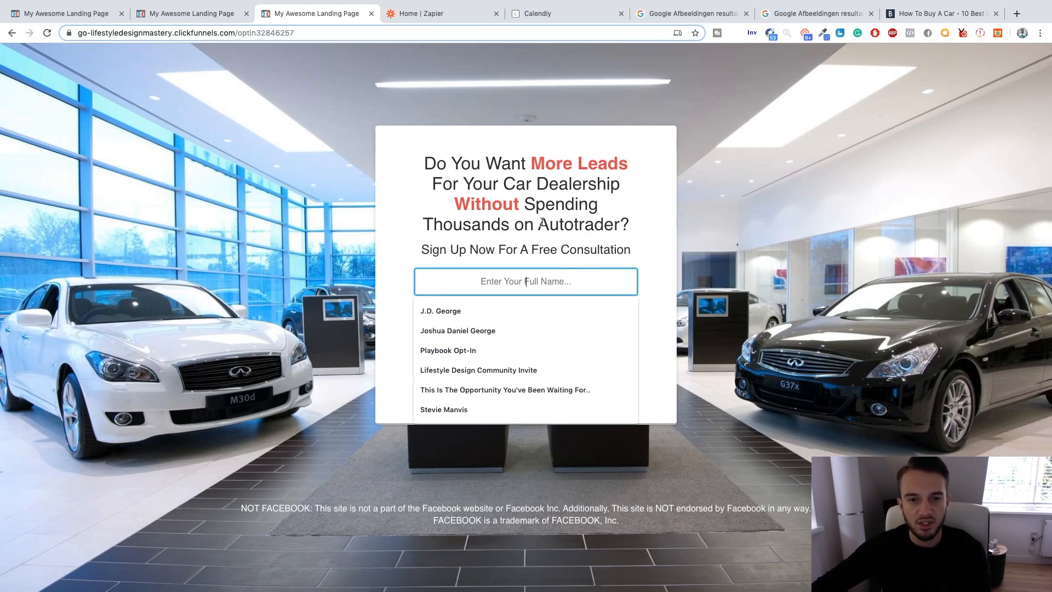
{"action": "left_click", "coordinate": [520, 154]}
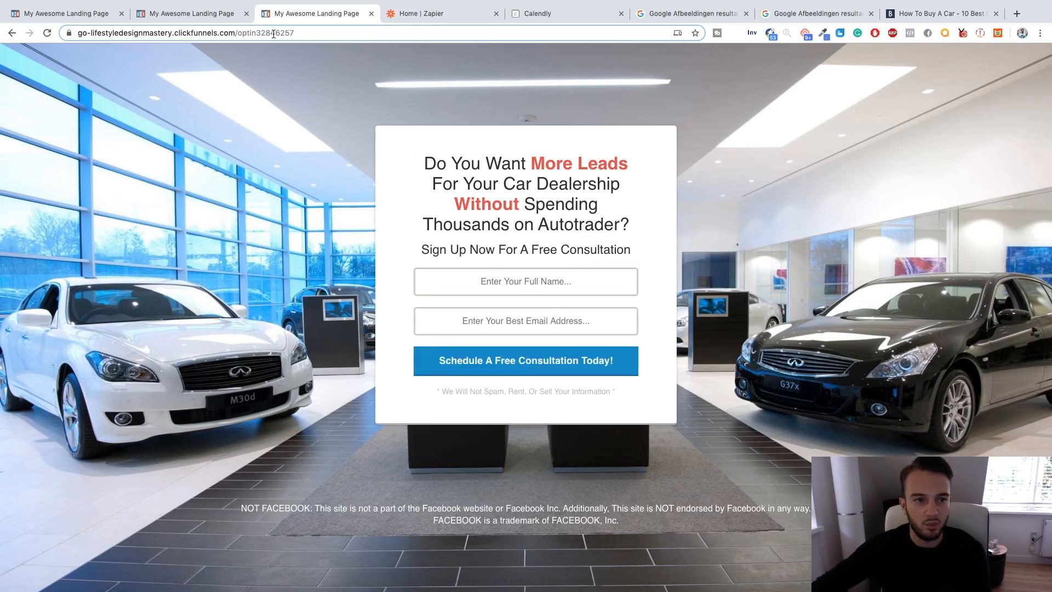
Return to the ClickFunnels editor, set the page's SEO title to "Lead Gen Funnel Car Dealership" and save the page.
{"action": "left_click", "coordinate": [64, 7]}
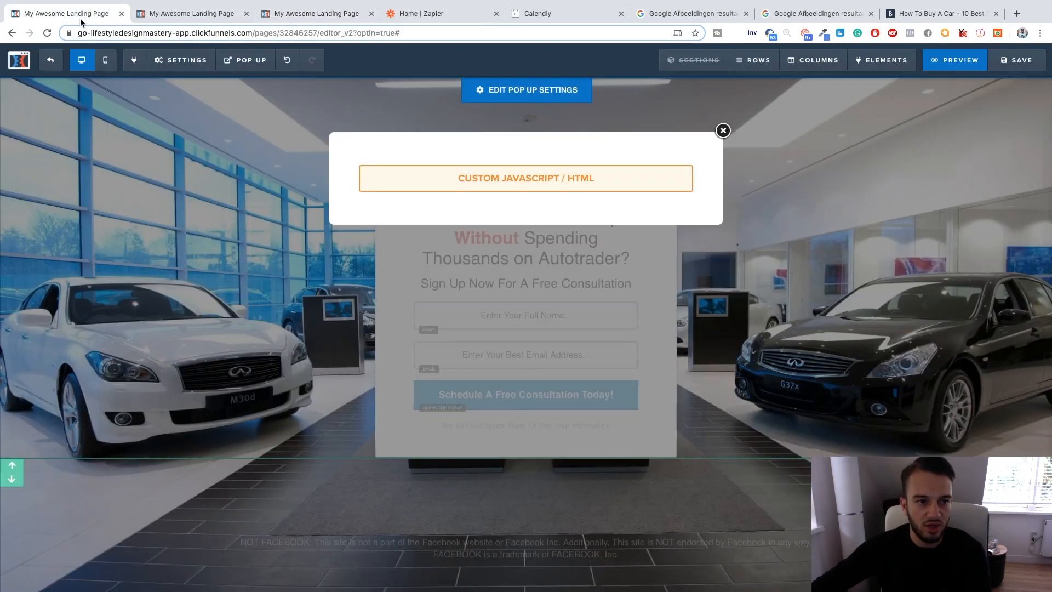
{"action": "left_click", "coordinate": [723, 130]}
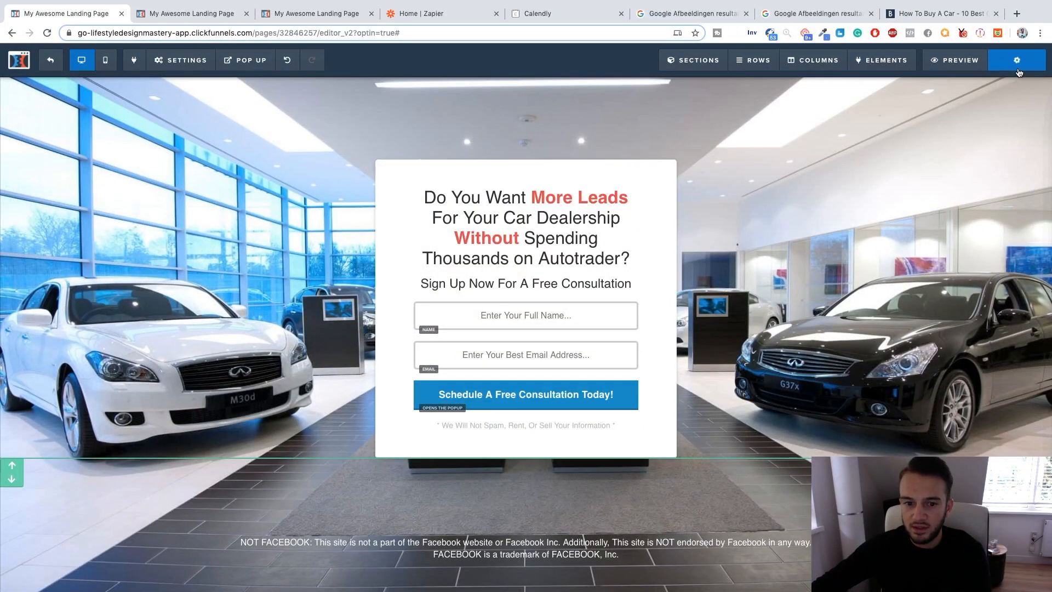
{"action": "left_click", "coordinate": [1017, 60]}
{"action": "left_click", "coordinate": [954, 164]}
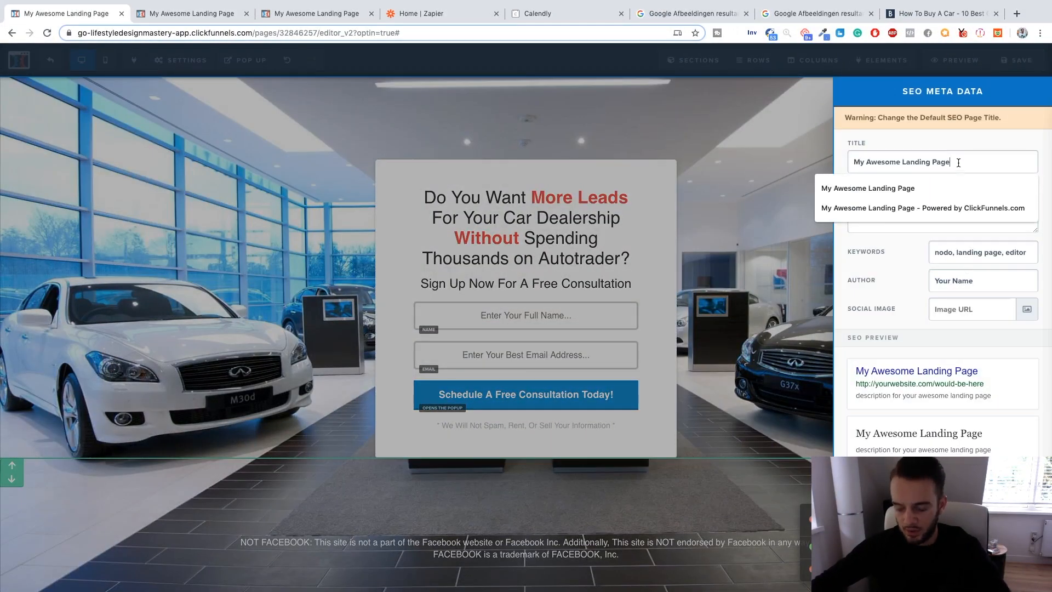
{"action": "type", "text": "Lea"}
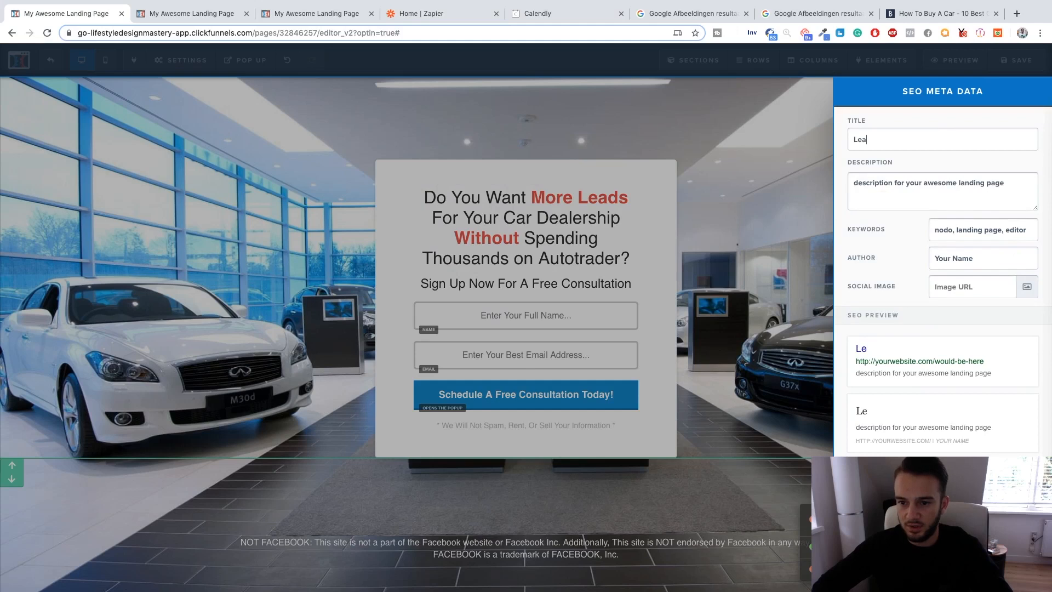
{"action": "type", "text": "d Gen Funnel Autotr"}
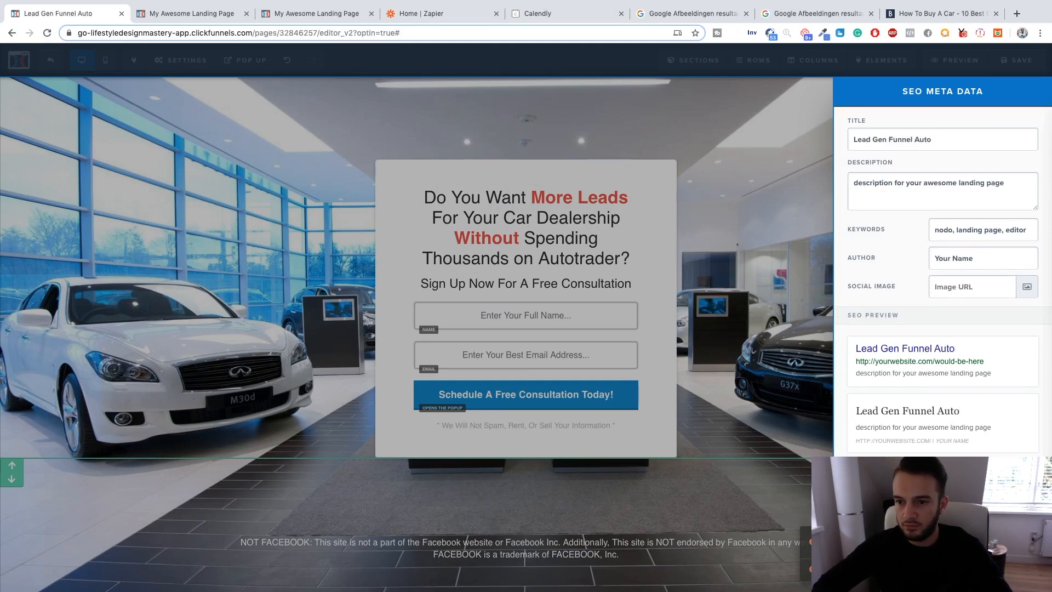
{"action": "key", "text": "BackSpace"}
{"action": "type", "text": "Car Deal"}
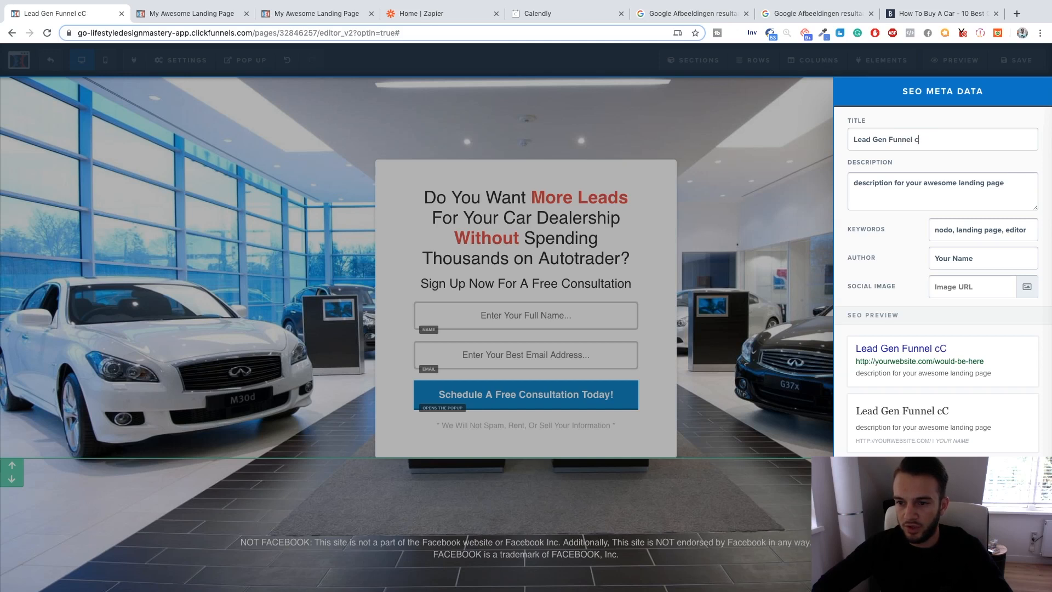
{"action": "type", "text": "ership"}
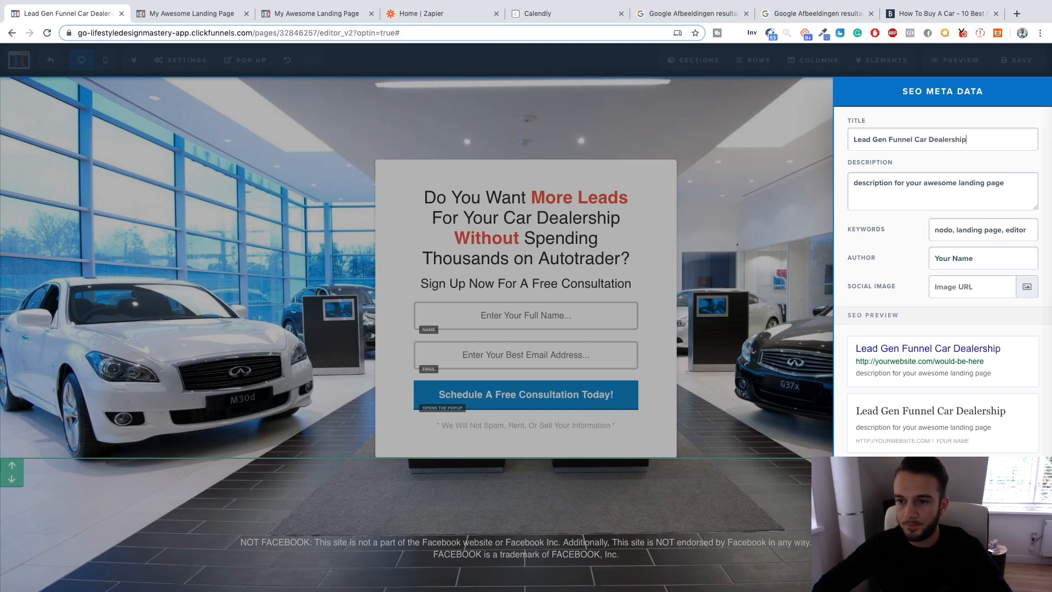
{"action": "left_click", "coordinate": [737, 168]}
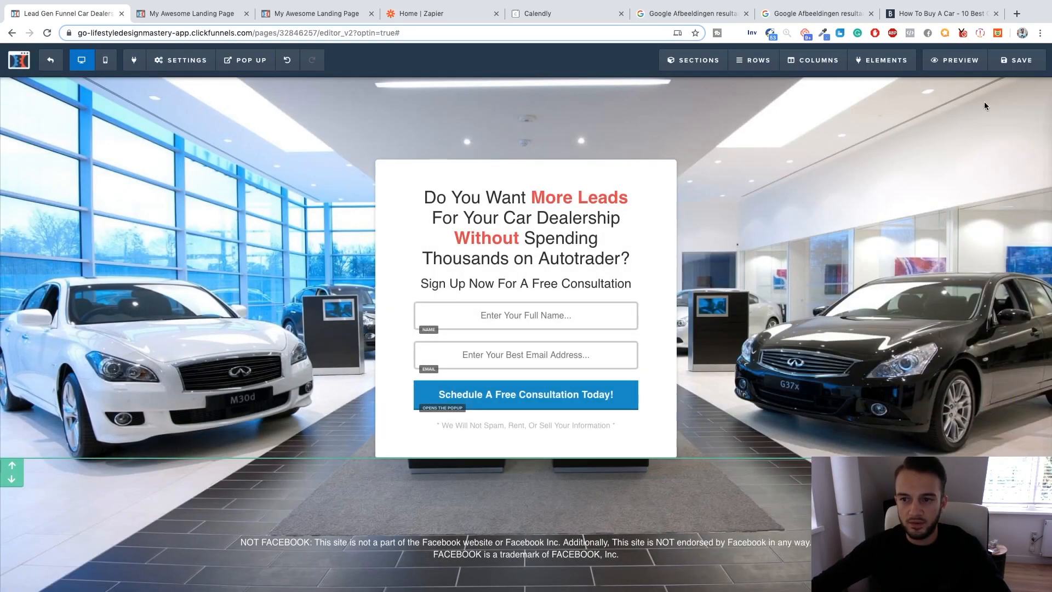
{"action": "left_click", "coordinate": [1016, 60]}
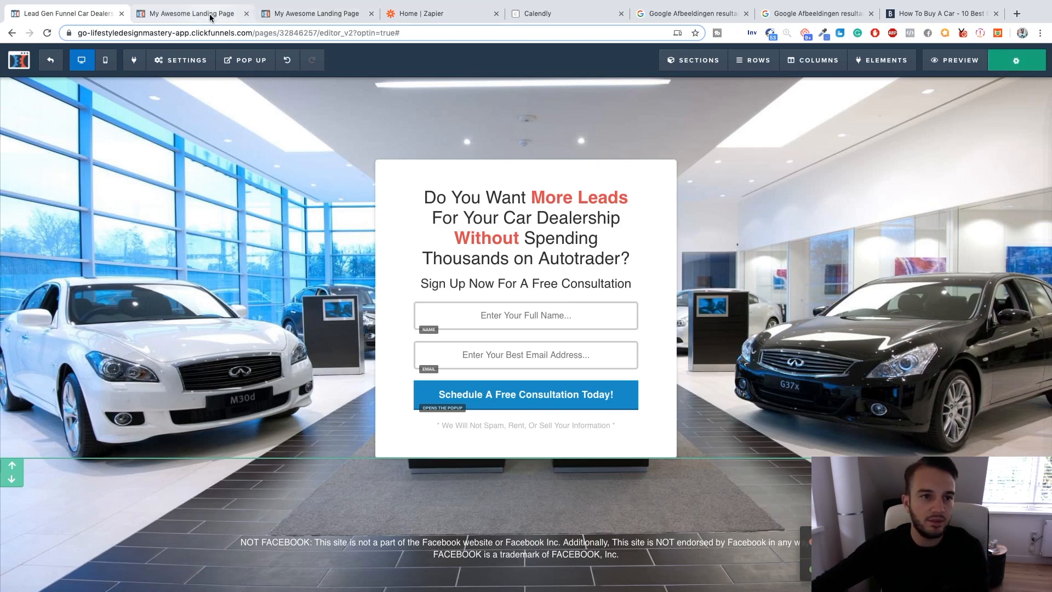
Switch to the Zapier dashboard.
{"action": "left_click", "coordinate": [444, 16]}
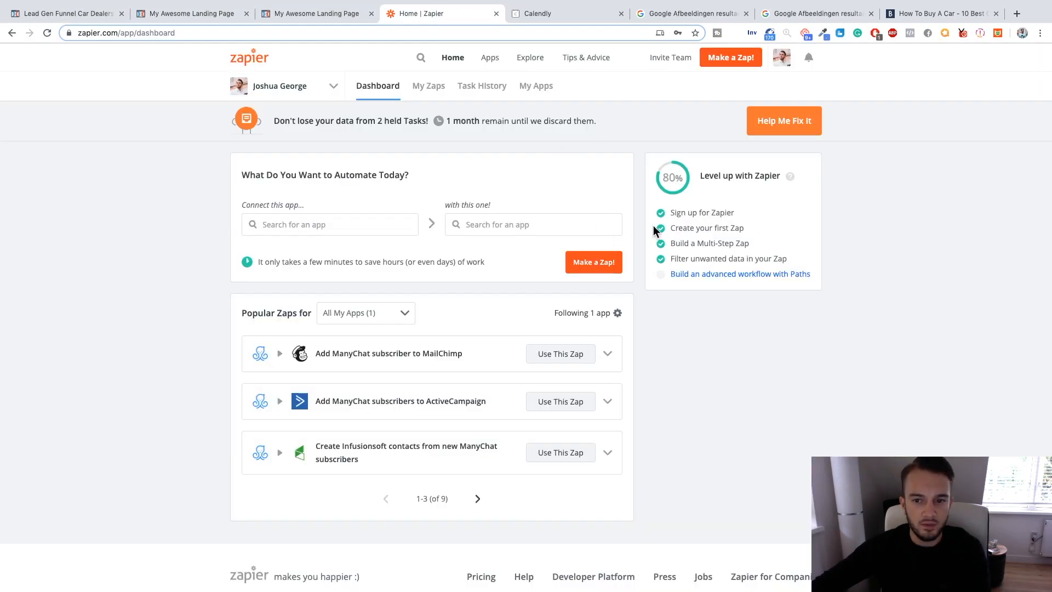
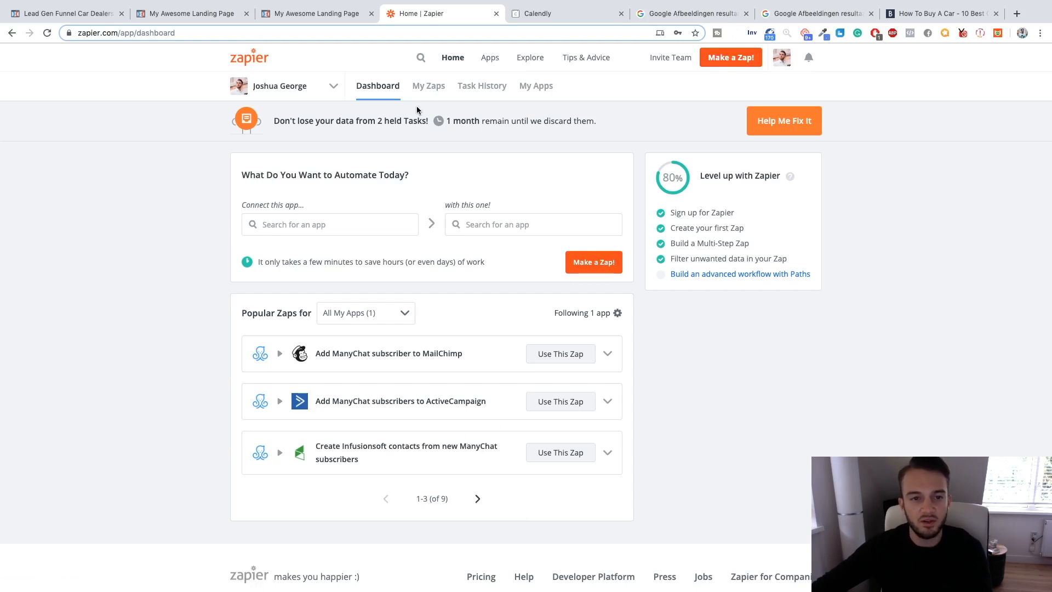
Create a new zap triggered by ClickFunnels with the New Contact Activity event.
{"action": "left_click", "coordinate": [737, 64]}
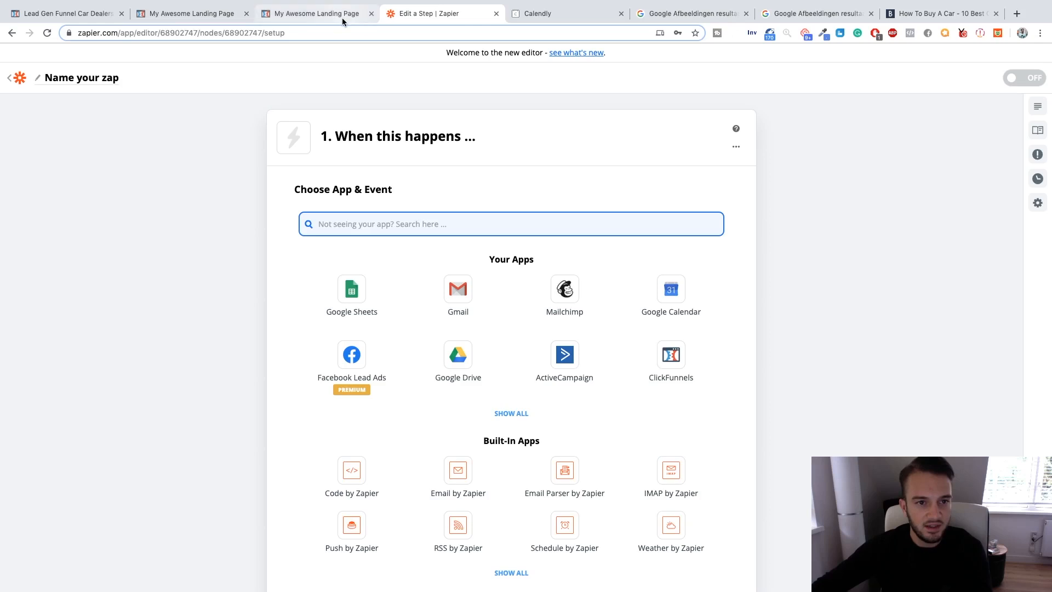
{"action": "scroll", "coordinate": [220, 248], "scroll_direction": "down", "scroll_amount": 5}
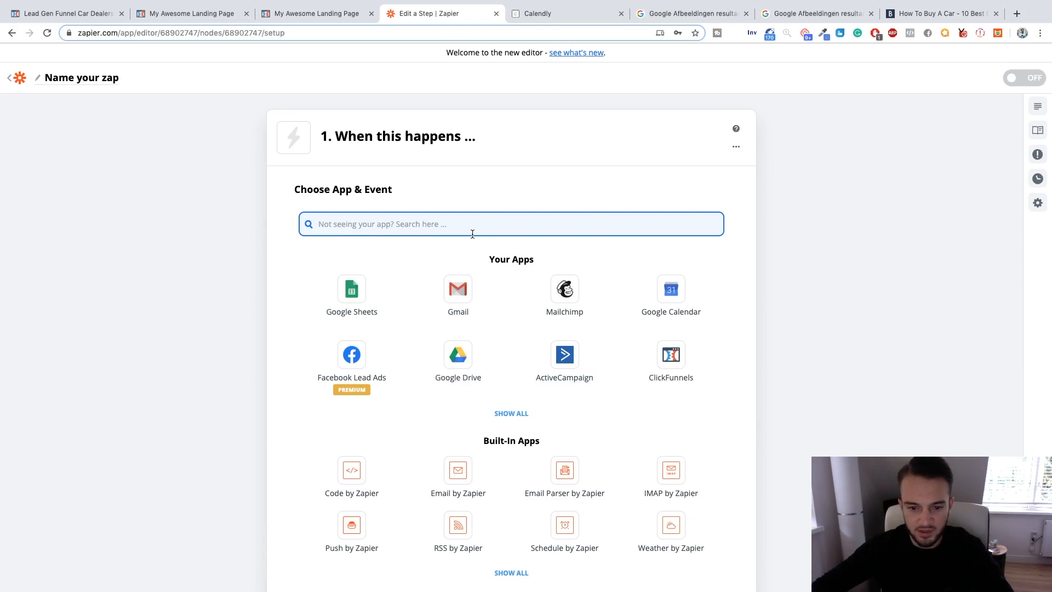
{"action": "left_click", "coordinate": [674, 357]}
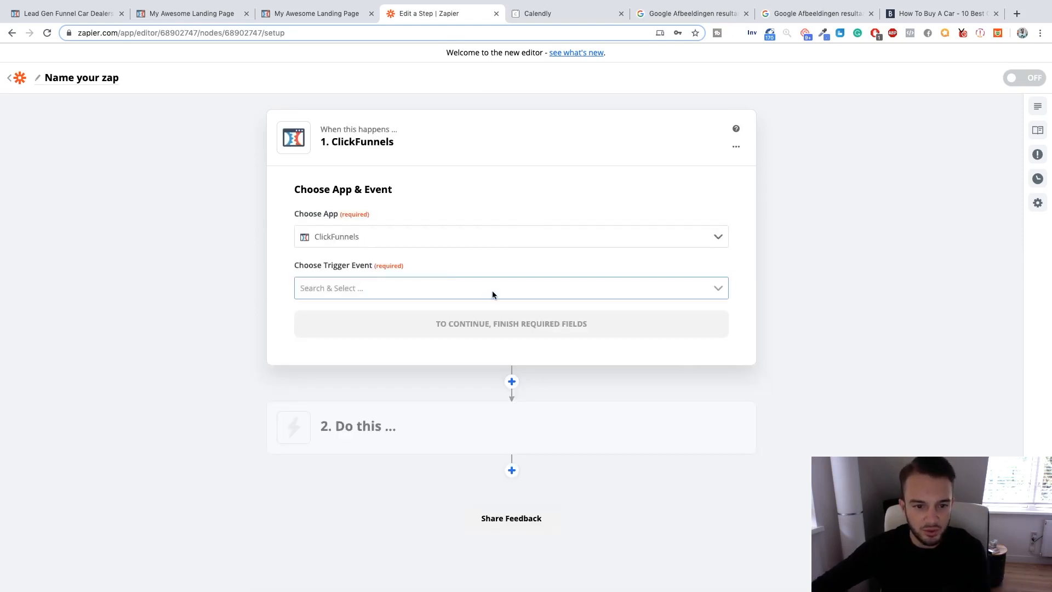
{"action": "left_click", "coordinate": [406, 287]}
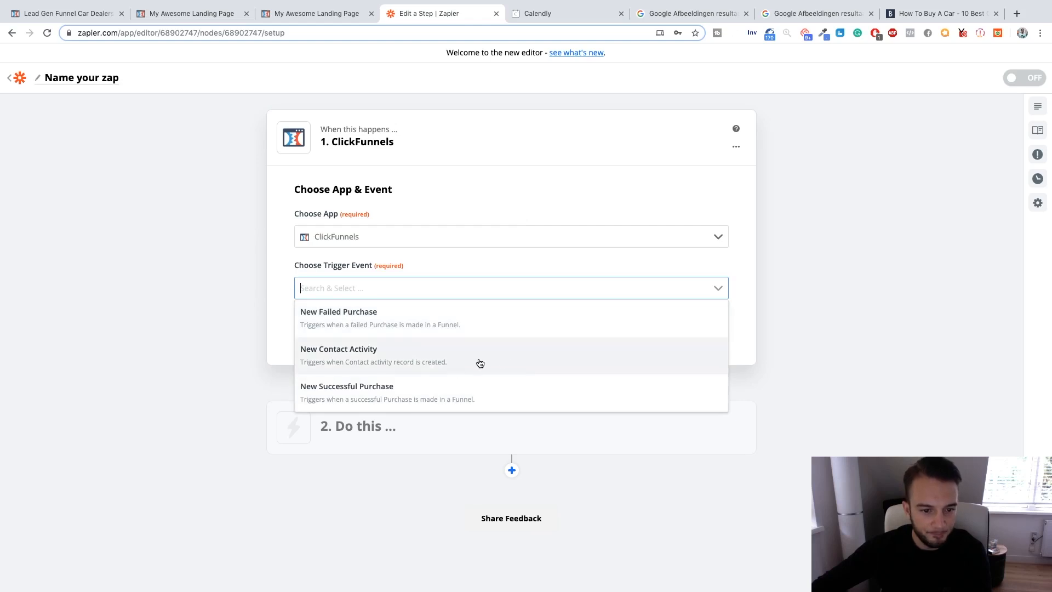
{"action": "left_click", "coordinate": [516, 361]}
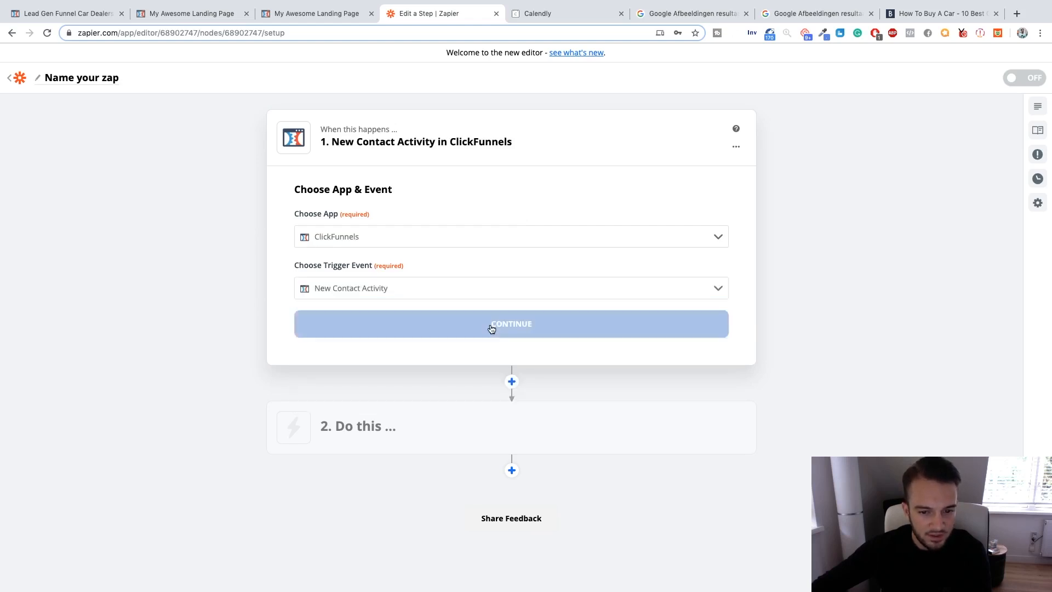
{"action": "left_click", "coordinate": [381, 333]}
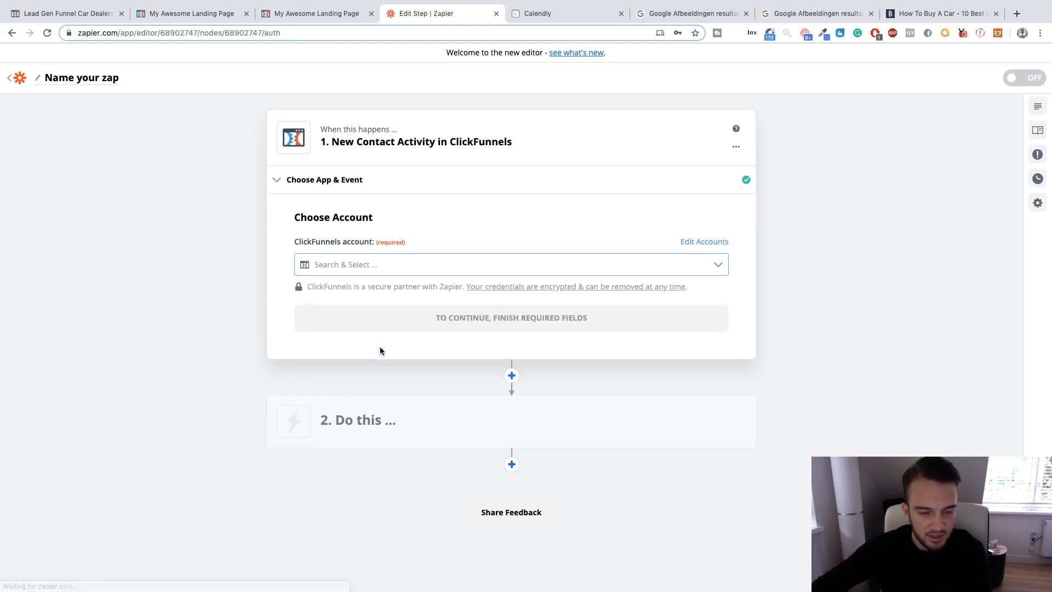
Choose the connected account named ClickFunnels for the trigger and continue to the contact customization.
{"action": "left_click", "coordinate": [394, 271]}
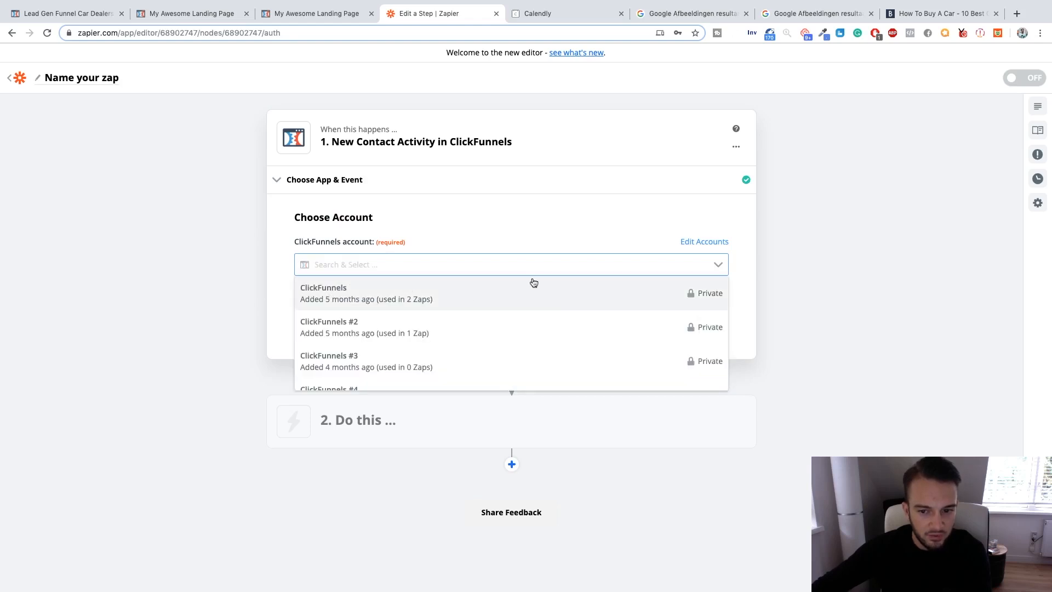
{"action": "scroll", "coordinate": [559, 299], "scroll_direction": "down", "scroll_amount": 3}
{"action": "scroll", "coordinate": [559, 299], "scroll_direction": "up", "scroll_amount": 3}
{"action": "left_click", "coordinate": [483, 297]}
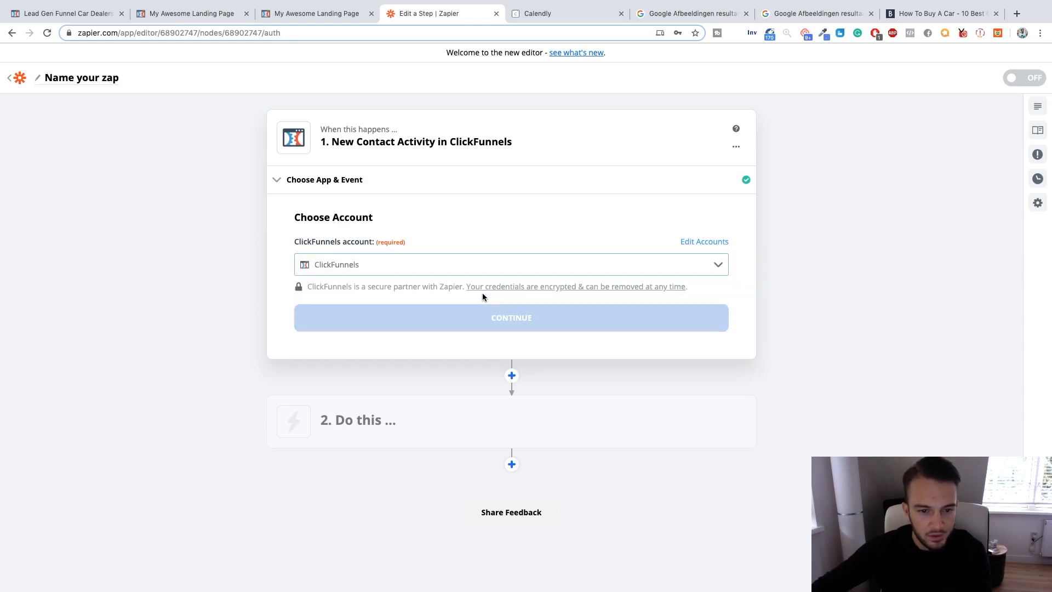
{"action": "left_click", "coordinate": [501, 312]}
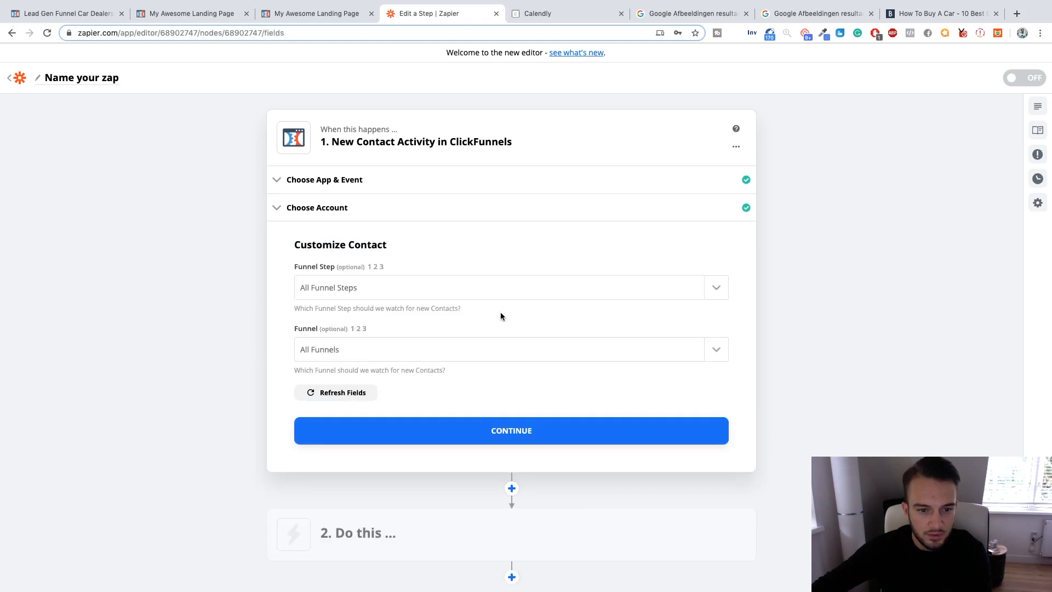
Look through the trigger's funnel step choices, and check the funnel's name and settings in ClickFunnels.
{"action": "left_click", "coordinate": [434, 288]}
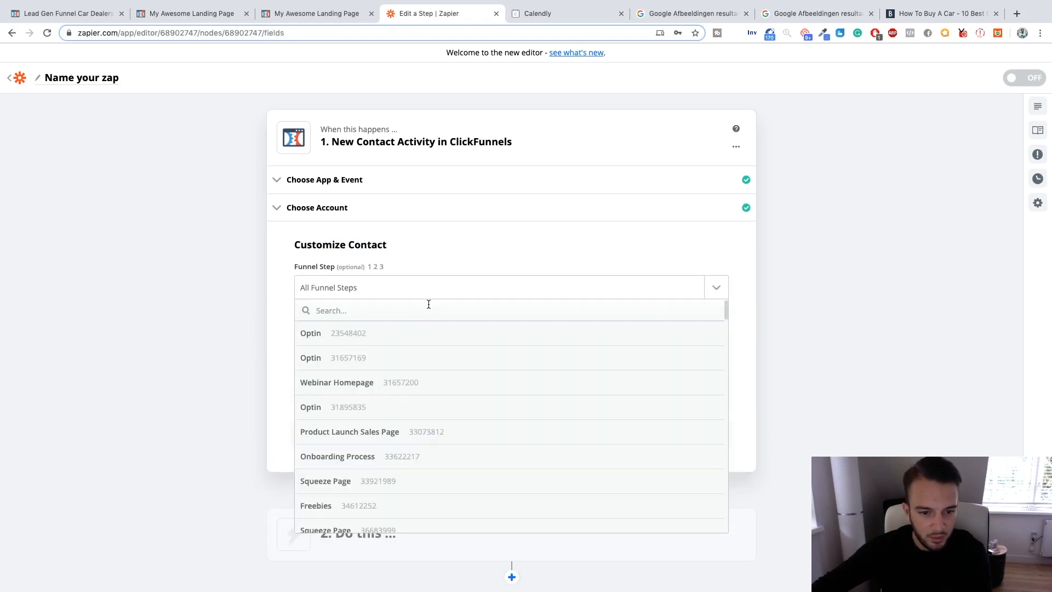
{"action": "left_click", "coordinate": [292, 289]}
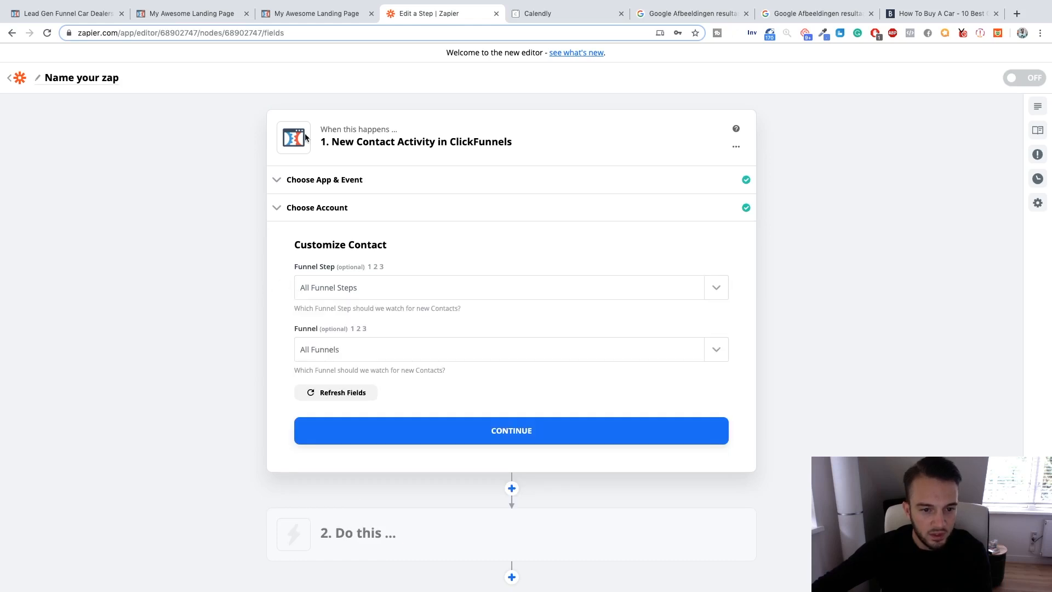
{"action": "left_click", "coordinate": [312, 12]}
{"action": "left_click", "coordinate": [225, 12]}
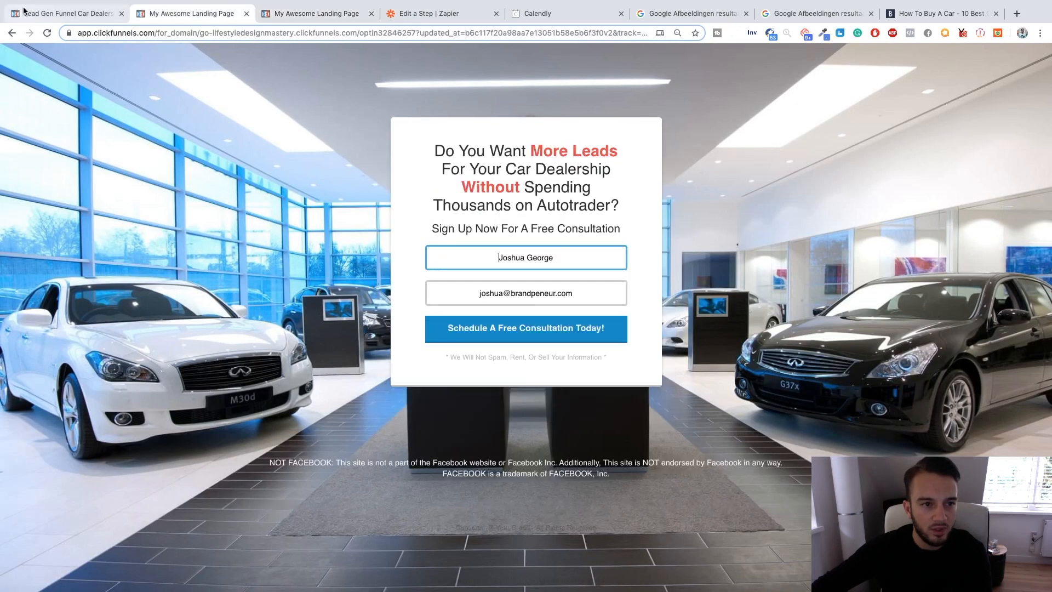
{"action": "left_click", "coordinate": [44, 15]}
{"action": "left_click", "coordinate": [52, 61]}
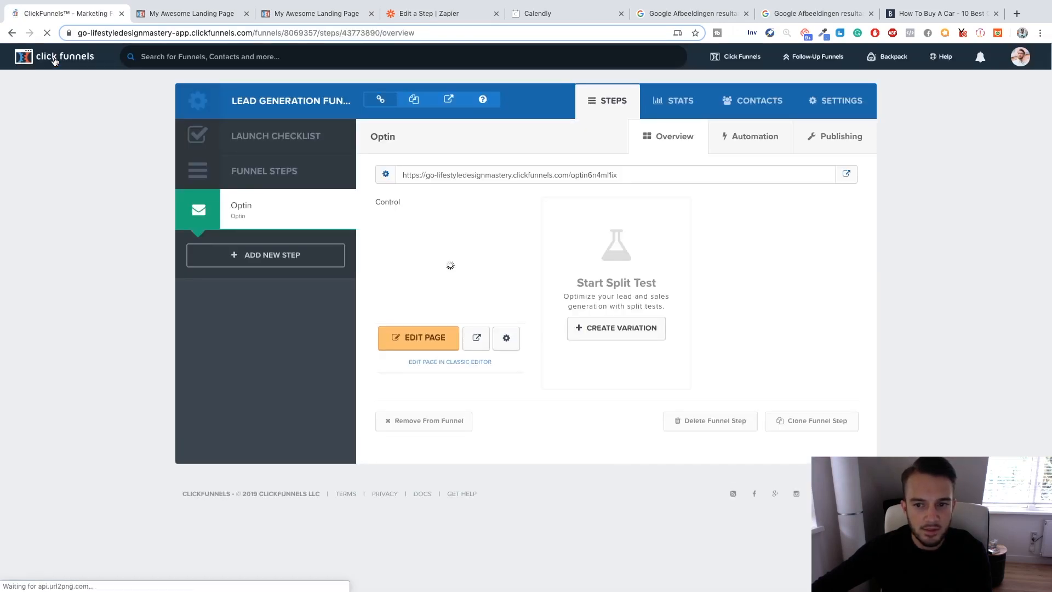
{"action": "left_click", "coordinate": [832, 104]}
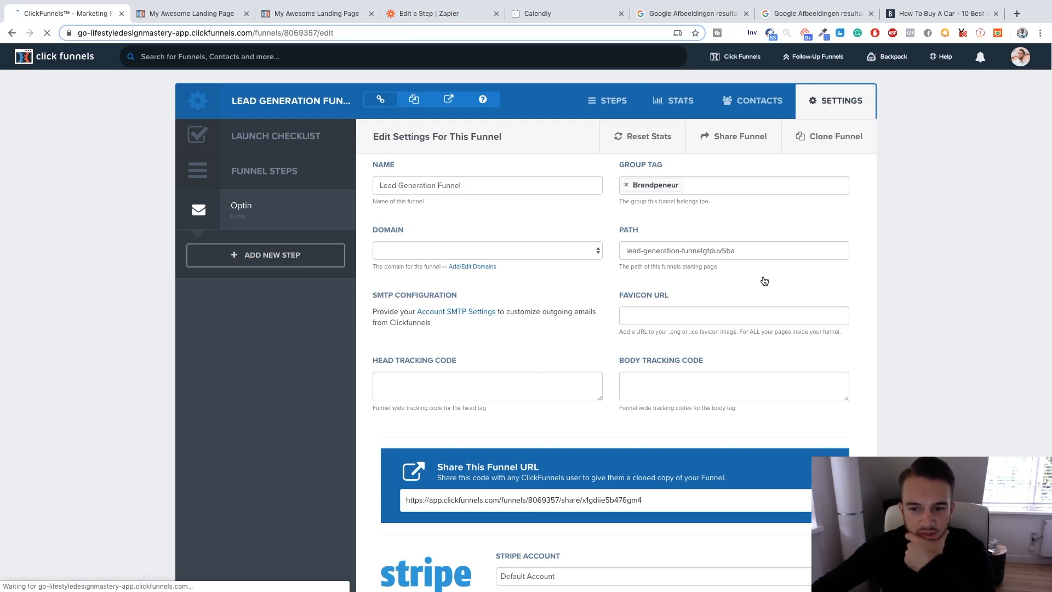
{"action": "scroll", "coordinate": [766, 279], "scroll_direction": "down", "scroll_amount": 3}
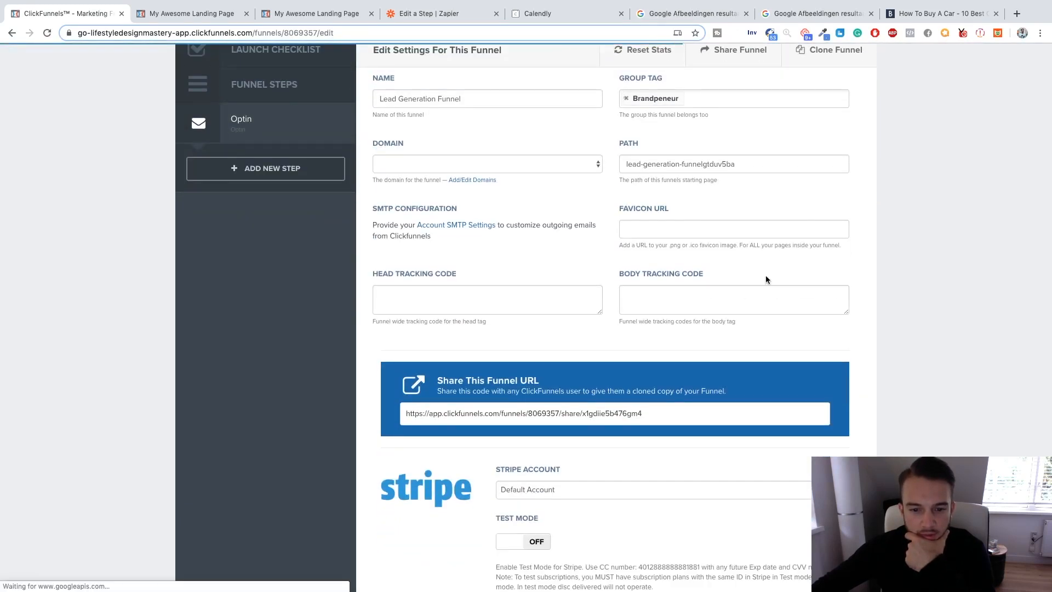
{"action": "scroll", "coordinate": [766, 279], "scroll_direction": "down", "scroll_amount": 2}
{"action": "scroll", "coordinate": [766, 279], "scroll_direction": "down", "scroll_amount": 5}
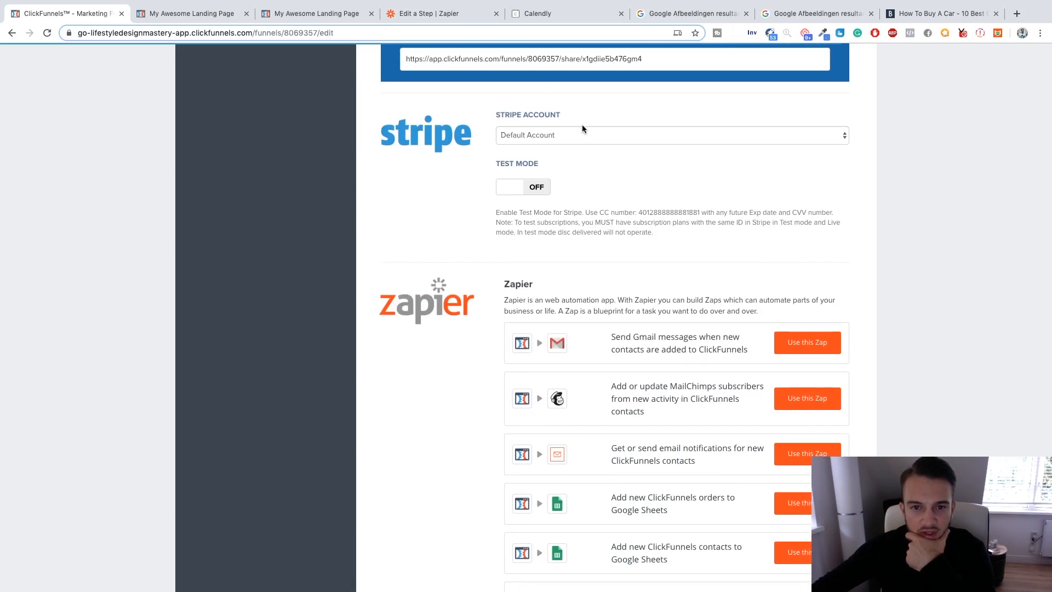
{"action": "scroll", "coordinate": [583, 105], "scroll_direction": "up", "scroll_amount": 2}
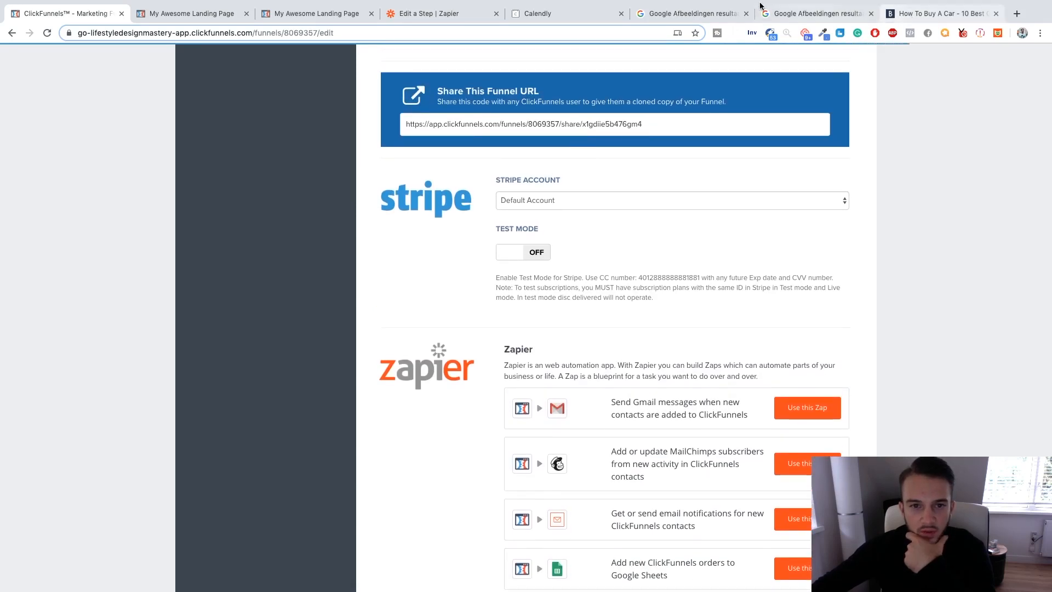
Return to Zapier and set the trigger's funnel to Lead Generation Funnel, keeping all funnel steps.
{"action": "left_click", "coordinate": [427, 13]}
{"action": "left_click", "coordinate": [415, 346]}
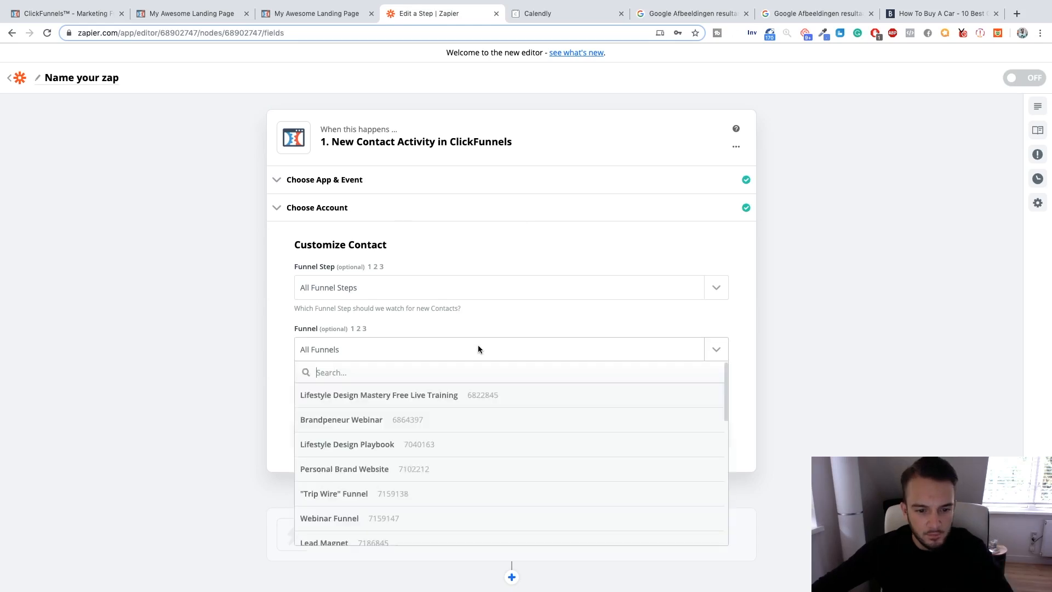
{"action": "scroll", "coordinate": [538, 418], "scroll_direction": "down", "scroll_amount": 5}
{"action": "scroll", "coordinate": [540, 417], "scroll_direction": "down", "scroll_amount": 4}
{"action": "scroll", "coordinate": [540, 418], "scroll_direction": "down", "scroll_amount": 5}
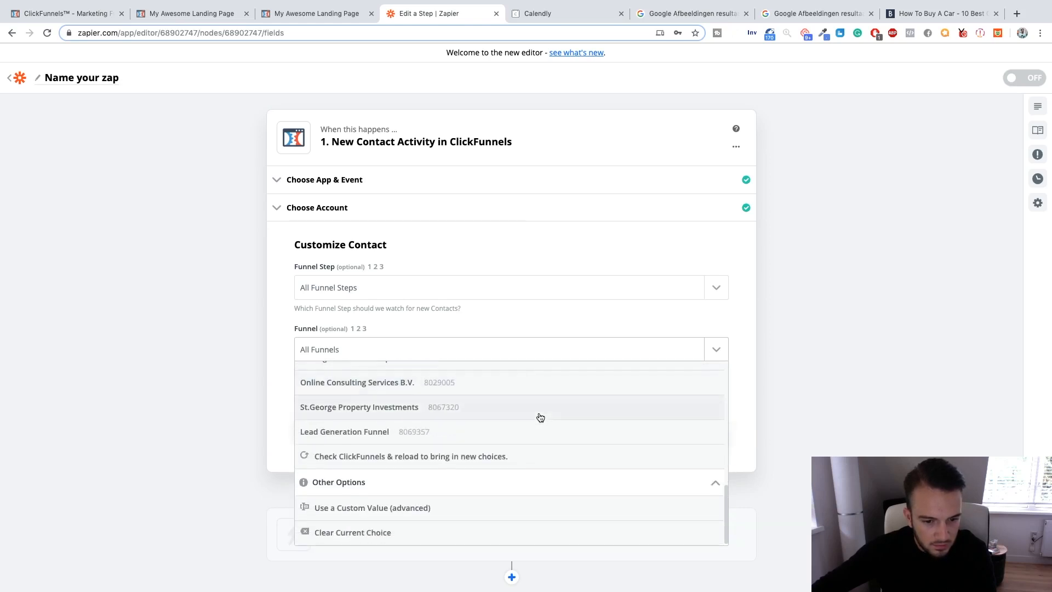
{"action": "left_click", "coordinate": [371, 437]}
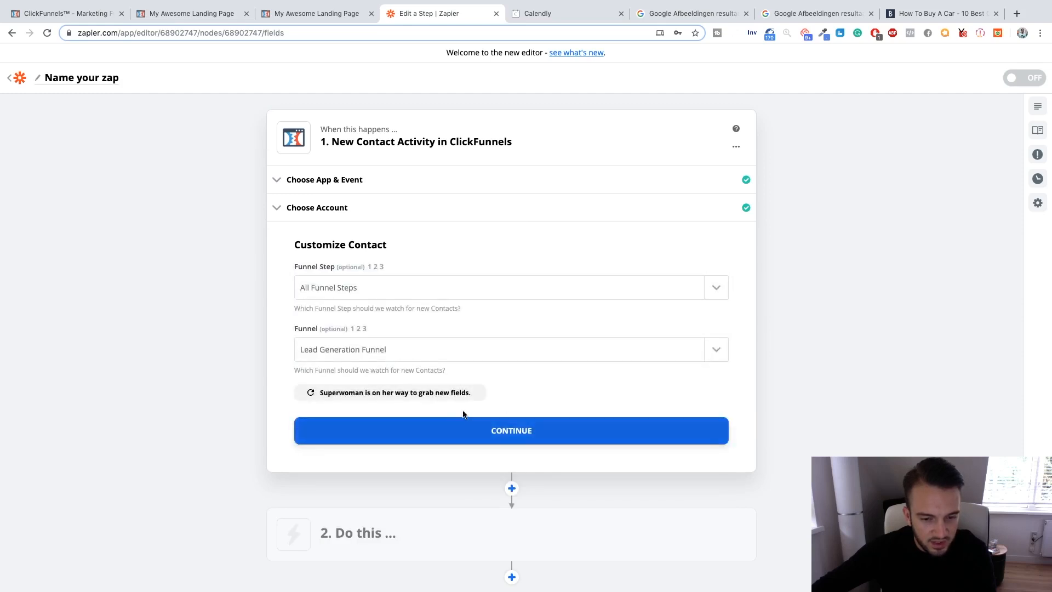
{"action": "scroll", "coordinate": [252, 302], "scroll_direction": "down", "scroll_amount": 3}
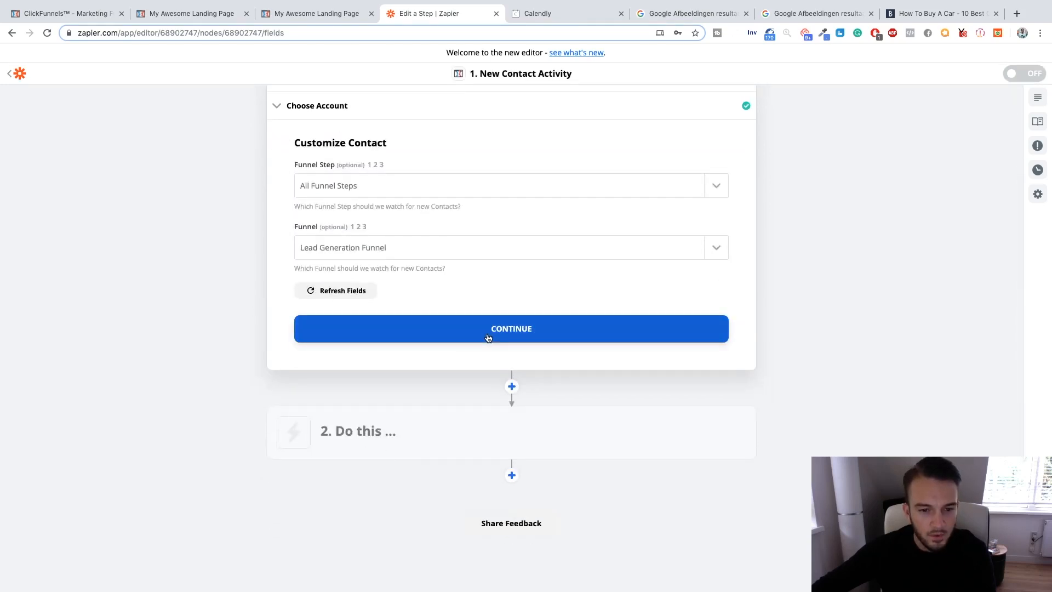
{"action": "left_click", "coordinate": [488, 336]}
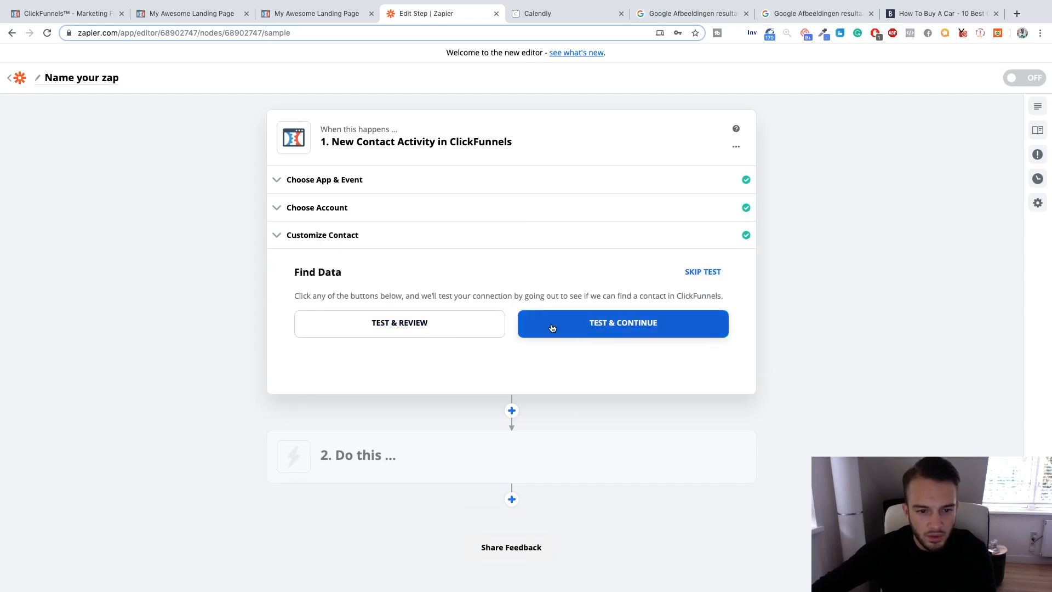
Test the ClickFunnels trigger, review the sample data of Contact A and finish editing the trigger.
{"action": "left_click", "coordinate": [448, 316]}
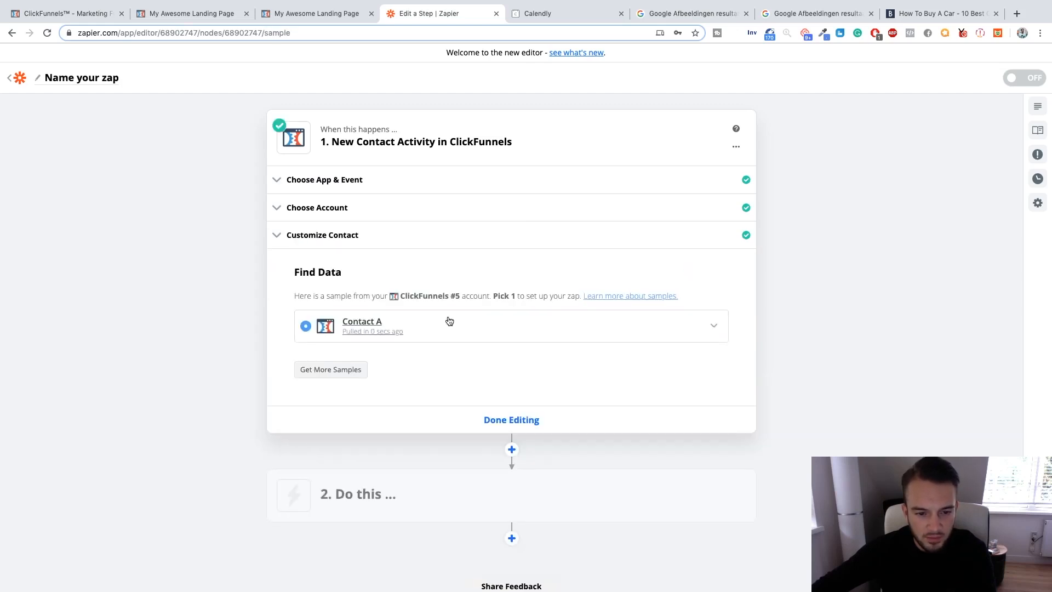
{"action": "left_click", "coordinate": [712, 327]}
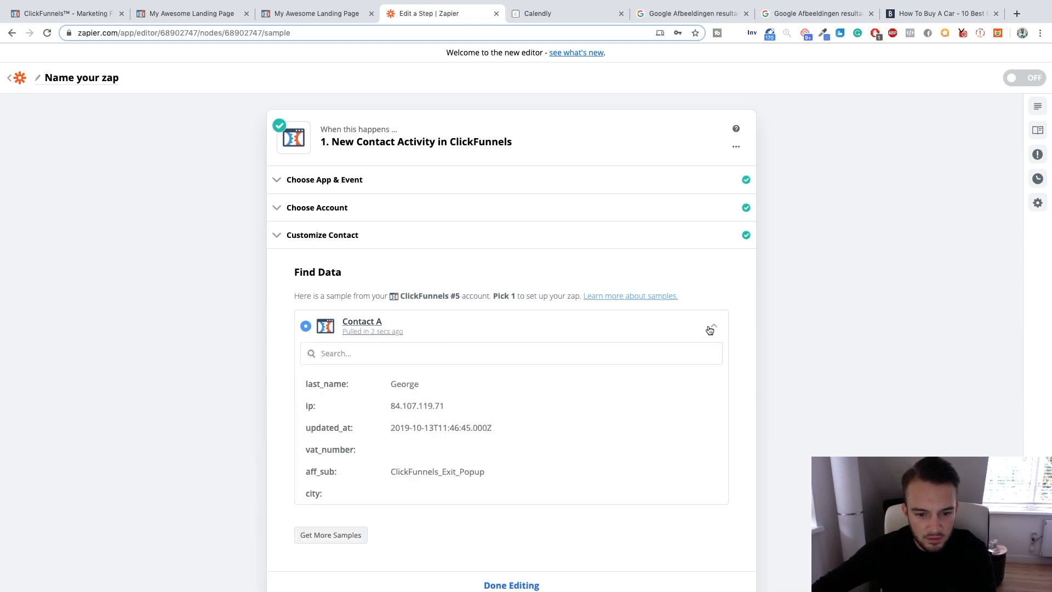
{"action": "left_click", "coordinate": [711, 328]}
{"action": "left_click", "coordinate": [502, 420]}
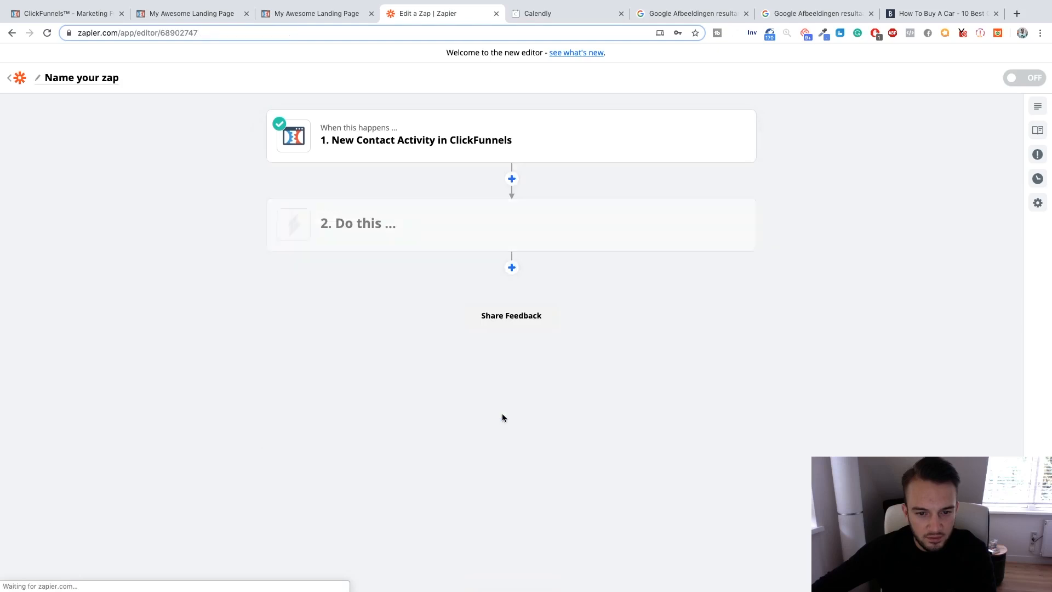
Set the zap's second step to Gmail with the Send Email action event.
{"action": "left_click", "coordinate": [373, 228]}
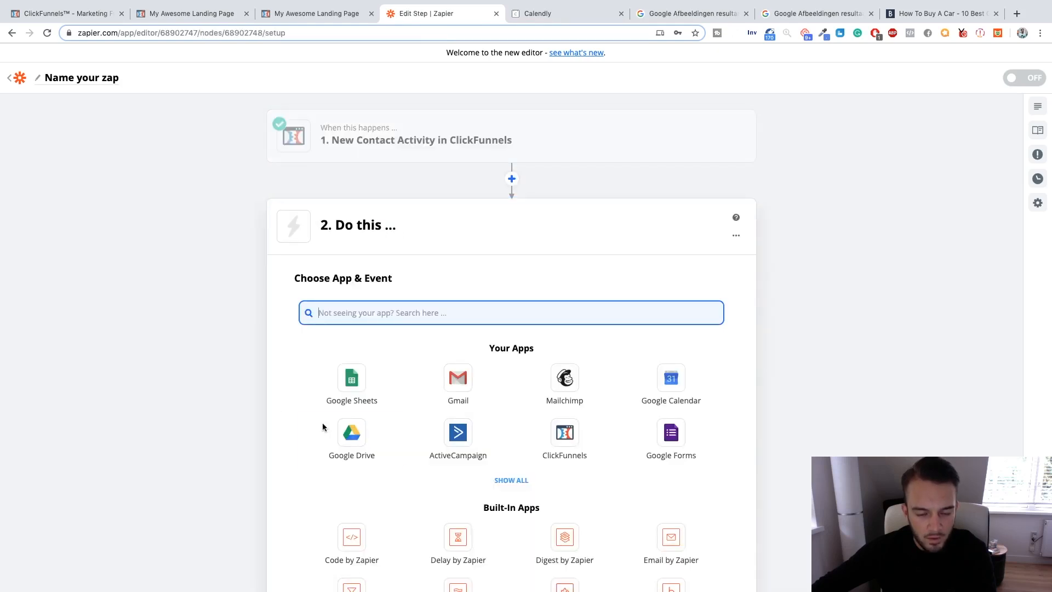
{"action": "left_click", "coordinate": [469, 388]}
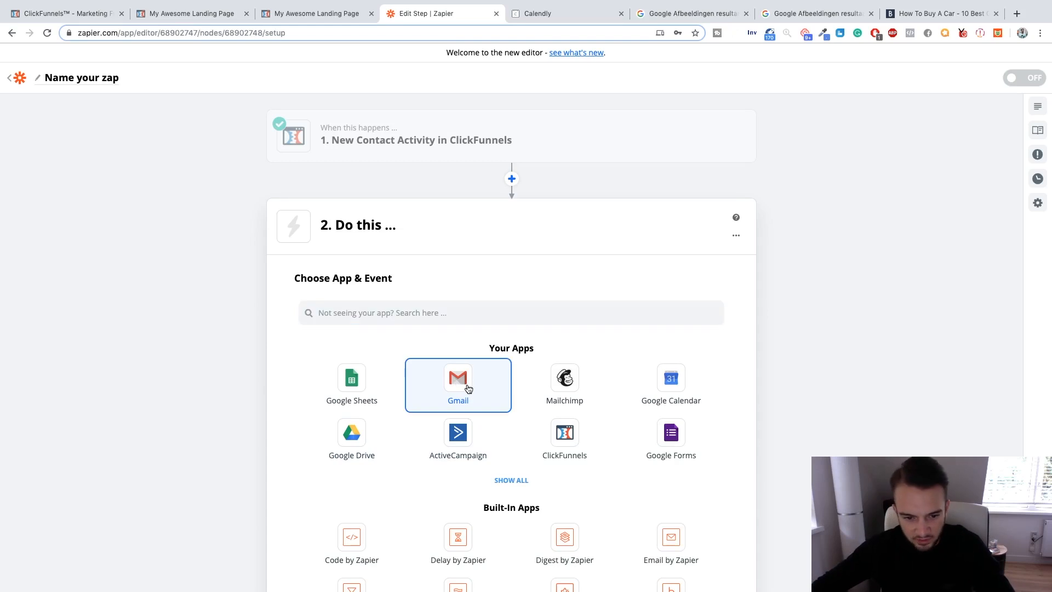
{"action": "left_click", "coordinate": [438, 382]}
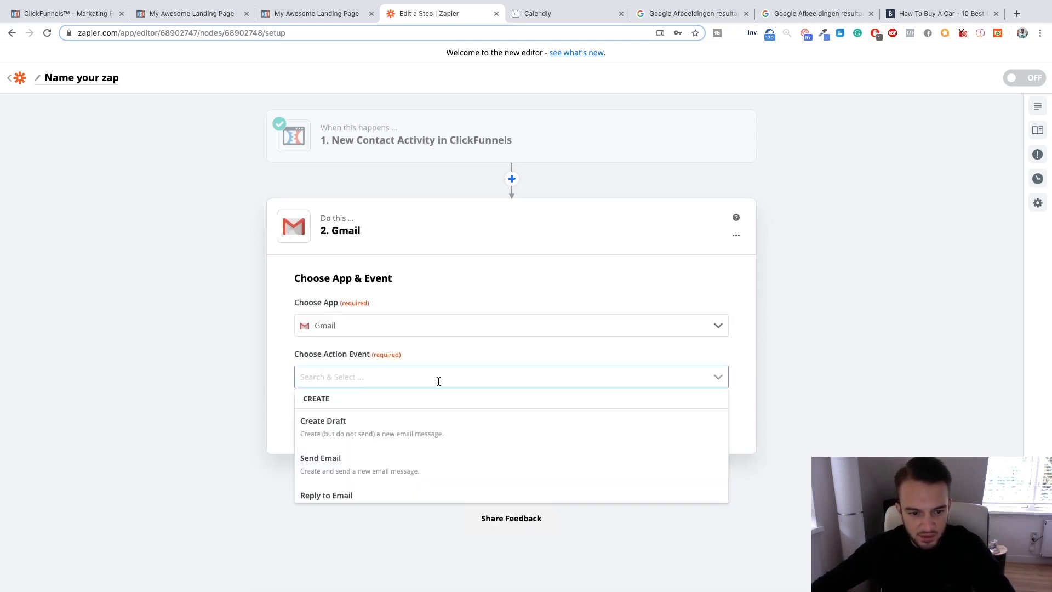
{"action": "left_click", "coordinate": [420, 454]}
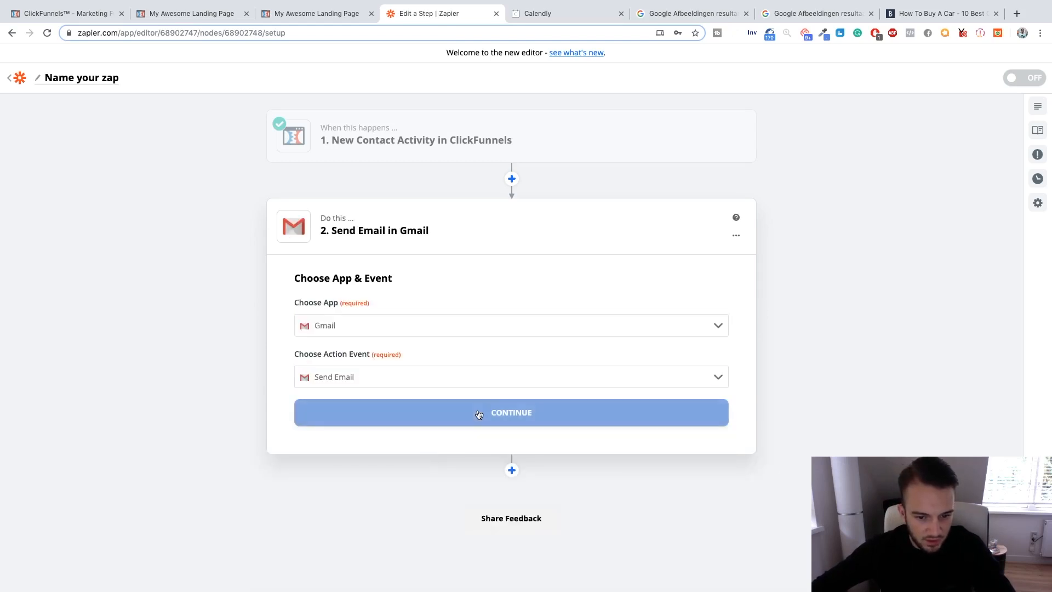
{"action": "left_click", "coordinate": [479, 412]}
Choose the Gmail account marked #2 for the email action and continue to the email customization.
{"action": "left_click", "coordinate": [452, 361]}
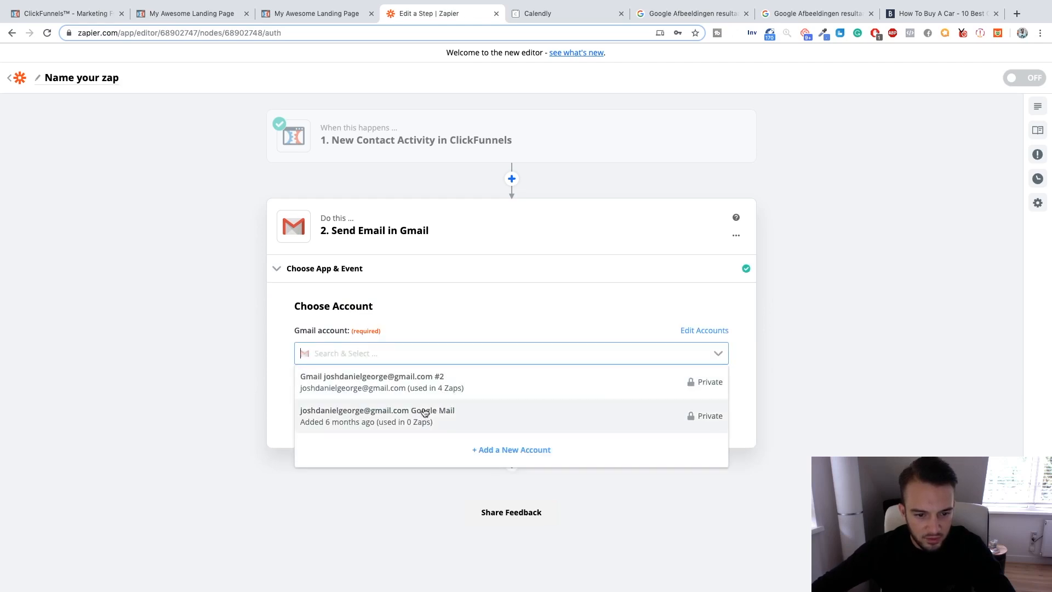
{"action": "left_click", "coordinate": [439, 393]}
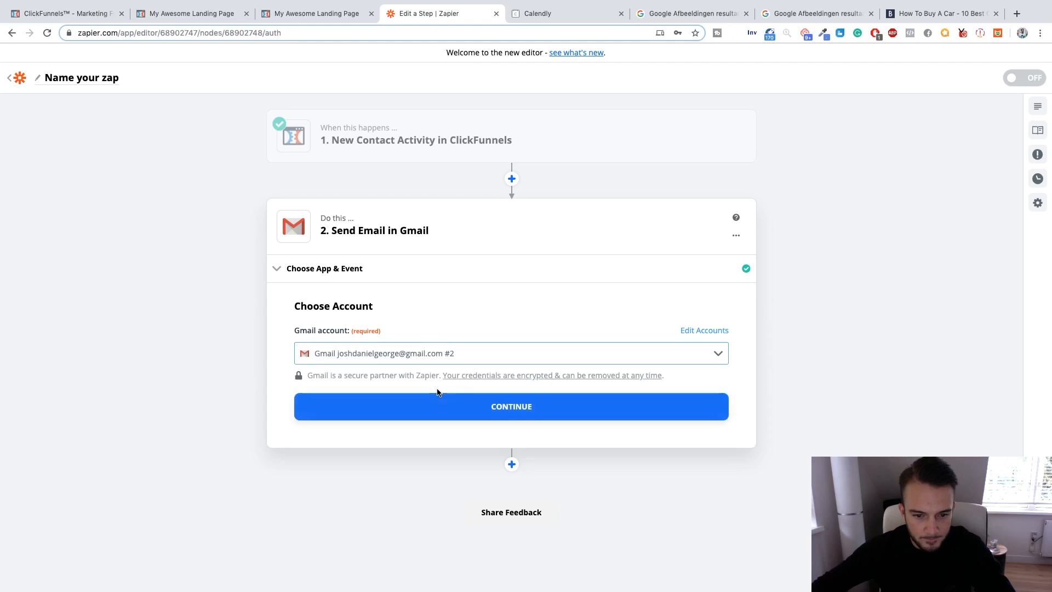
{"action": "left_click", "coordinate": [508, 415]}
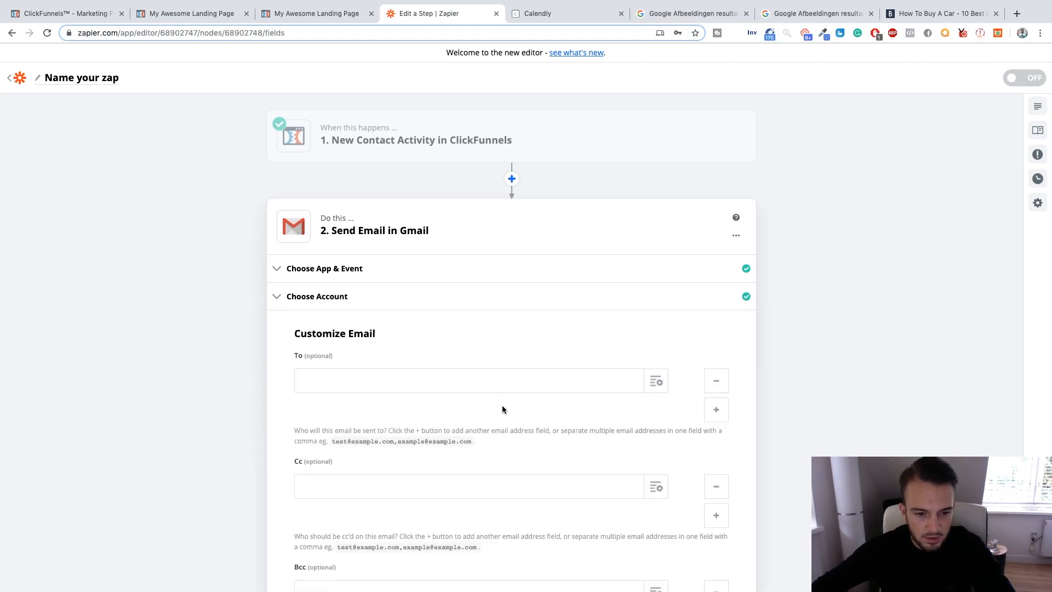
Examine the ClickFunnels contact fields available for the email's To recipient and the remaining fields of the Send Email form.
{"action": "scroll", "coordinate": [502, 393], "scroll_direction": "down", "scroll_amount": 2}
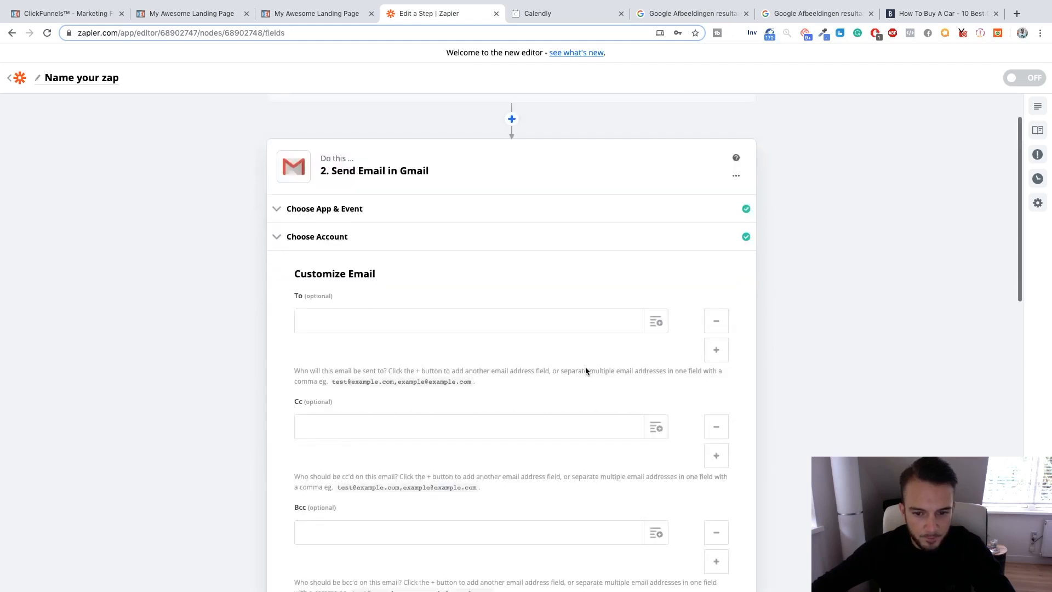
{"action": "left_click", "coordinate": [660, 322]}
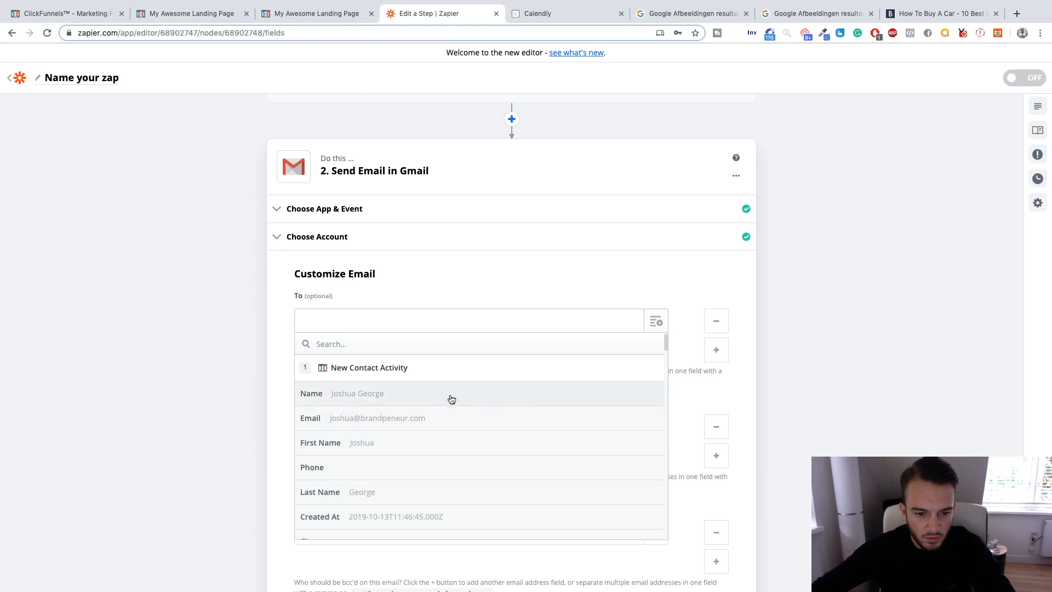
{"action": "scroll", "coordinate": [452, 412], "scroll_direction": "down", "scroll_amount": 10}
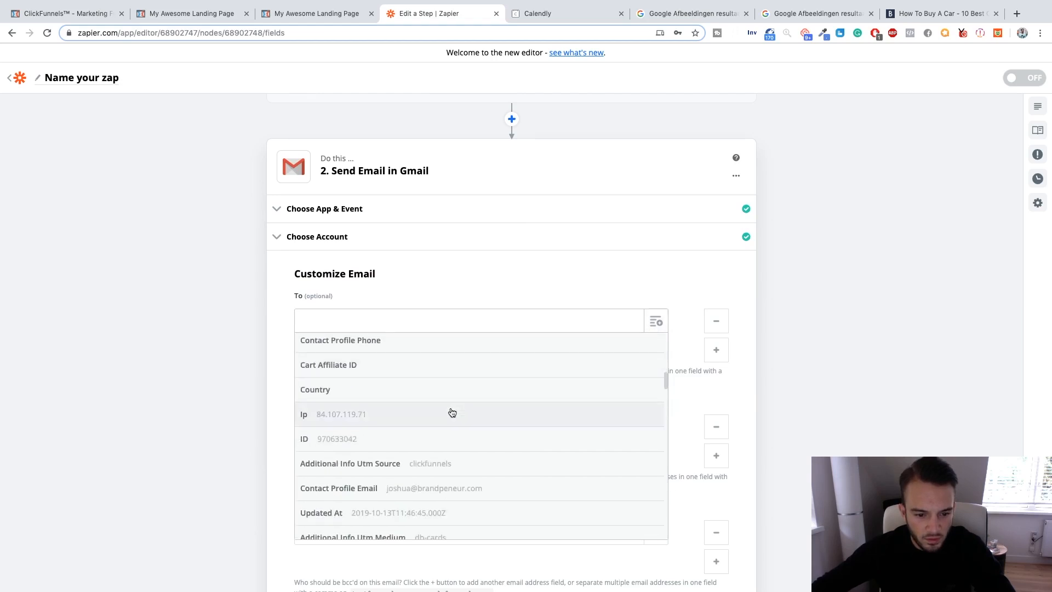
{"action": "scroll", "coordinate": [451, 412], "scroll_direction": "down", "scroll_amount": 15}
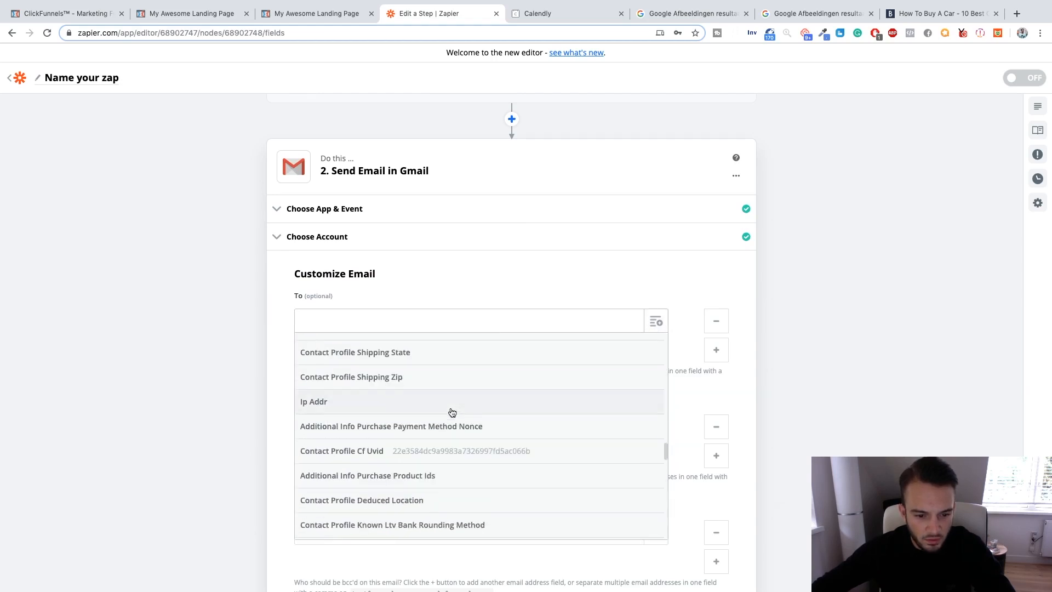
{"action": "scroll", "coordinate": [452, 412], "scroll_direction": "down", "scroll_amount": 10}
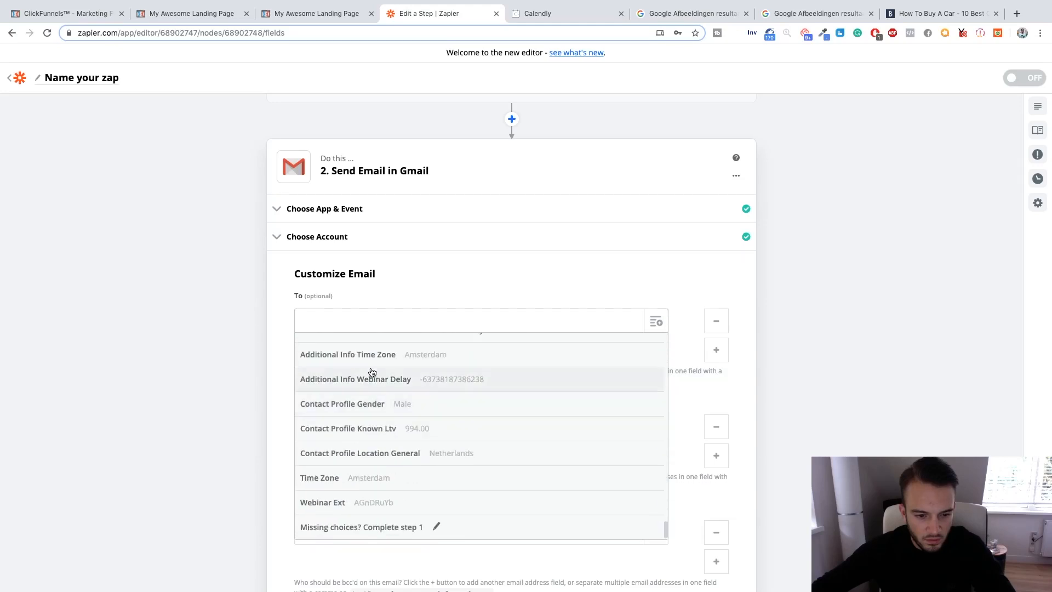
{"action": "scroll", "coordinate": [370, 367], "scroll_direction": "up", "scroll_amount": 20}
{"action": "scroll", "coordinate": [399, 287], "scroll_direction": "up", "scroll_amount": 2}
{"action": "left_click", "coordinate": [380, 333]}
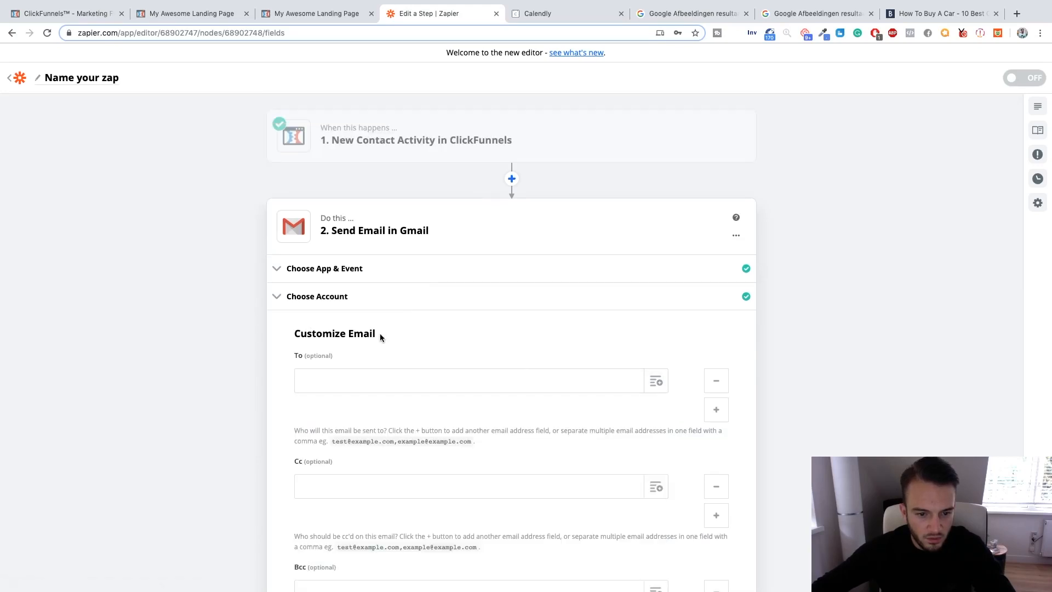
{"action": "scroll", "coordinate": [380, 333], "scroll_direction": "down", "scroll_amount": 7}
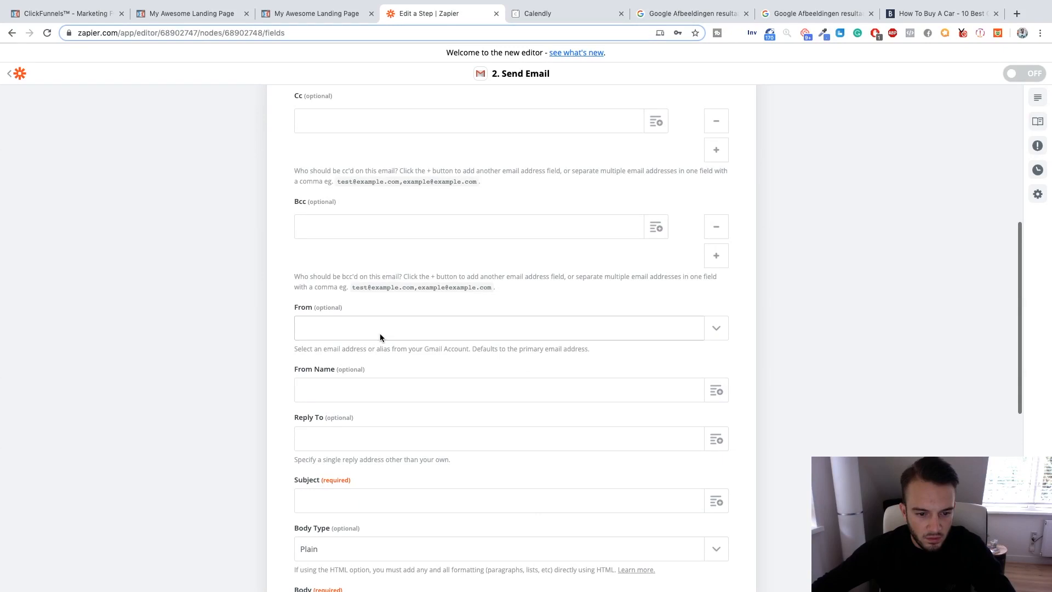
{"action": "scroll", "coordinate": [380, 333], "scroll_direction": "up", "scroll_amount": 7}
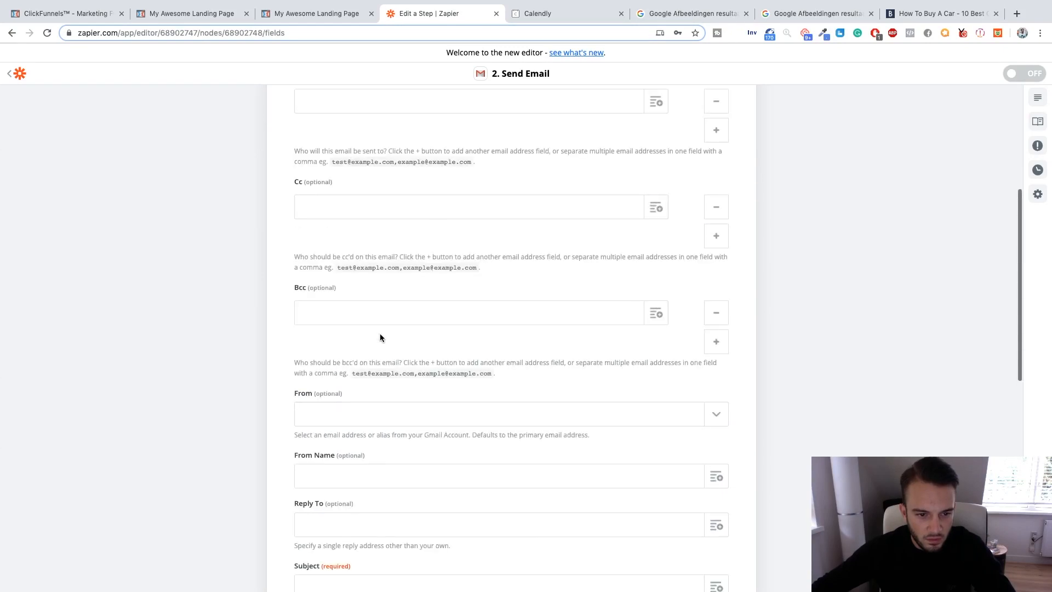
Enter the account owner's Gmail address as the email's To recipient.
{"action": "left_click", "coordinate": [378, 273]}
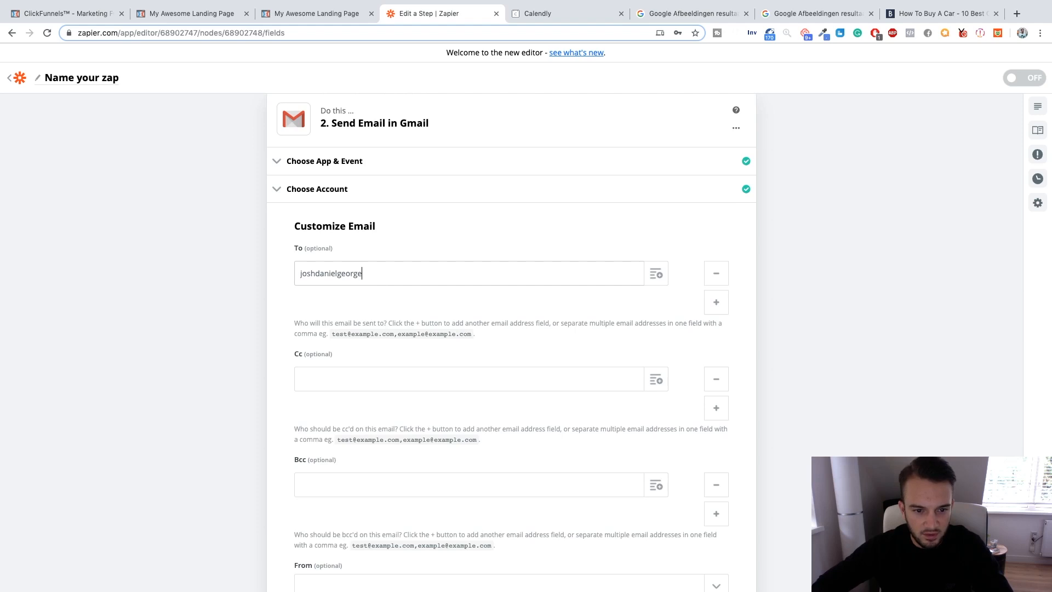
{"action": "left_click", "coordinate": [403, 318]}
Select the connected Gmail address as the sender and set the From Name to "Clickfunnels Lead Generation".
{"action": "scroll", "coordinate": [422, 359], "scroll_direction": "down", "scroll_amount": 5}
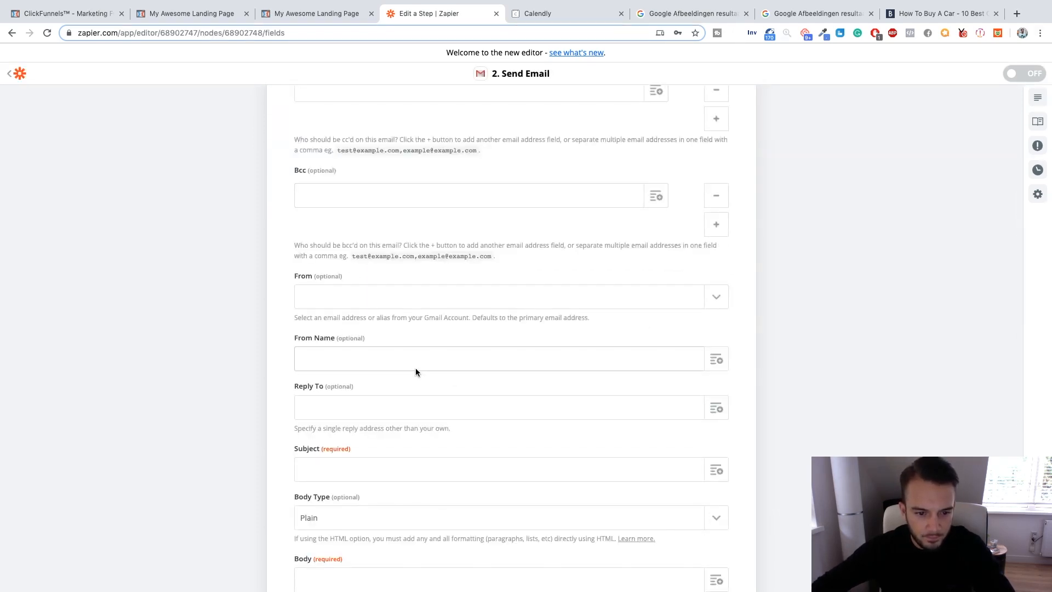
{"action": "left_click", "coordinate": [385, 298]}
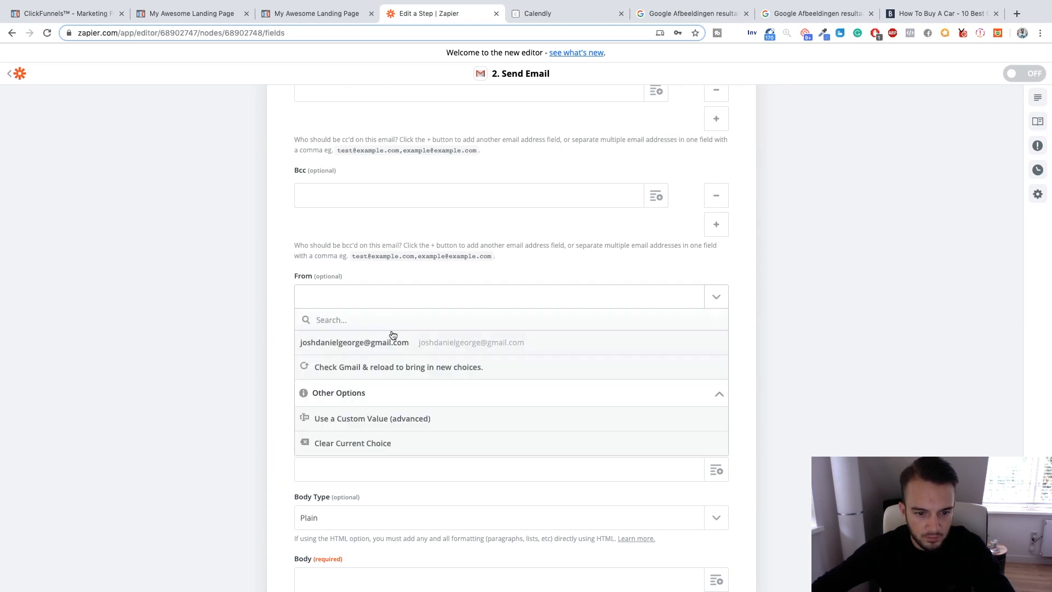
{"action": "left_click", "coordinate": [386, 341]}
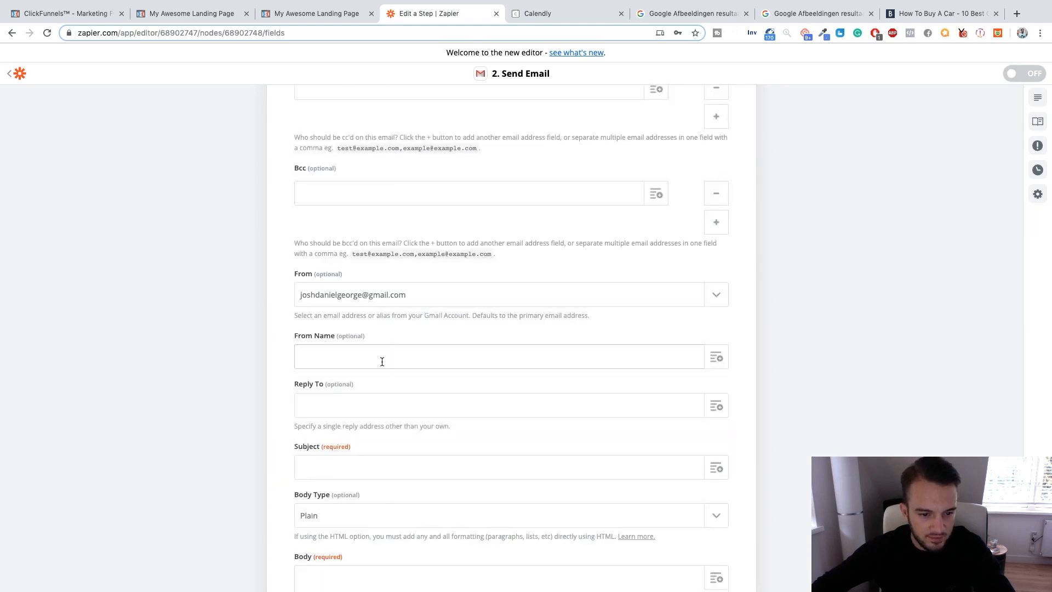
{"action": "left_click", "coordinate": [382, 361]}
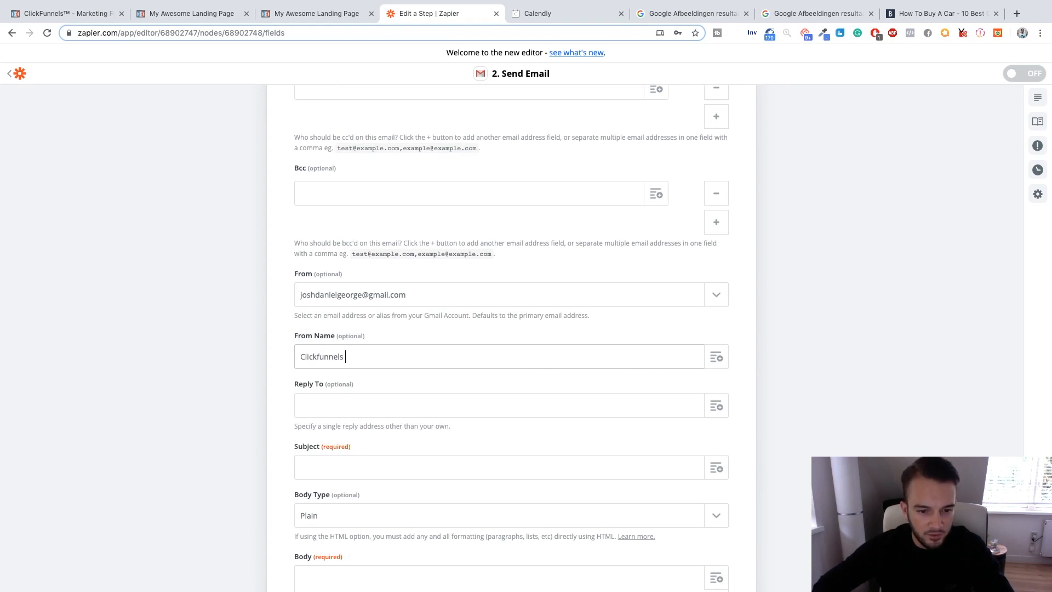
{"action": "type", "text": "neration"}
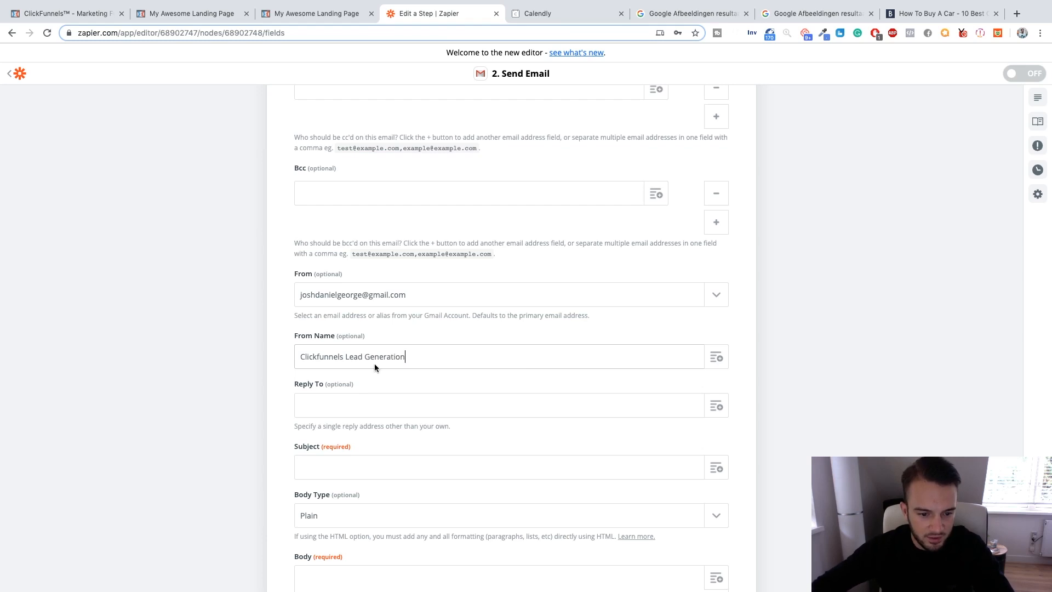
Keep the plain body type and write "New Lead Has Come In Through Clickfunnels:" in the email body.
{"action": "scroll", "coordinate": [383, 362], "scroll_direction": "down", "scroll_amount": 5}
{"action": "left_click", "coordinate": [385, 361]}
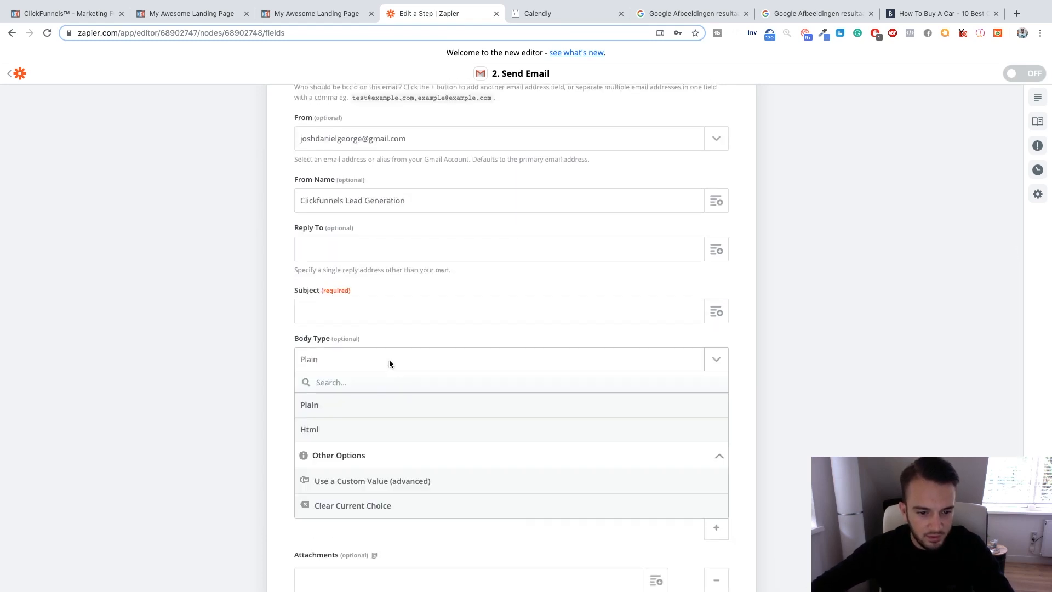
{"action": "scroll", "coordinate": [389, 360], "scroll_direction": "down", "scroll_amount": 2}
{"action": "left_click", "coordinate": [285, 329]}
{"action": "scroll", "coordinate": [286, 327], "scroll_direction": "down", "scroll_amount": 2}
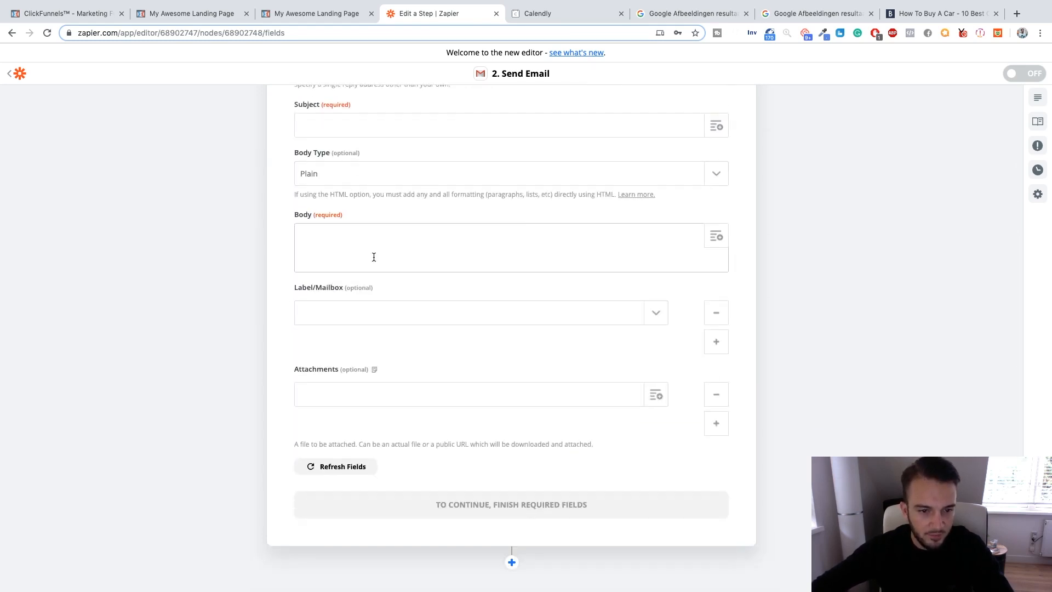
{"action": "scroll", "coordinate": [374, 257], "scroll_direction": "up", "scroll_amount": 2}
{"action": "type", "text": "New Lead Has Come In Throug"}
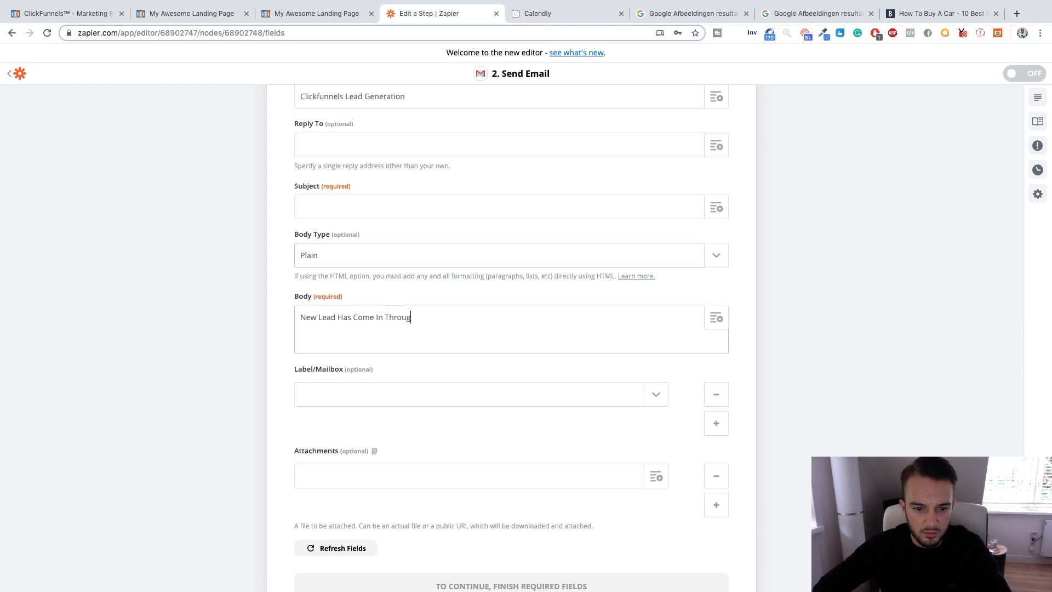
{"action": "type", "text": "h Clickfunnels:"}
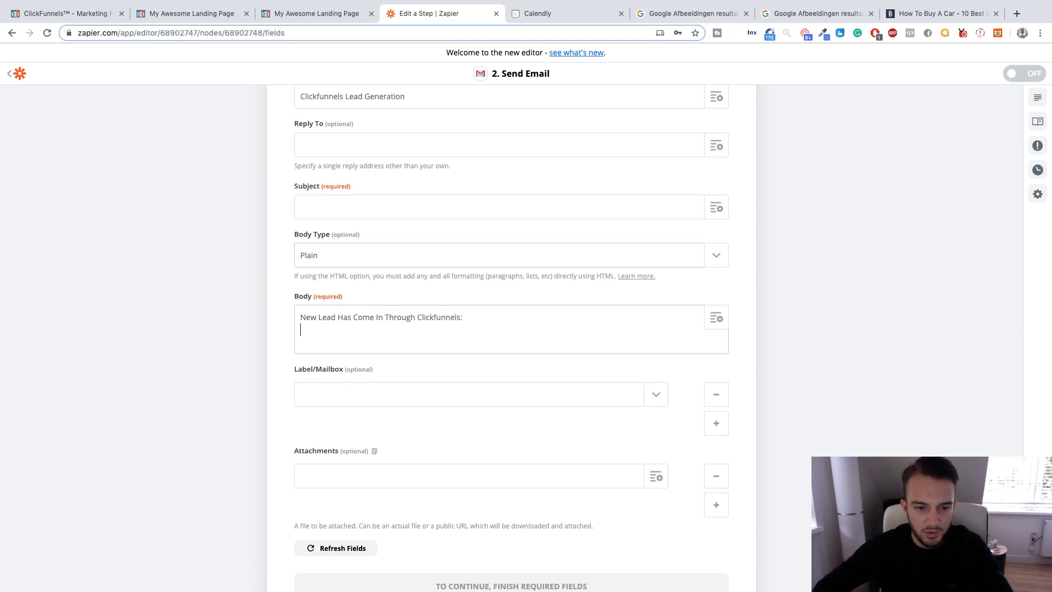
Insert the contact's Name and Email fields into the email body and compare them with the landing page's opt-in form.
{"action": "left_click", "coordinate": [718, 317]}
{"action": "left_click", "coordinate": [393, 415]}
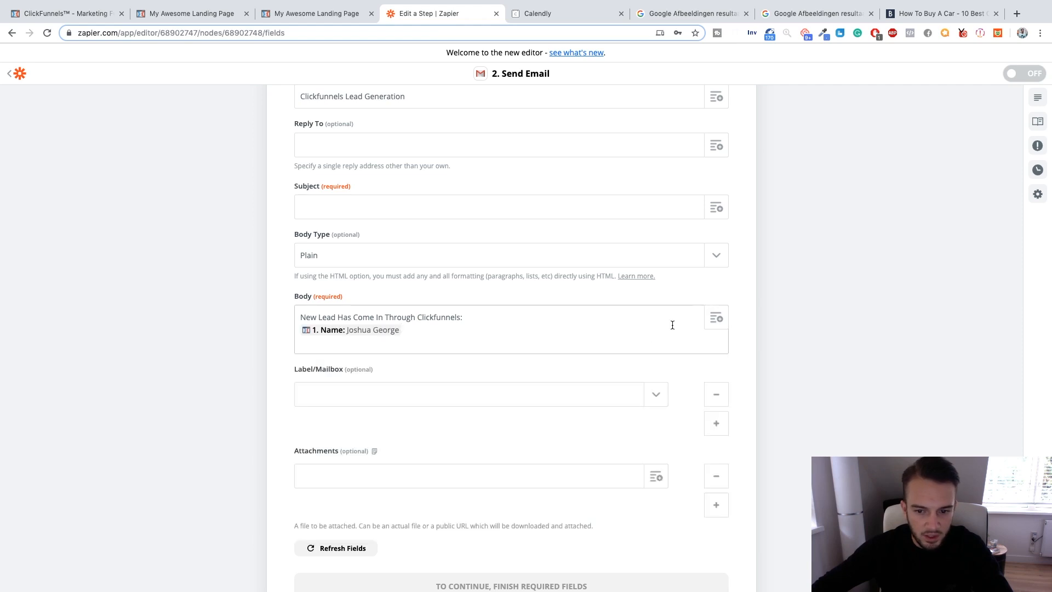
{"action": "left_click", "coordinate": [717, 318]}
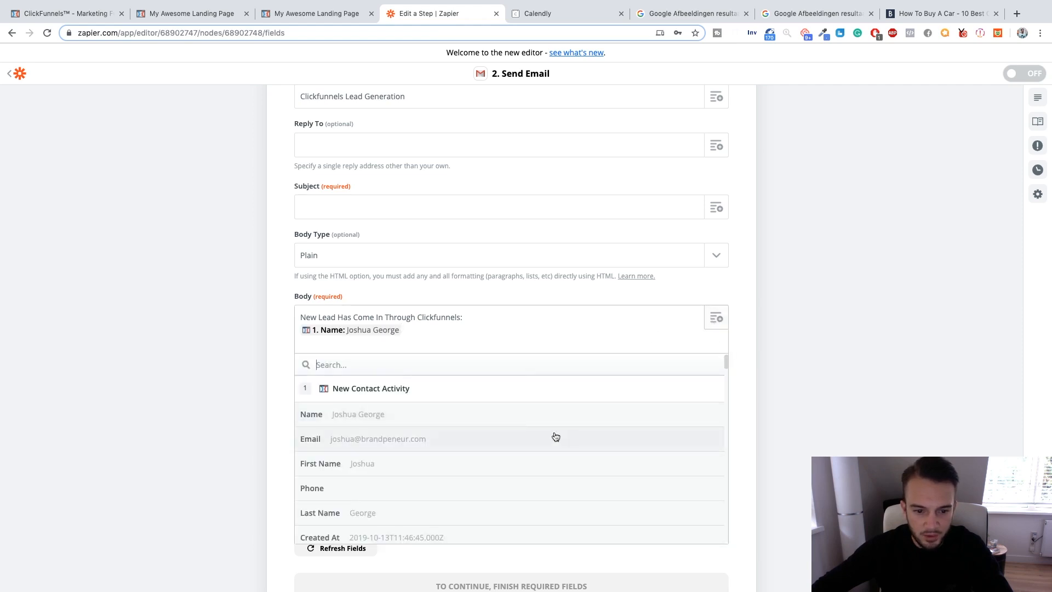
{"action": "left_click", "coordinate": [424, 439]}
{"action": "scroll", "coordinate": [521, 354], "scroll_direction": "down", "scroll_amount": 5}
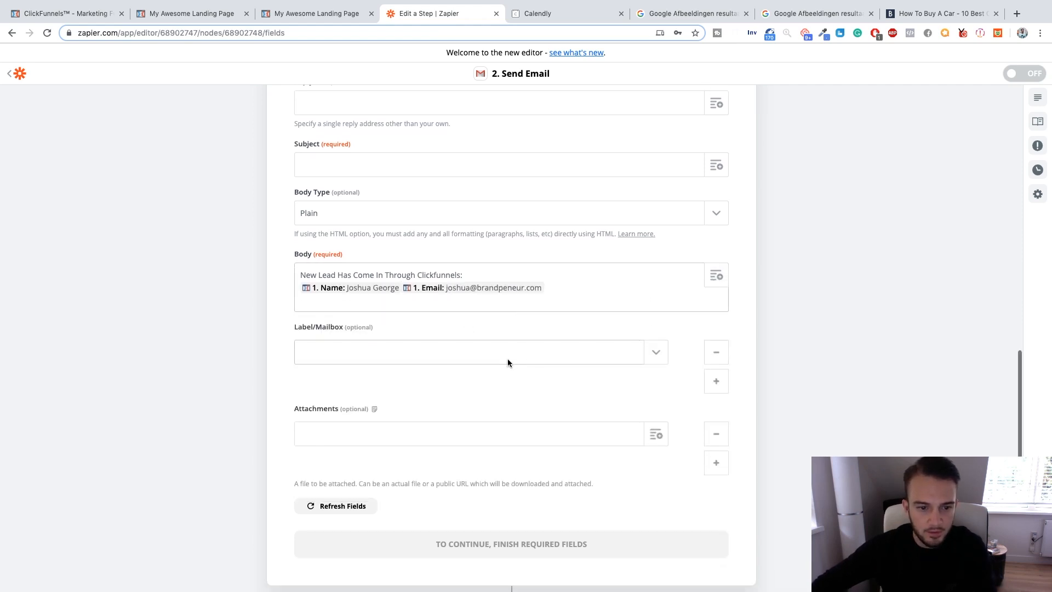
{"action": "left_click", "coordinate": [316, 17]}
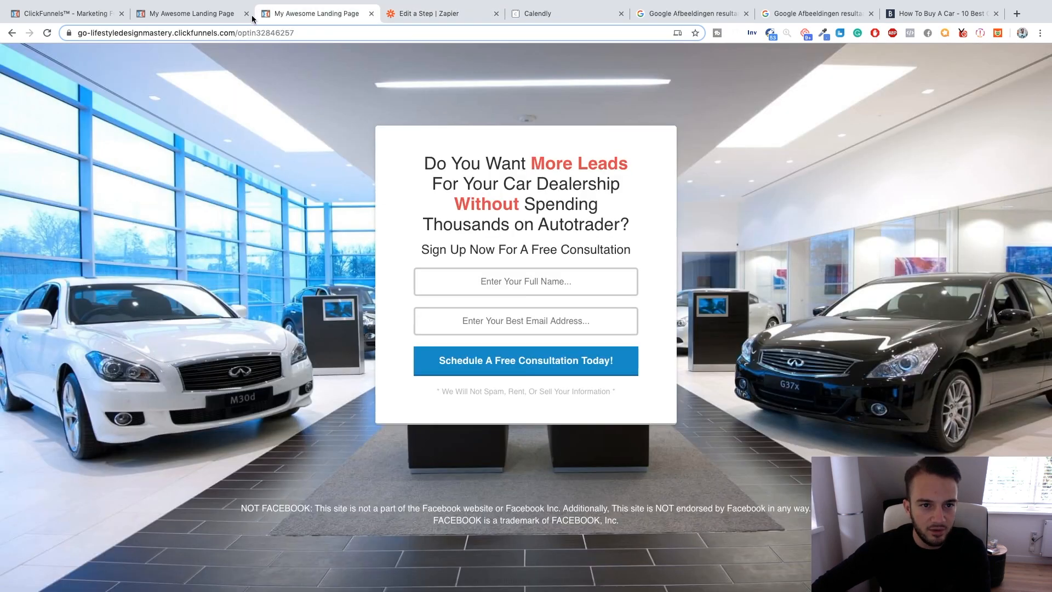
{"action": "left_click", "coordinate": [405, 16]}
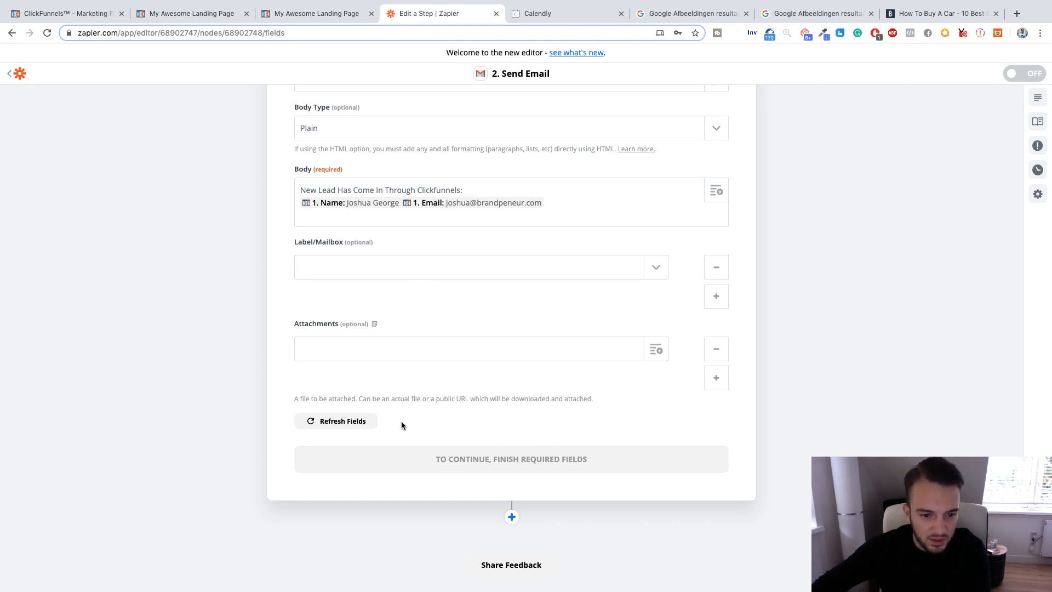
Set the email subject to "New Lead Through Clickfunnels" and continue to the send test.
{"action": "scroll", "coordinate": [401, 422], "scroll_direction": "up", "scroll_amount": 5}
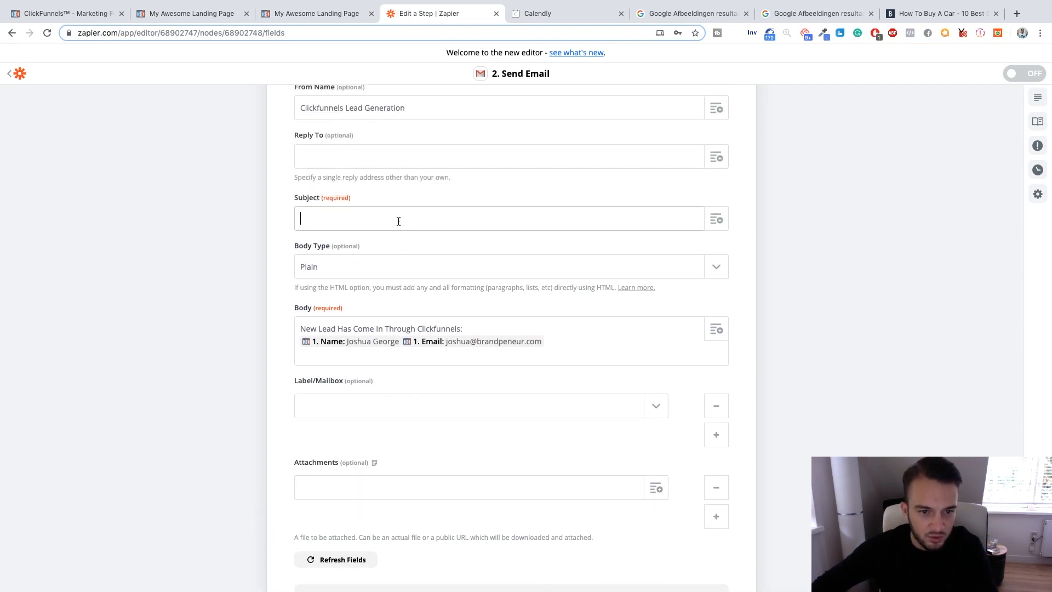
{"action": "scroll", "coordinate": [396, 181], "scroll_direction": "up", "scroll_amount": 1}
{"action": "left_click", "coordinate": [420, 121]}
{"action": "left_click", "coordinate": [354, 234]}
{"action": "type", "text": "New Lead Through C"}
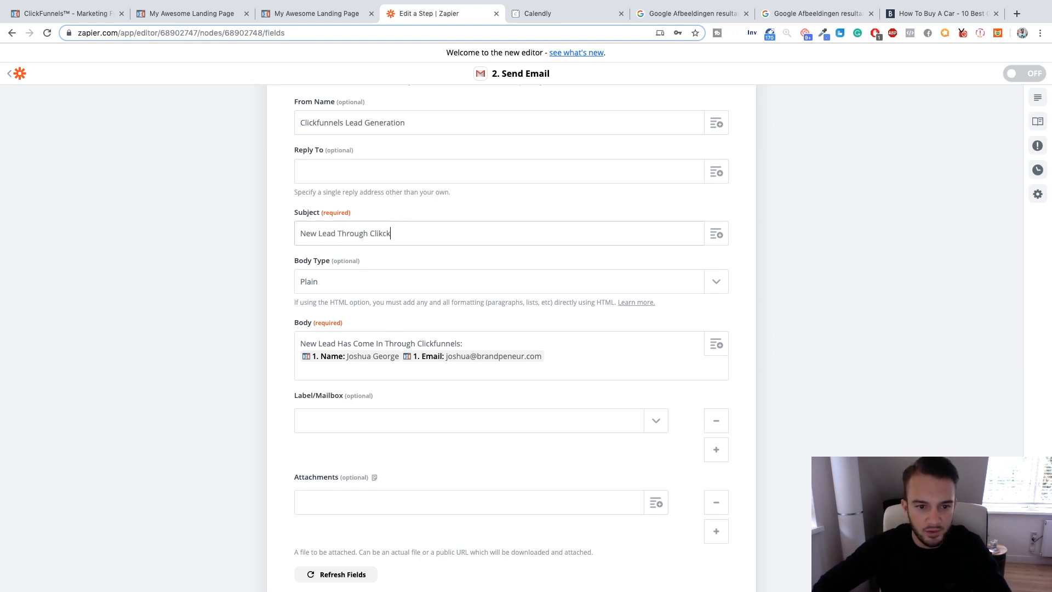
{"action": "type", "text": "lickfunnels"}
{"action": "scroll", "coordinate": [366, 248], "scroll_direction": "up", "scroll_amount": 9}
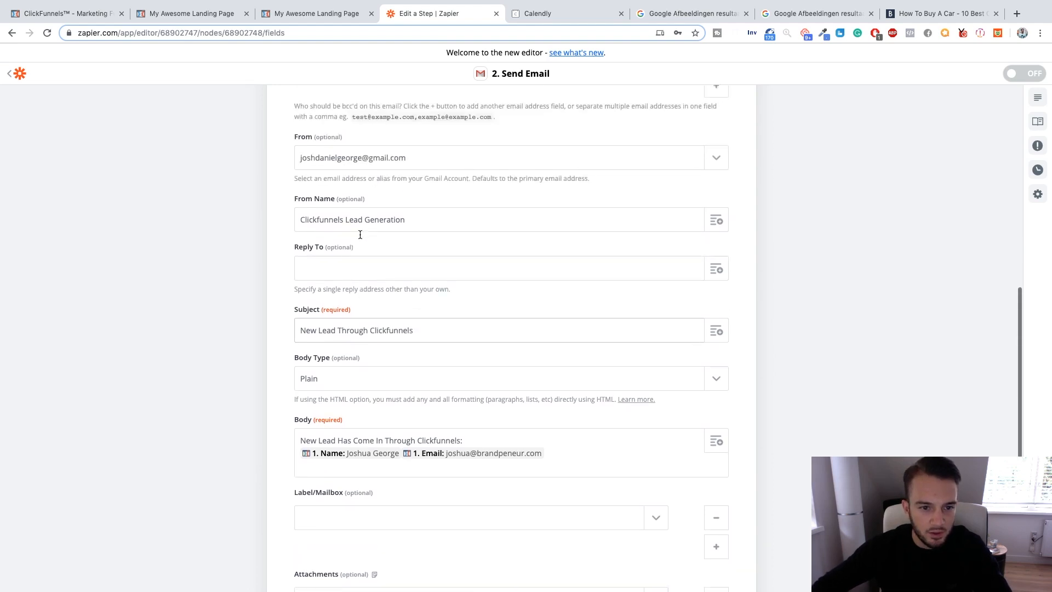
{"action": "scroll", "coordinate": [366, 248], "scroll_direction": "down", "scroll_amount": 12}
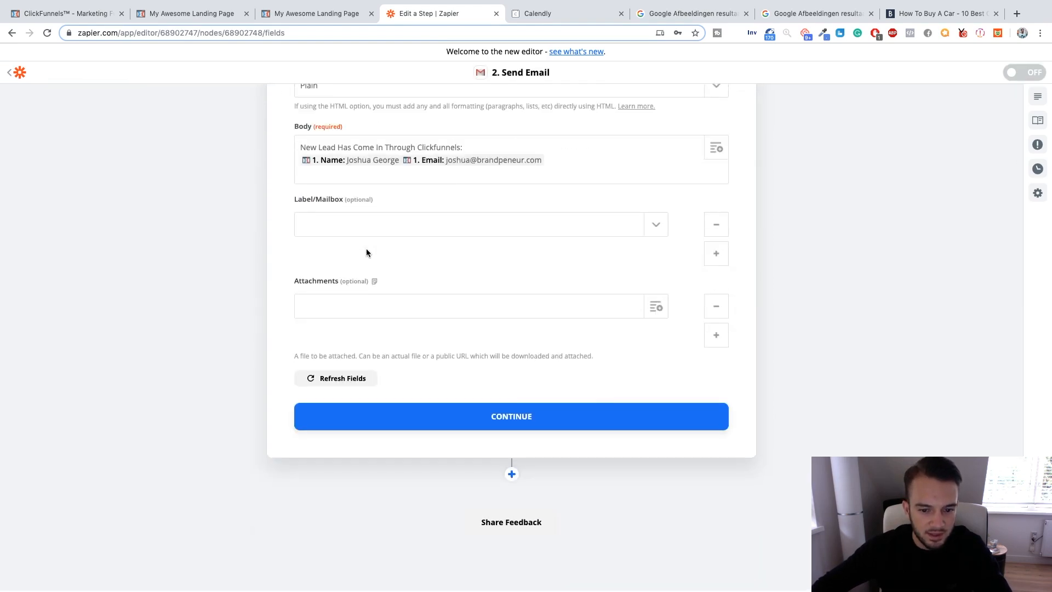
{"action": "left_click", "coordinate": [515, 420]}
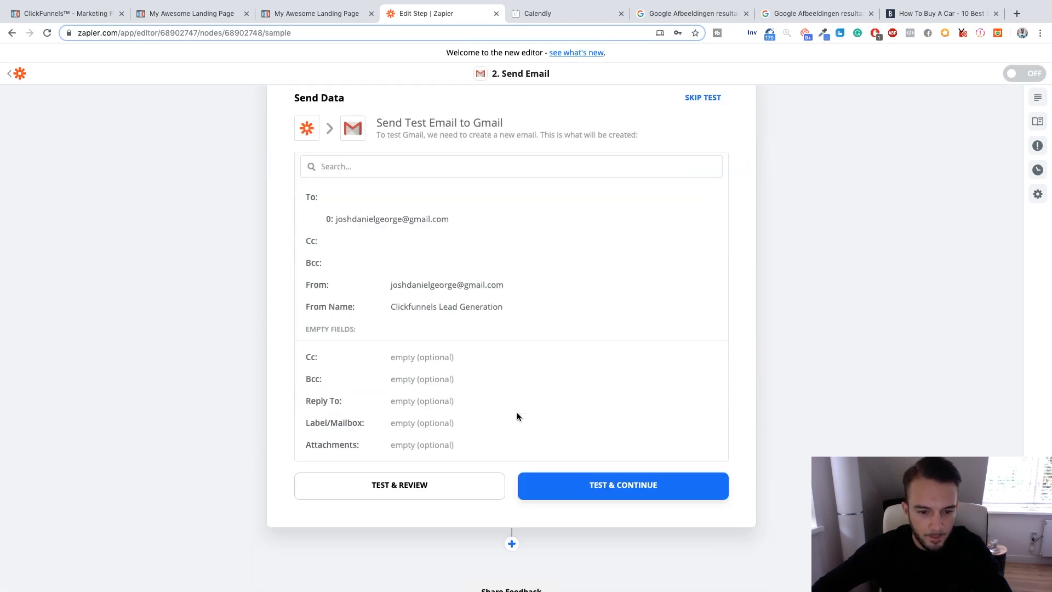
Review the test email's recipient, sender, From Name, subject and body, and send it to Gmail.
{"action": "left_click_drag", "start_coordinate": [337, 218], "coordinate": [462, 216]}
{"action": "left_click", "coordinate": [462, 216]}
{"action": "left_click_drag", "start_coordinate": [391, 284], "coordinate": [512, 286]}
{"action": "left_click", "coordinate": [523, 291]}
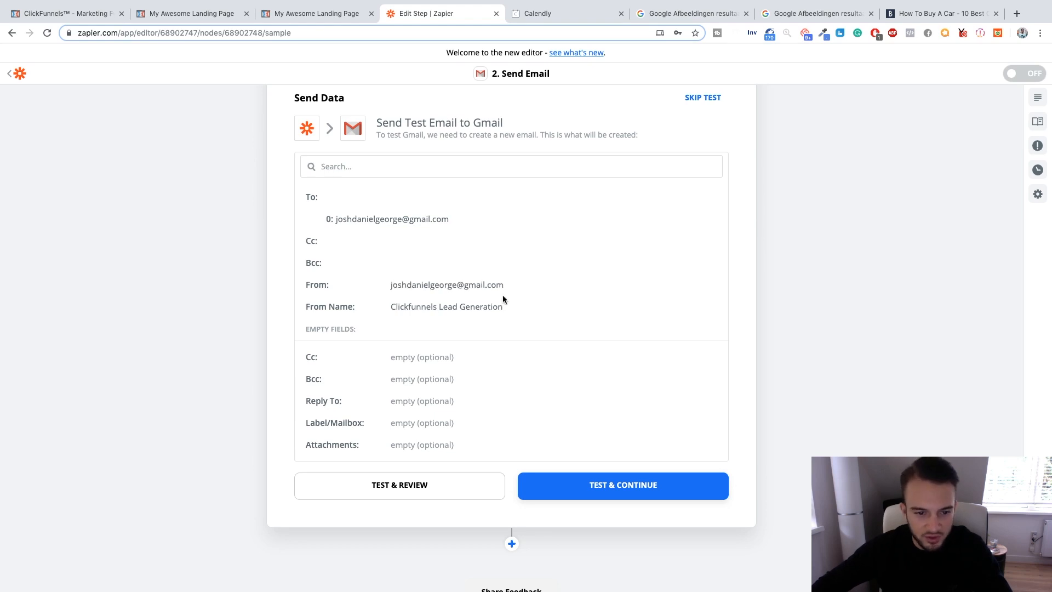
{"action": "left_click_drag", "start_coordinate": [389, 308], "coordinate": [536, 312]}
{"action": "scroll", "coordinate": [535, 310], "scroll_direction": "down", "scroll_amount": 5}
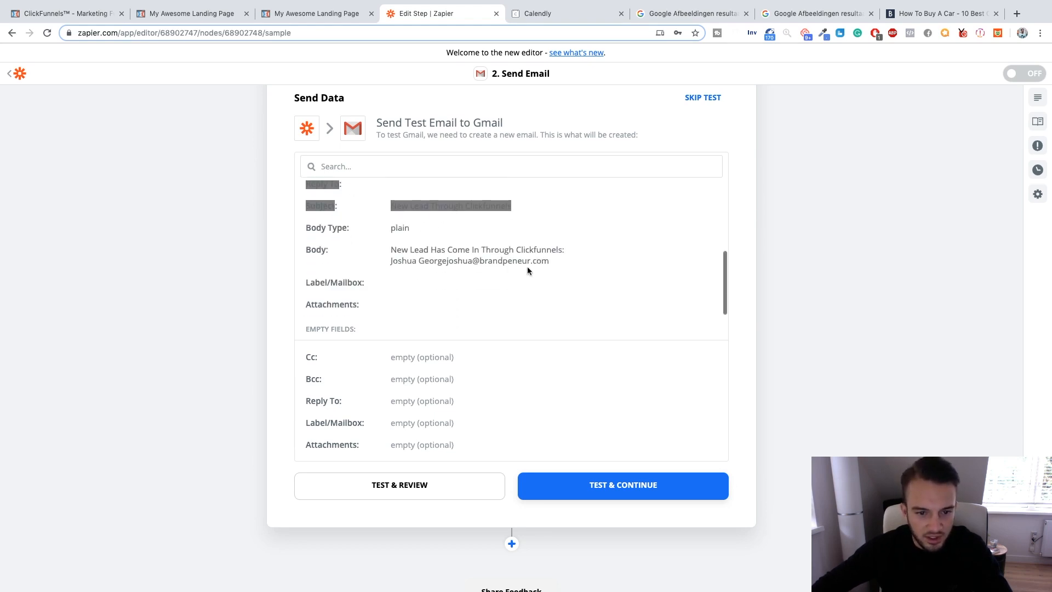
{"action": "left_click", "coordinate": [621, 479]}
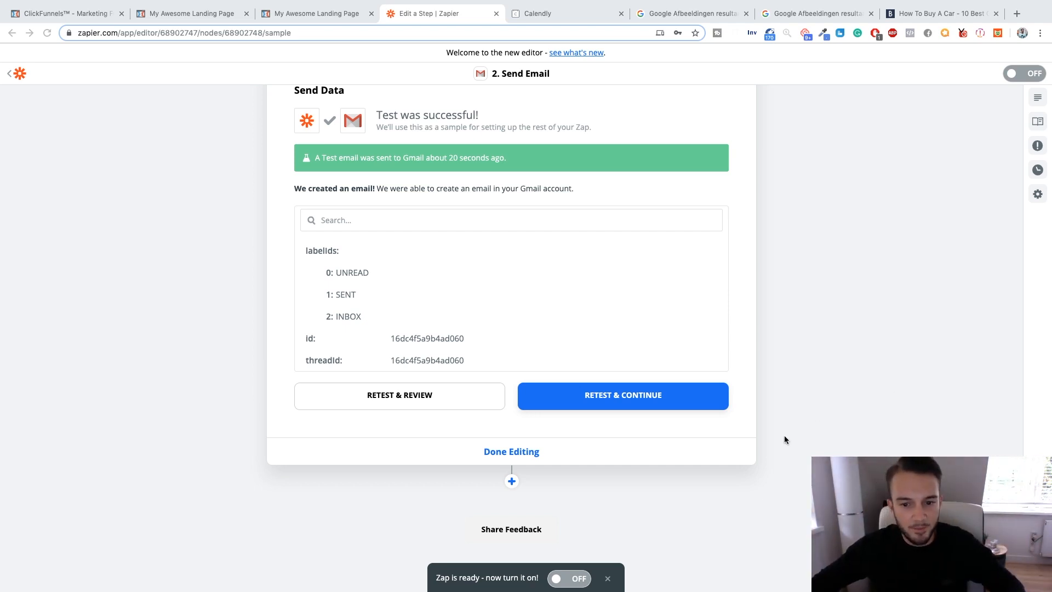
Finish editing the Send Email step and turn the zap on.
{"action": "left_click", "coordinate": [523, 451]}
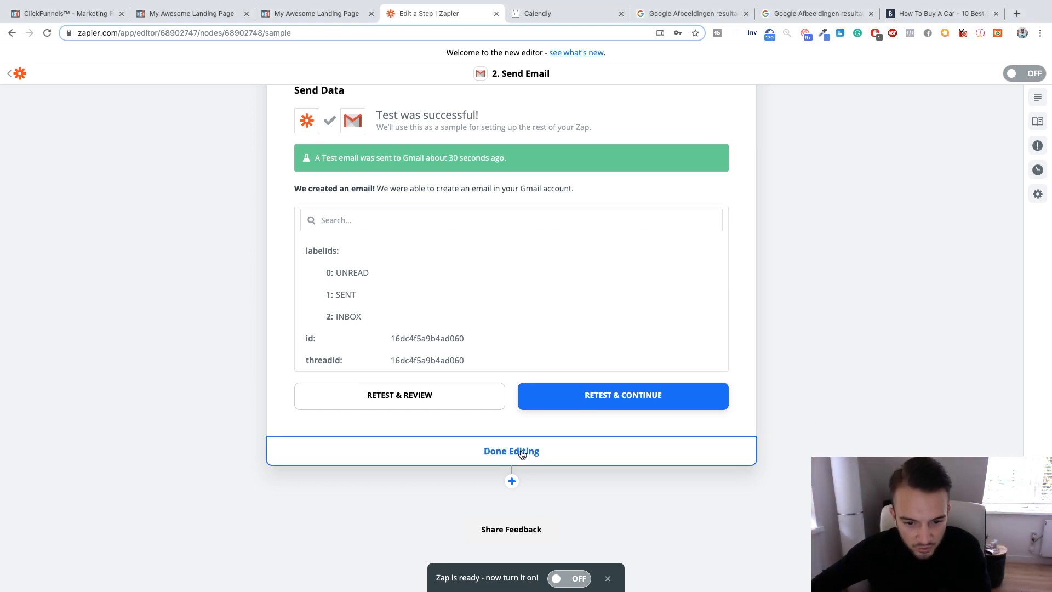
{"action": "left_click", "coordinate": [533, 252]}
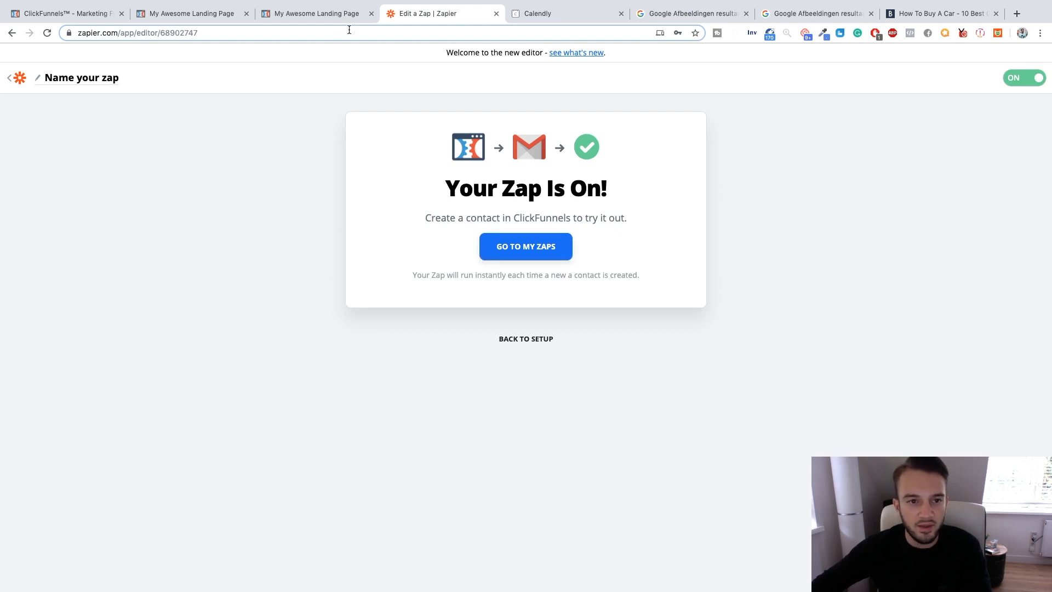
Revisit the car dealership landing page to look at its opt-in form, checking back on the zap in between.
{"action": "left_click", "coordinate": [339, 17]}
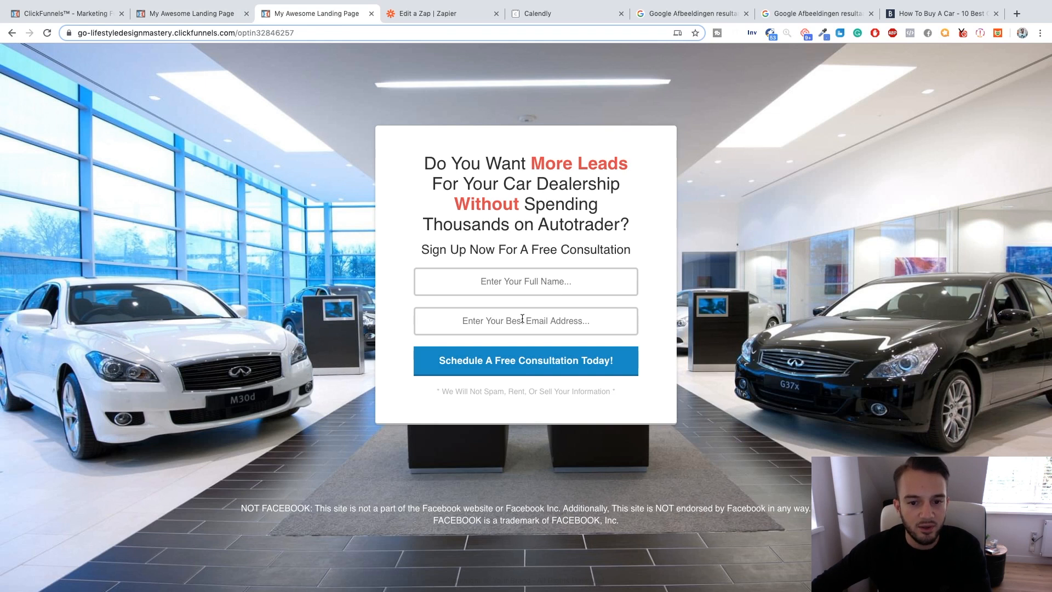
{"action": "left_click", "coordinate": [432, 15]}
{"action": "left_click", "coordinate": [323, 14]}
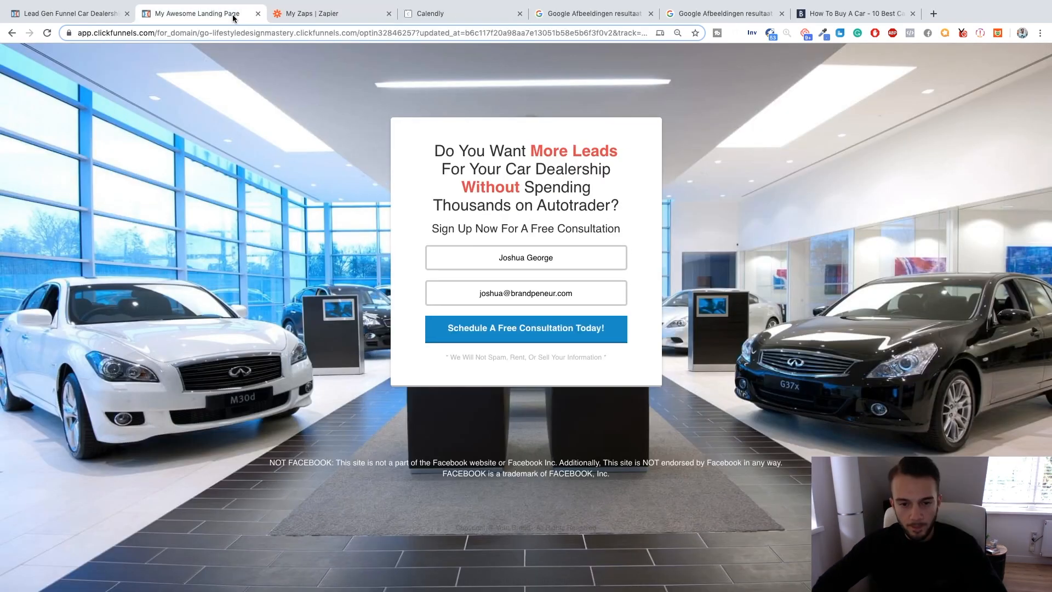